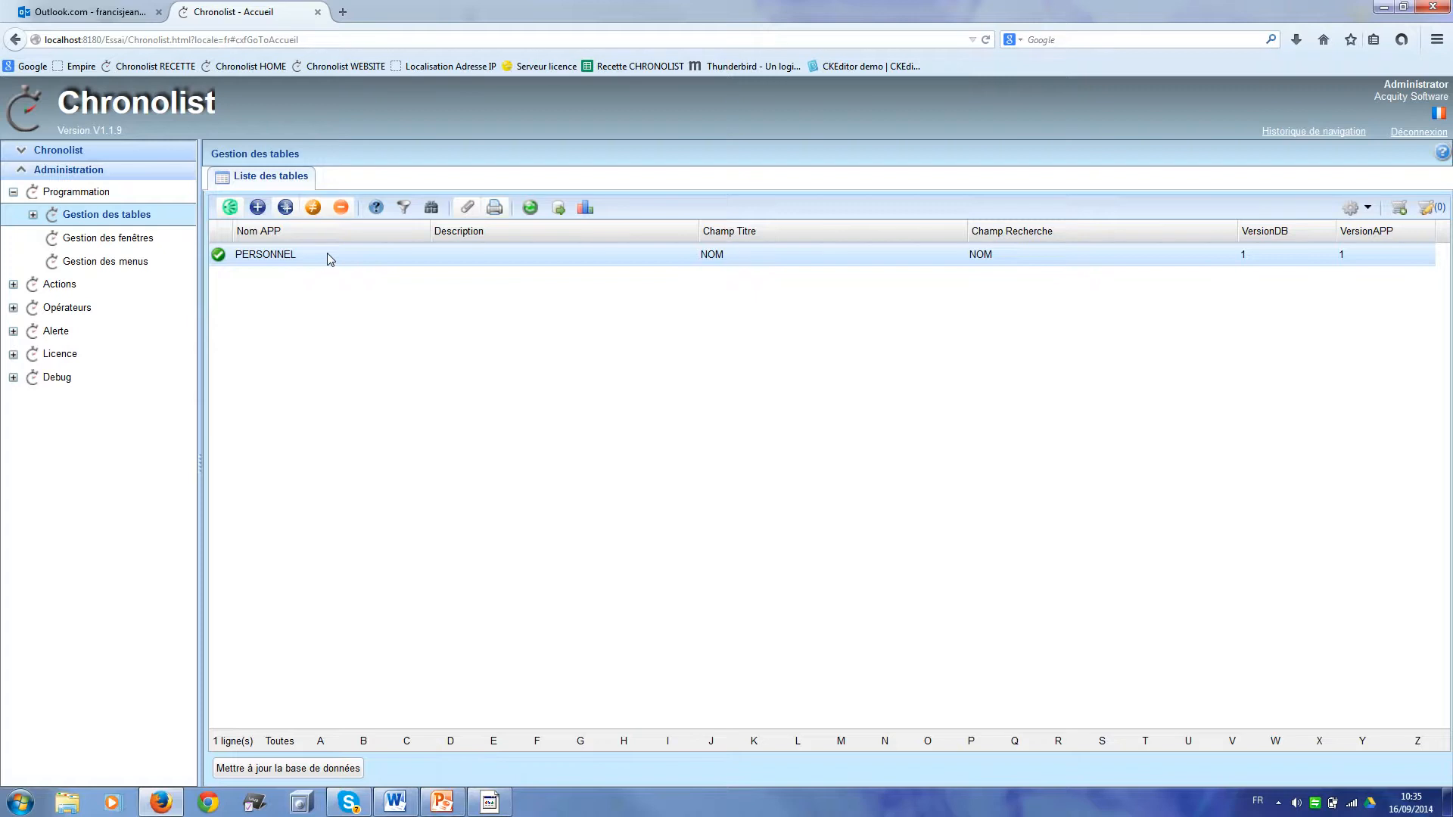
Step: Start a new table and add CODE_ARTICLE: length 13, unique, required, uppercase
click(257, 208)
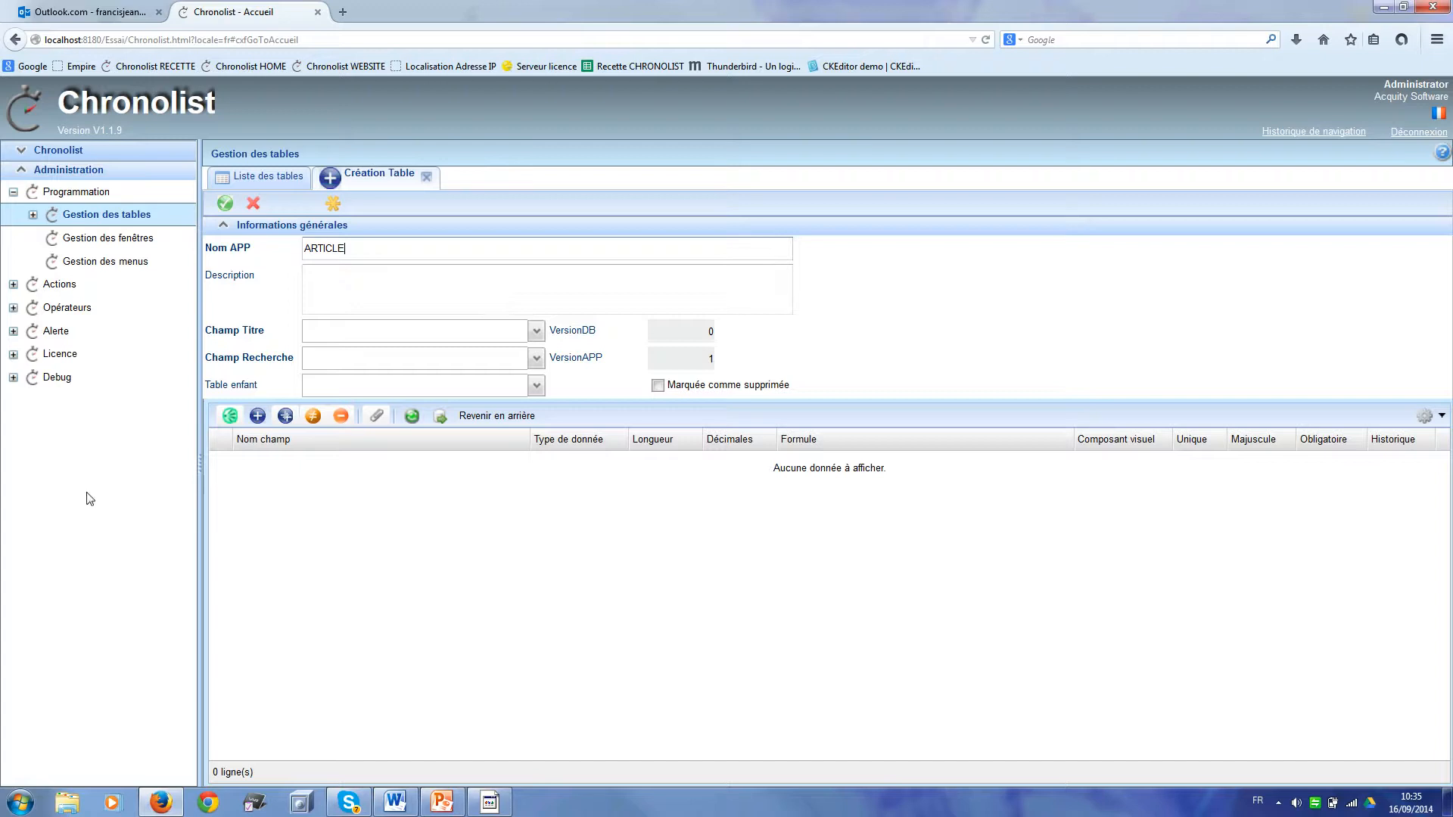
click(257, 416)
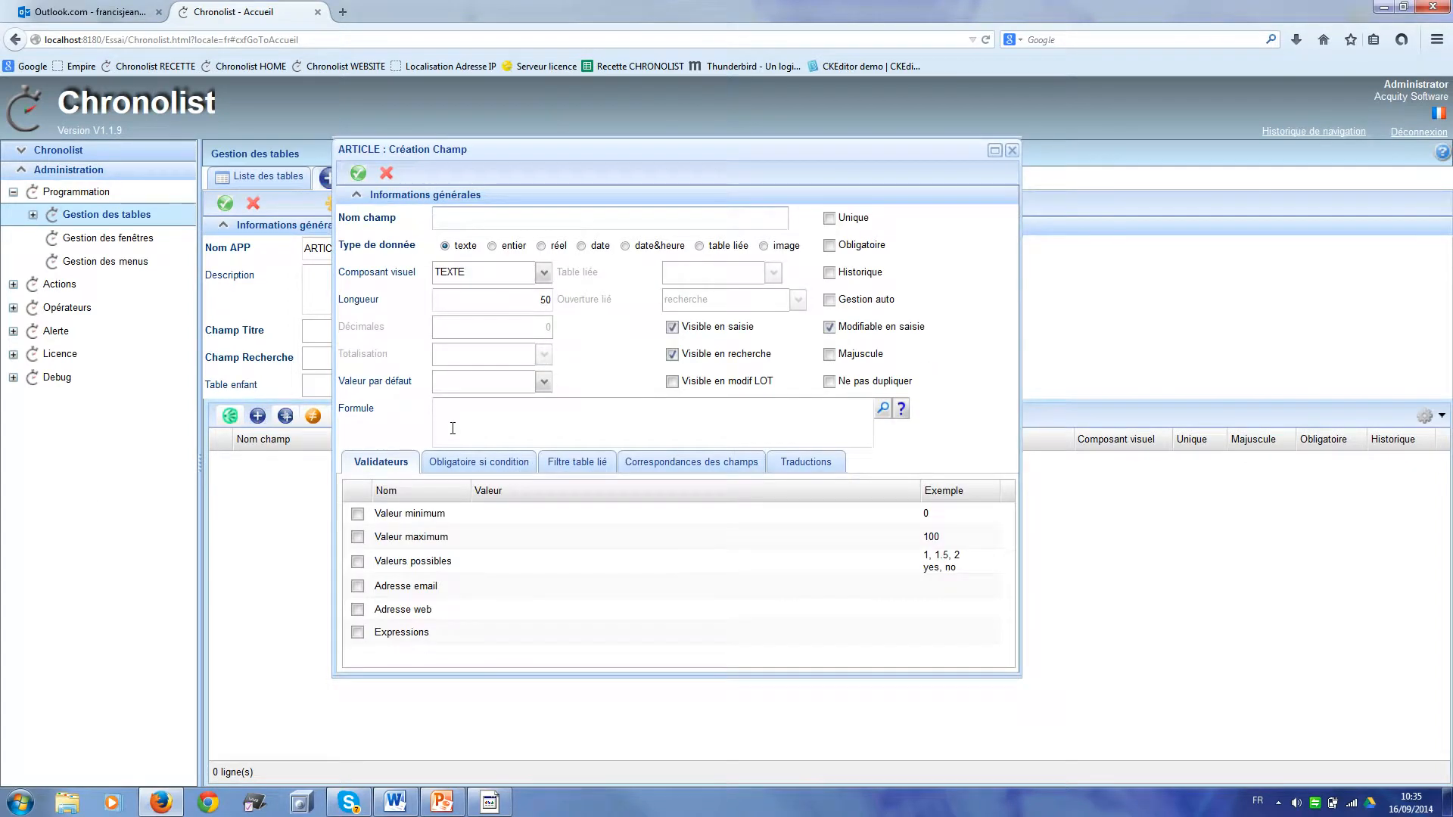
text(CODE_ARTICLE)
double_click(531, 301)
text(13)
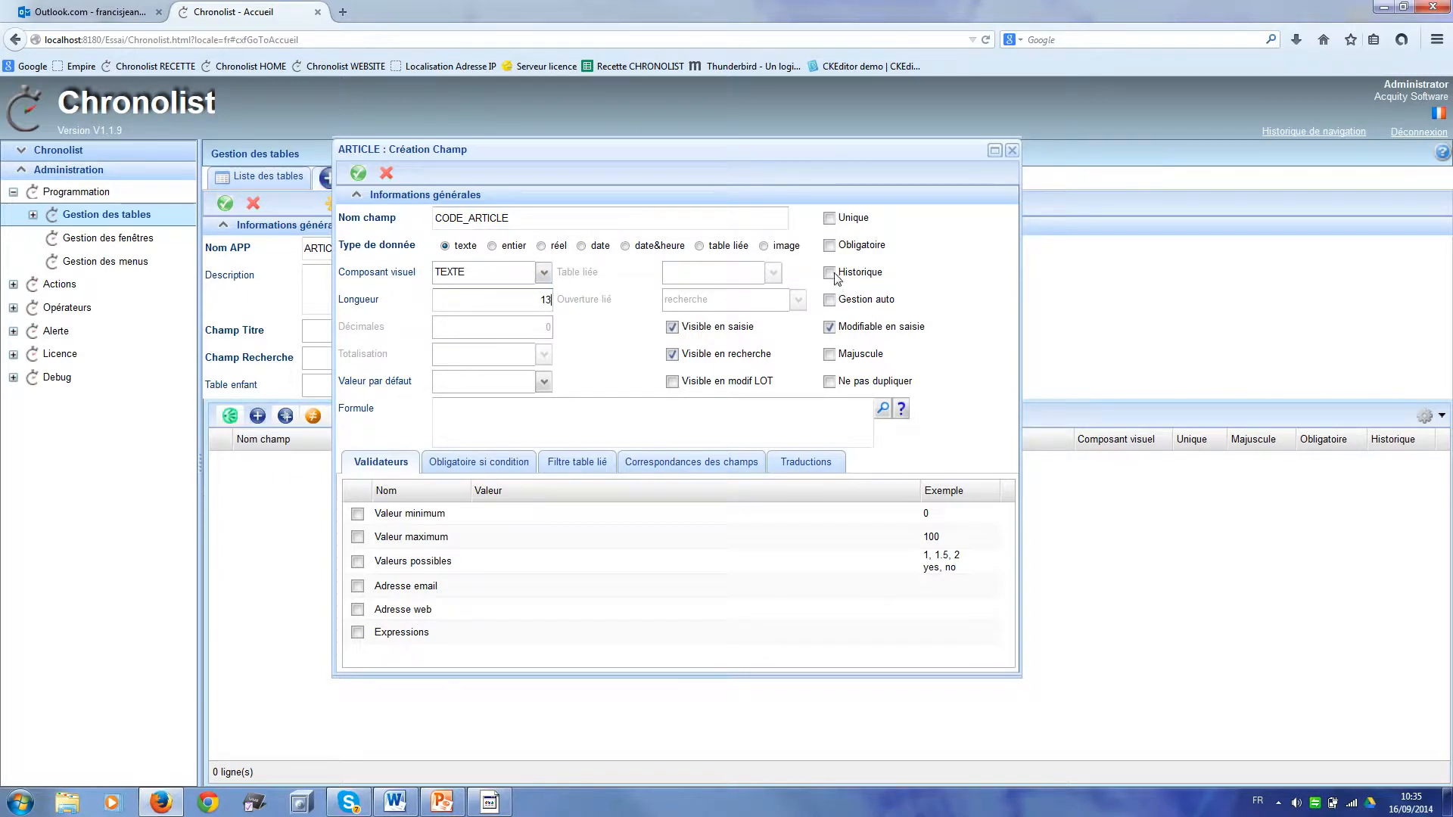
click(829, 219)
click(829, 247)
click(830, 356)
click(359, 176)
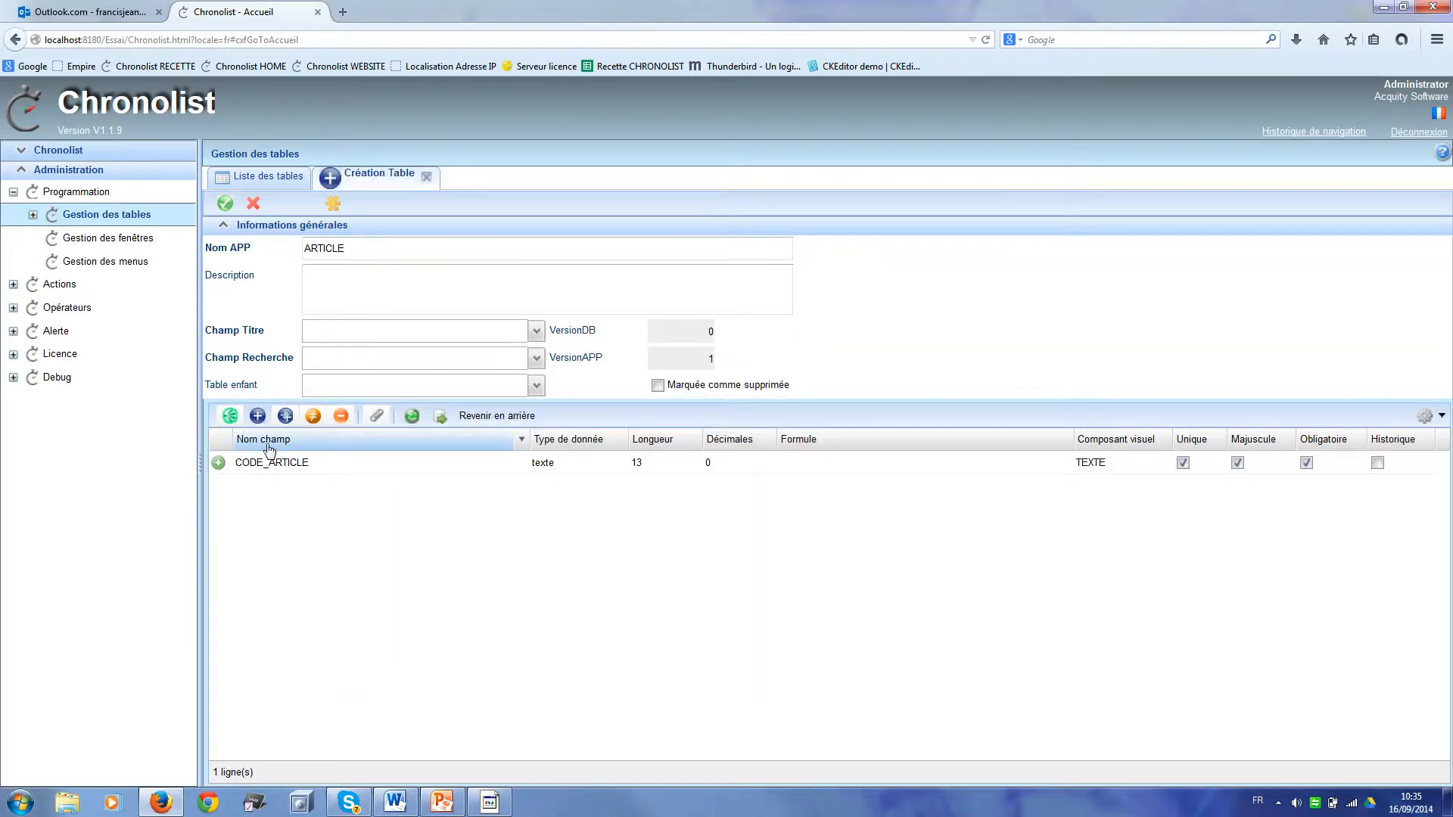
Step: Add the DESIGNATION field as required and uppercase
click(257, 416)
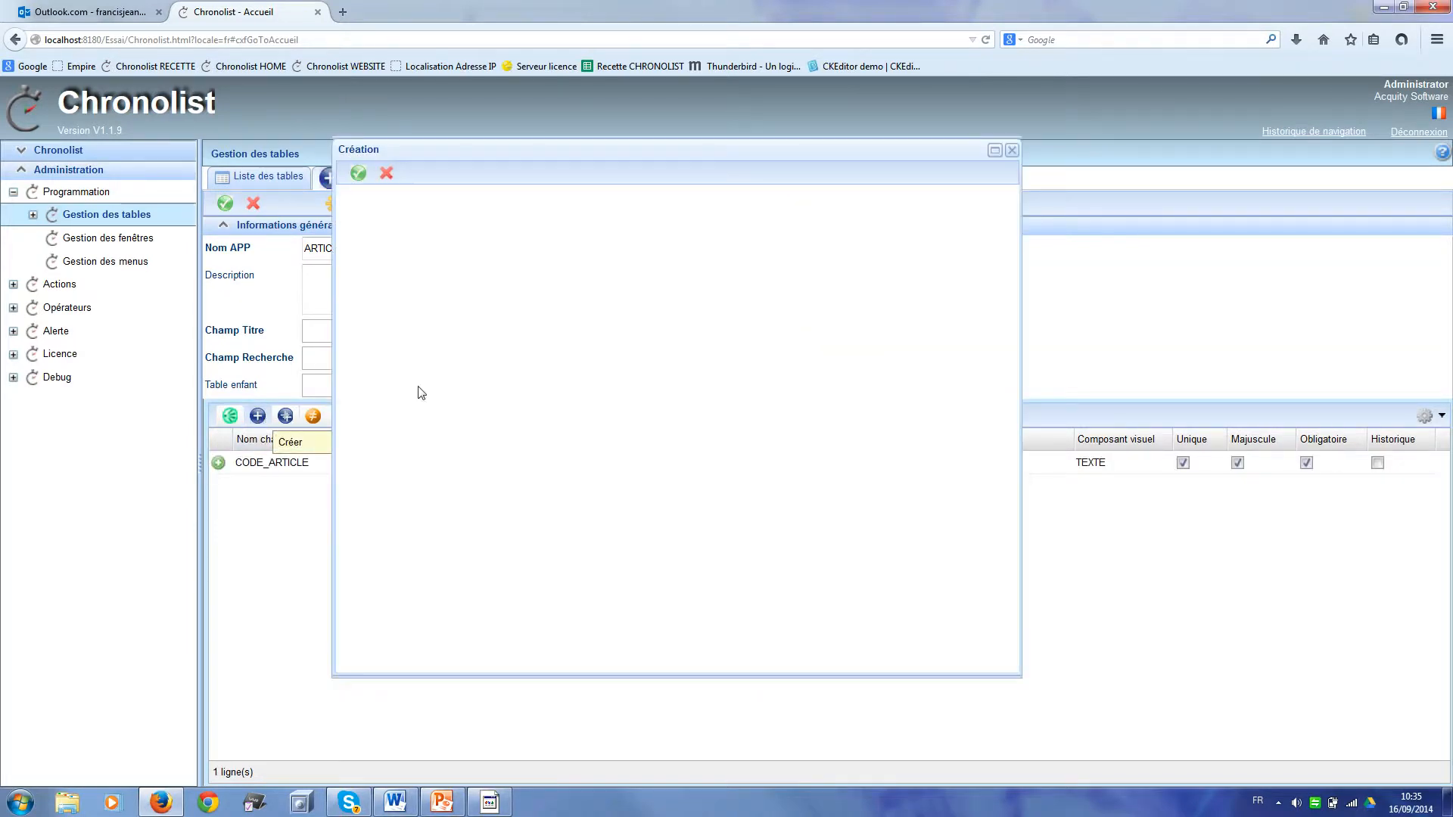
text(DE)
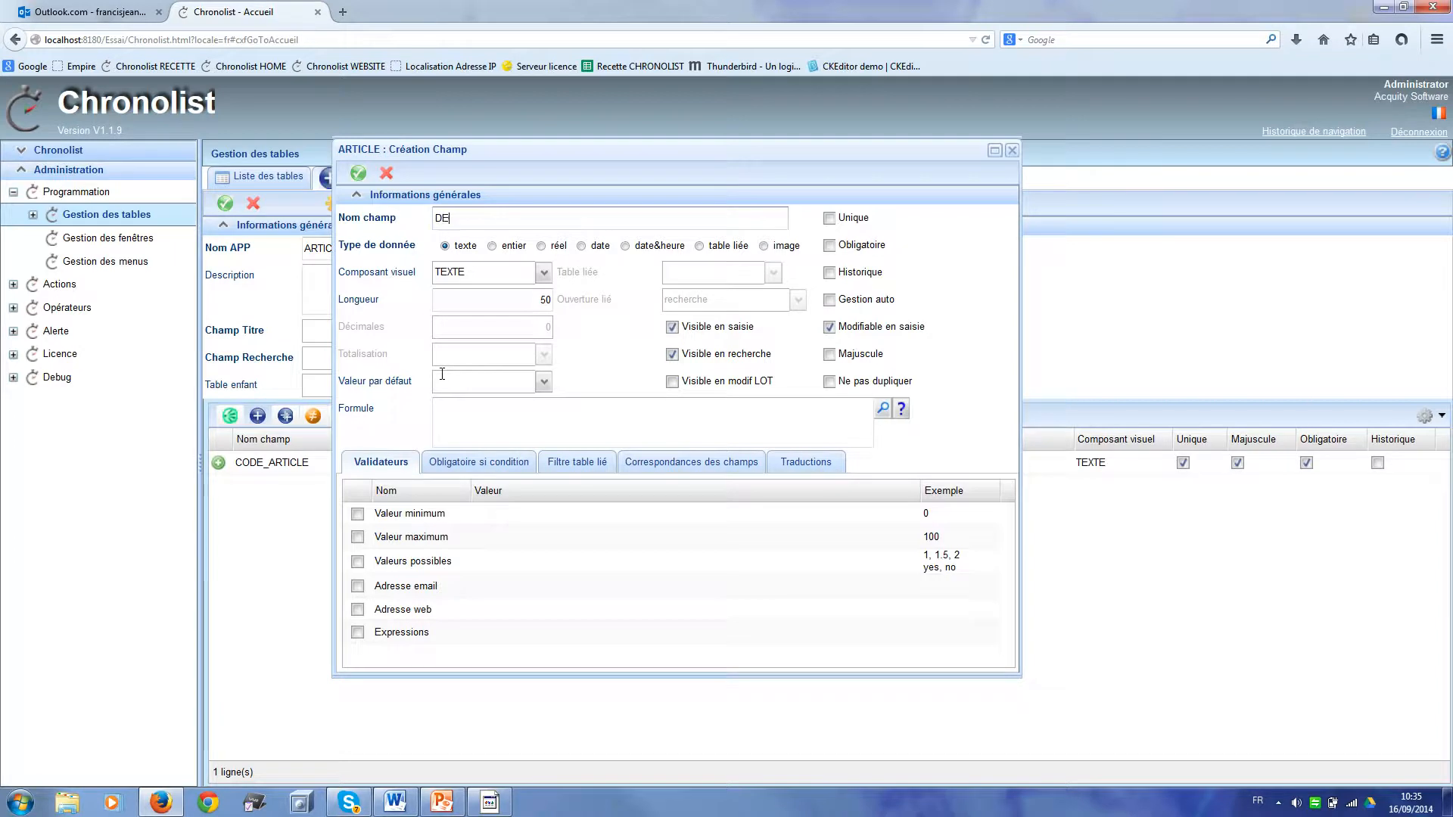
text(SIGNATION)
click(830, 246)
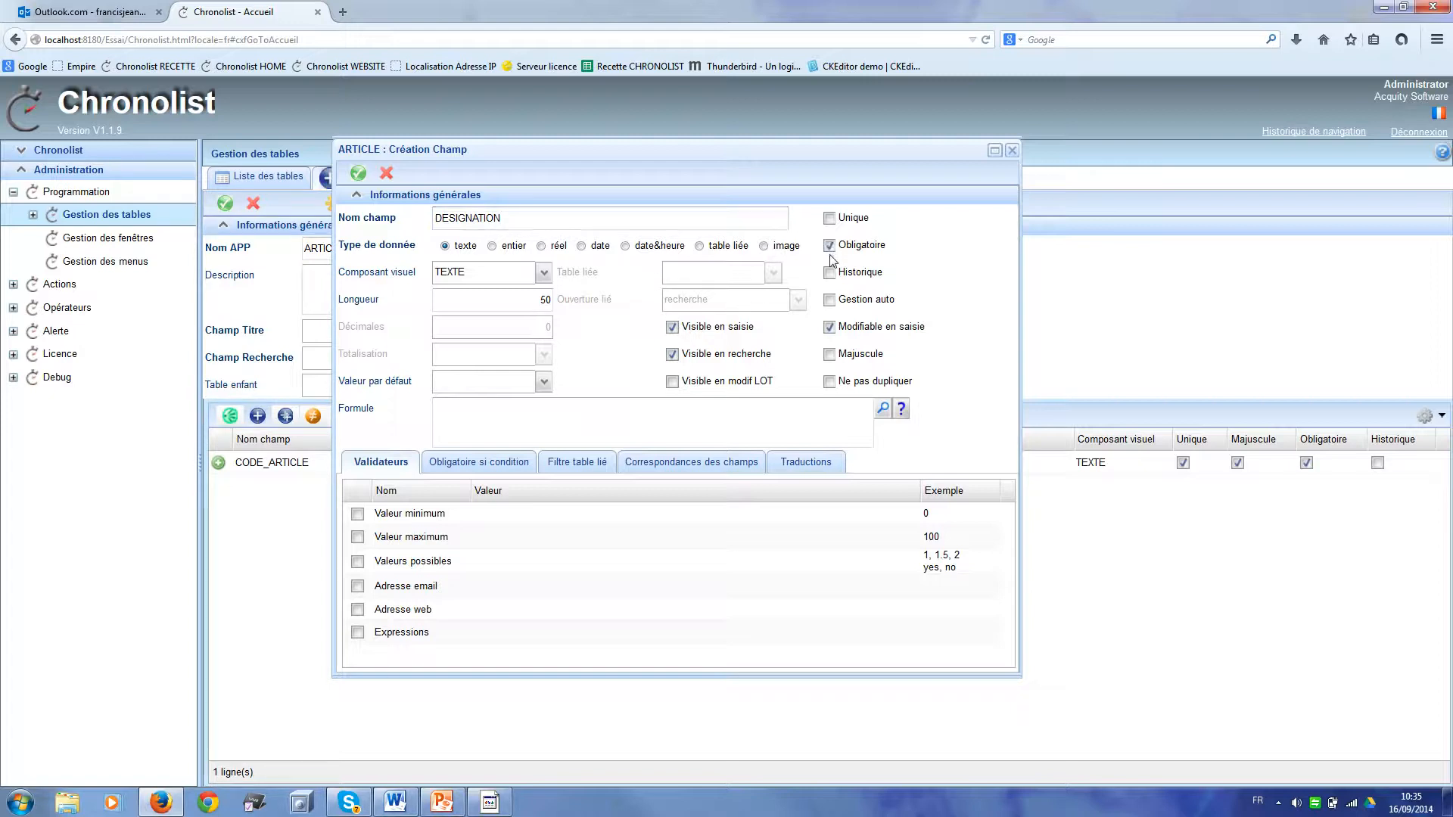
click(830, 355)
click(358, 176)
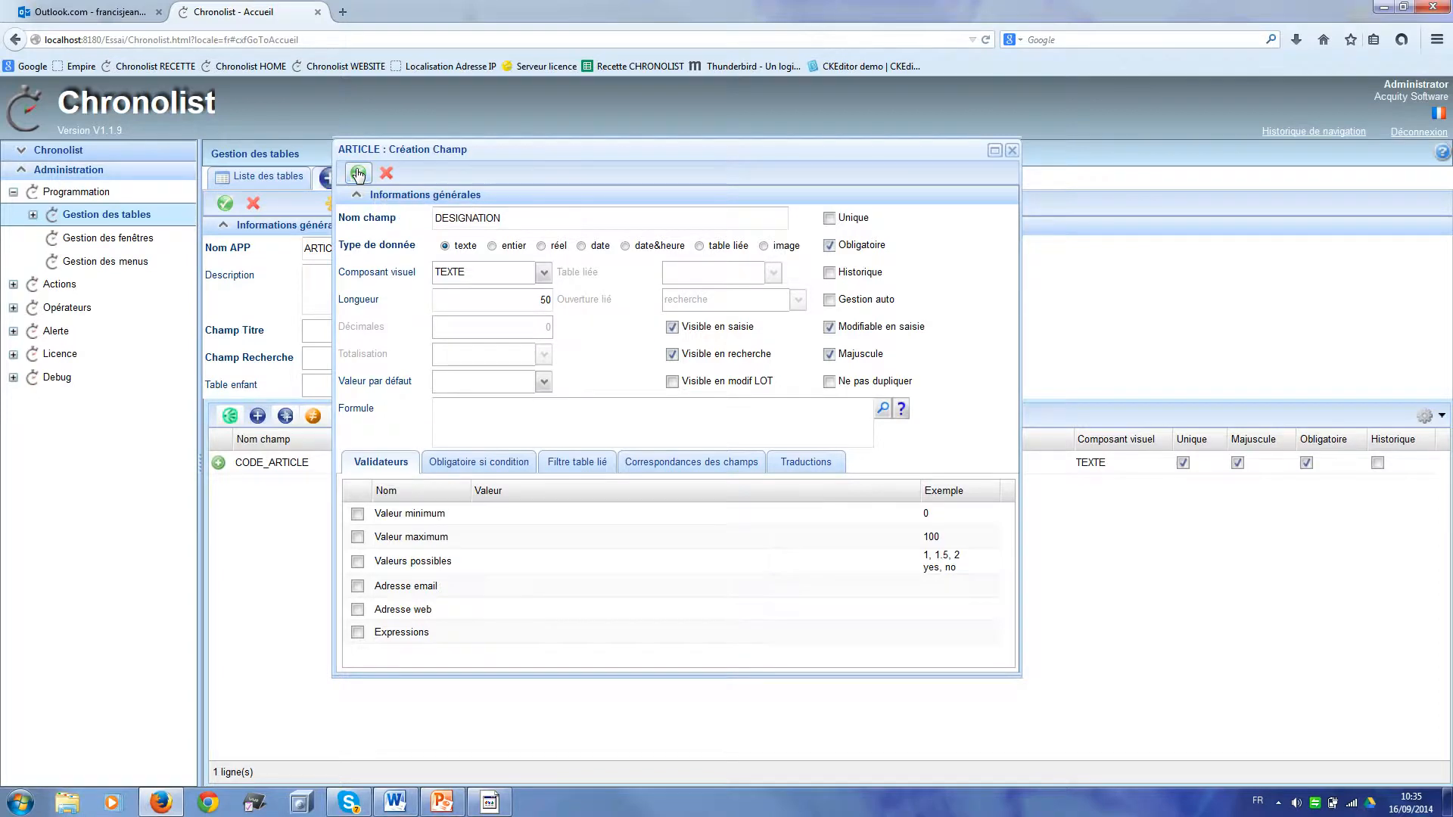
Step: Add PRIX_ACHAT as a real-number field
click(258, 417)
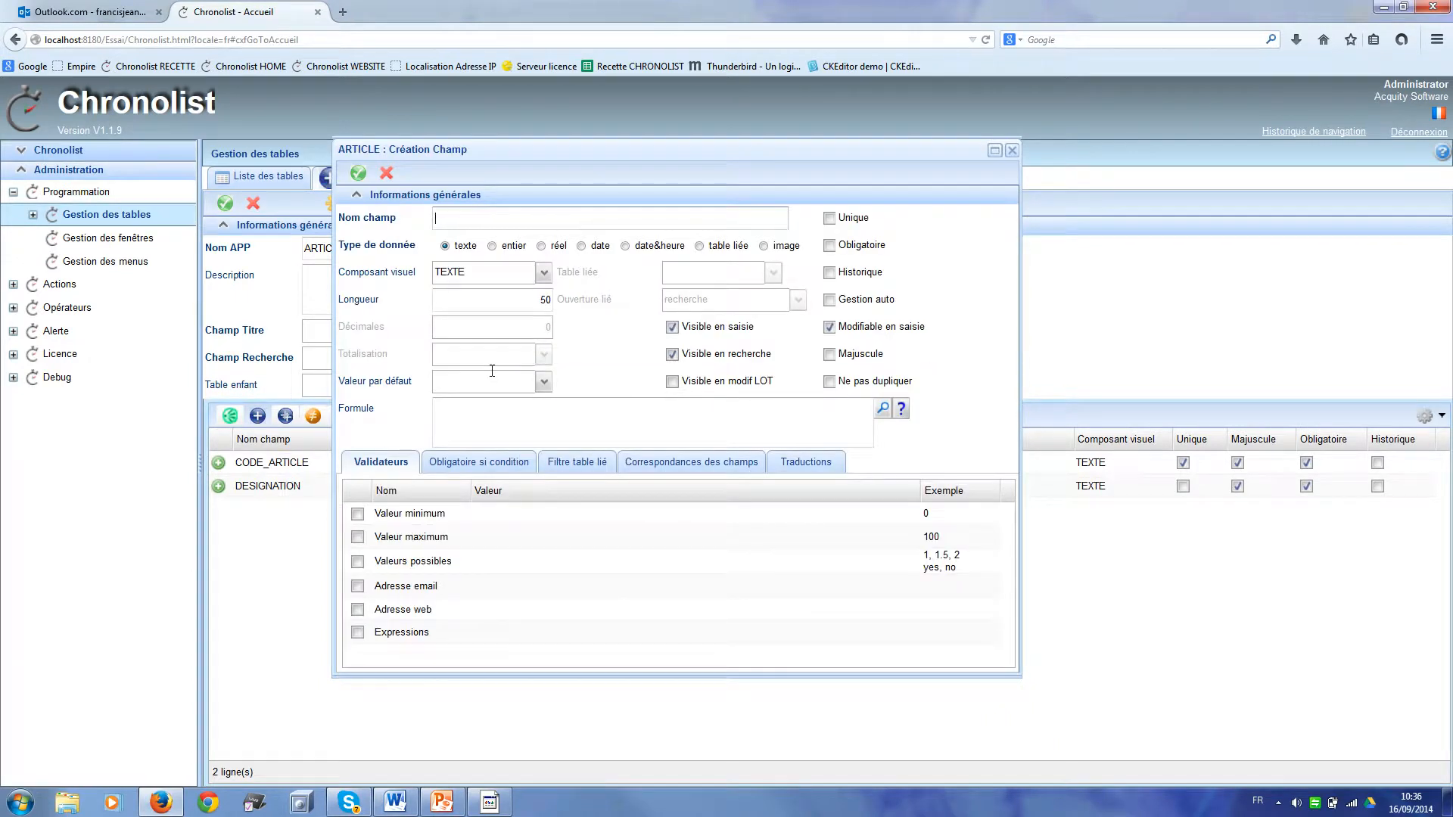
text(PRIX_ACHAT)
click(542, 247)
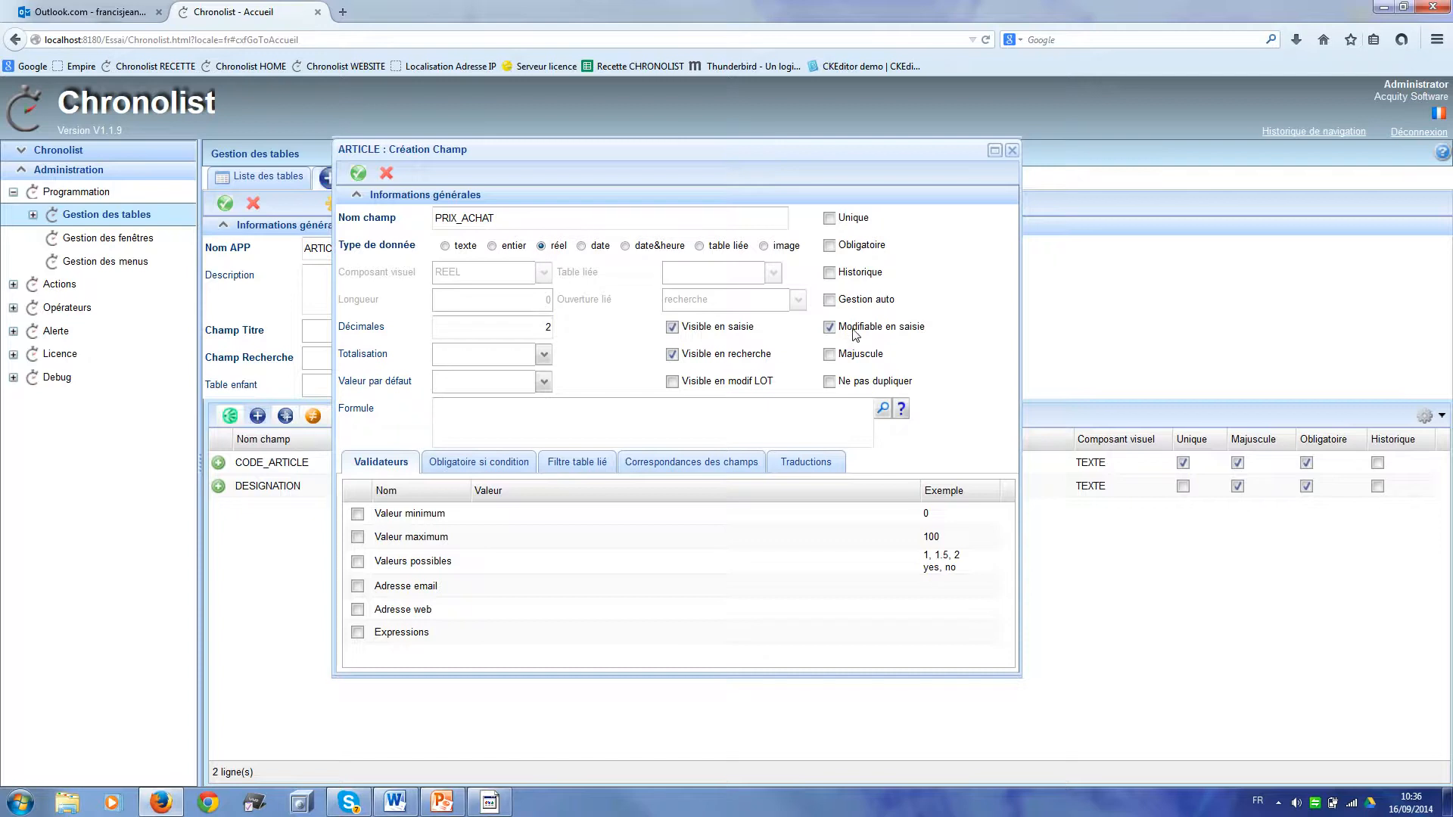
click(359, 175)
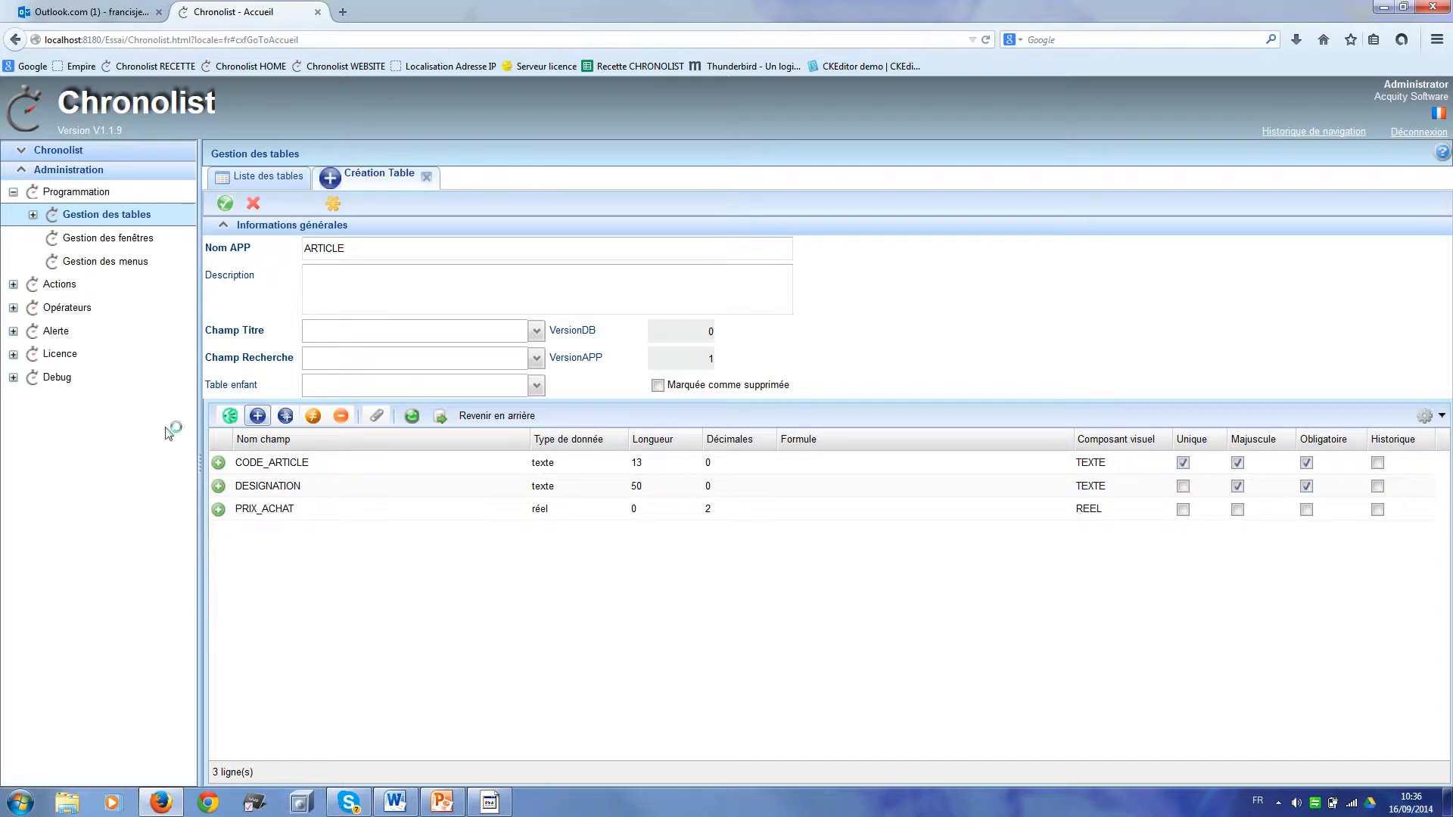
Step: Add COEFFICIENT as a real-number field with default value 2
click(258, 416)
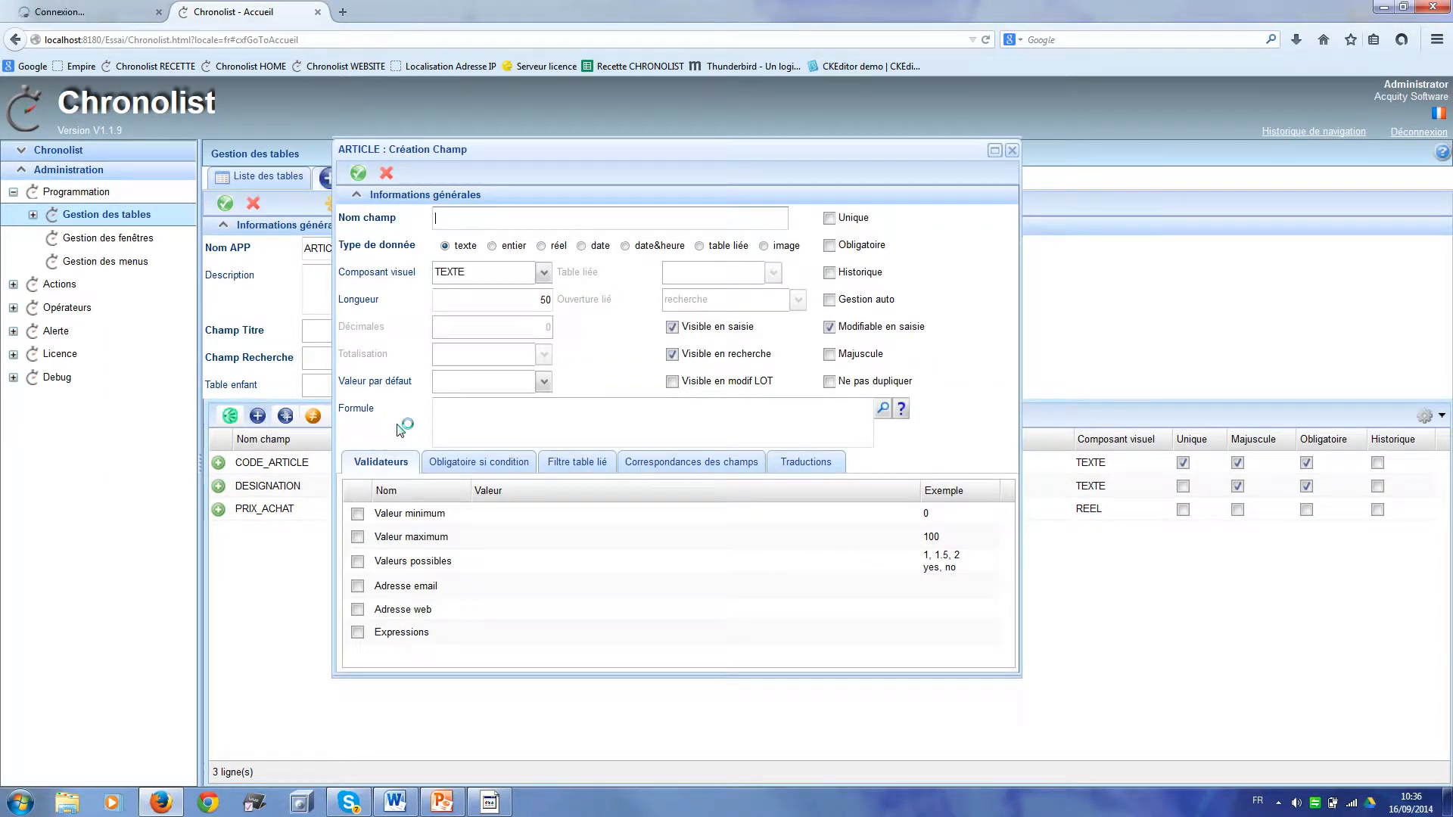
text(COEFFICIENT)
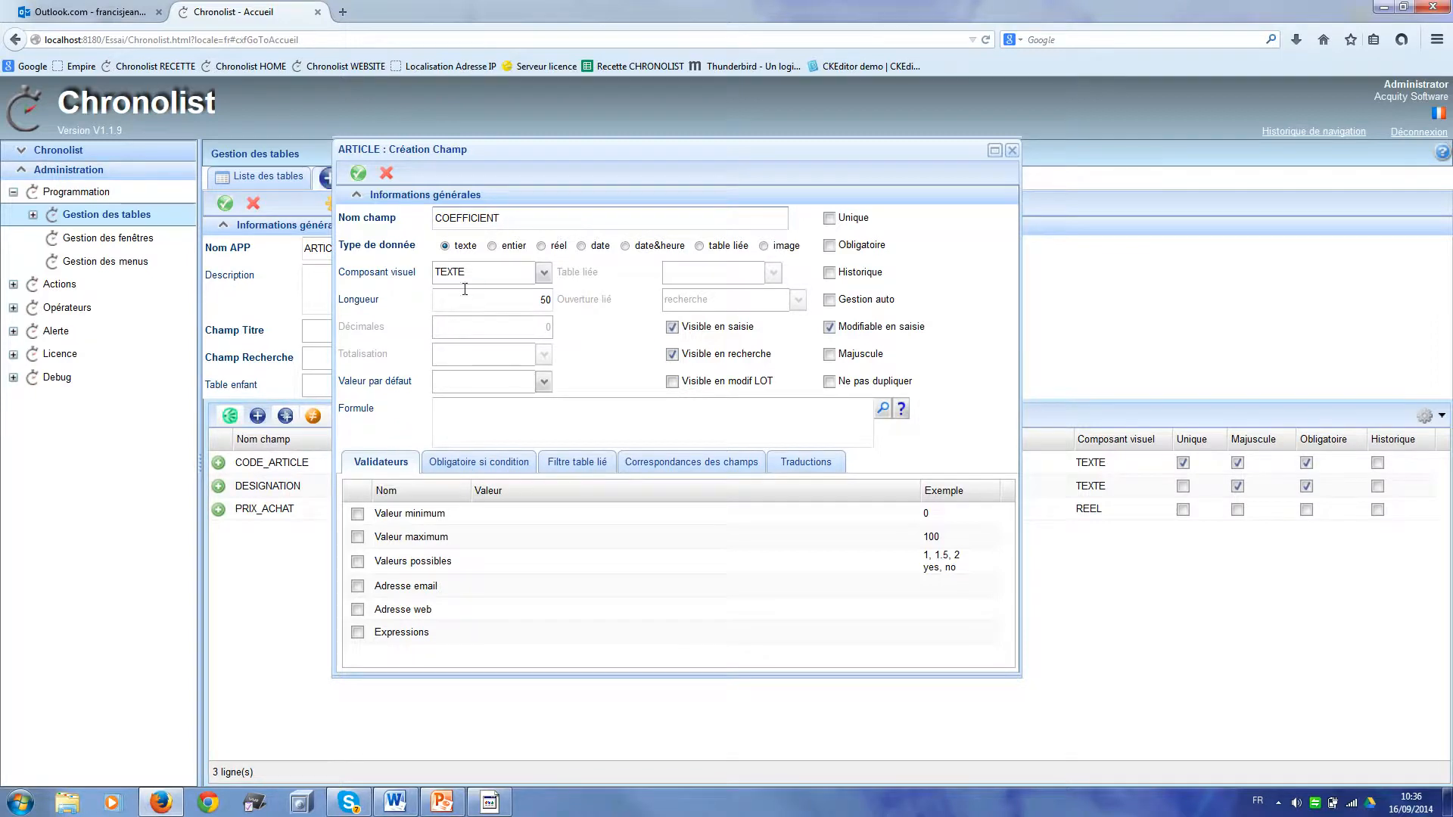
click(541, 246)
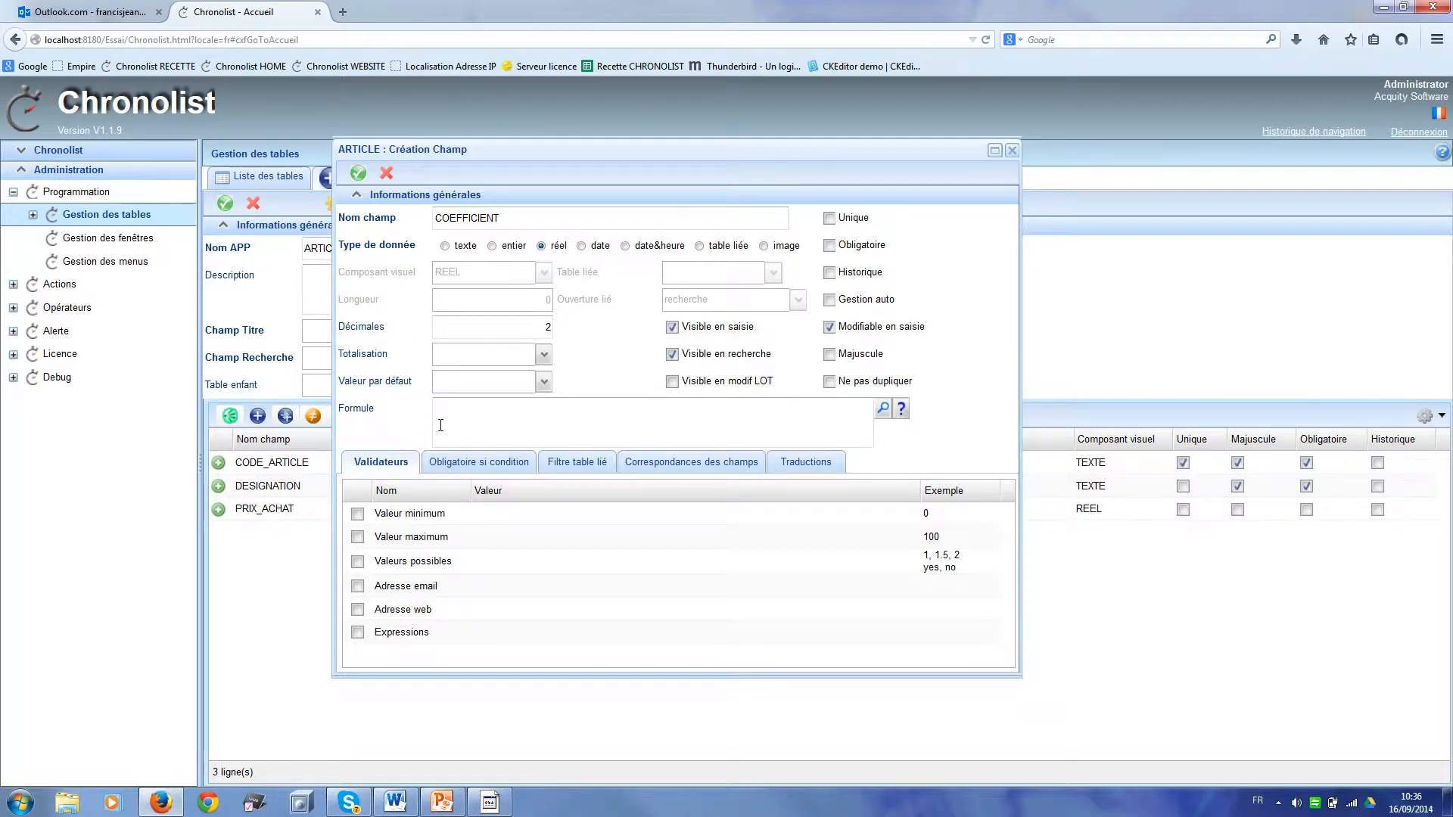
click(474, 383)
text(2.5)
click(360, 178)
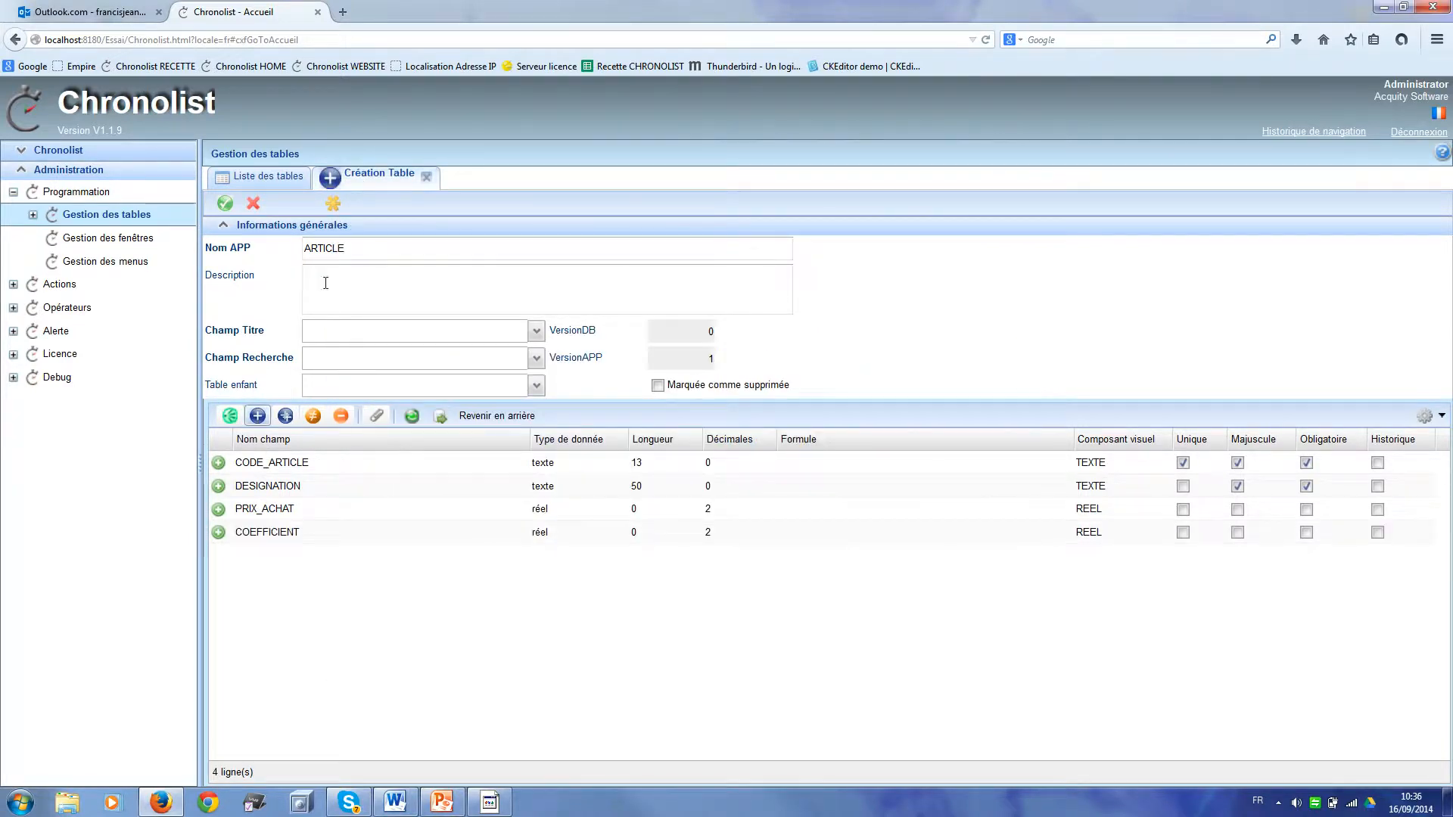
Step: Add real field PRIX_VENTE with formula ${P:PRIX_ACHAT}*${P:COEFFICIENT}
click(258, 417)
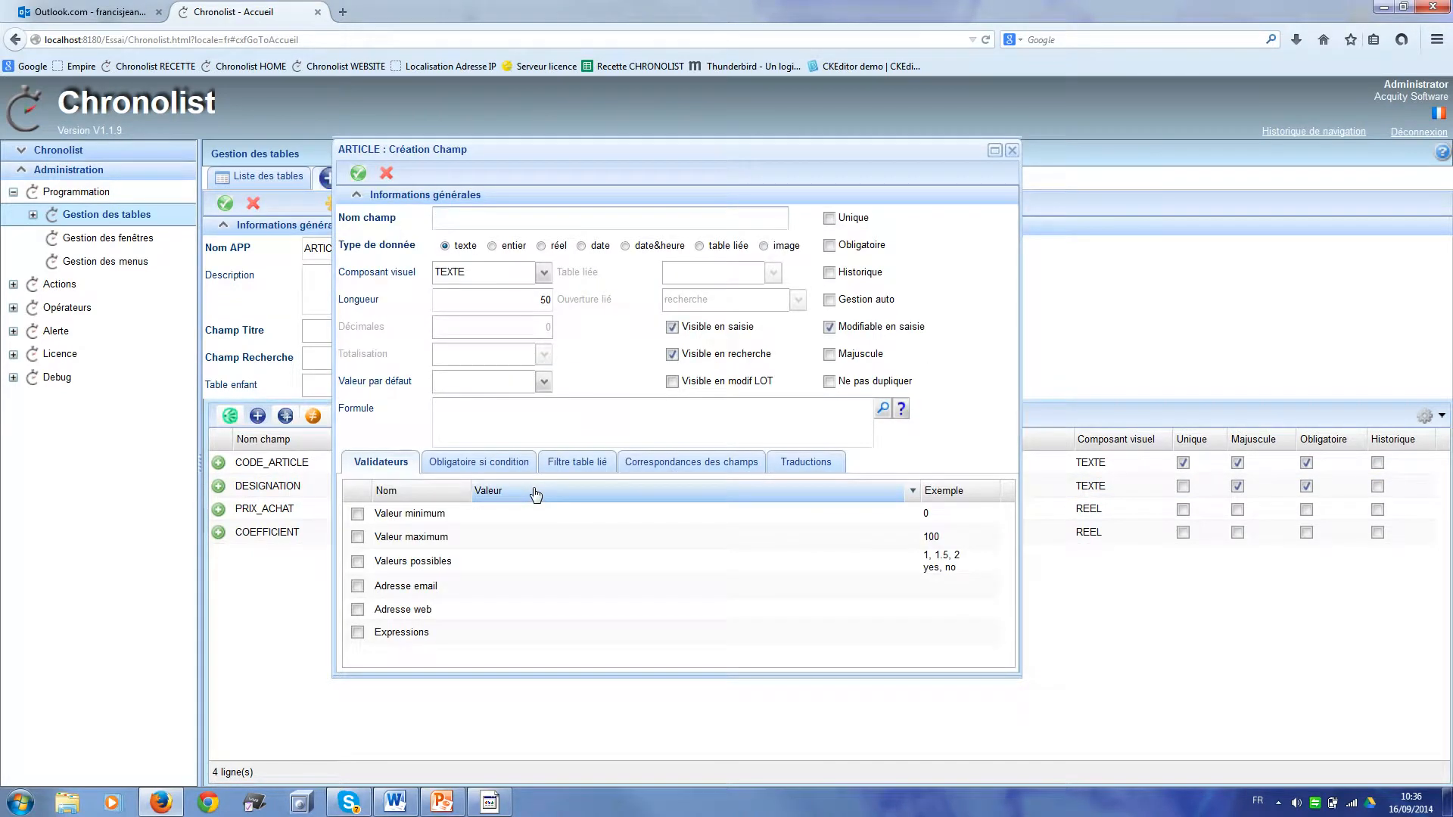
text(PRIX_VENTE)
click(541, 247)
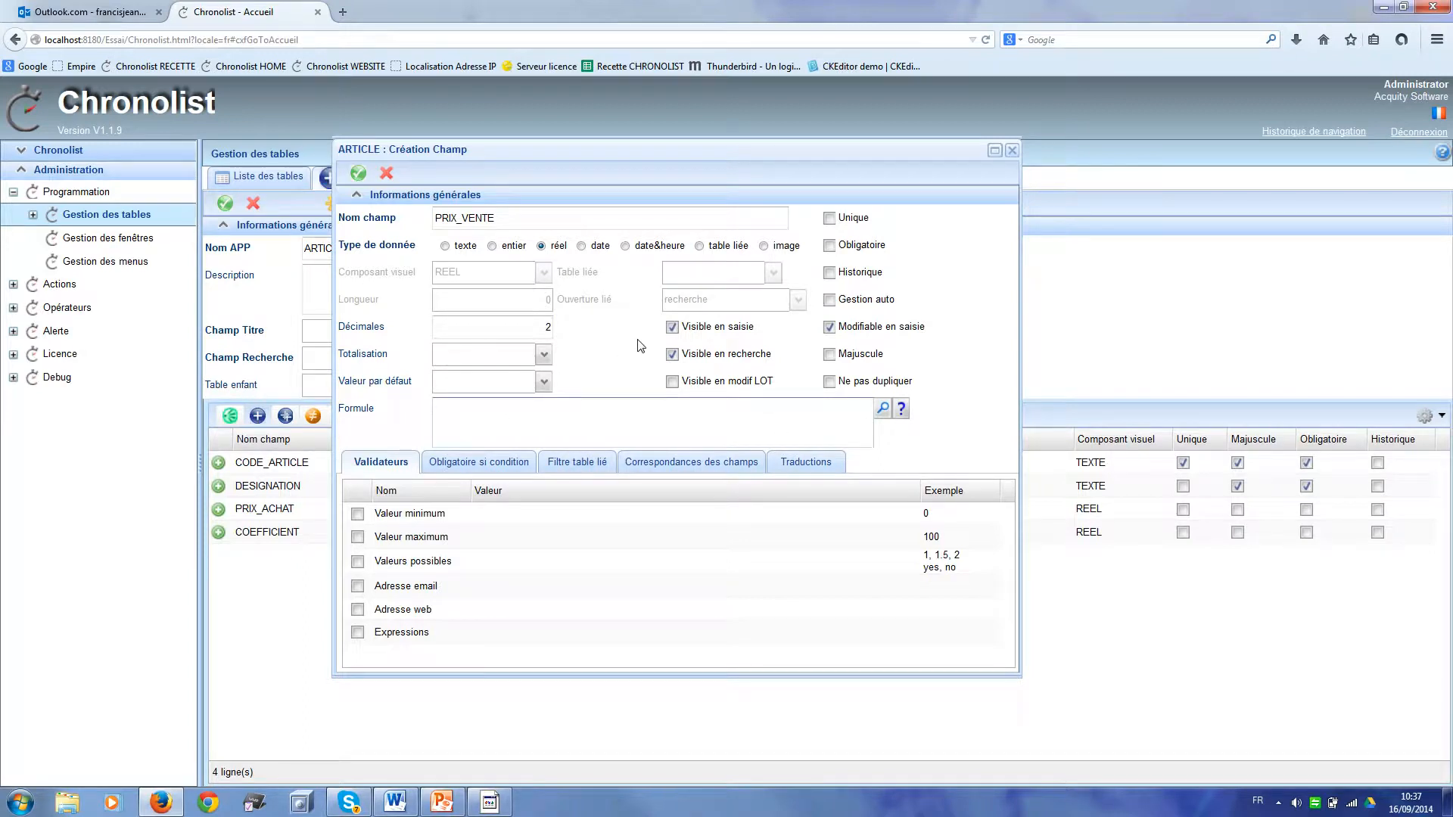
click(883, 410)
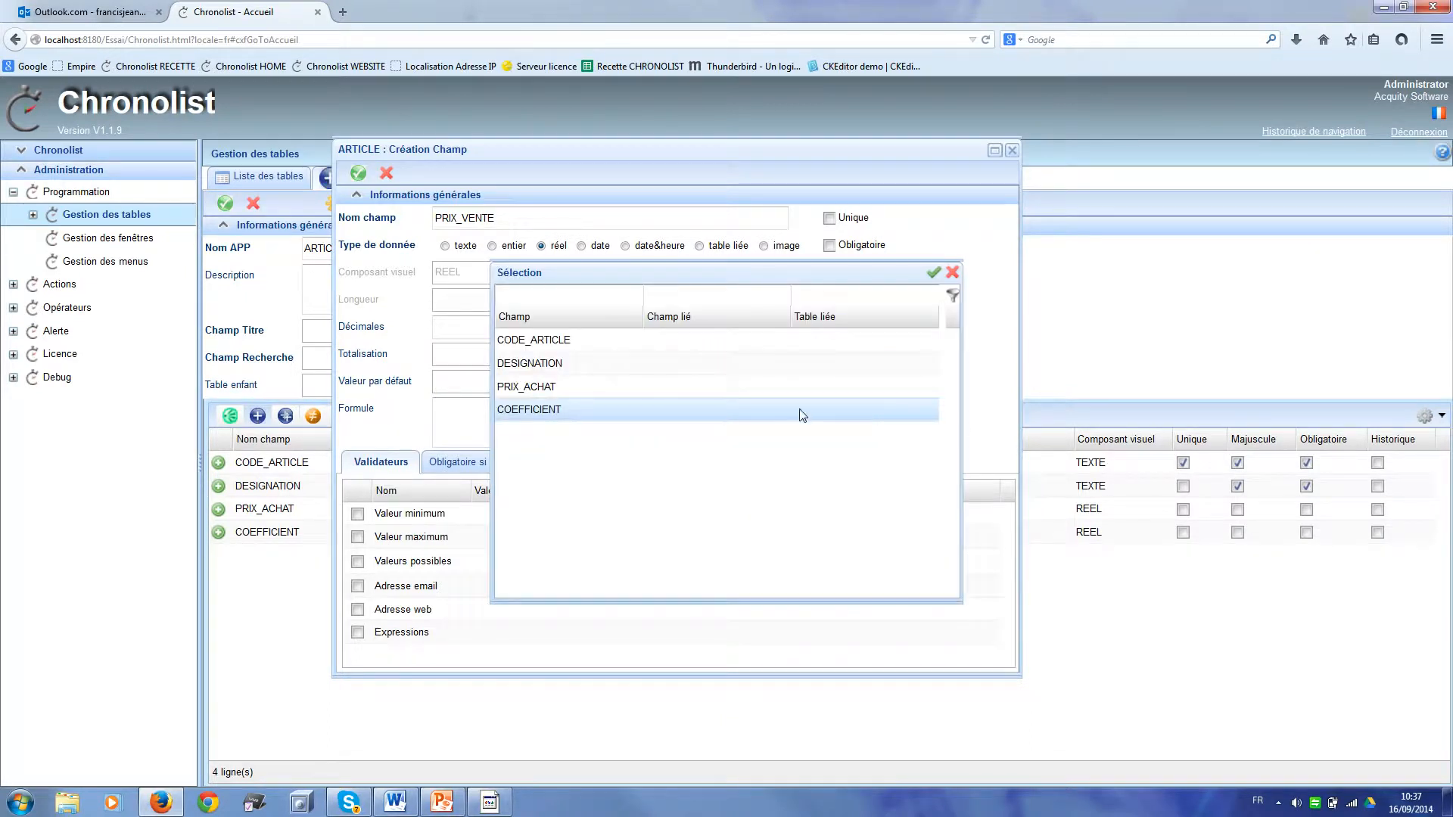
double_click(797, 390)
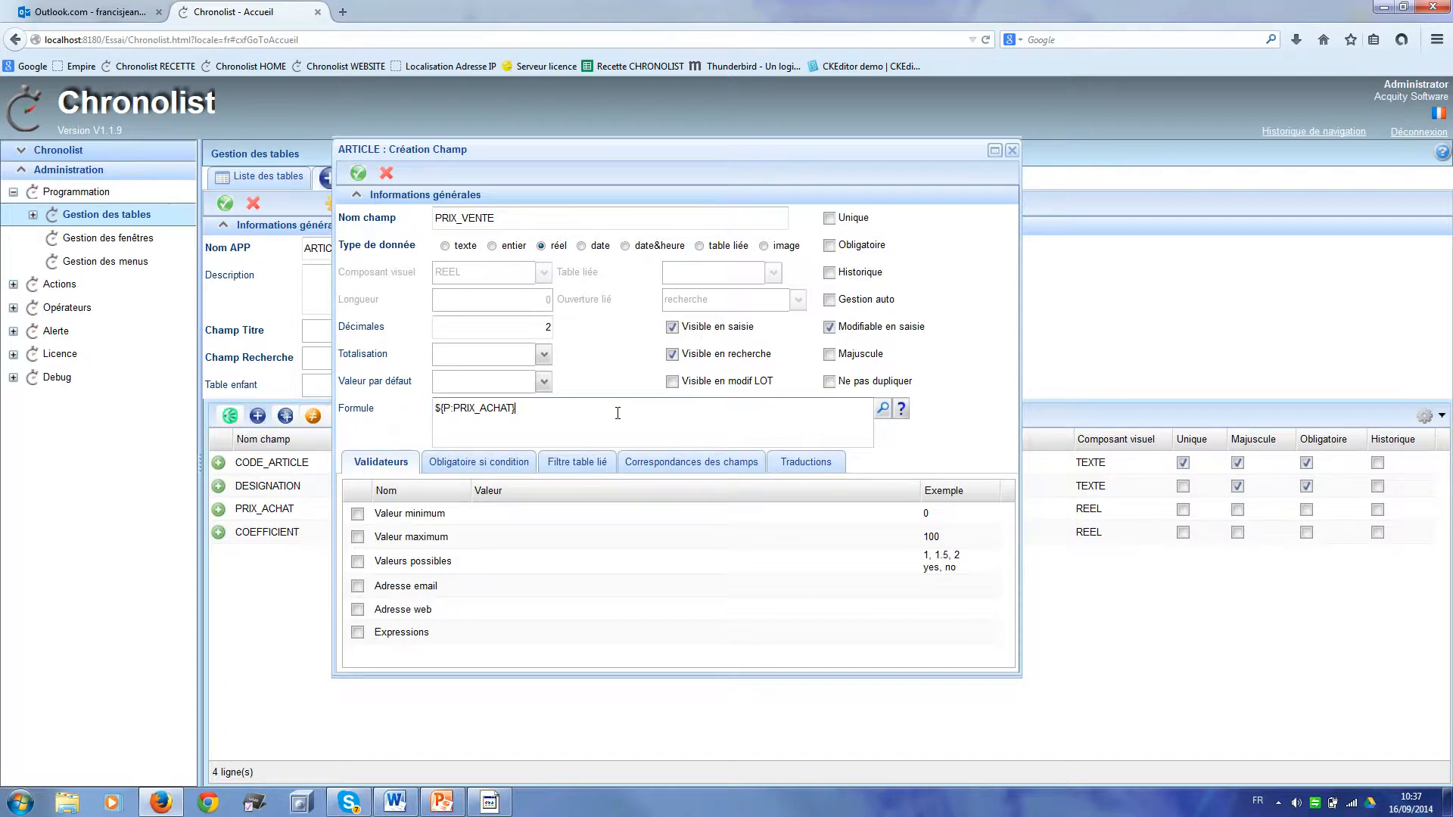
click(883, 409)
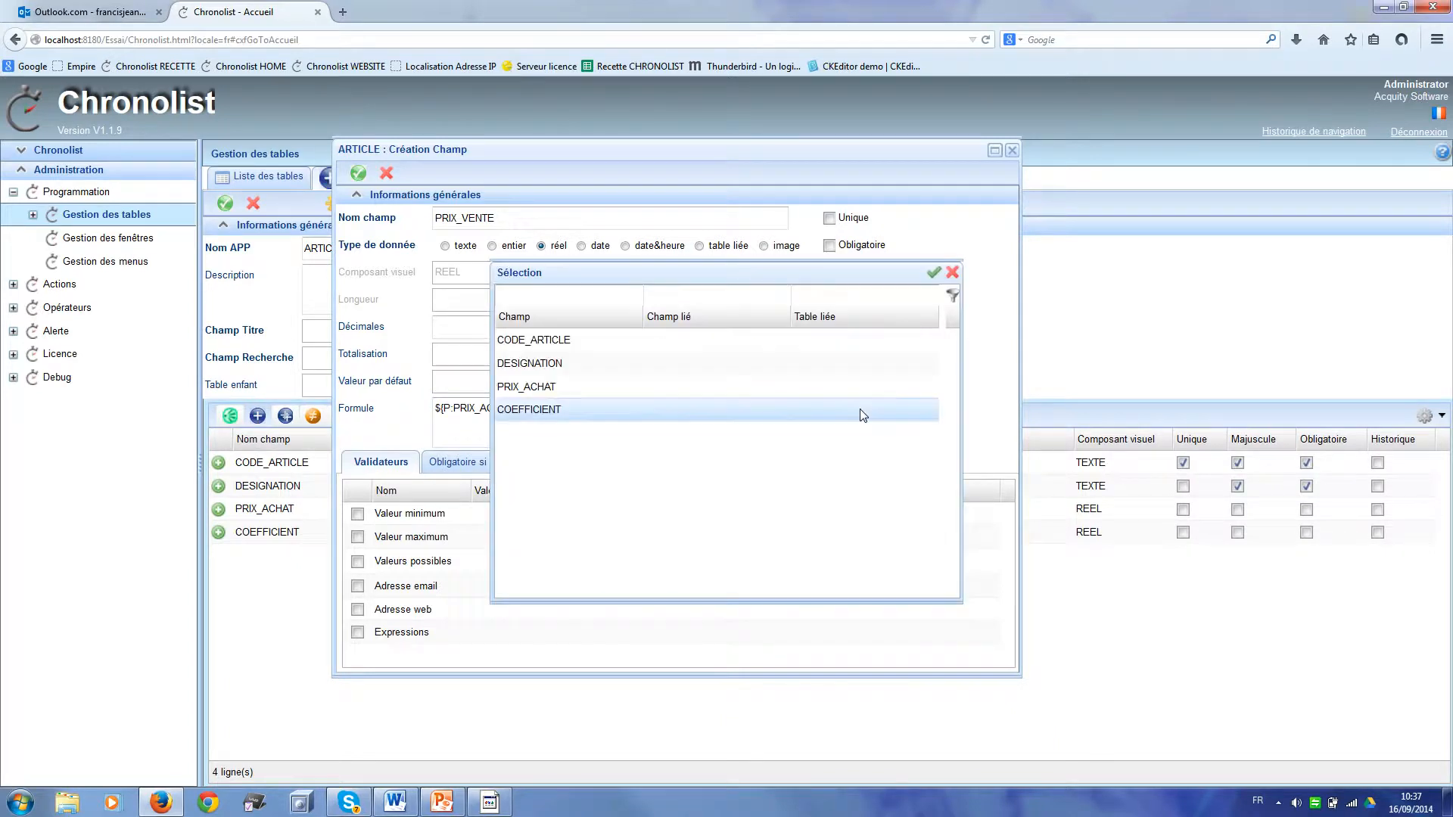
double_click(728, 413)
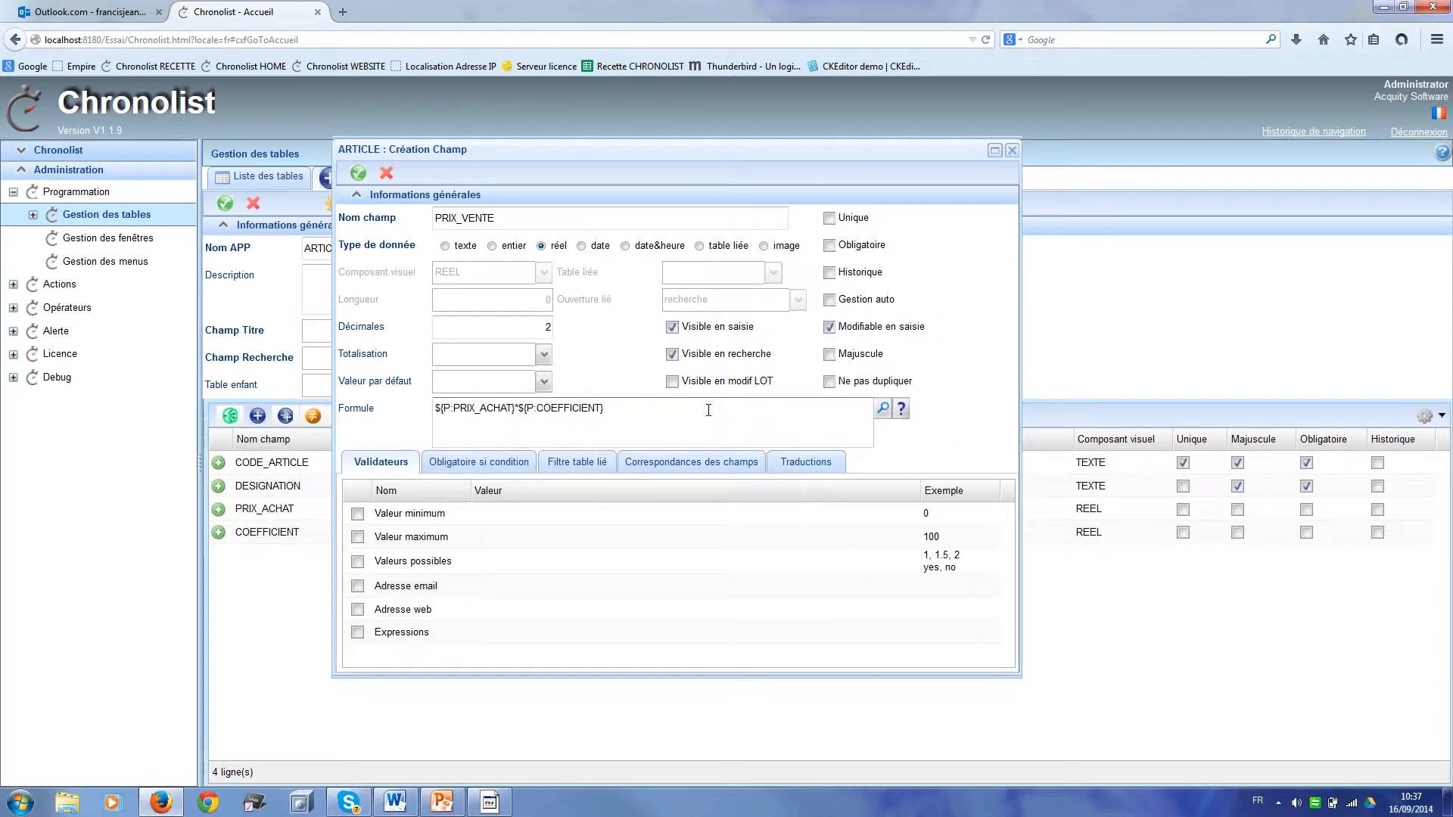
click(361, 174)
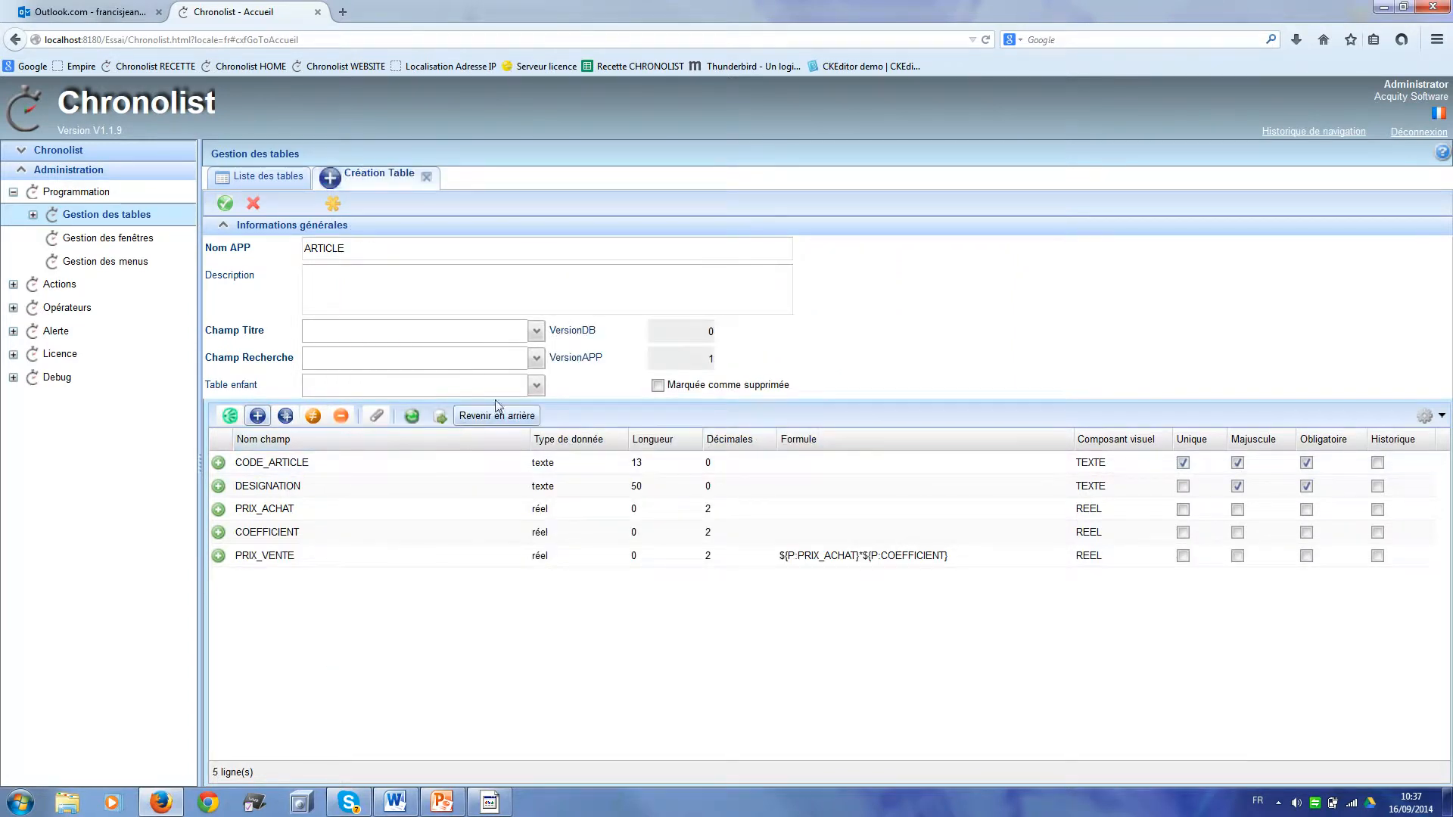
Step: Make CODE_ARTICLE the title field and DESIGNATION the search field, then save ARTICLE
click(536, 335)
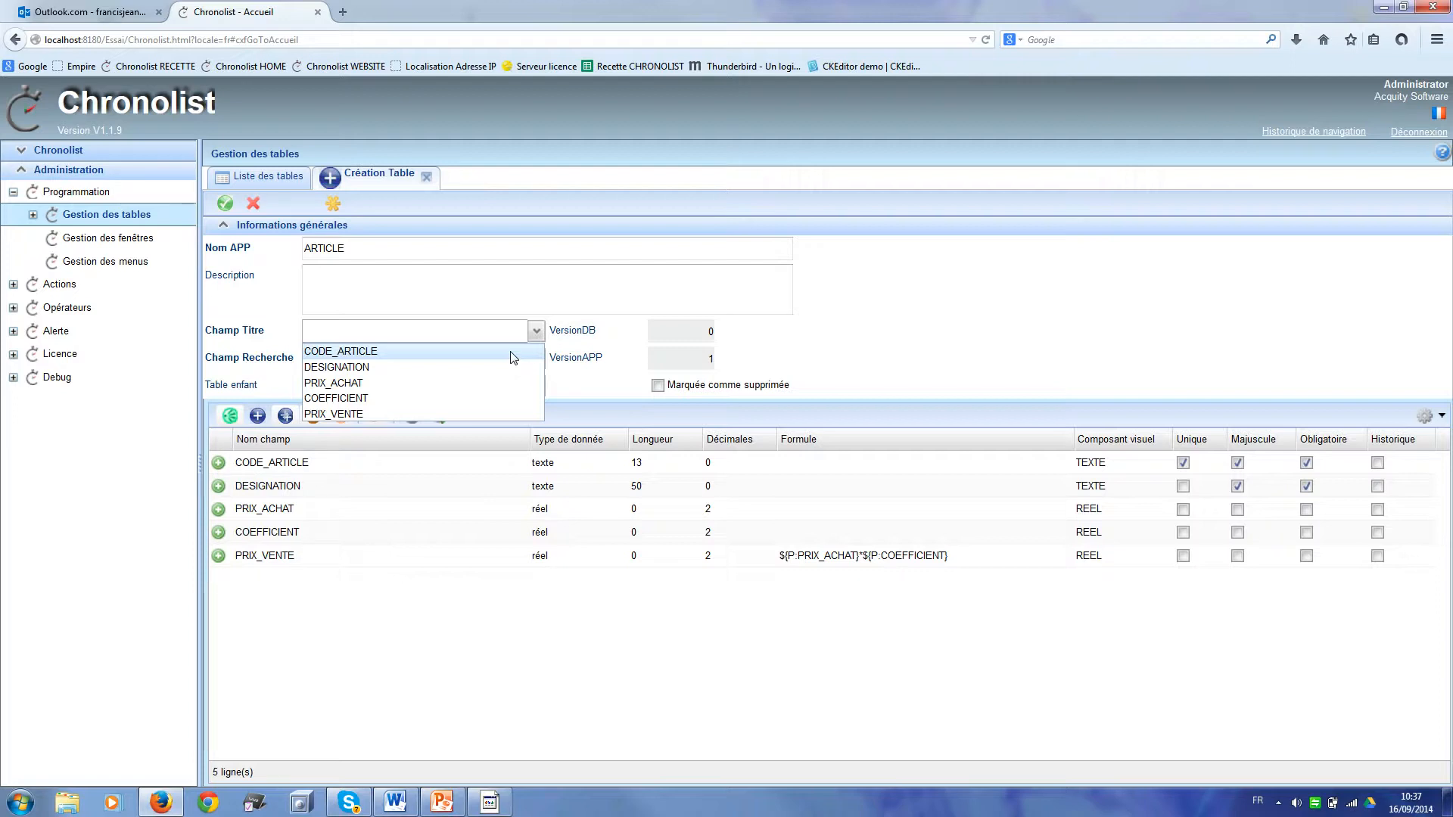
click(511, 353)
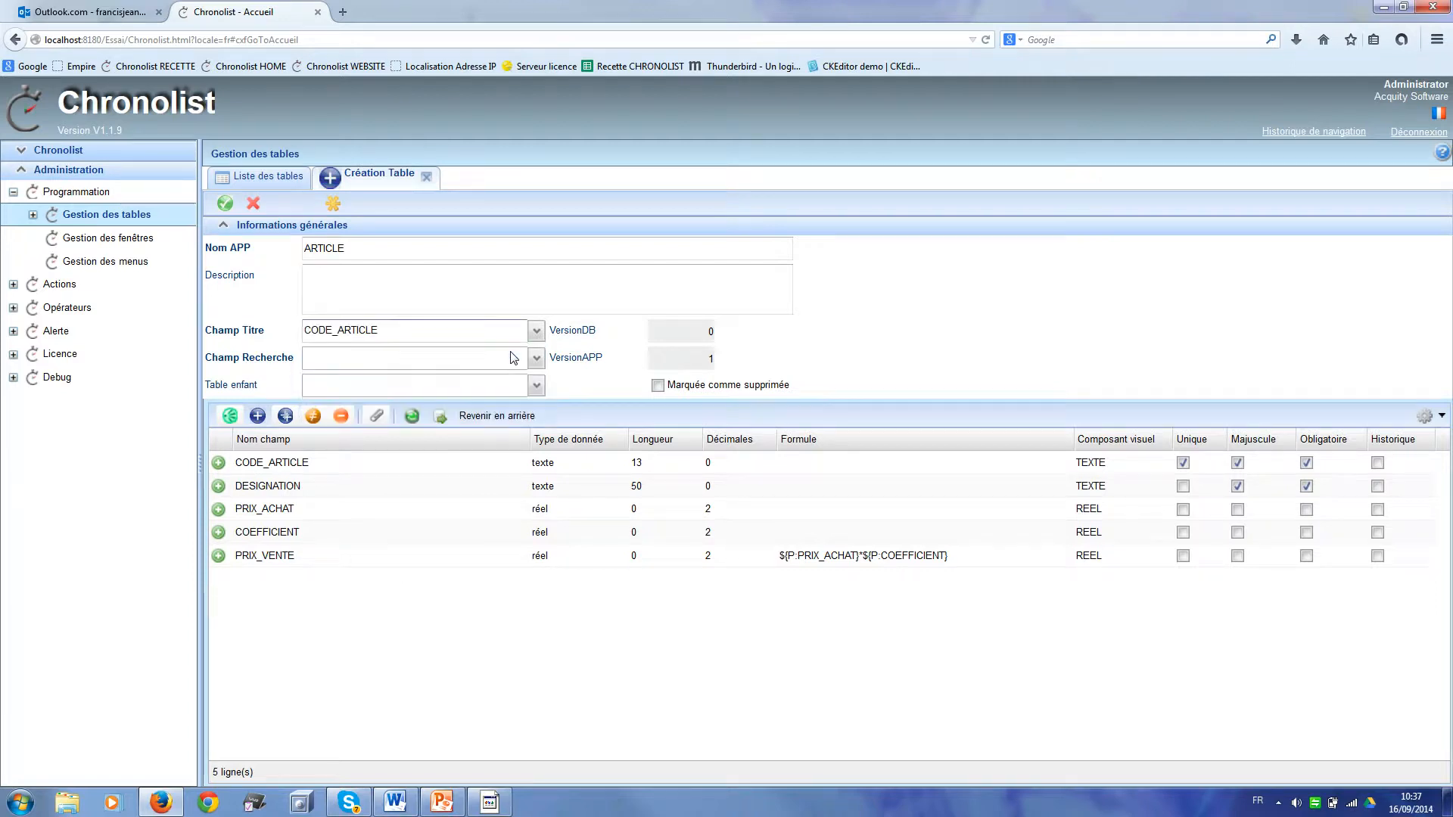
click(535, 360)
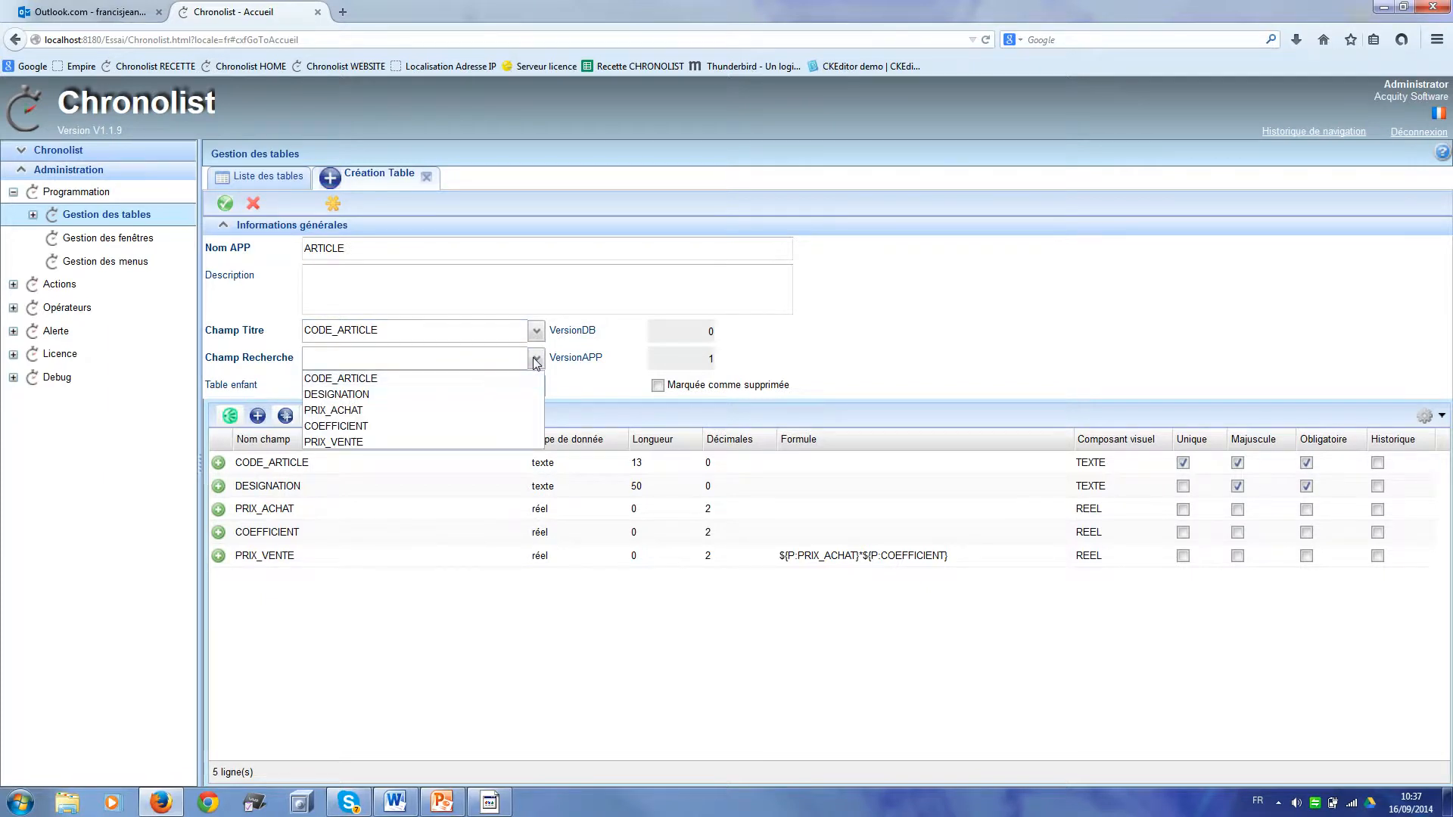
click(487, 397)
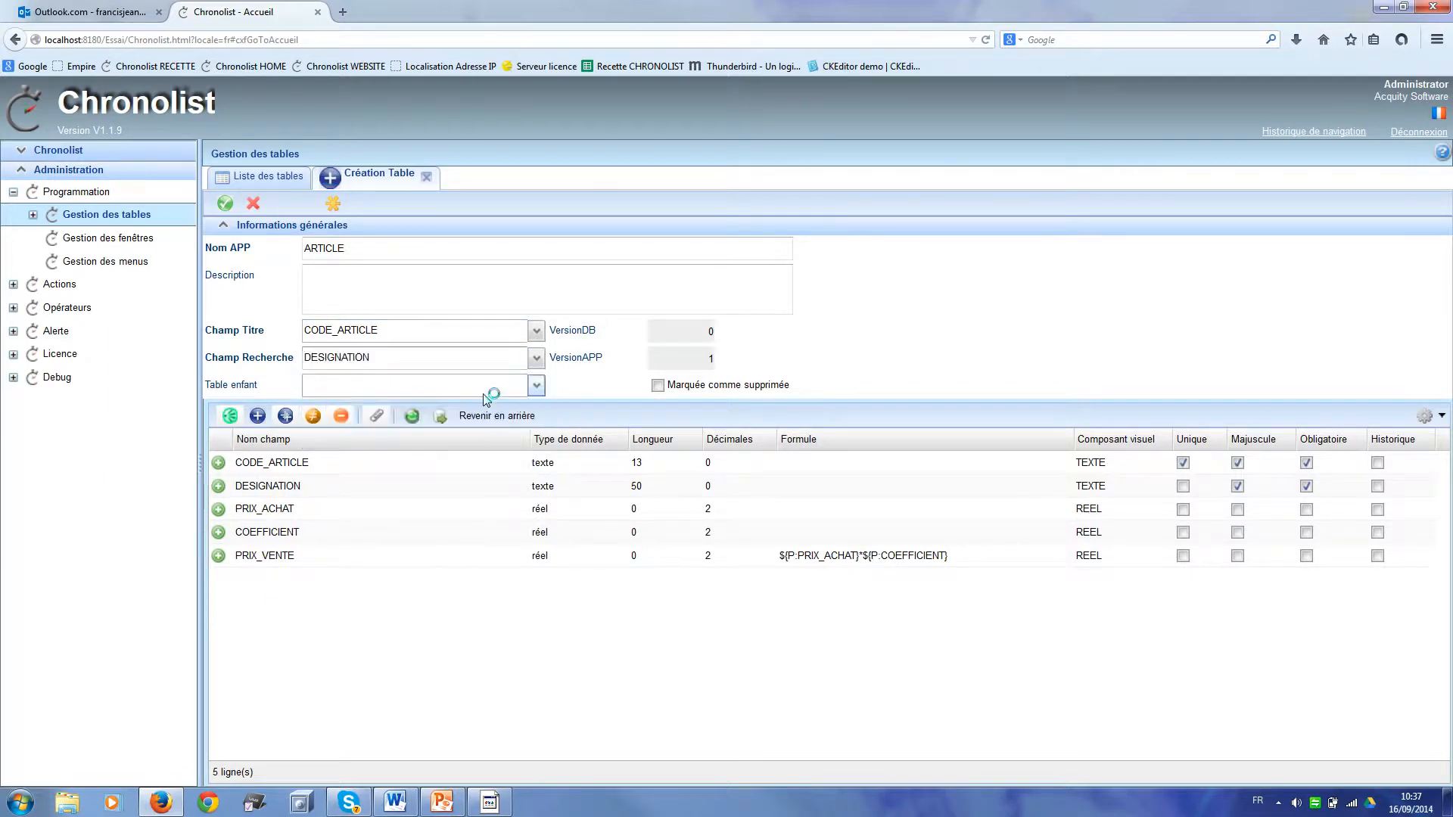
click(225, 204)
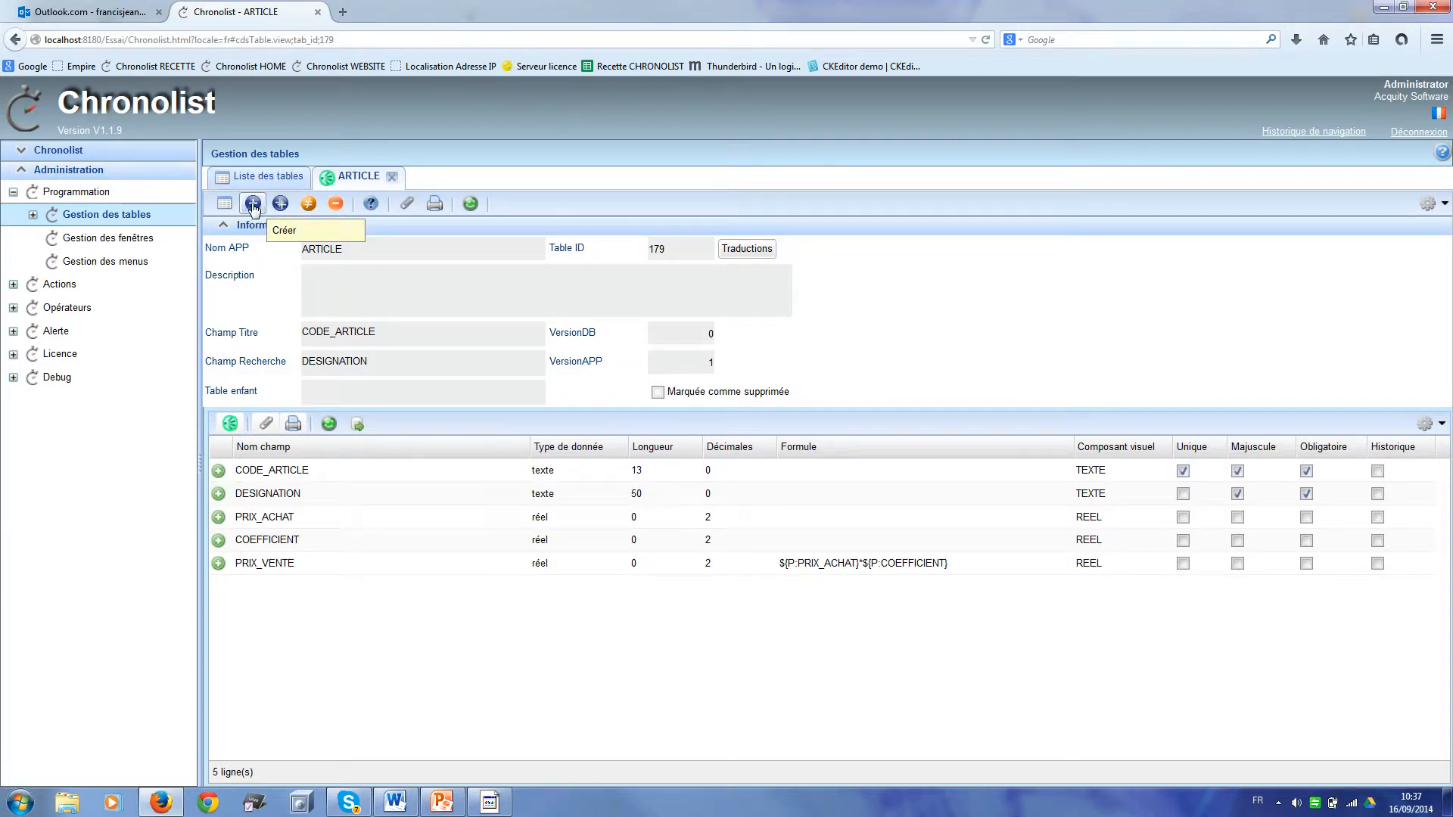
Step: Create table NUM_FAC with a NUM_FAC text field, length 15, formula ${INCREMENT:fac:7:}
click(252, 204)
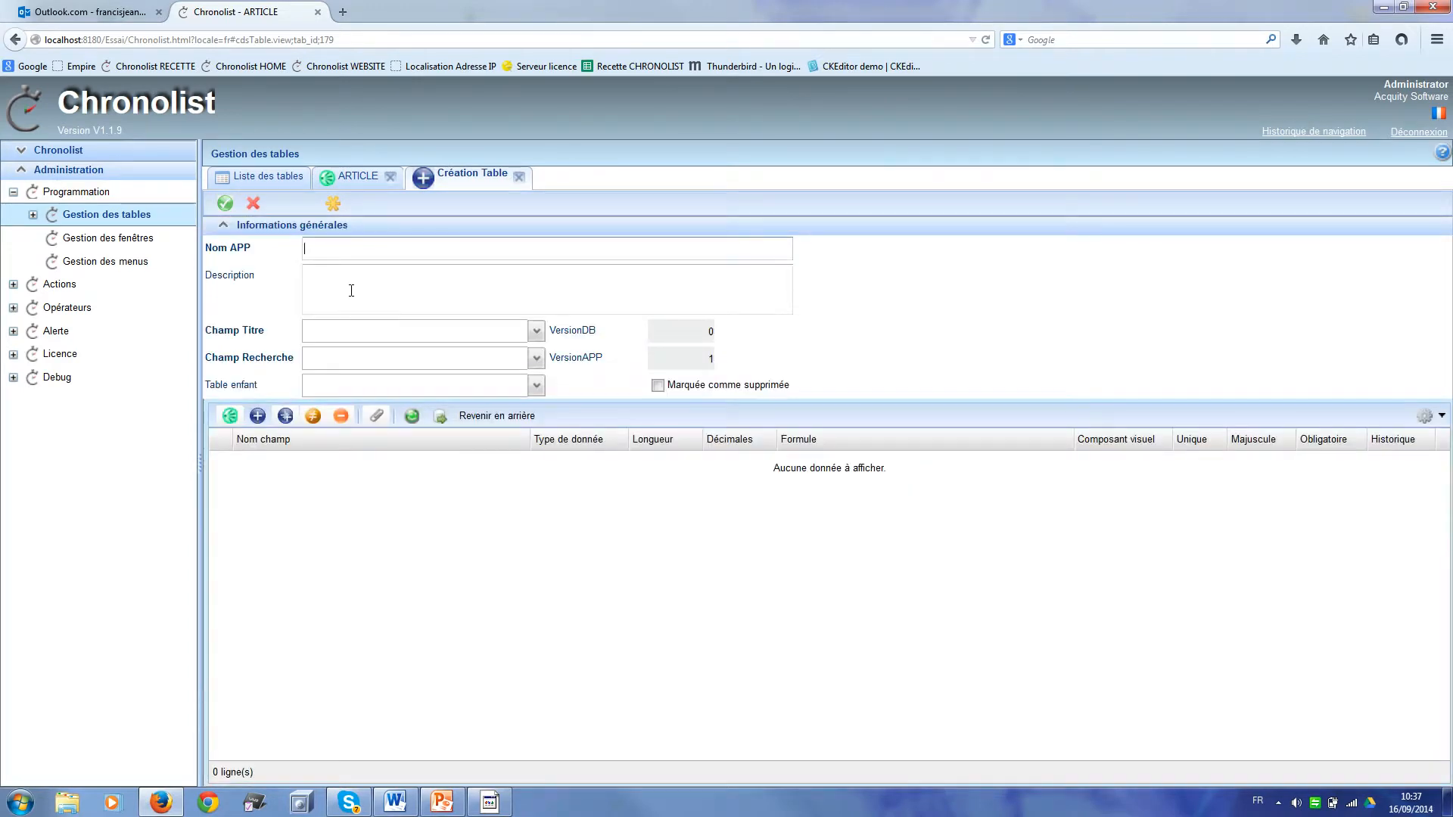
text(NUM_FAC)
click(257, 418)
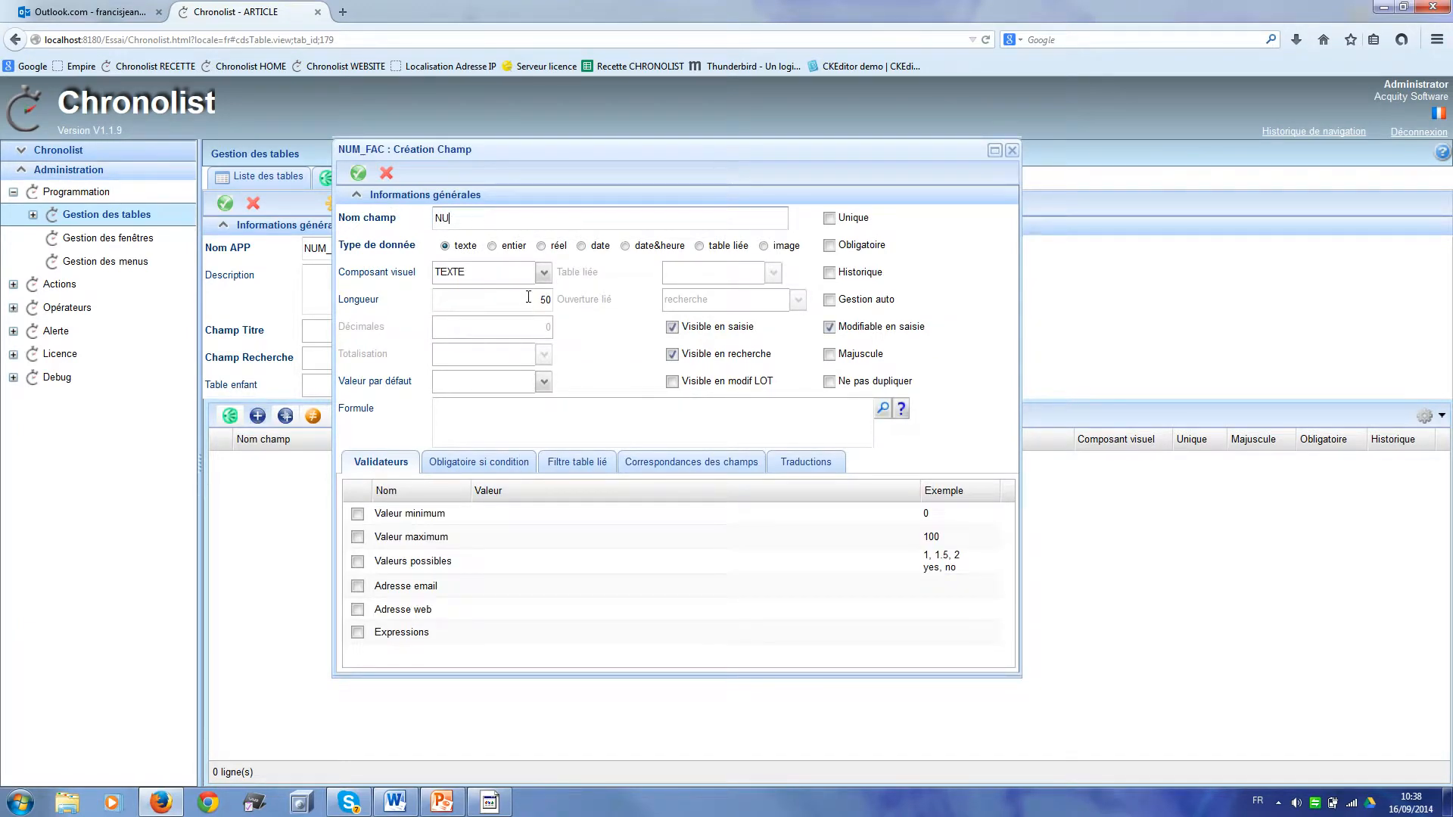
text(NUM_FAC)
click(538, 299)
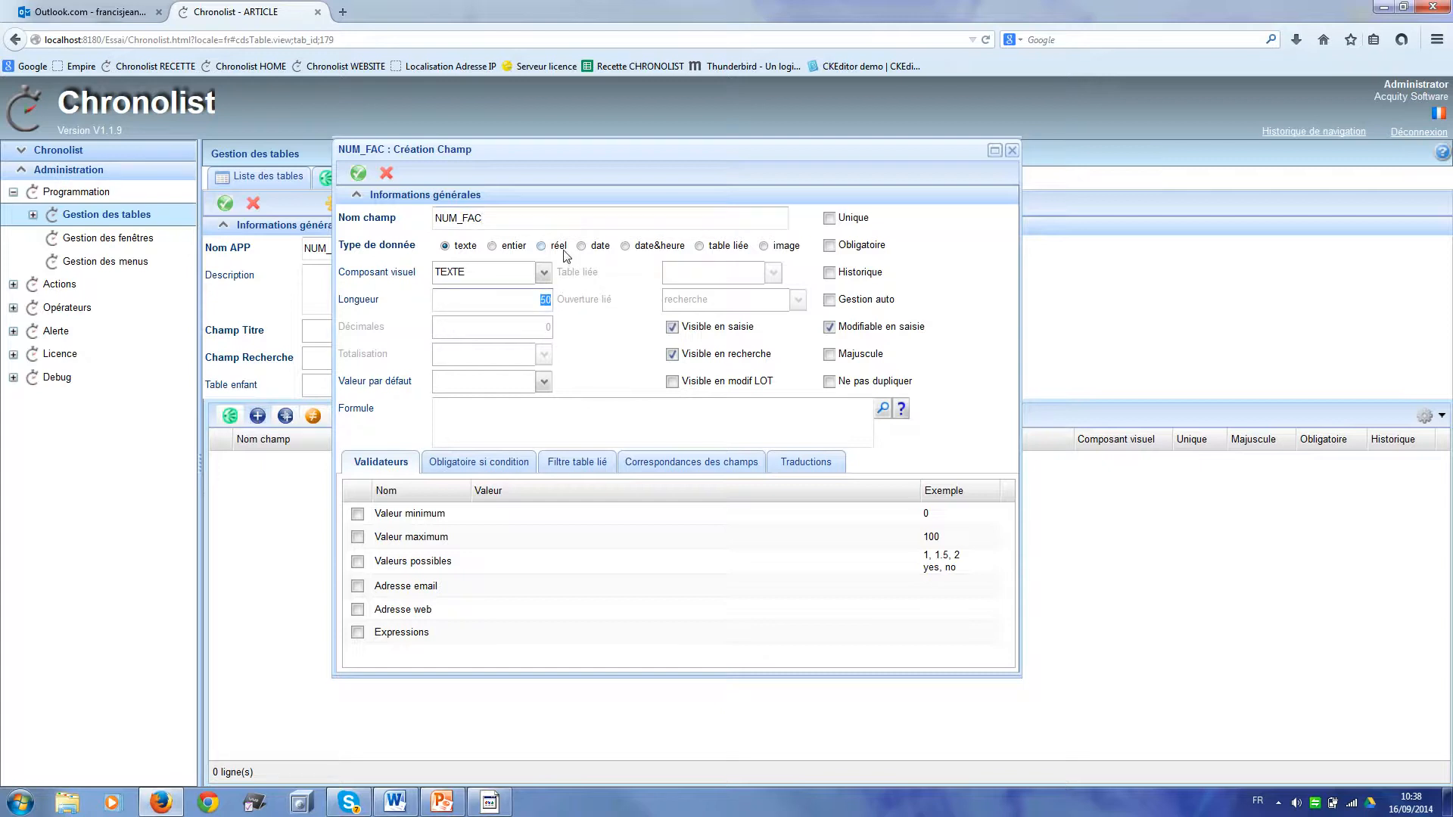
text(15)
click(472, 410)
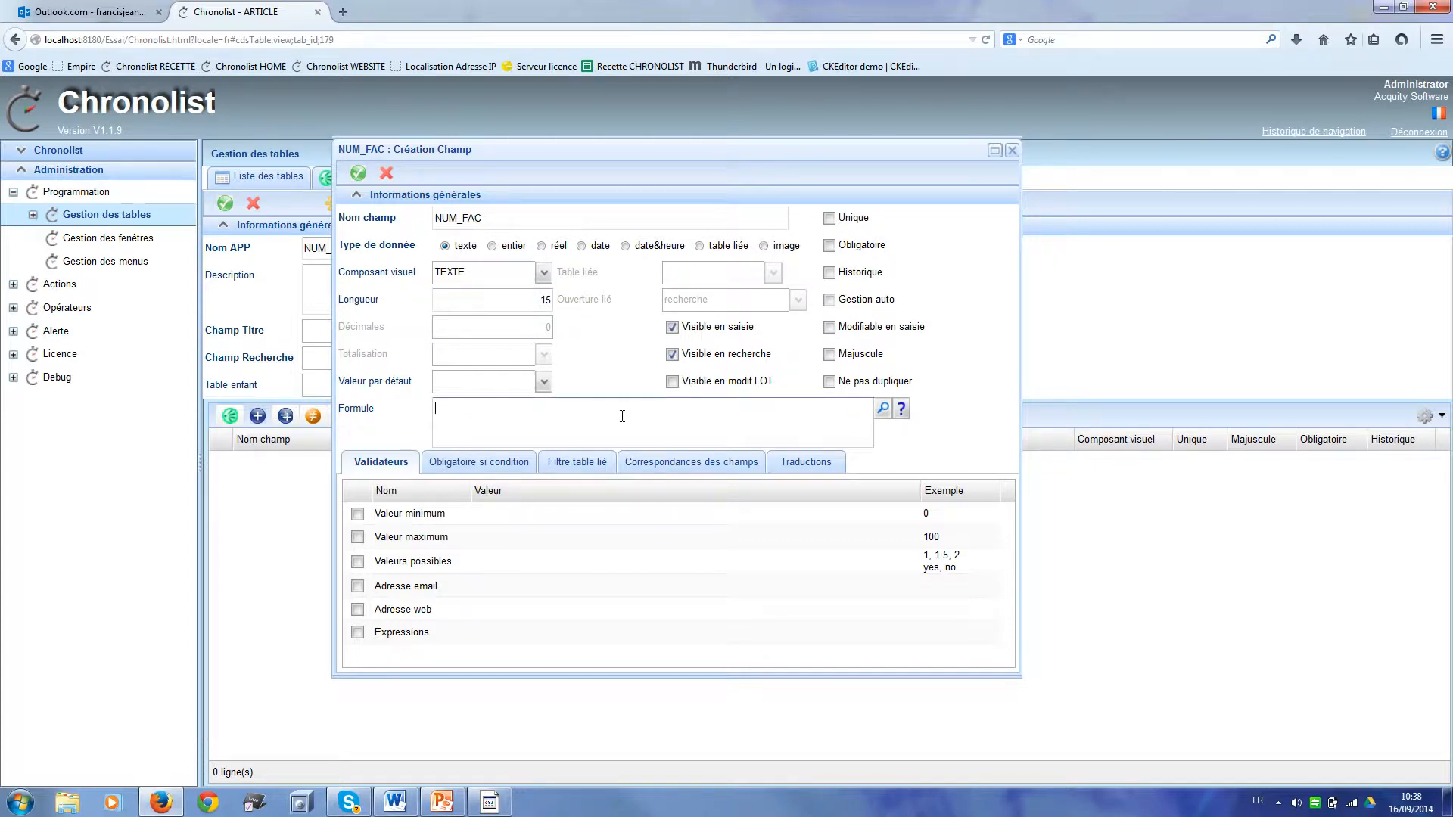
text($)
text({INCRE)
text(MEN)
text(T)
text(::)
text(7)
text(:)
text(})
text(:)
text(fac)
click(359, 174)
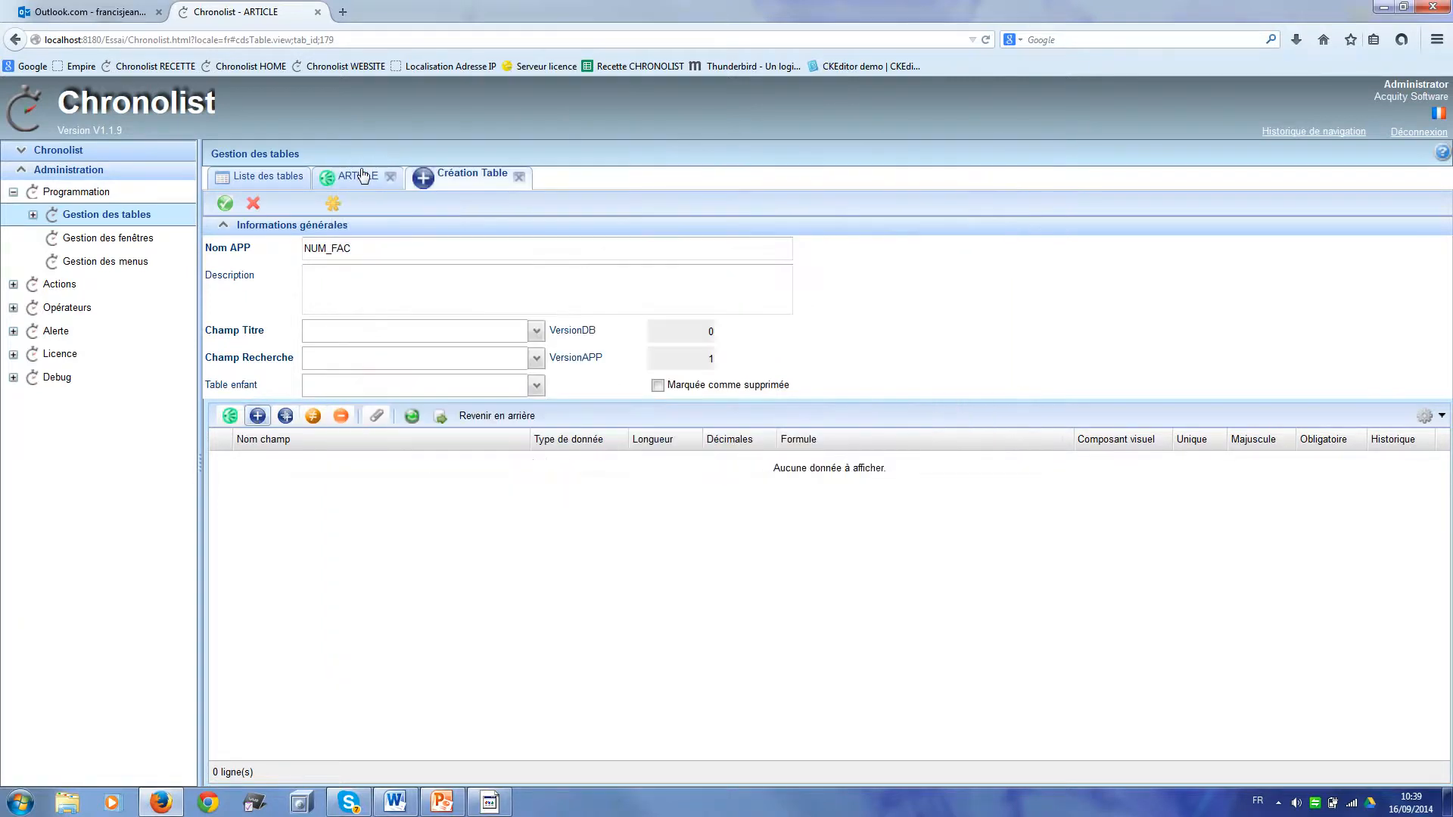
Step: Add a non-editable DATE field of type date defaulting to ${APP:DATE}
click(257, 417)
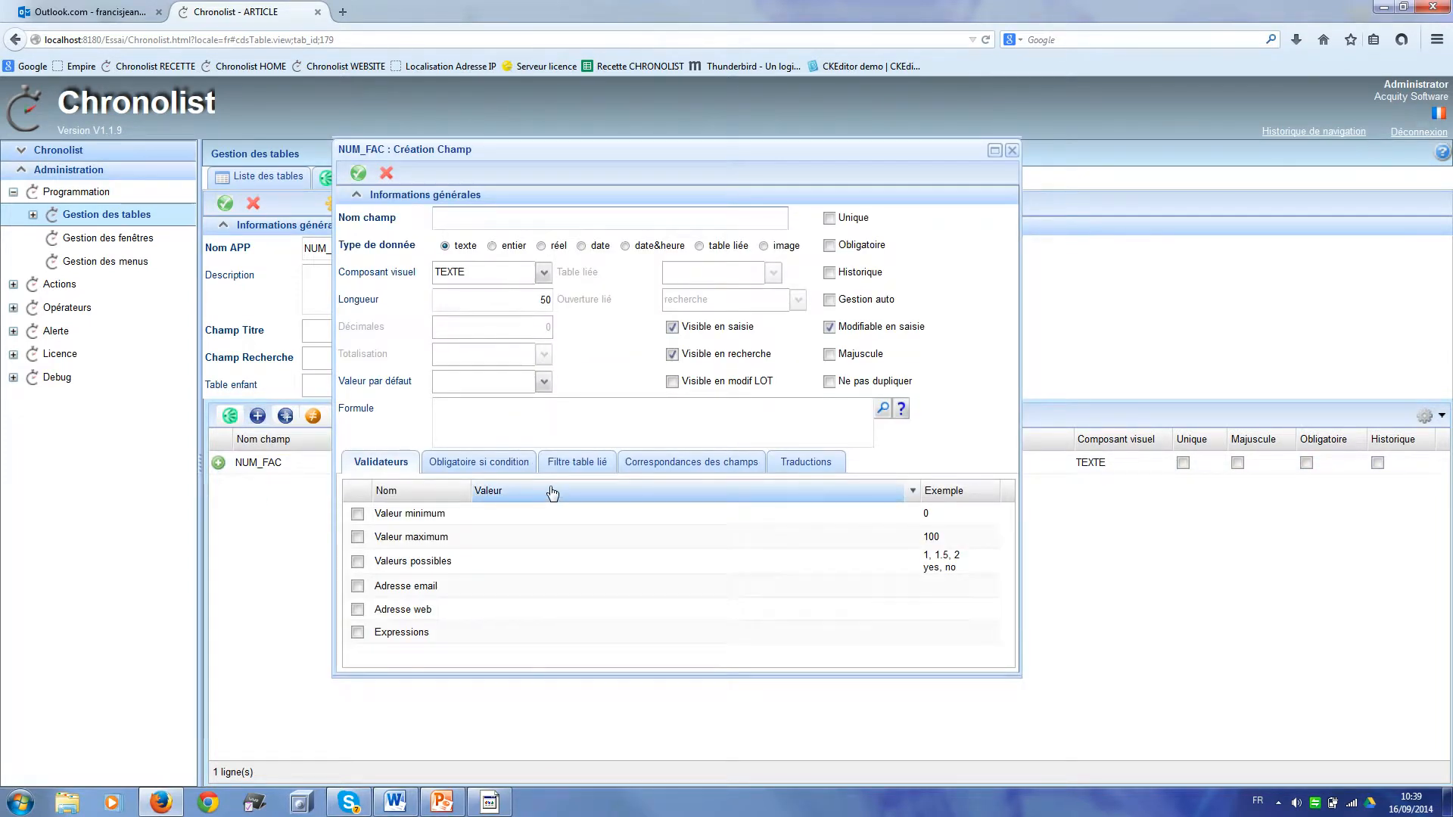
text(DATE)
click(581, 246)
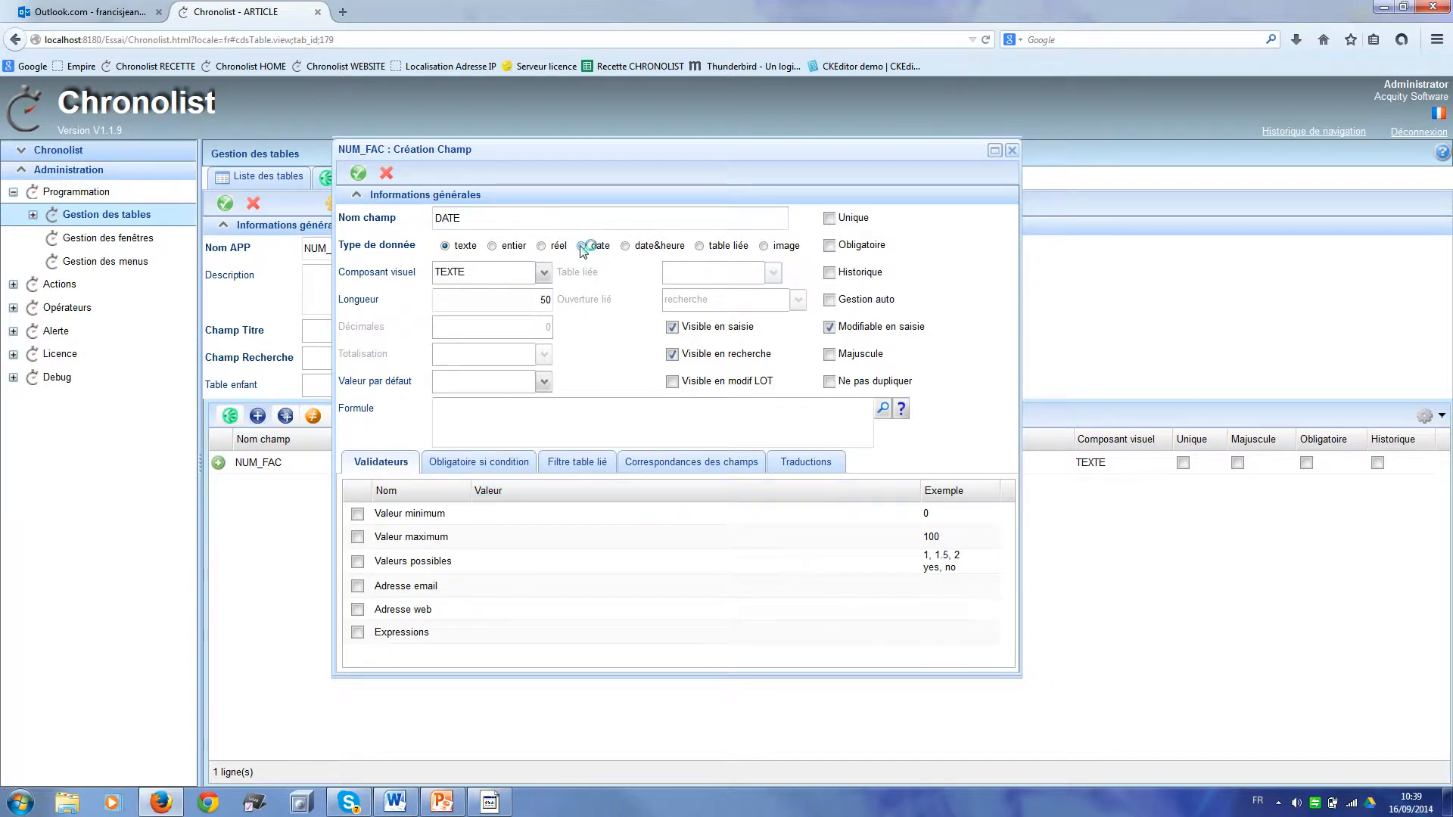
click(544, 382)
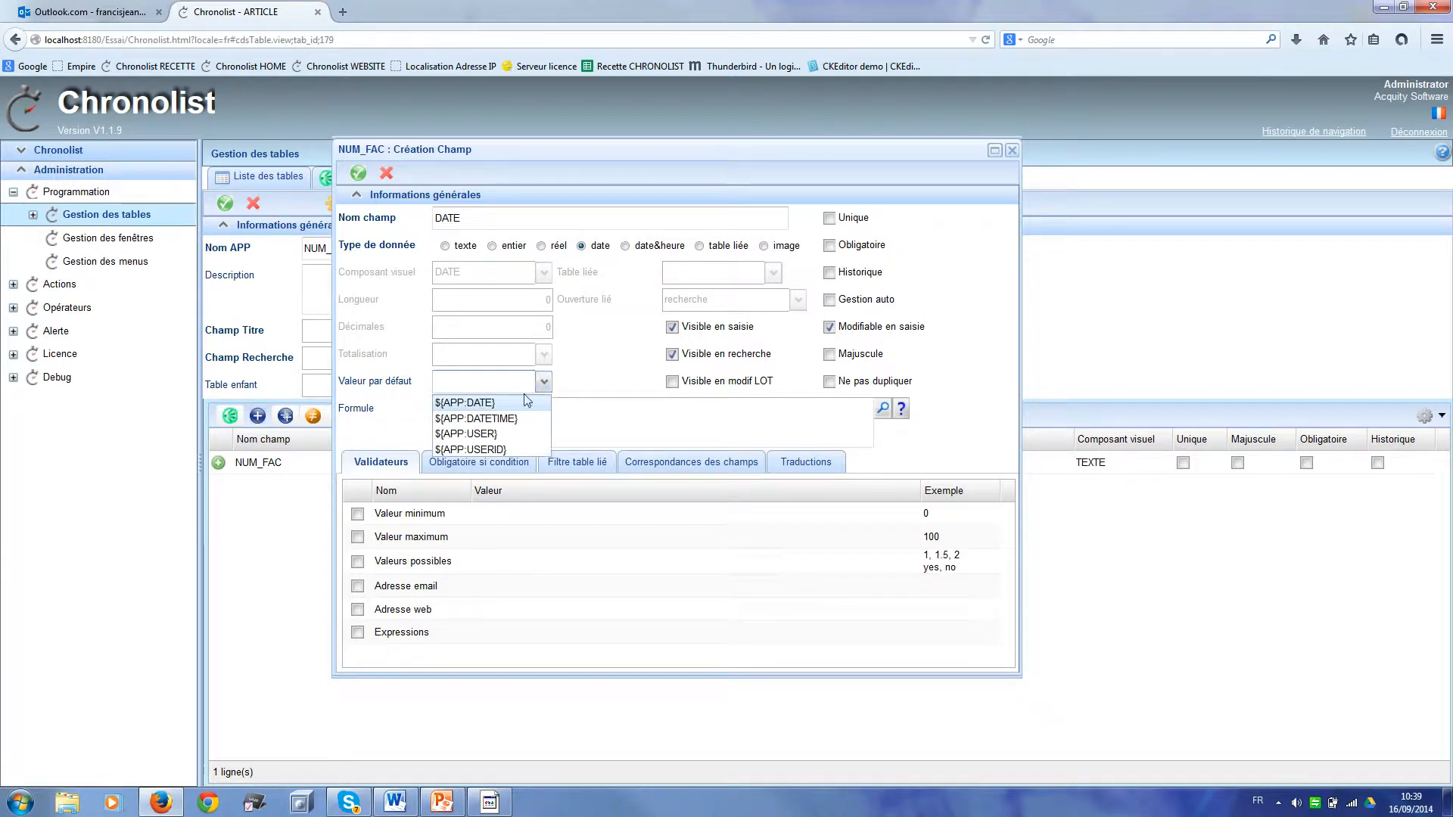
click(518, 404)
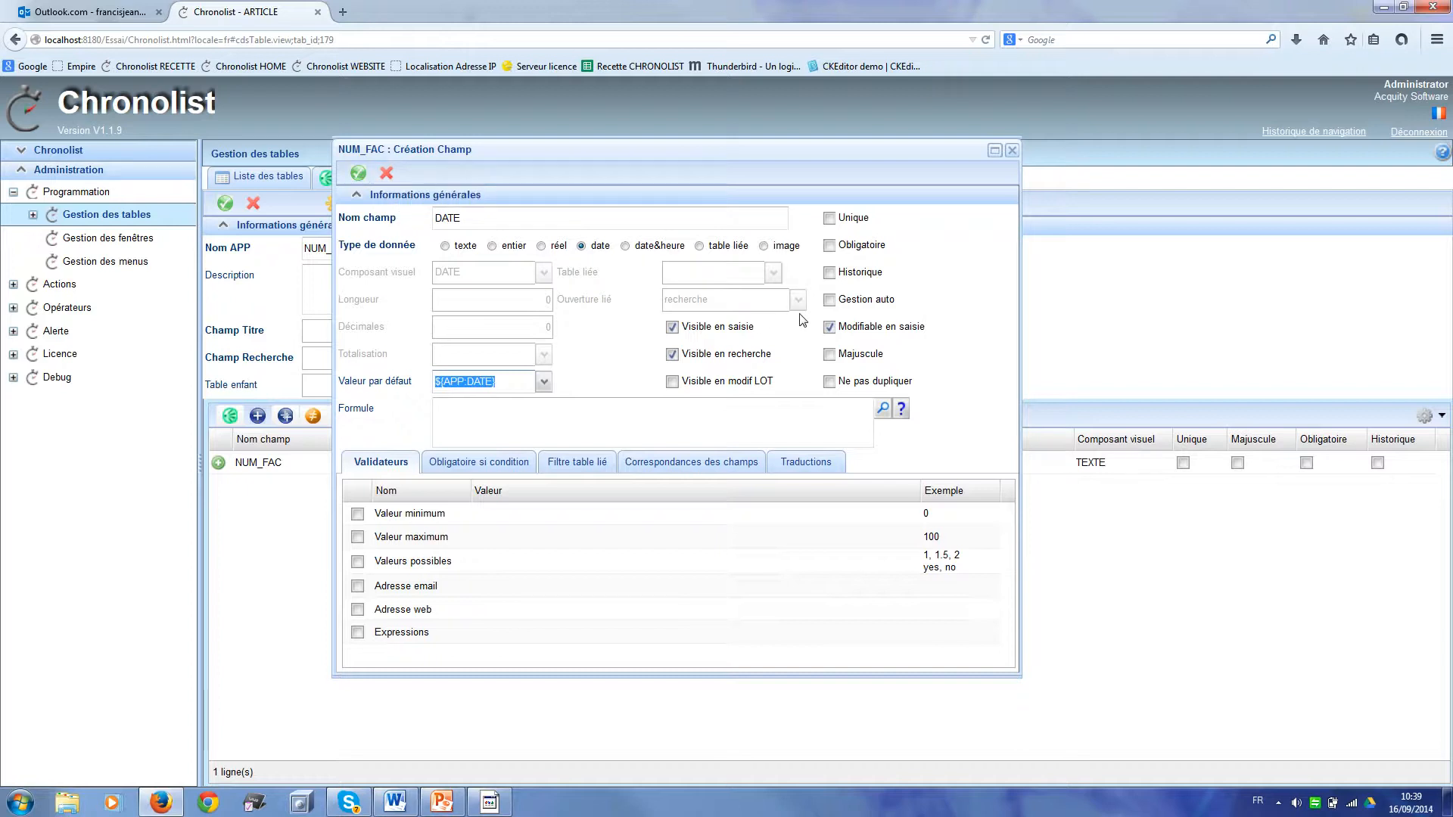
click(830, 328)
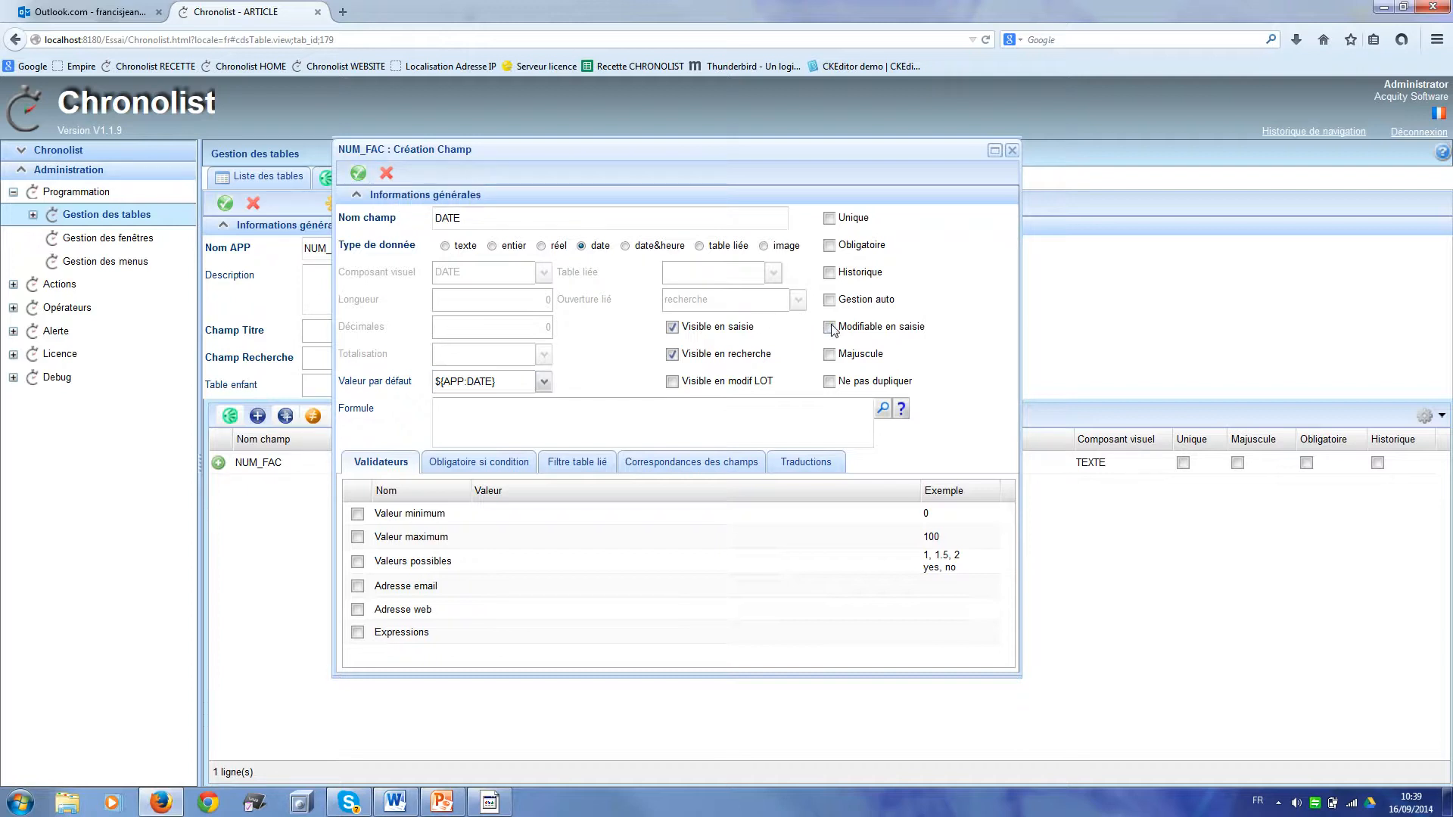
click(360, 173)
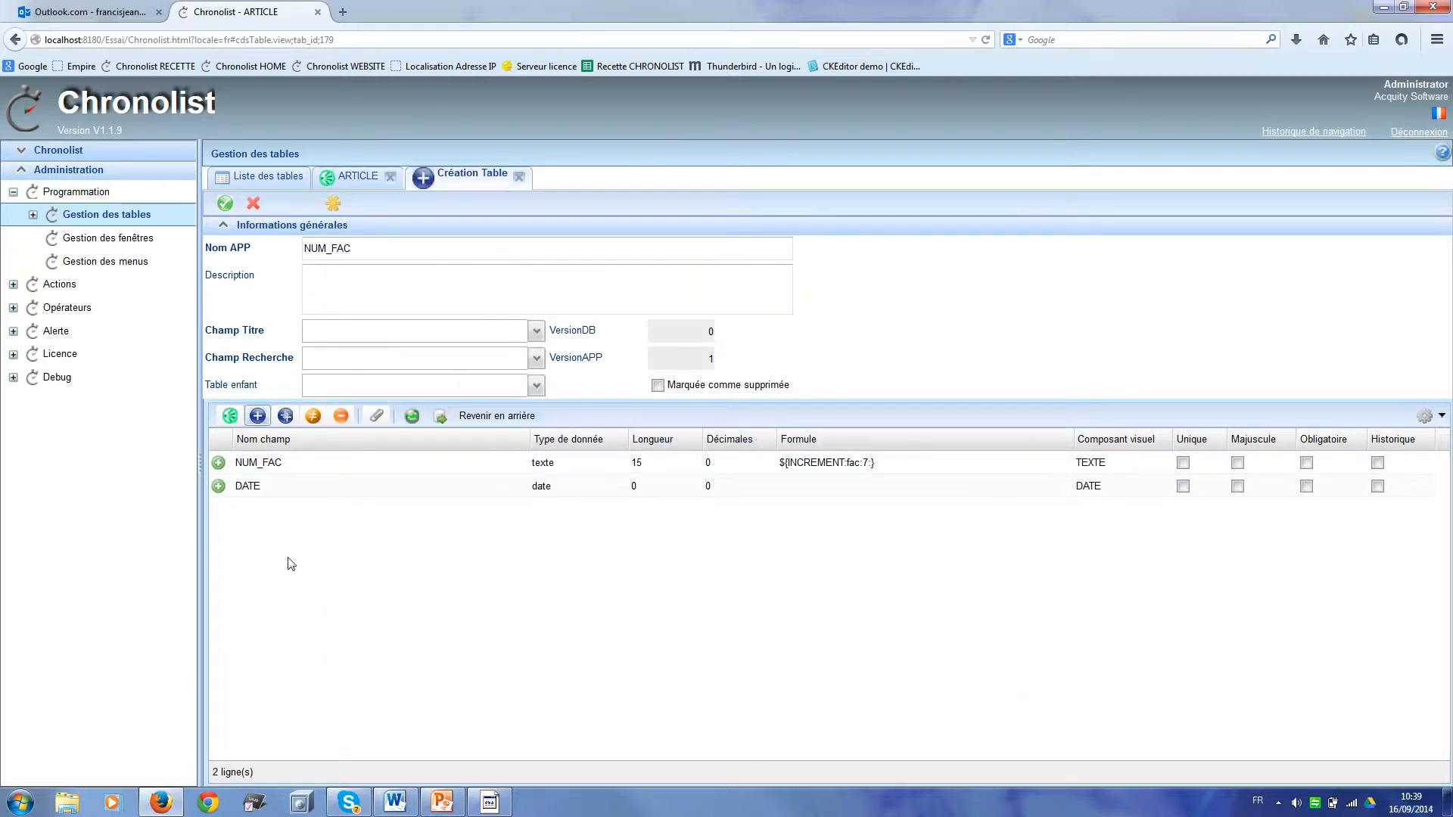
Step: Add real field TOTAL_LIGNE_TTC with formula ${CHILD_SUM:PRIX_LIGNE_TTC}
click(265, 418)
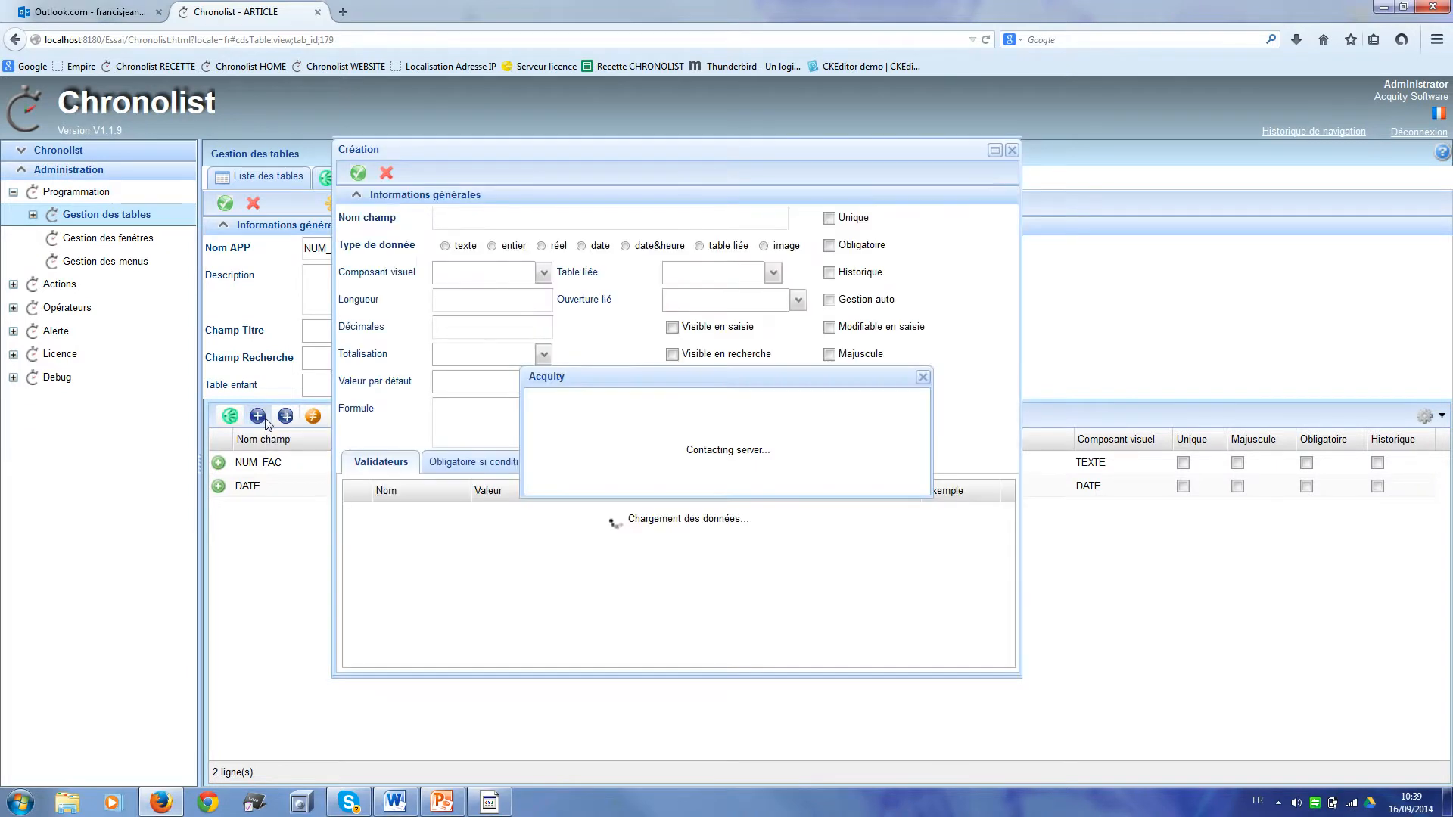
text(T)
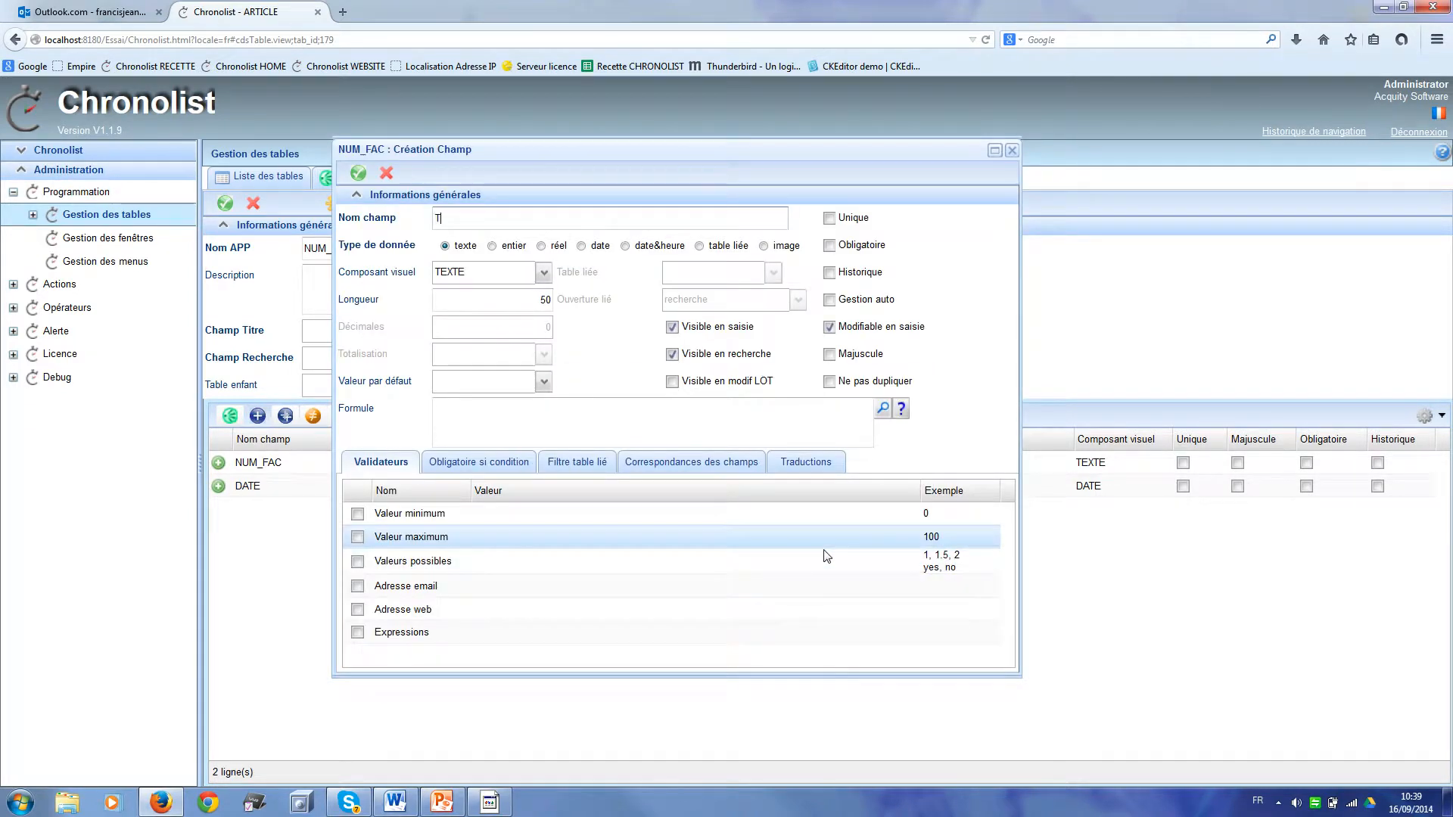
text(OTAL_LIGNE_TTC)
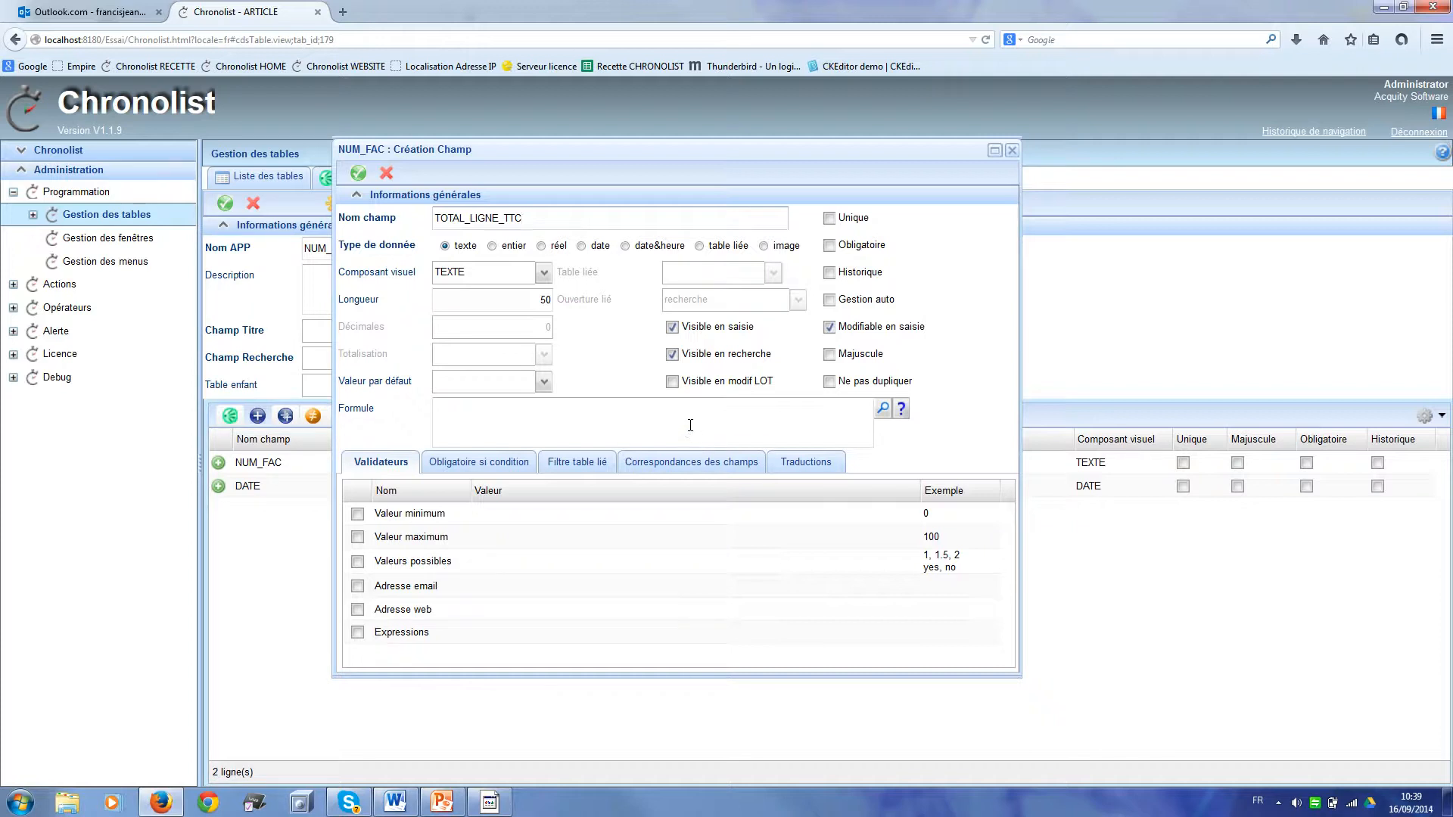
click(541, 247)
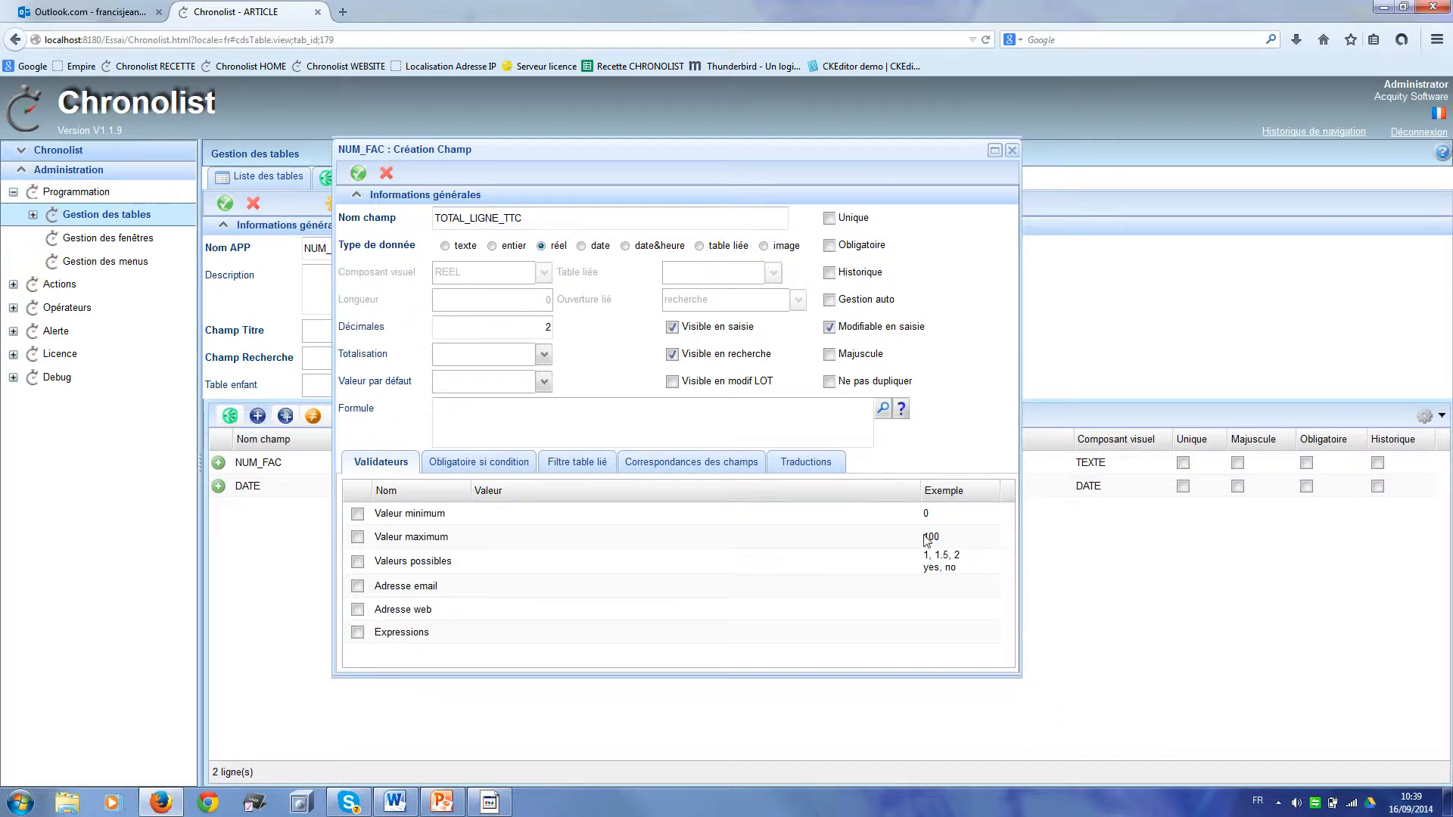
click(493, 409)
text($)
text({CHILD)
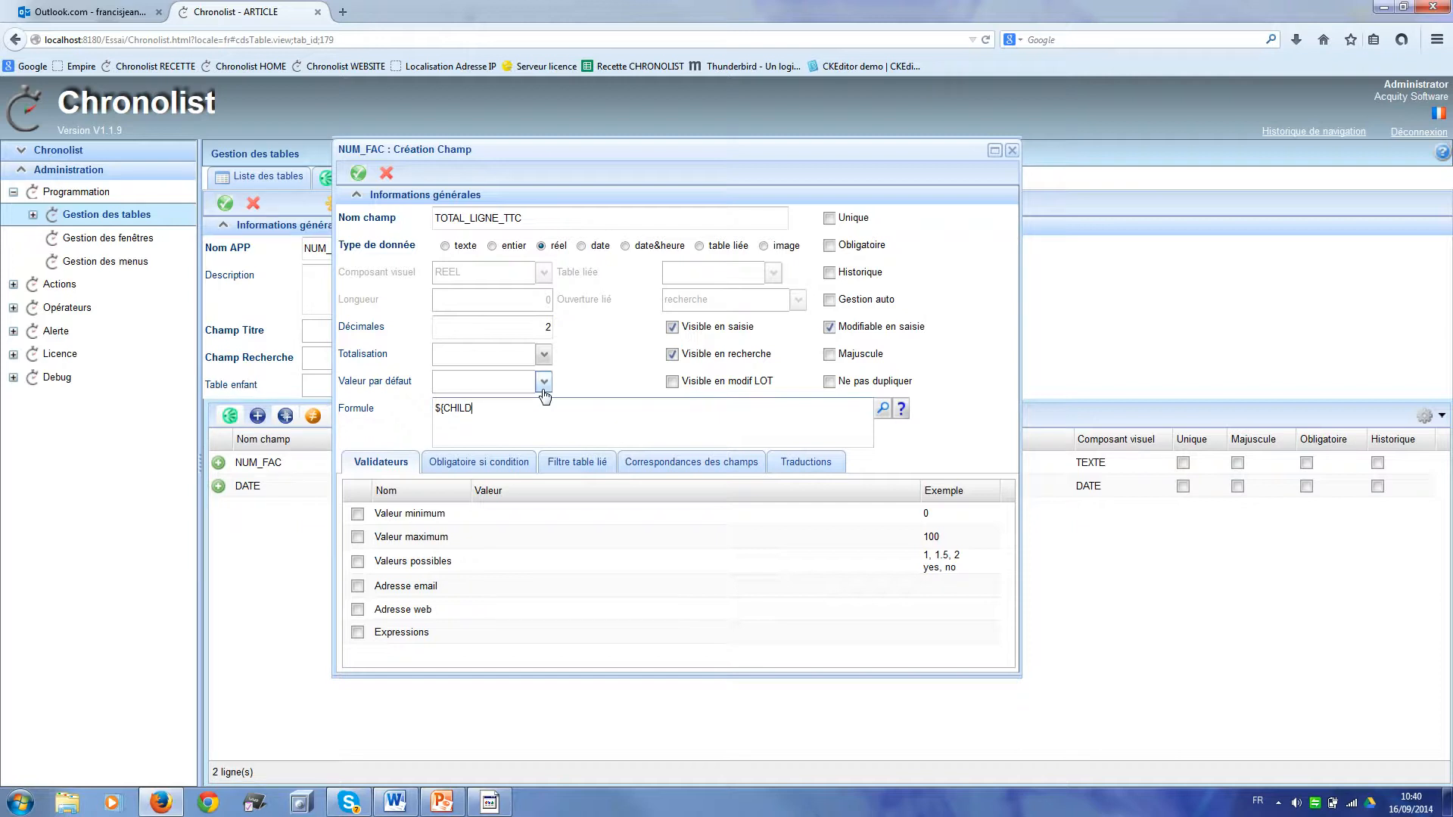
text(_SUM)
text(:PRIX_LIGNE_TTC)
click(830, 328)
click(830, 328)
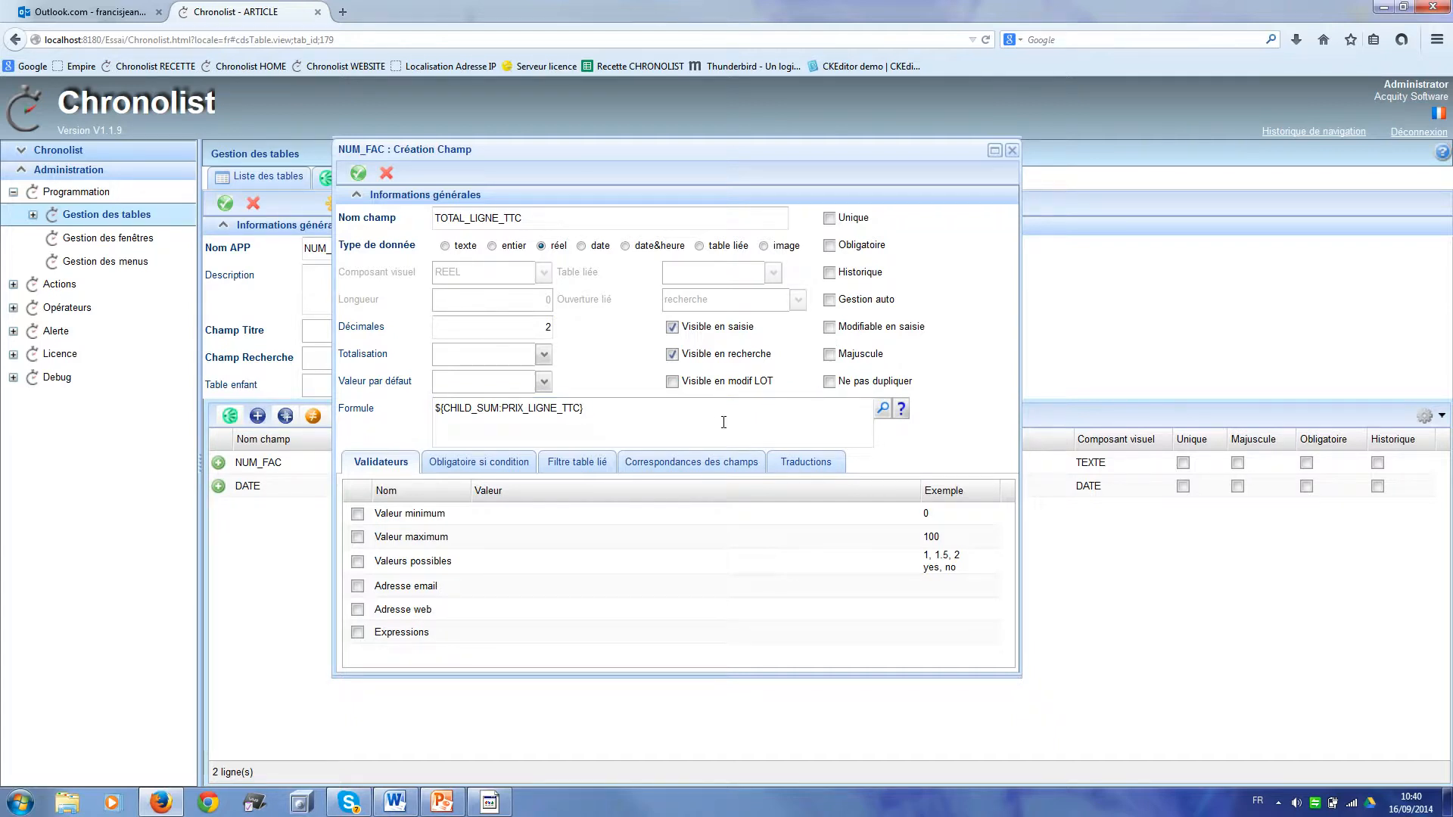
click(357, 176)
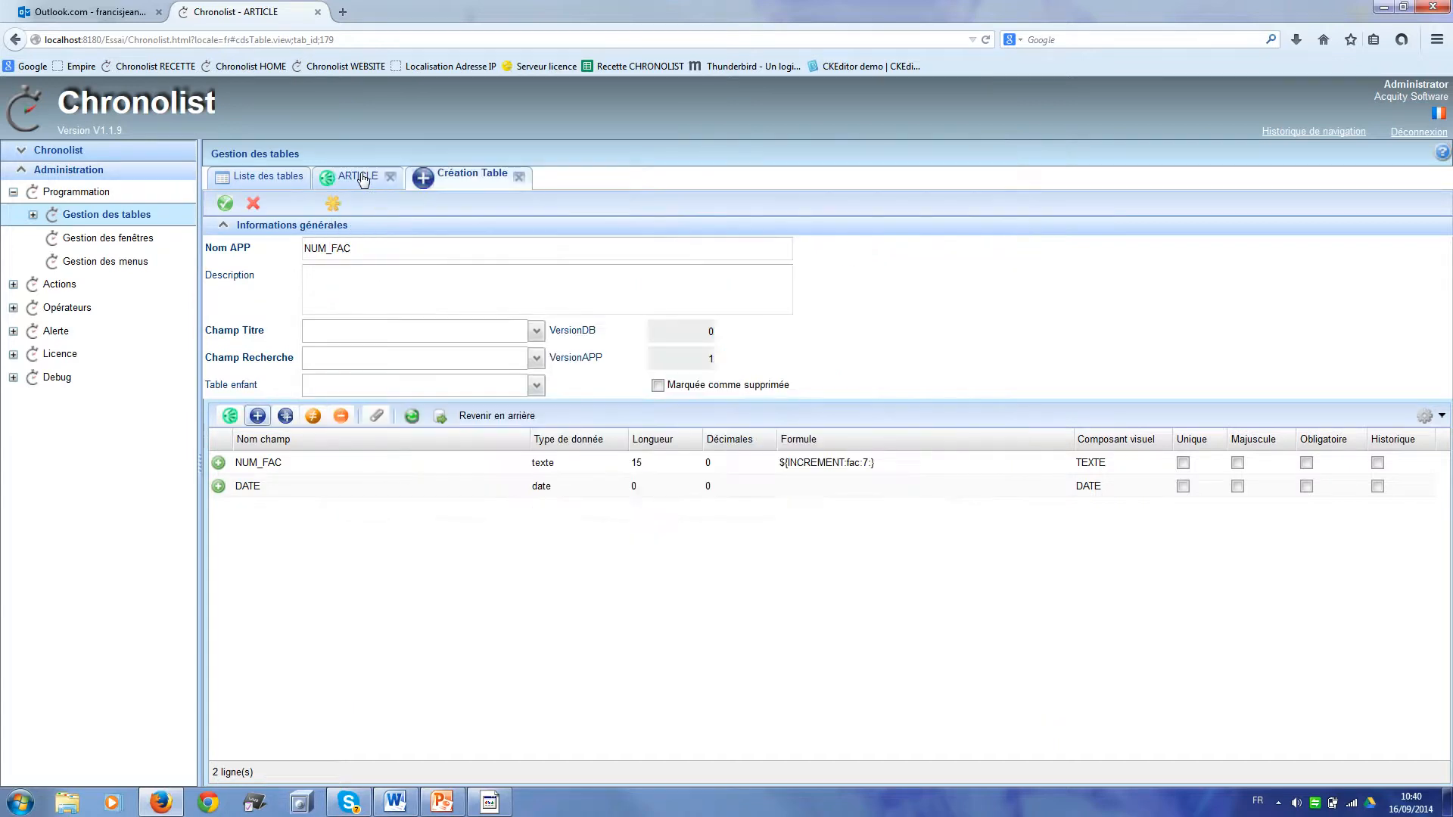
Step: Add a non-editable real TOTAL_HT field with formula ${P:TOTAL_LIGNE_TTC}/1.2
click(261, 417)
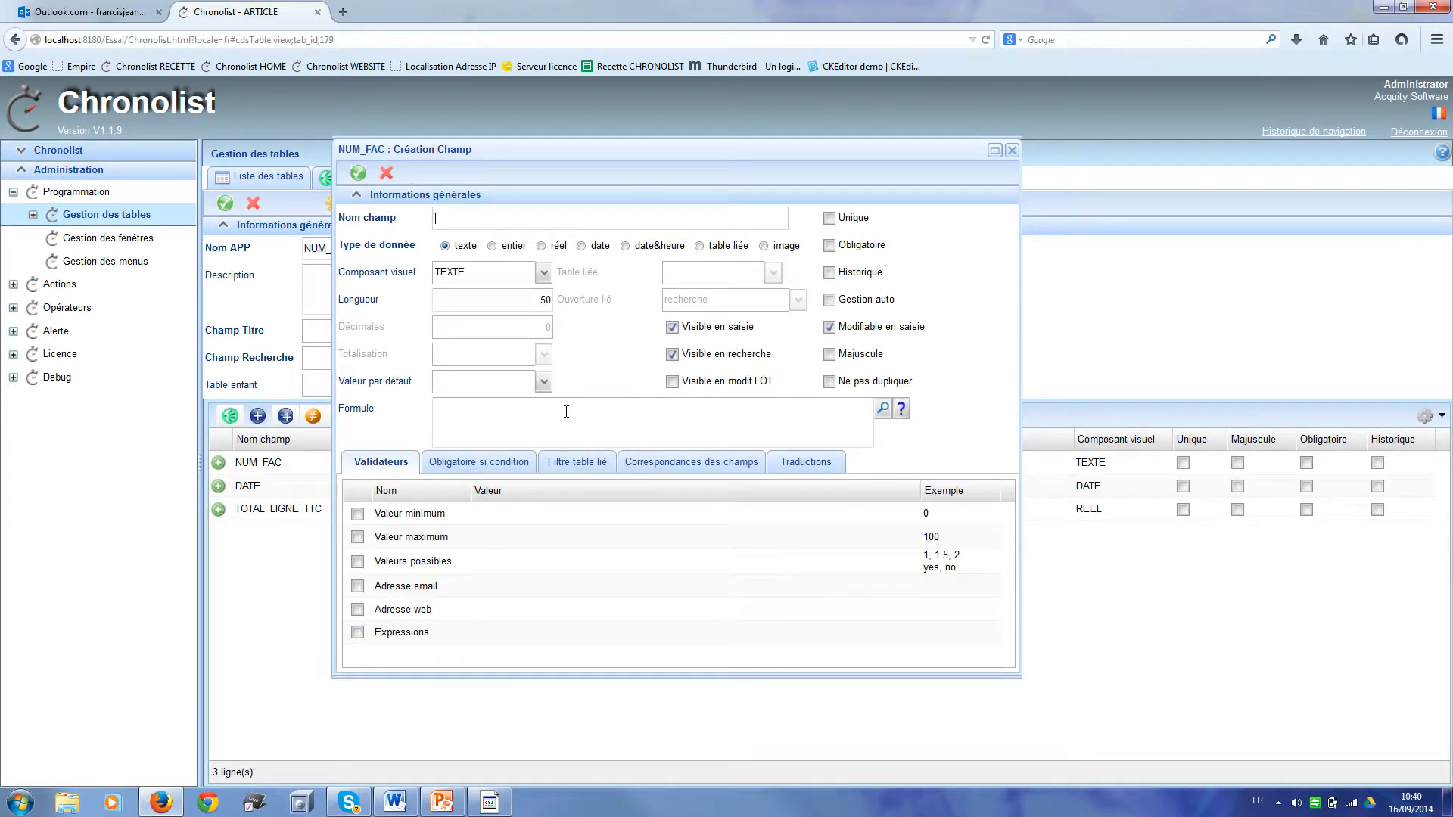
text(TOTAL_HT)
click(541, 247)
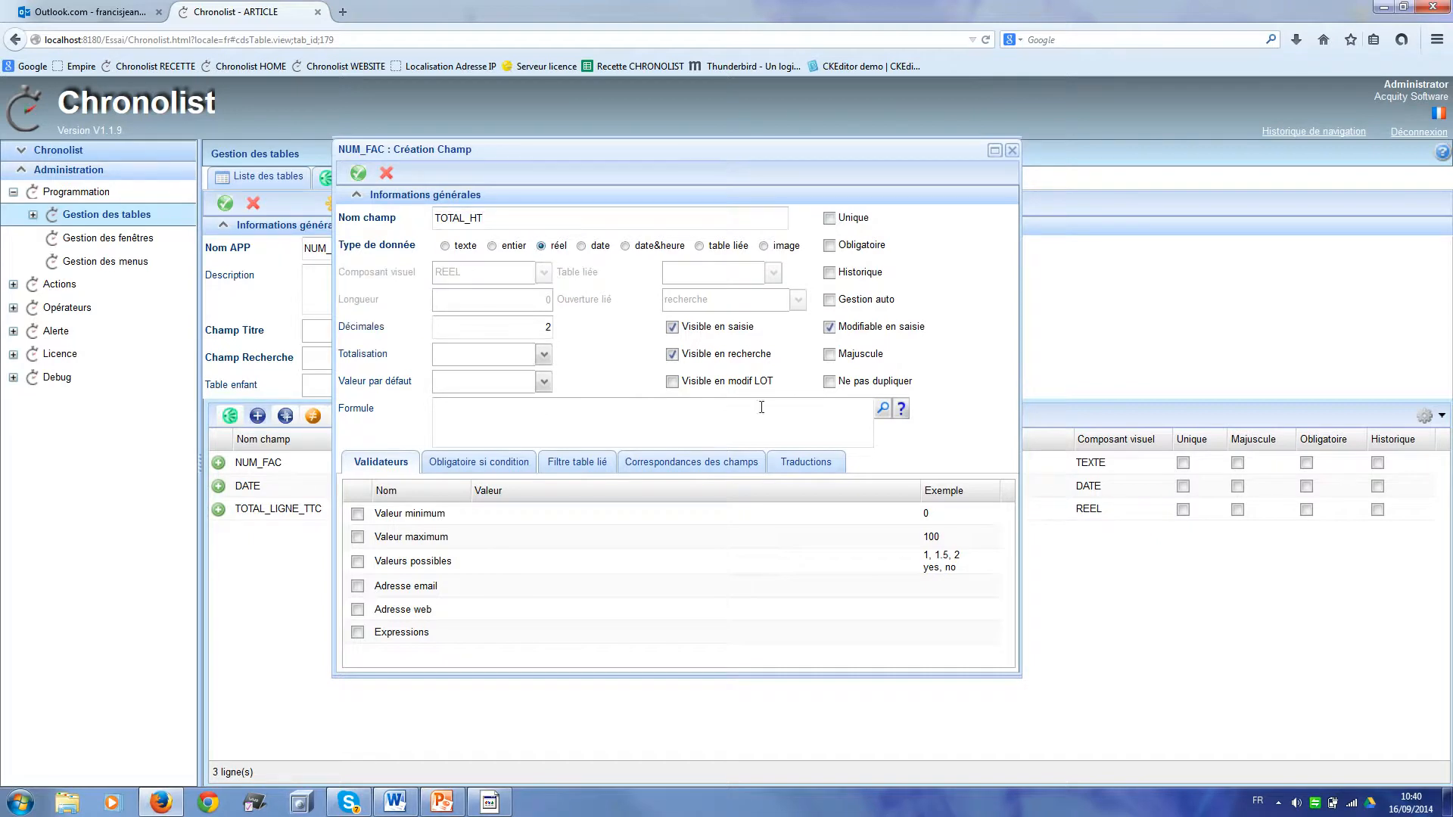
click(882, 410)
click(711, 386)
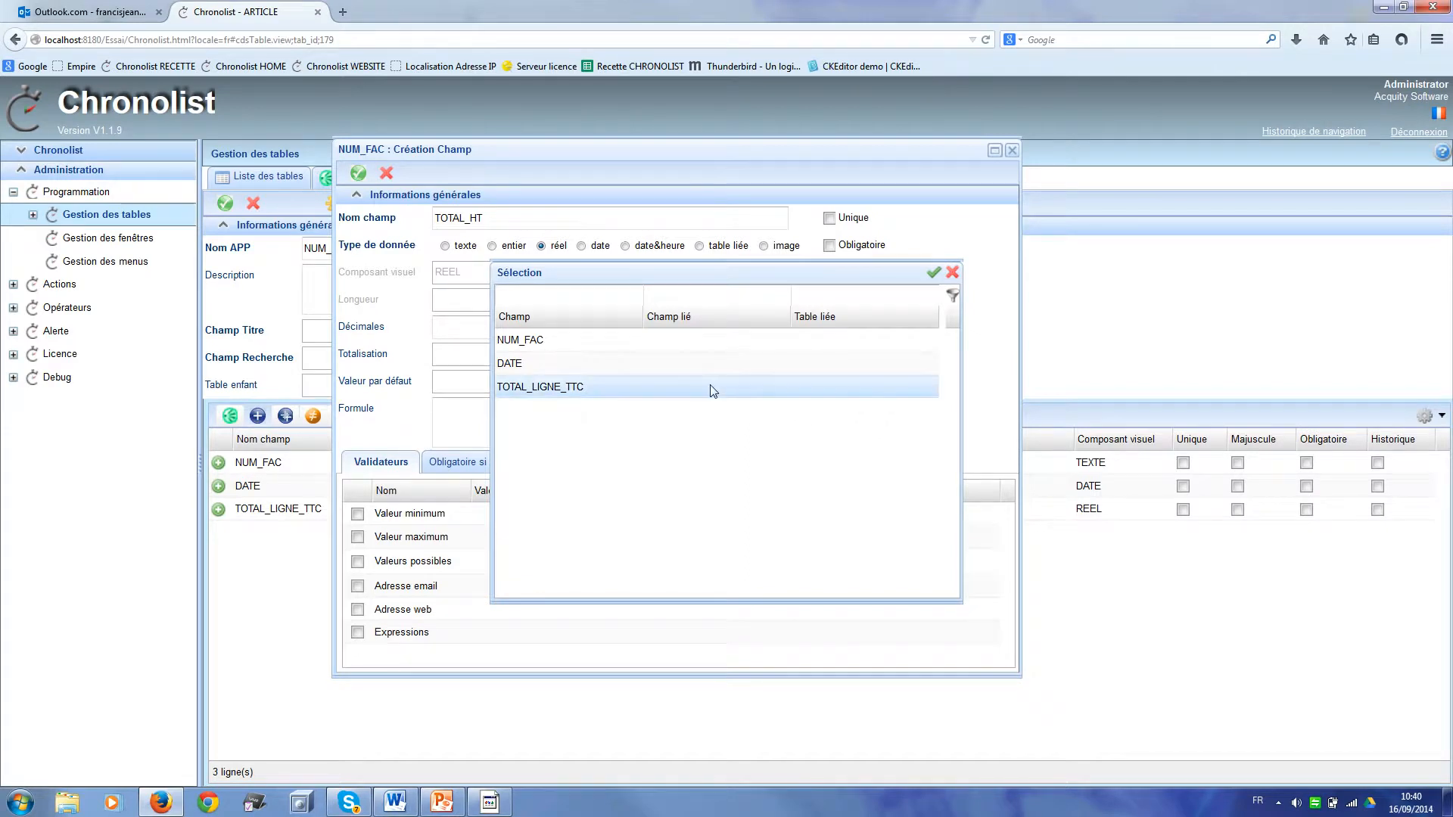
double_click(712, 387)
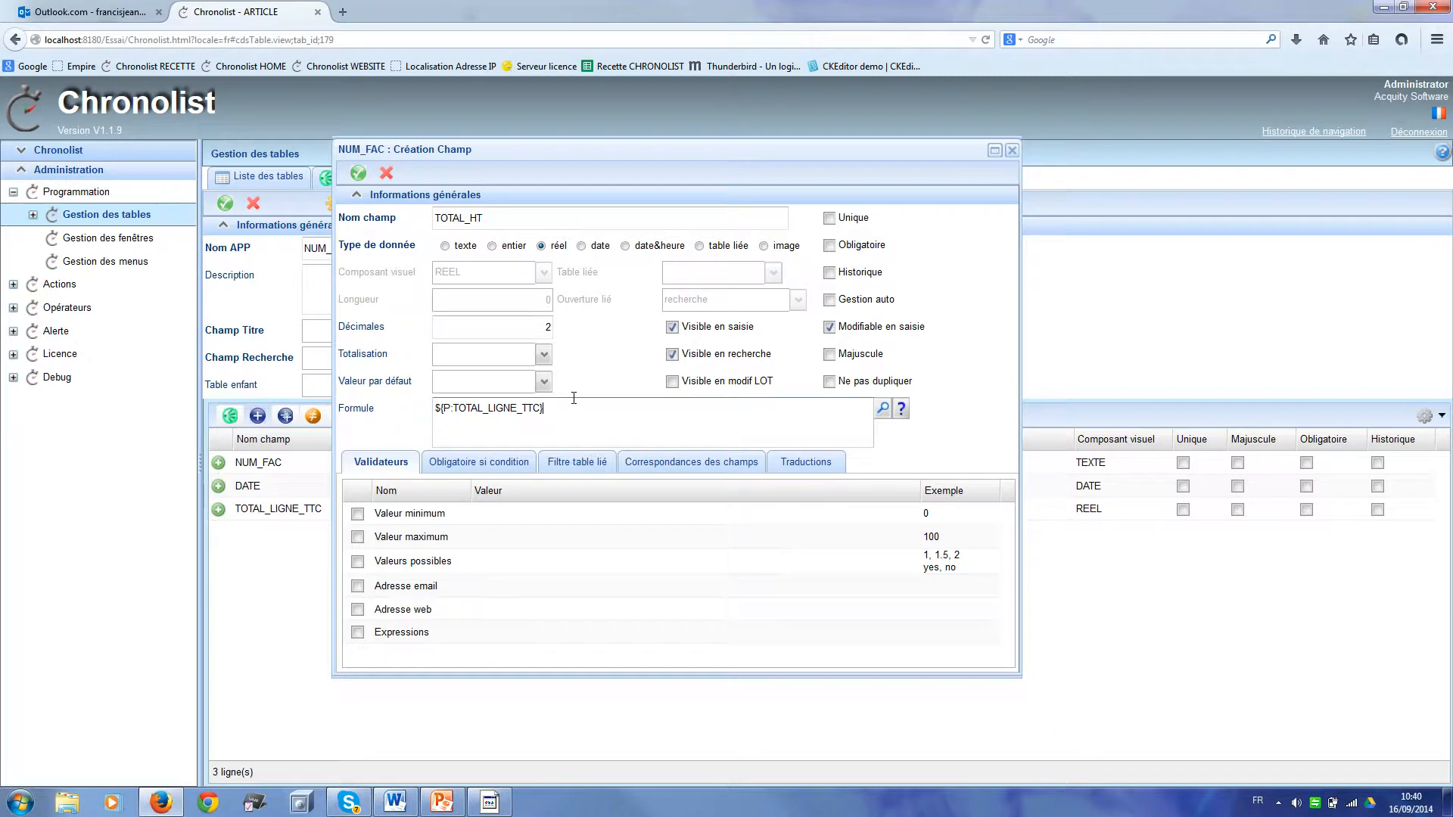
text(/1.2)
click(830, 328)
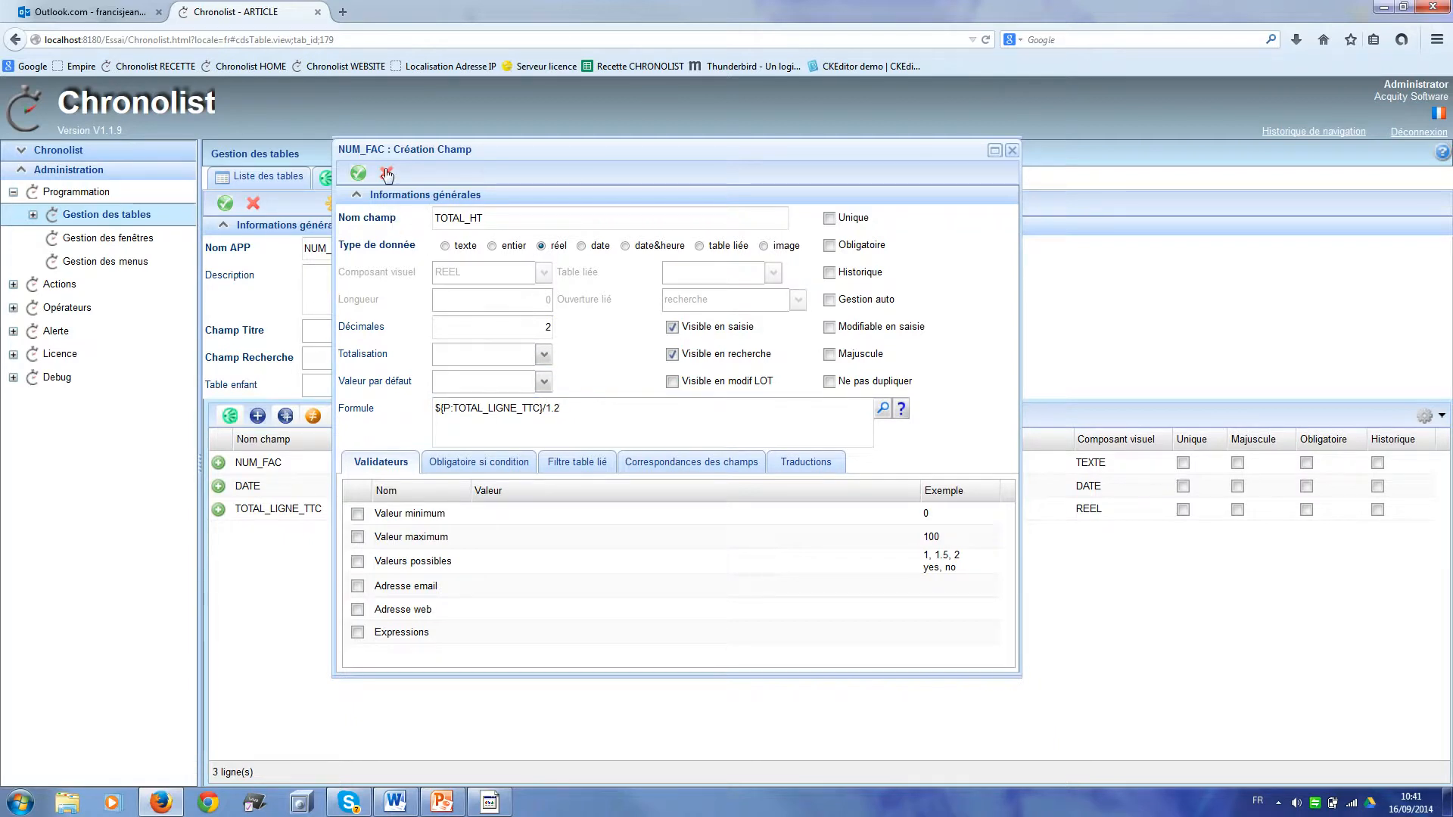
click(362, 171)
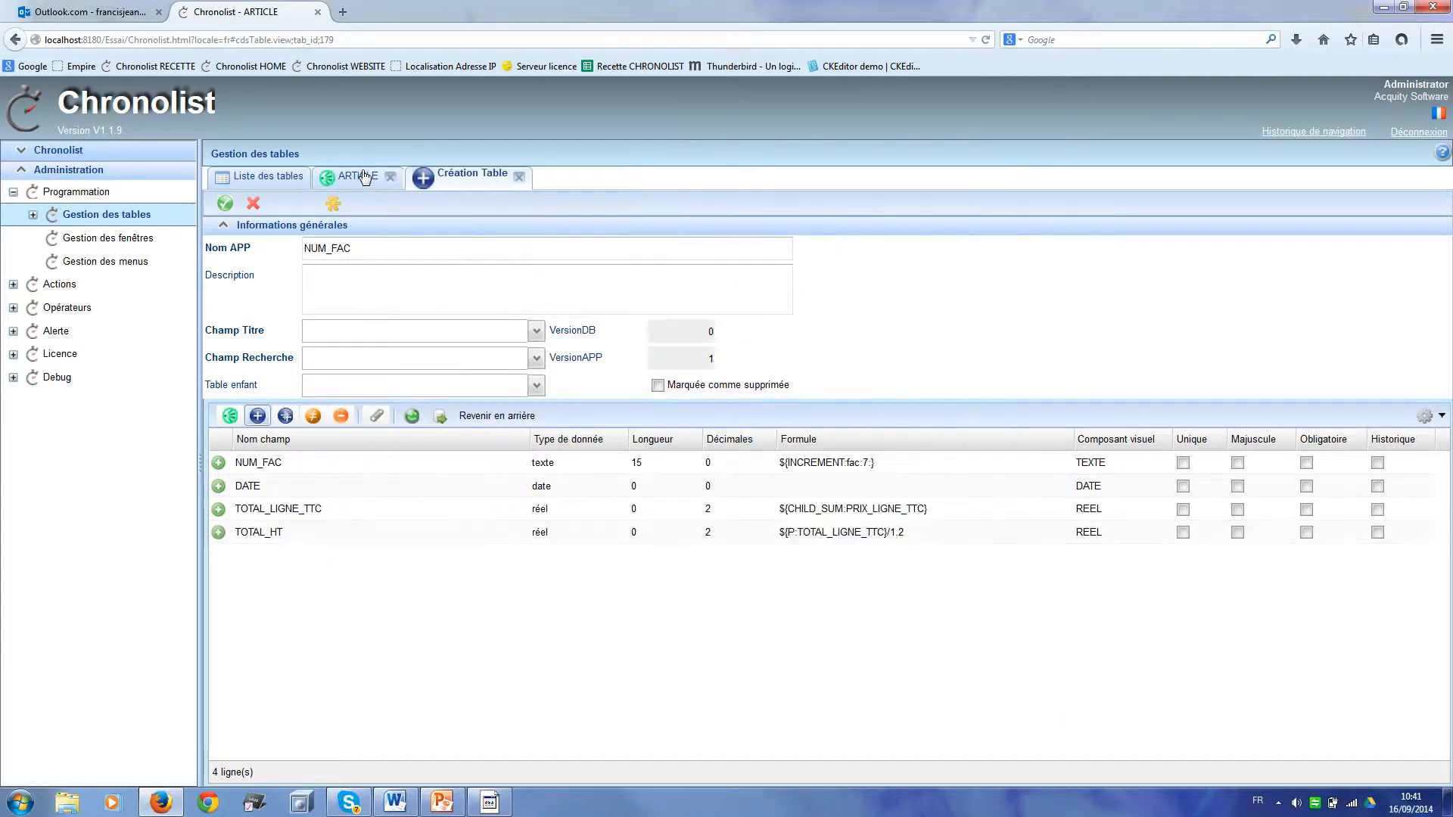
Step: Add a non-editable real TVA field with formula ${P:TOTAL_LIGNE_TTC}-${P:TOTAL_HT}
click(257, 417)
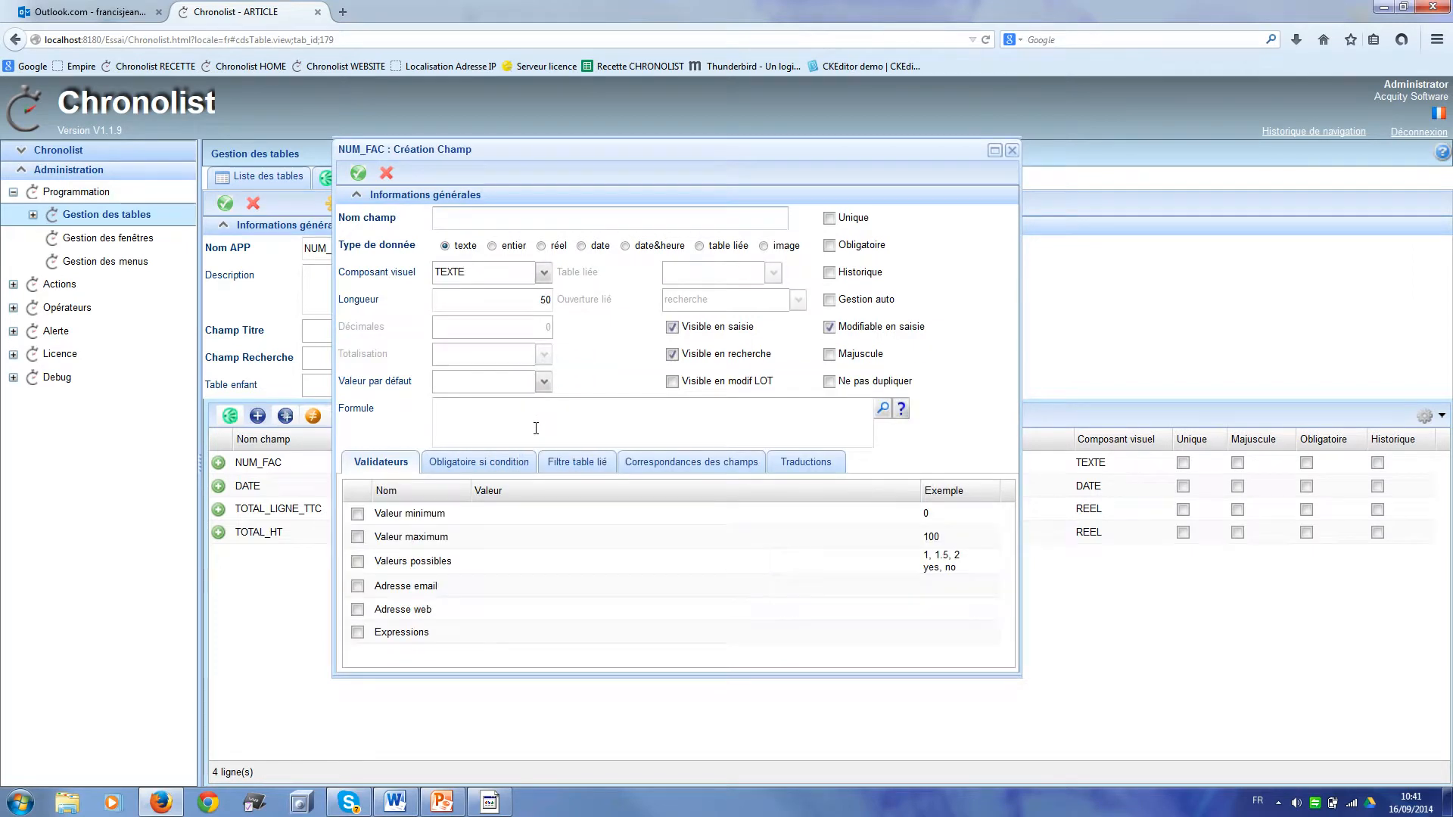
text(TVA)
click(542, 247)
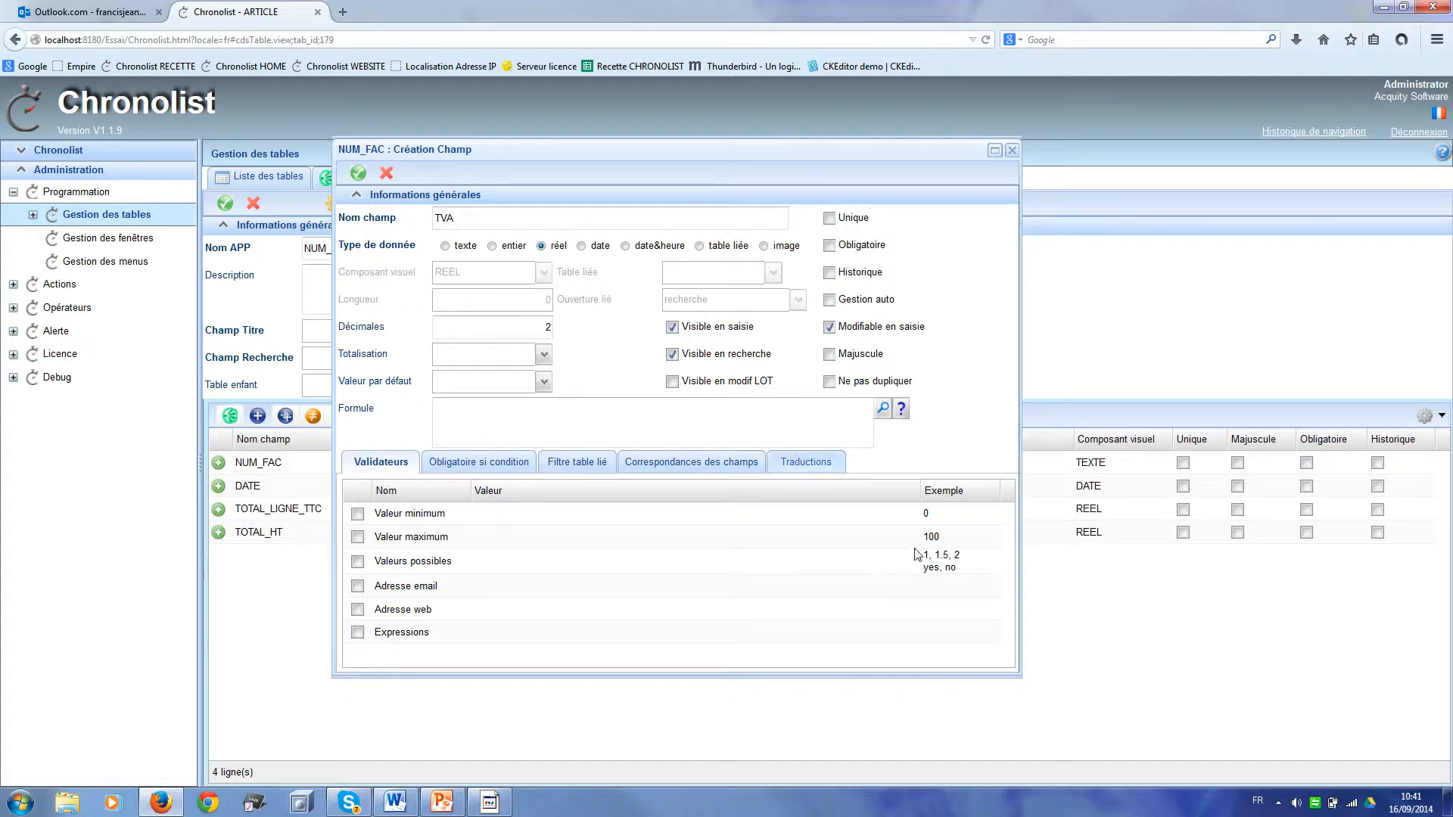
click(830, 328)
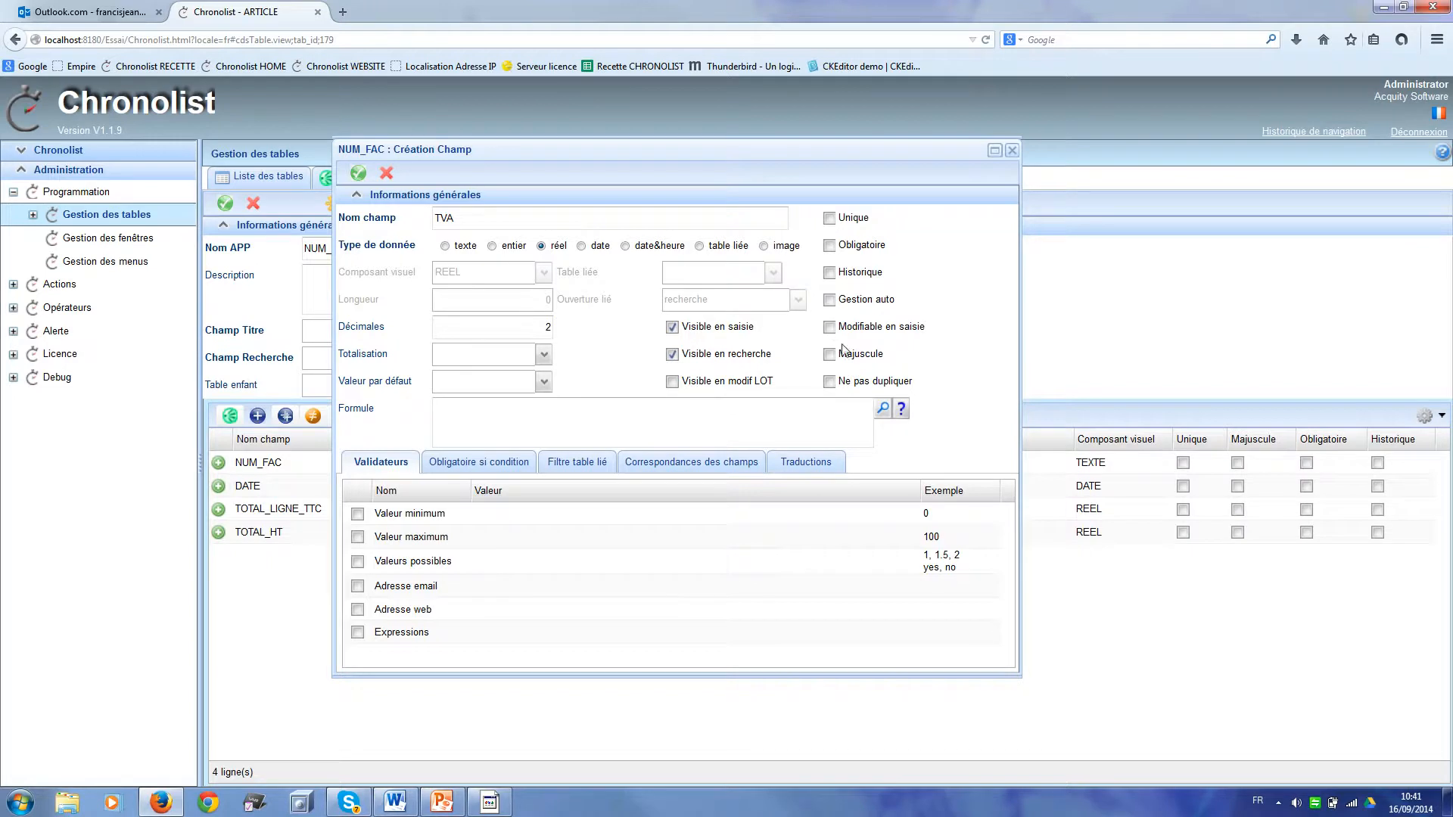
click(883, 409)
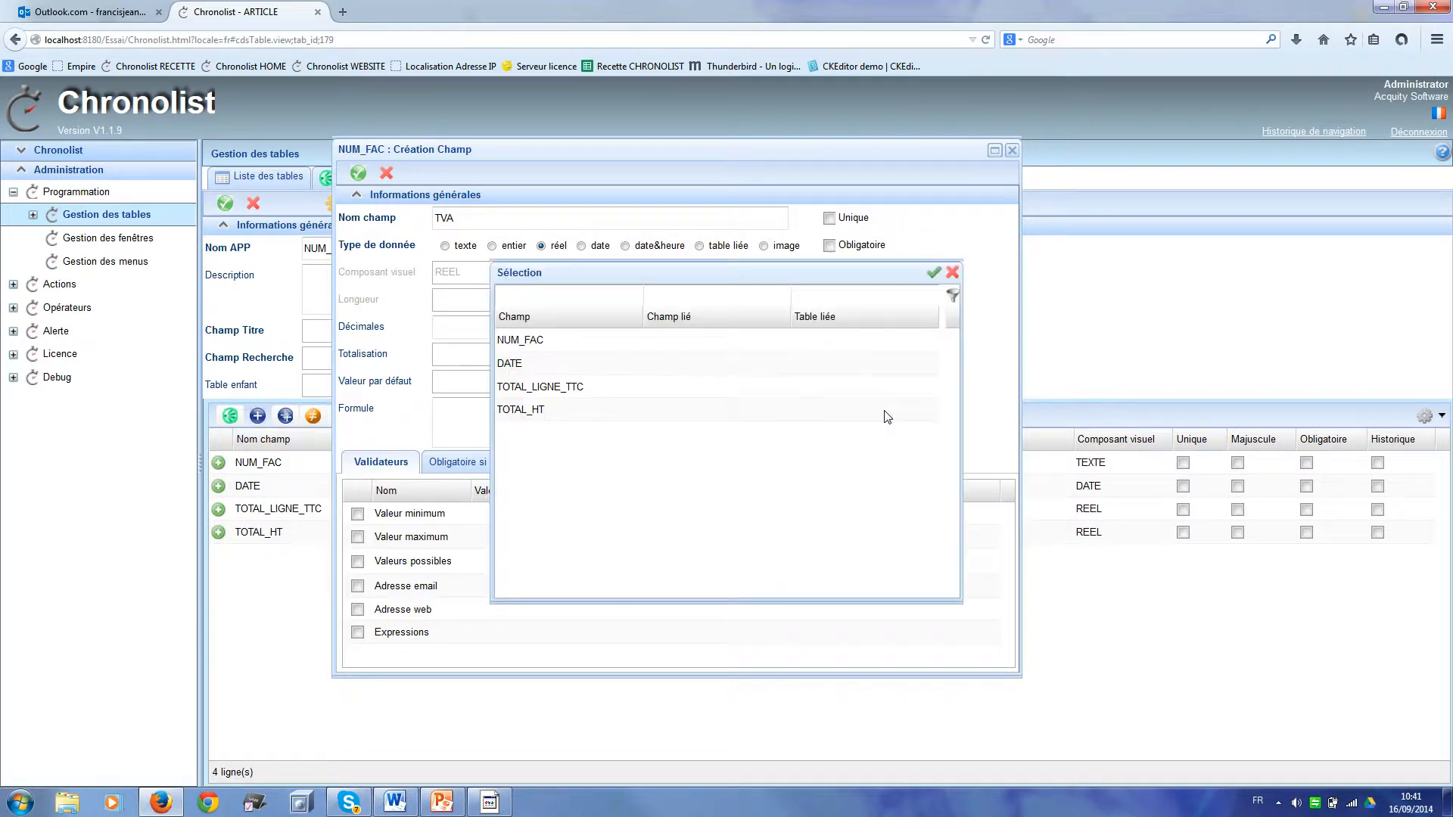
double_click(716, 387)
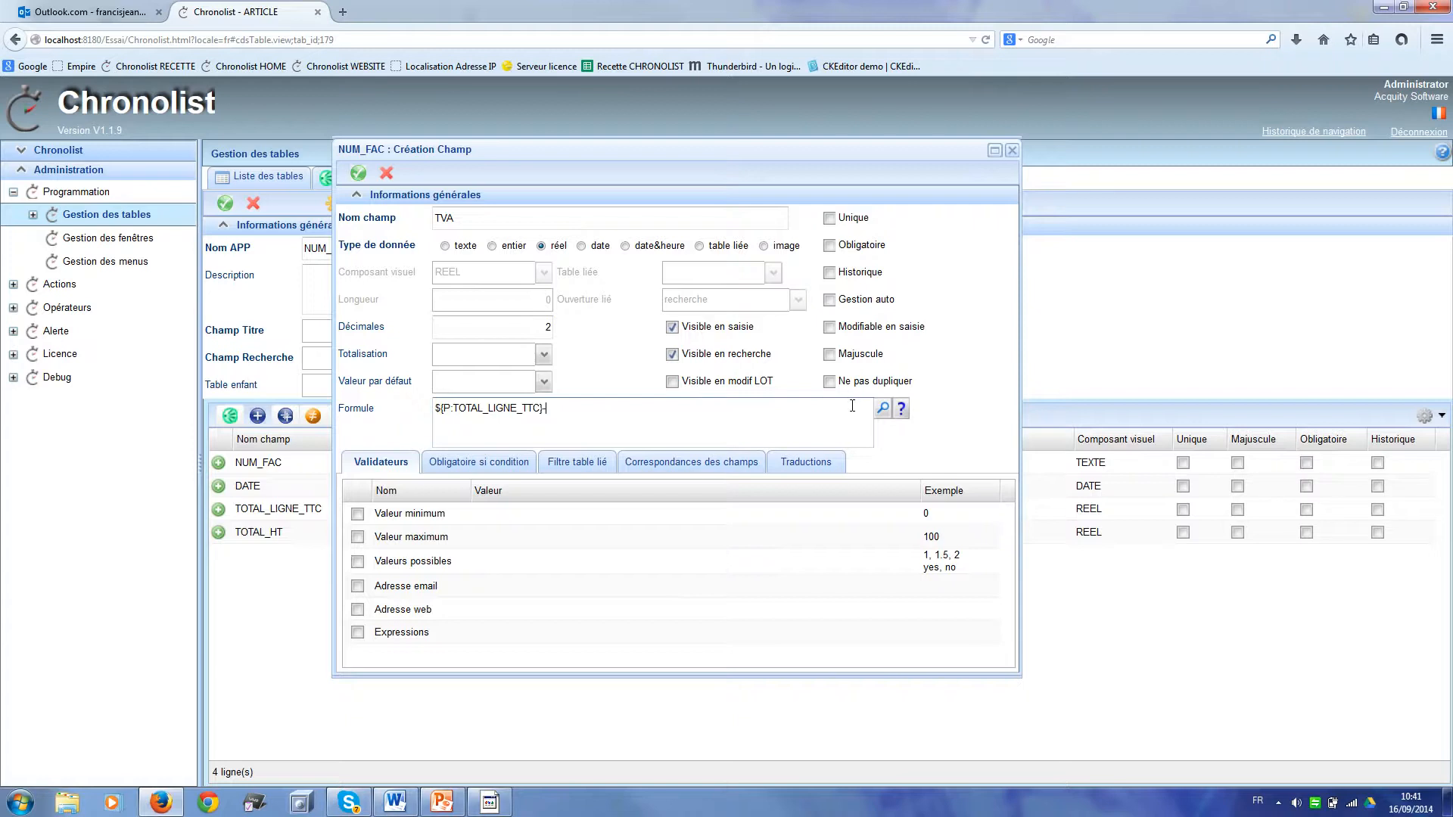
click(884, 410)
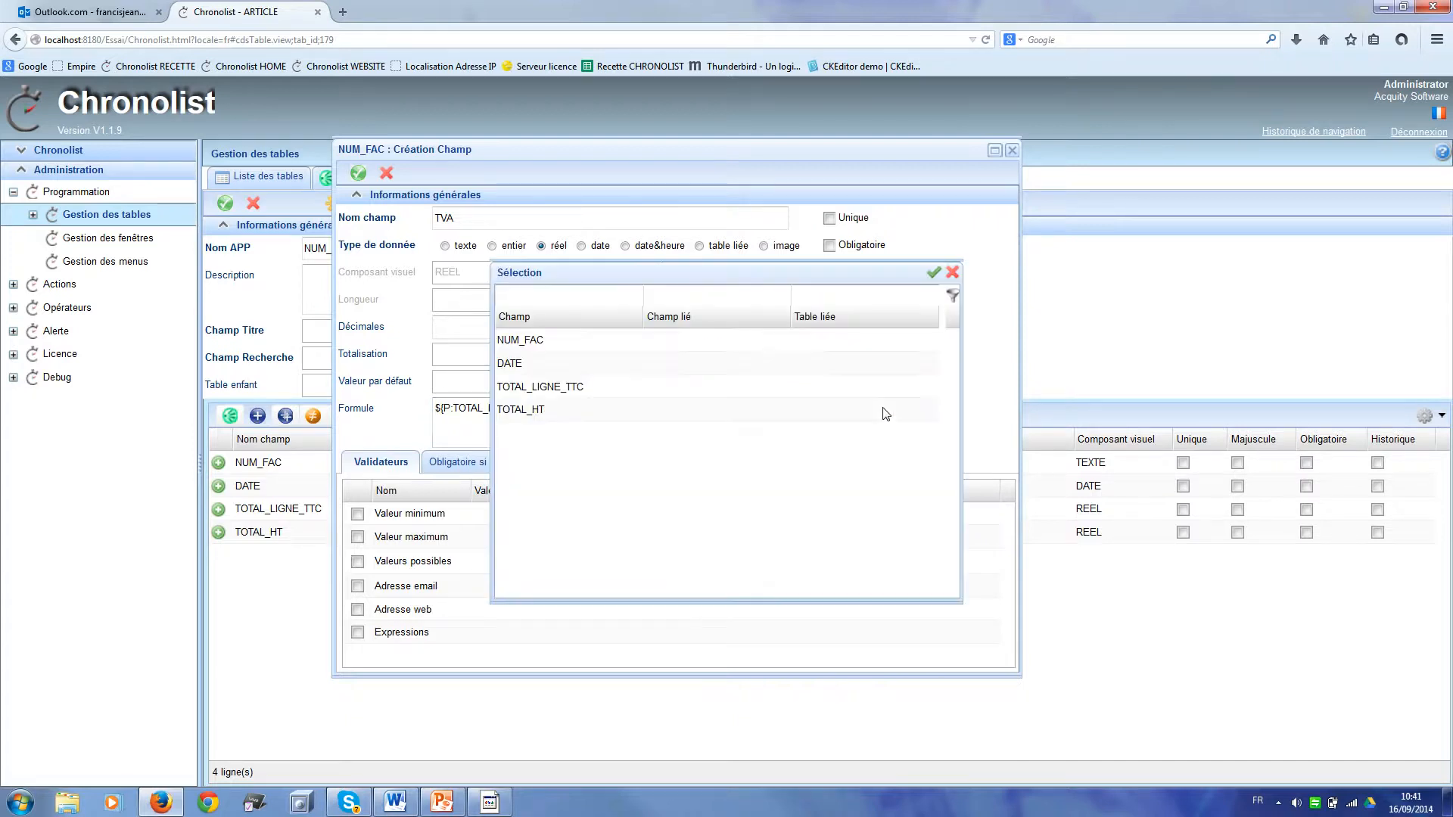
double_click(702, 409)
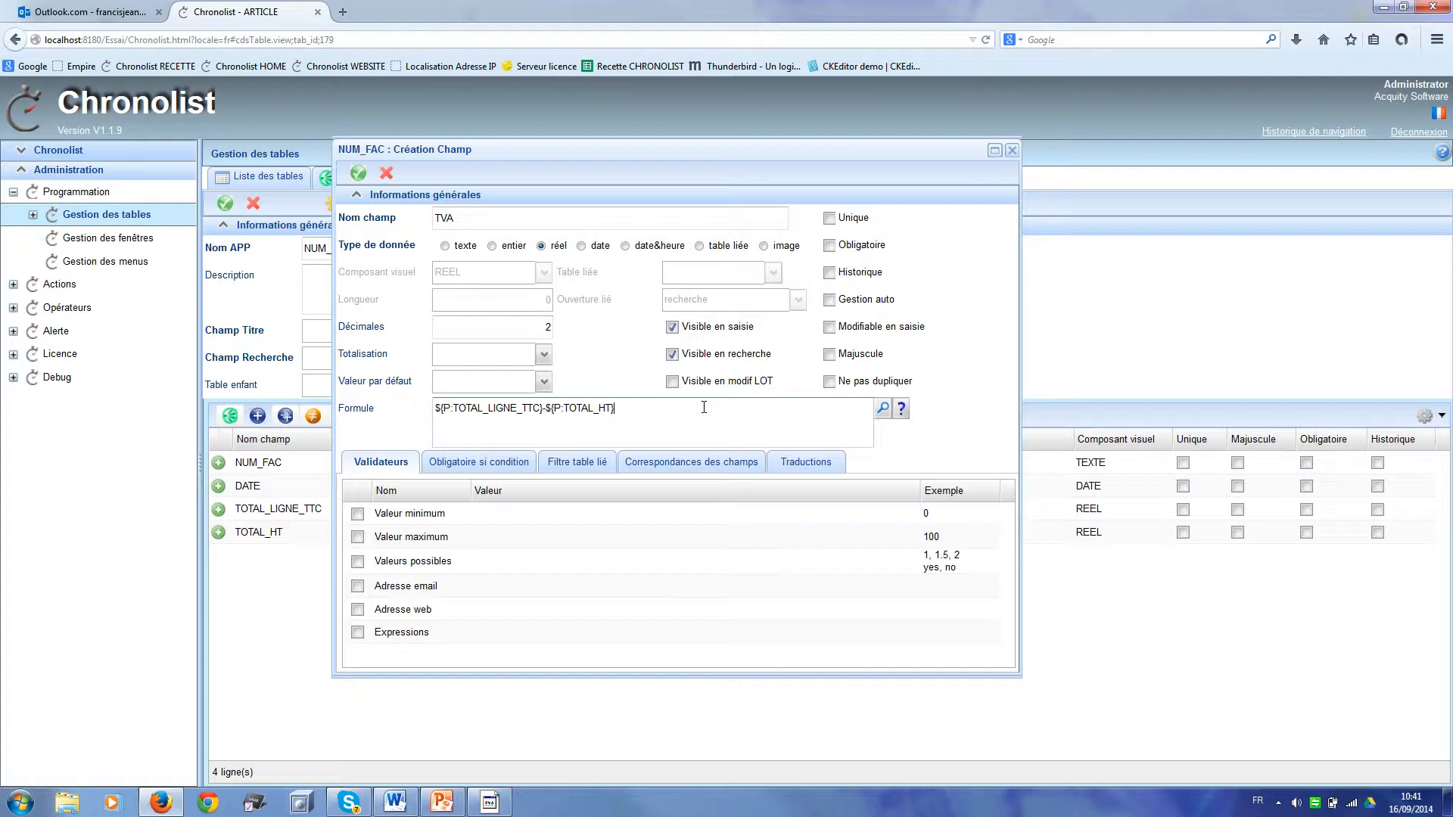
click(359, 175)
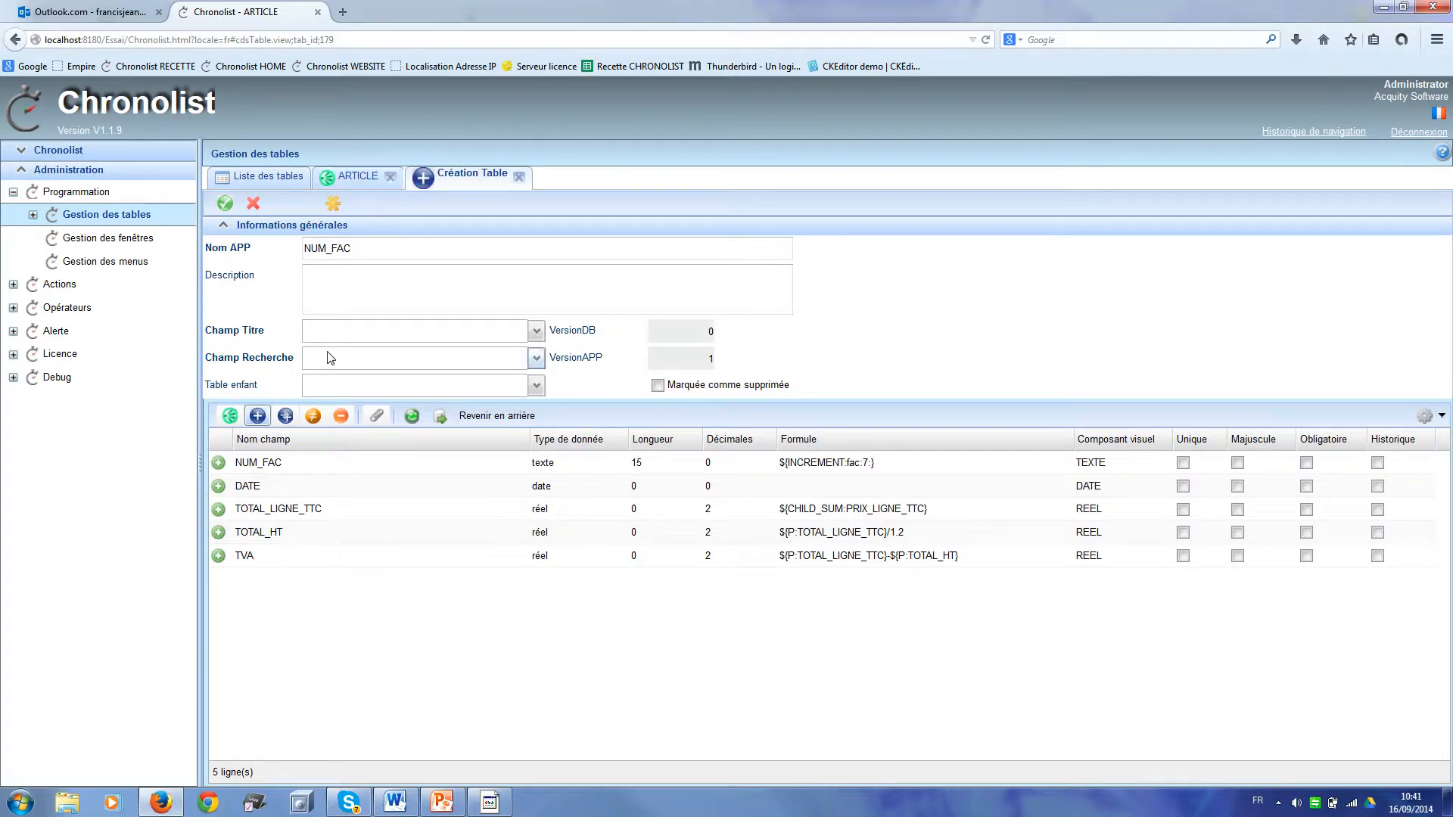
Step: After a validation error, set NUM_FAC as title and search field and save the table
click(225, 204)
click(225, 203)
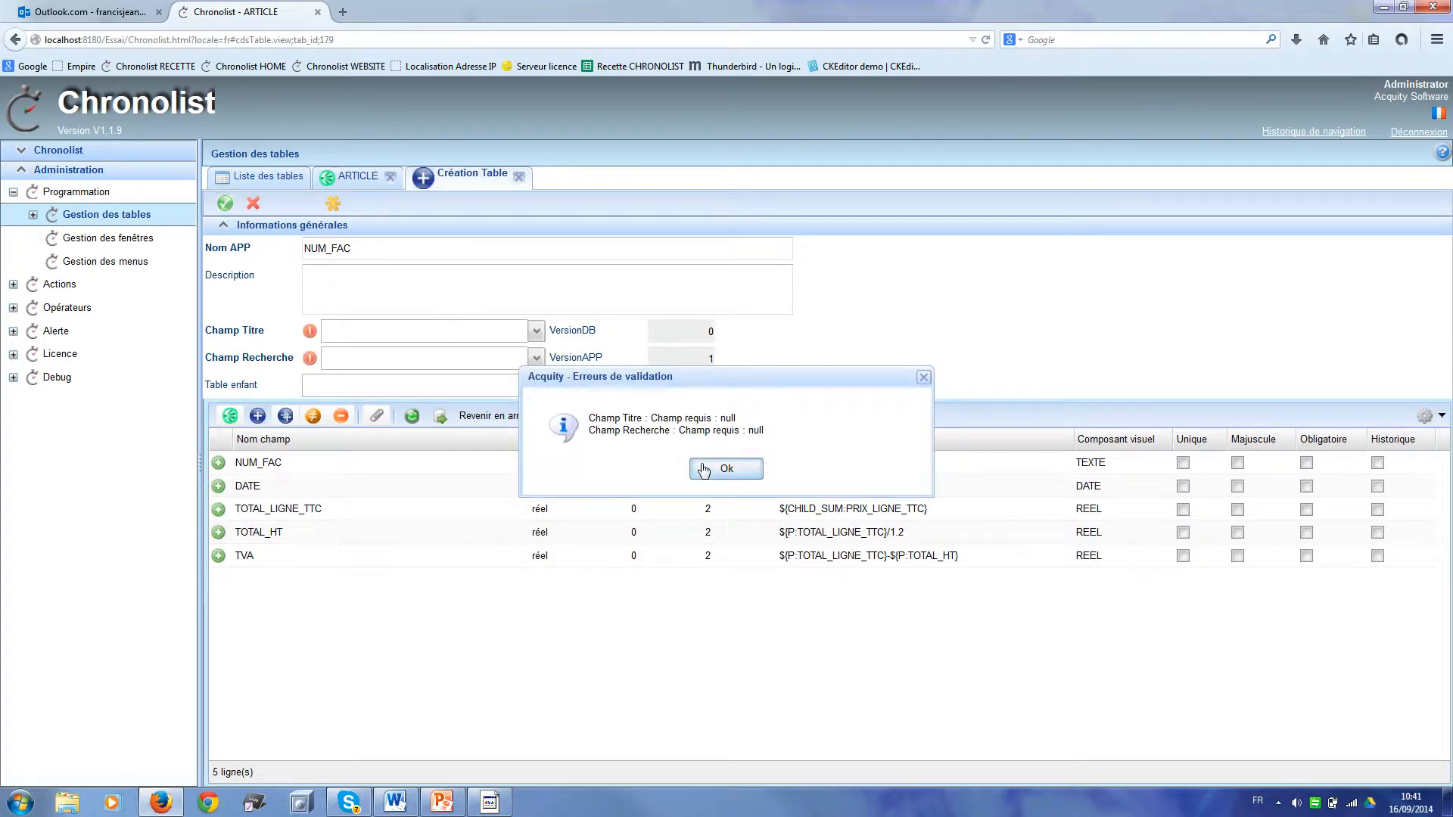
click(704, 469)
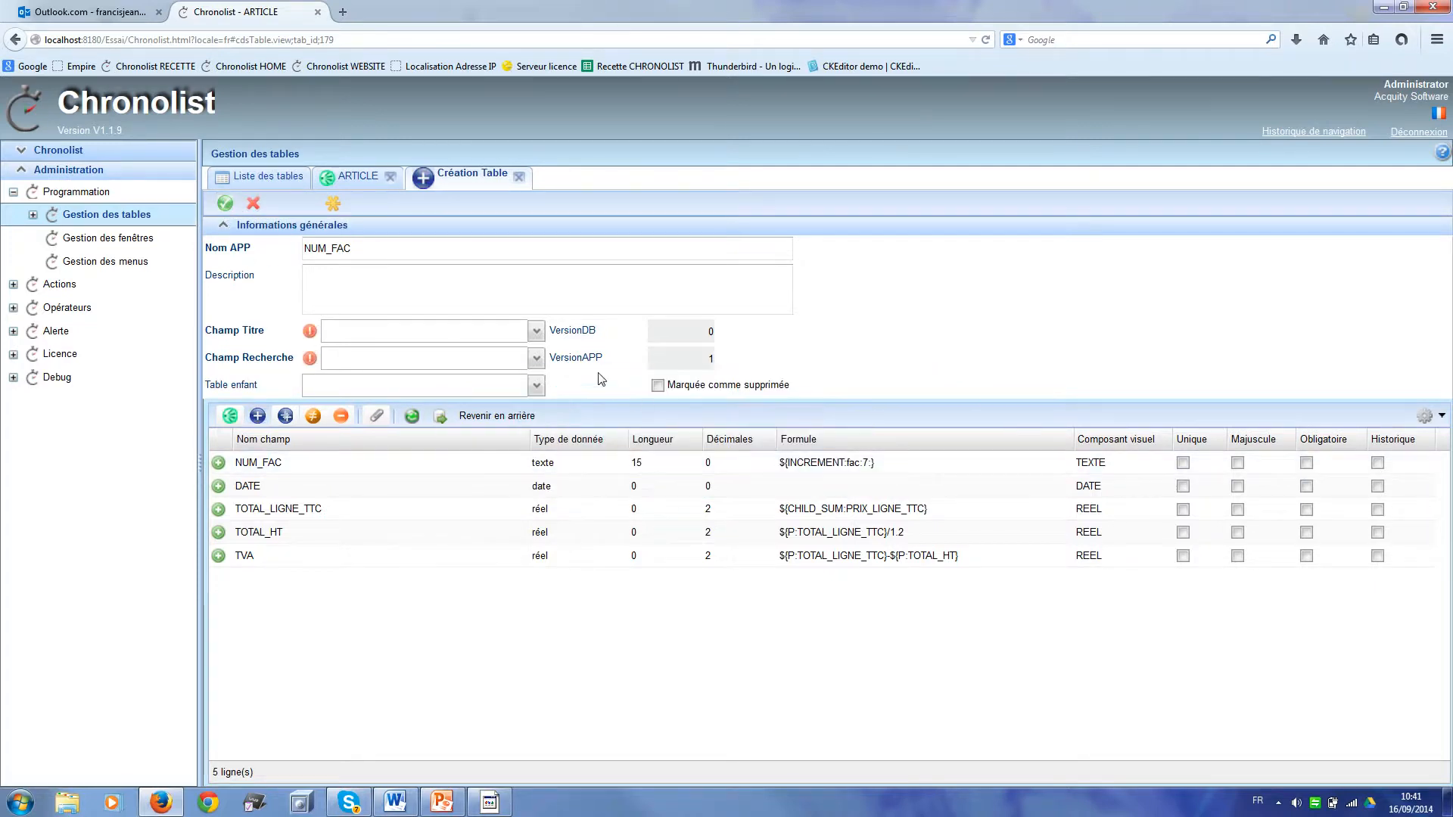
click(536, 332)
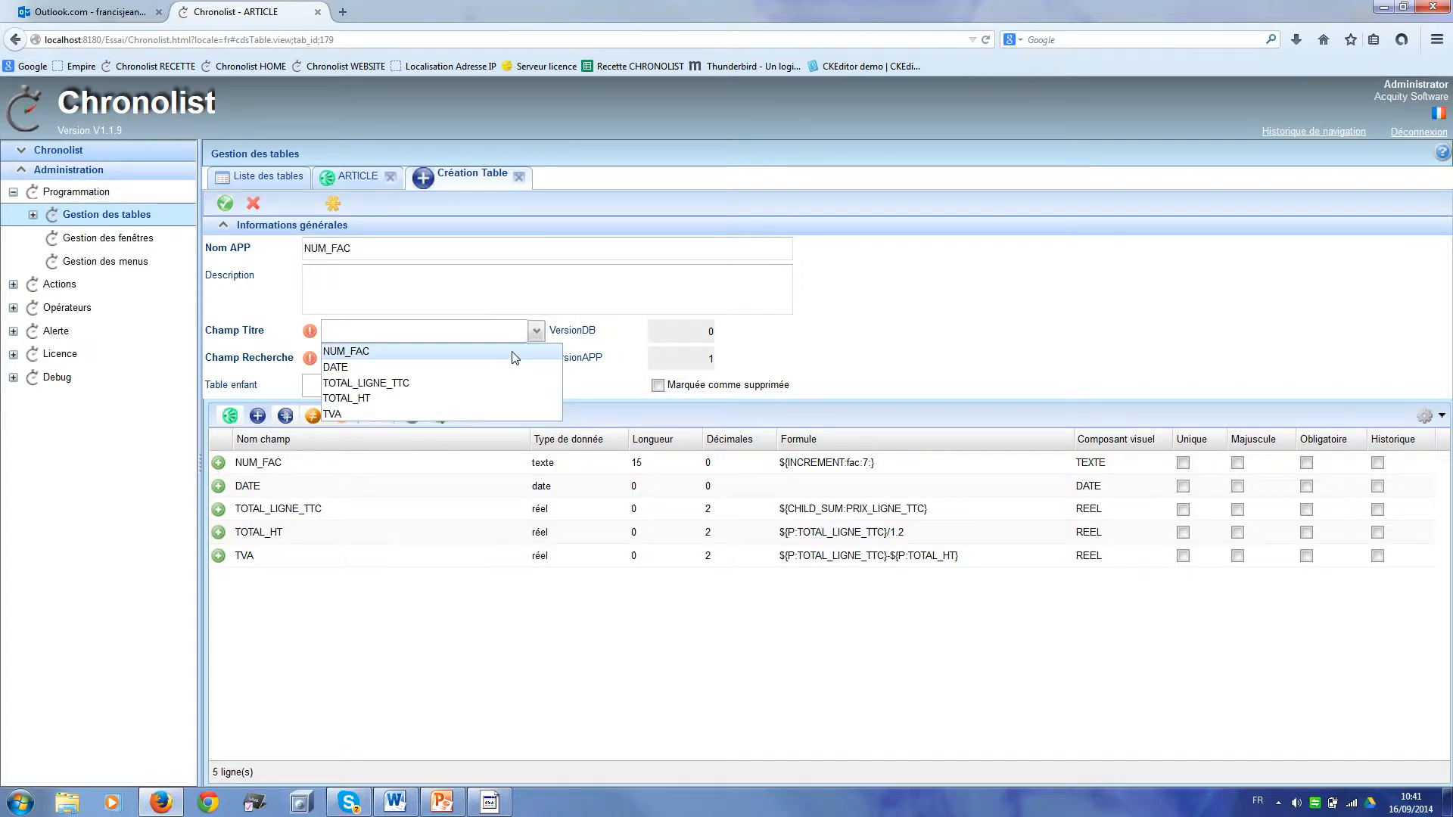
click(512, 352)
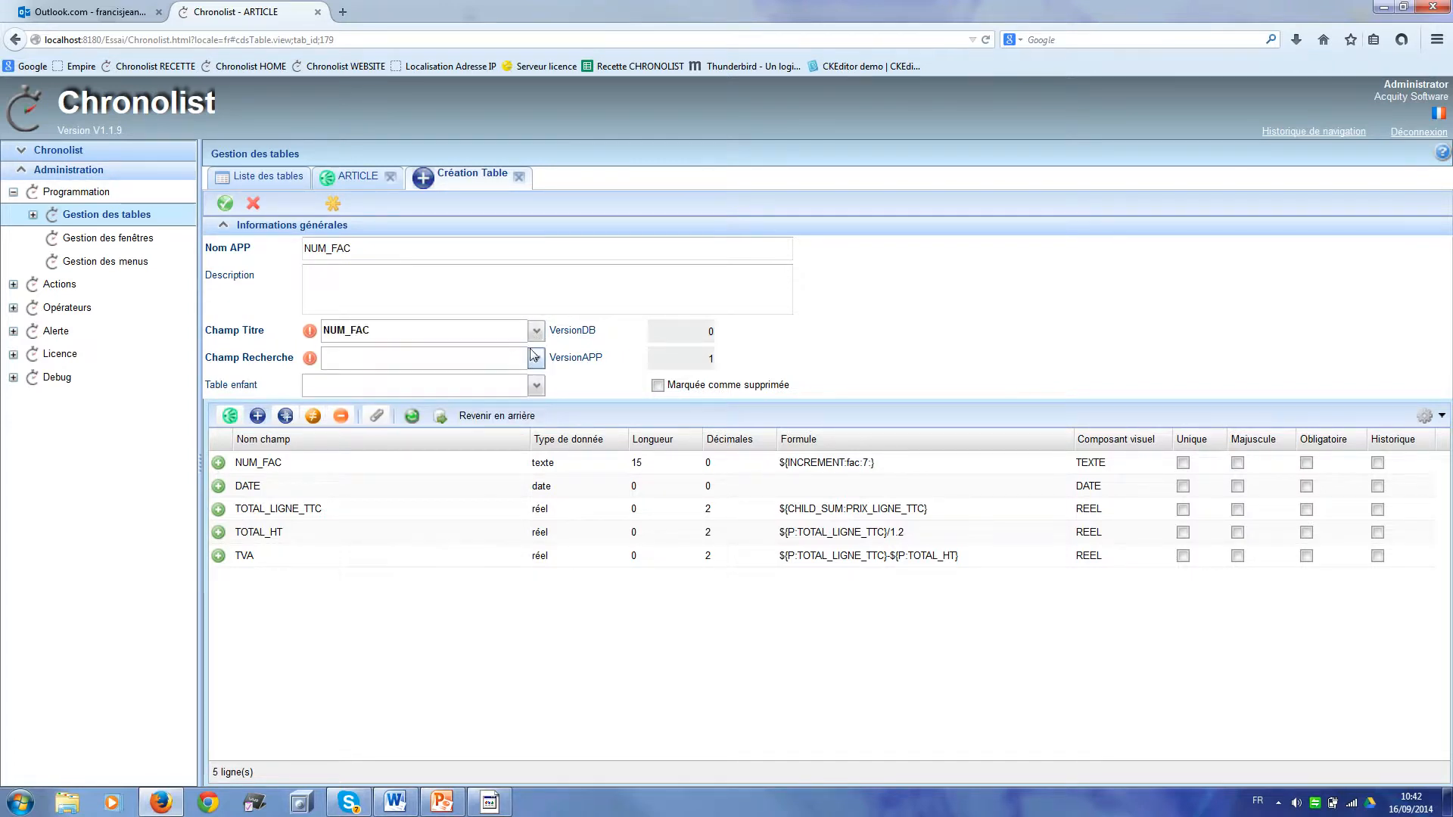
click(536, 363)
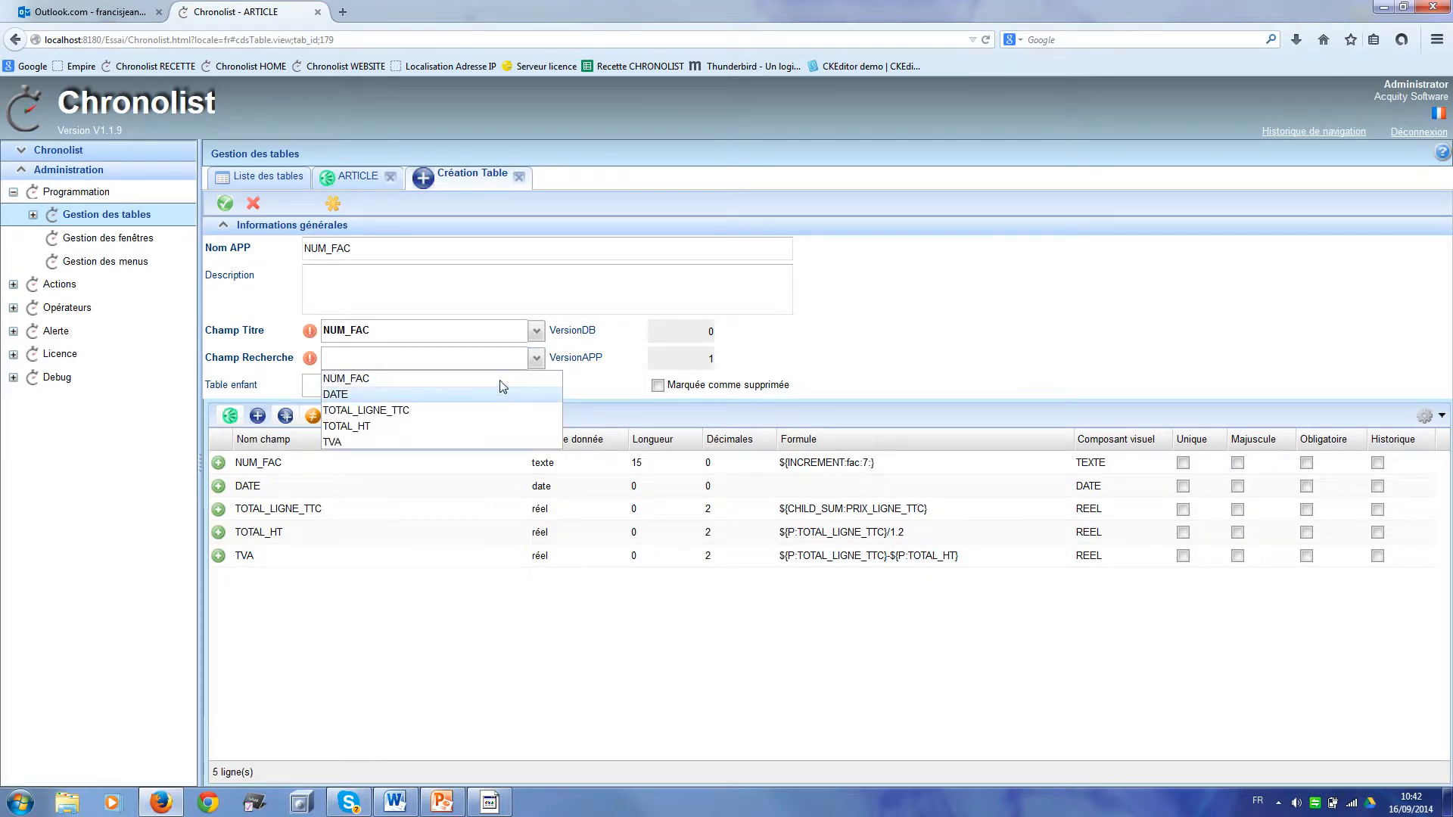
click(501, 381)
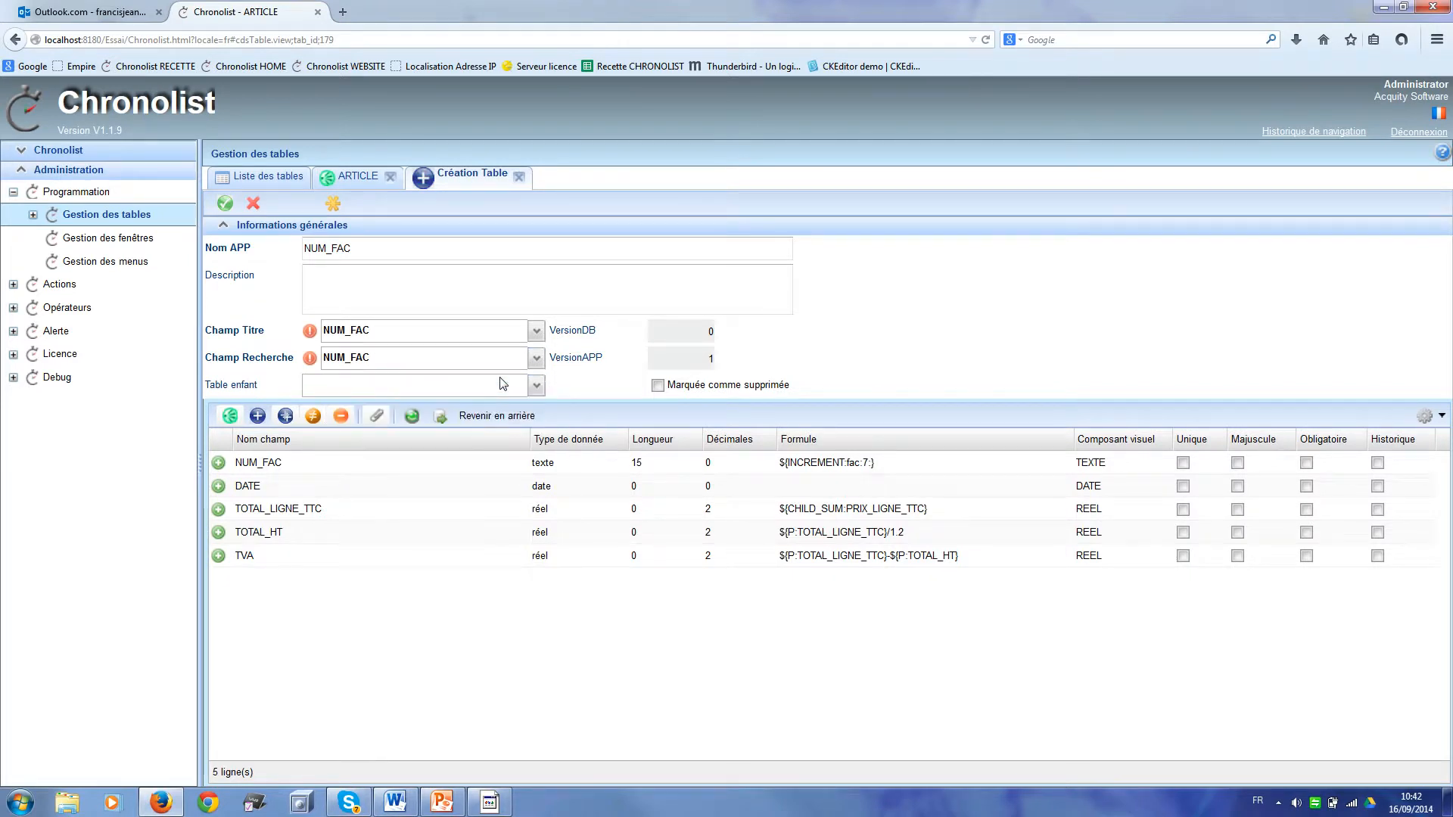
click(225, 204)
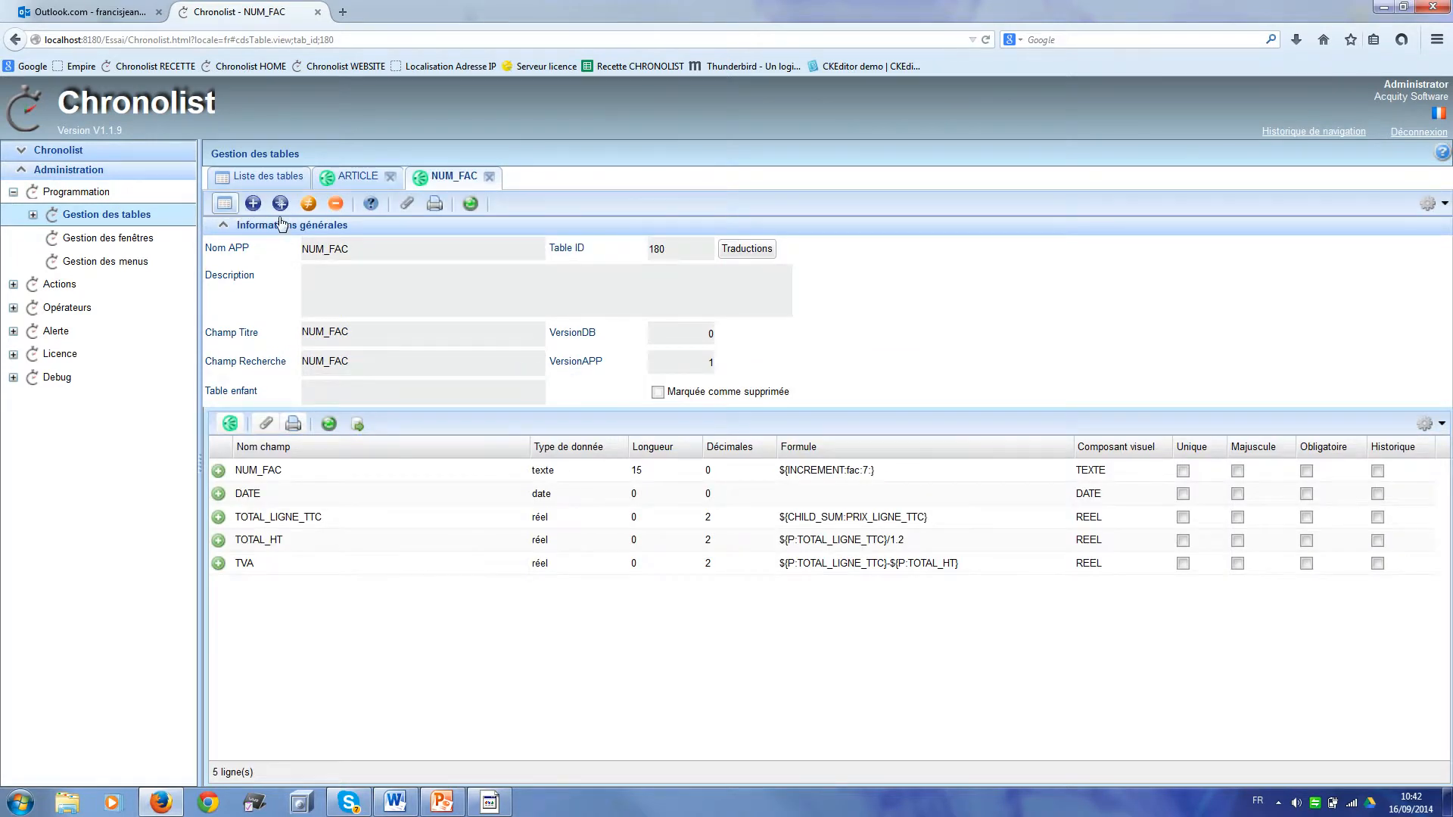
Step: Start a new table and add LIEN_FACTURE as a linked-table field pointing to NUM_FAC
click(254, 204)
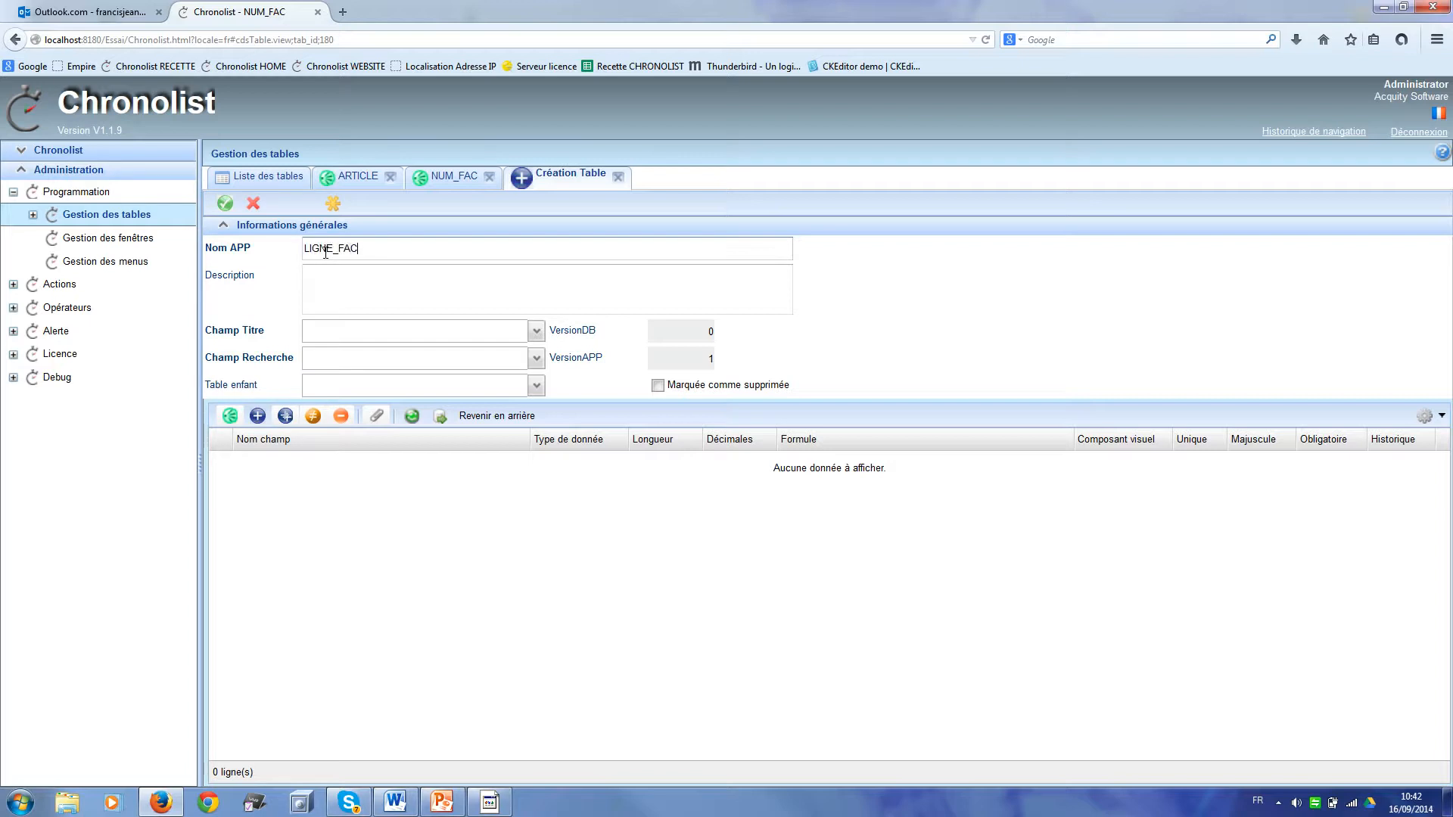
click(257, 417)
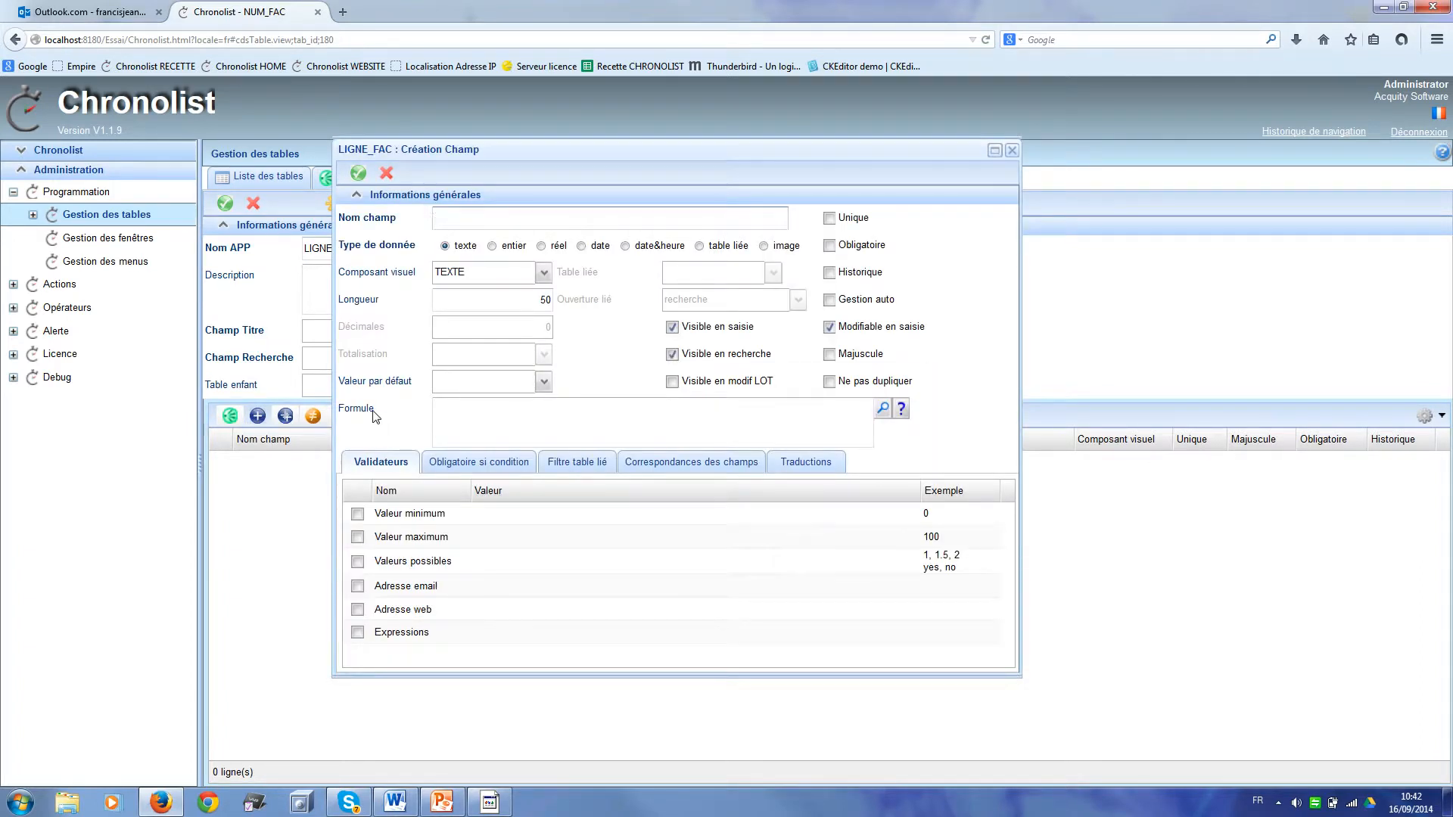
text(LIEN_FACTURE)
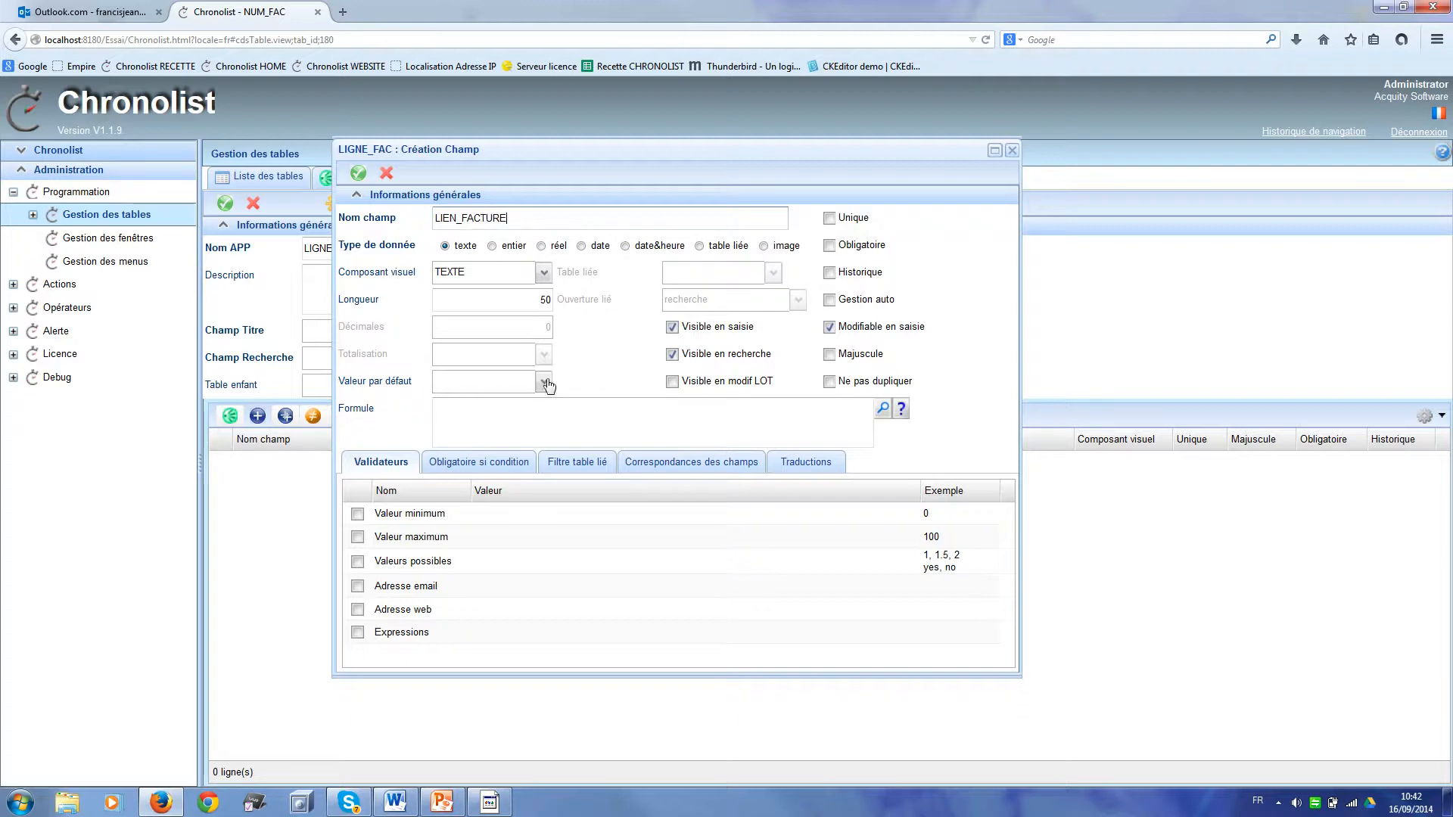
click(701, 248)
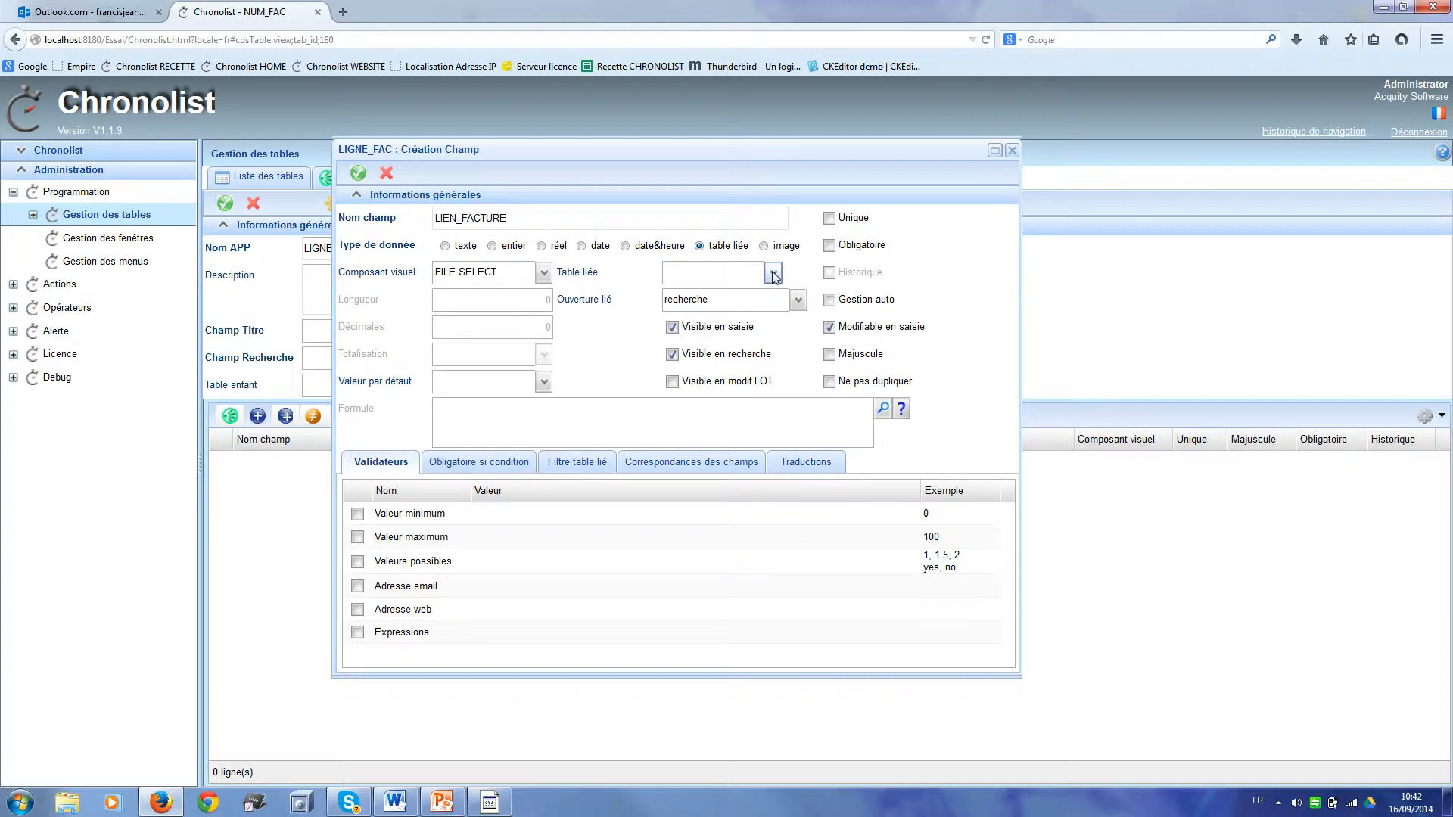
click(774, 274)
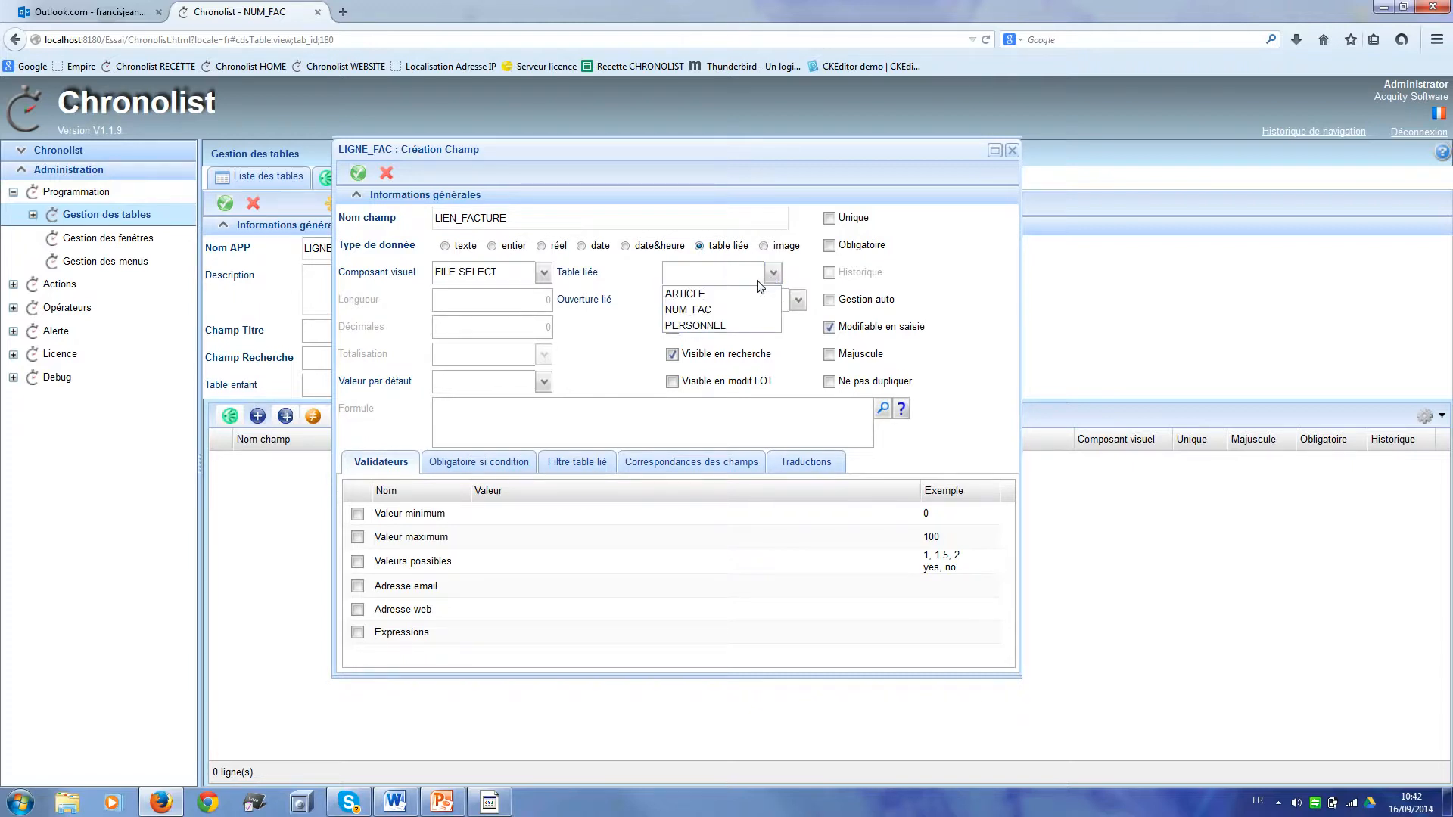
click(709, 310)
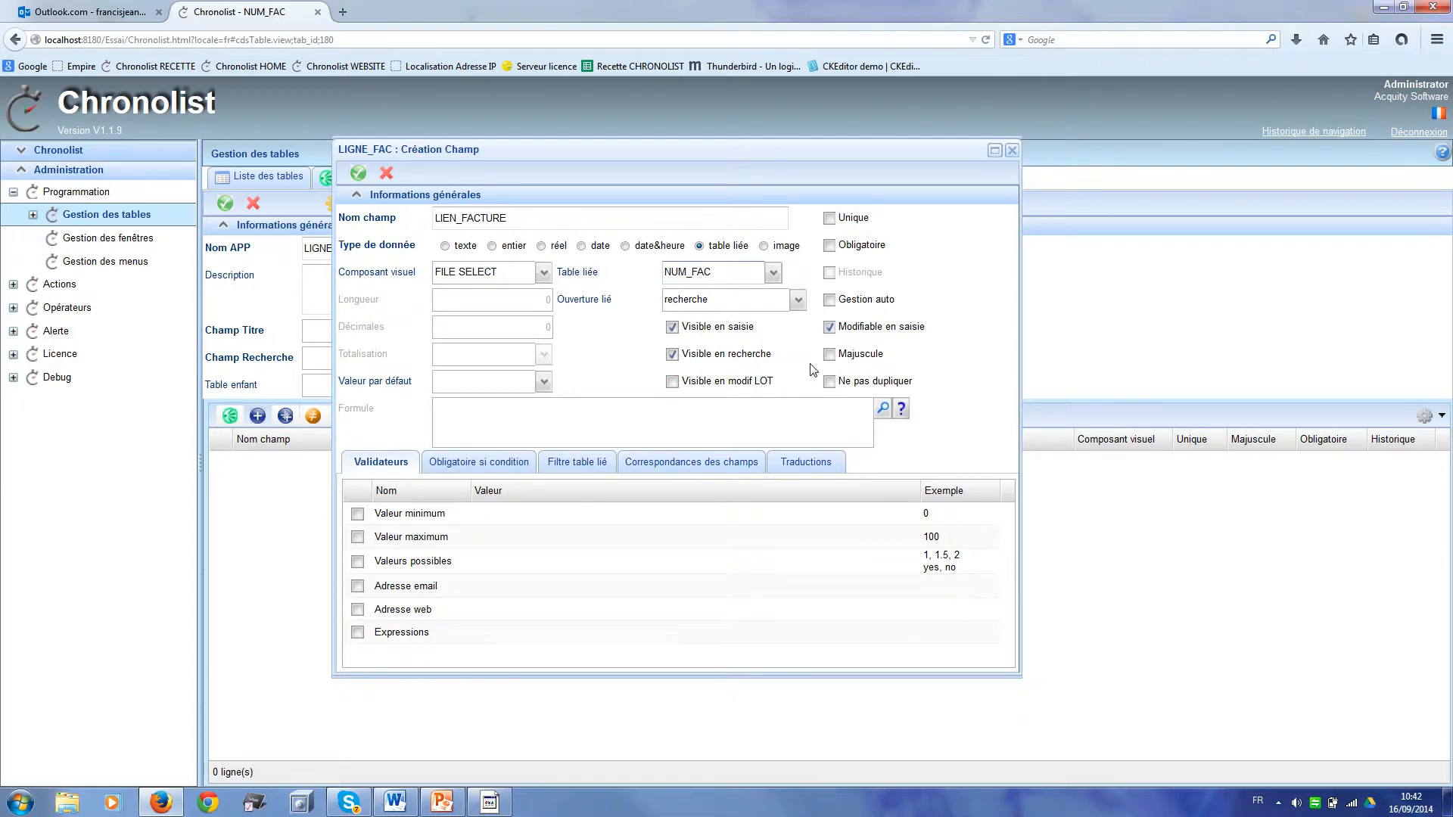
click(358, 174)
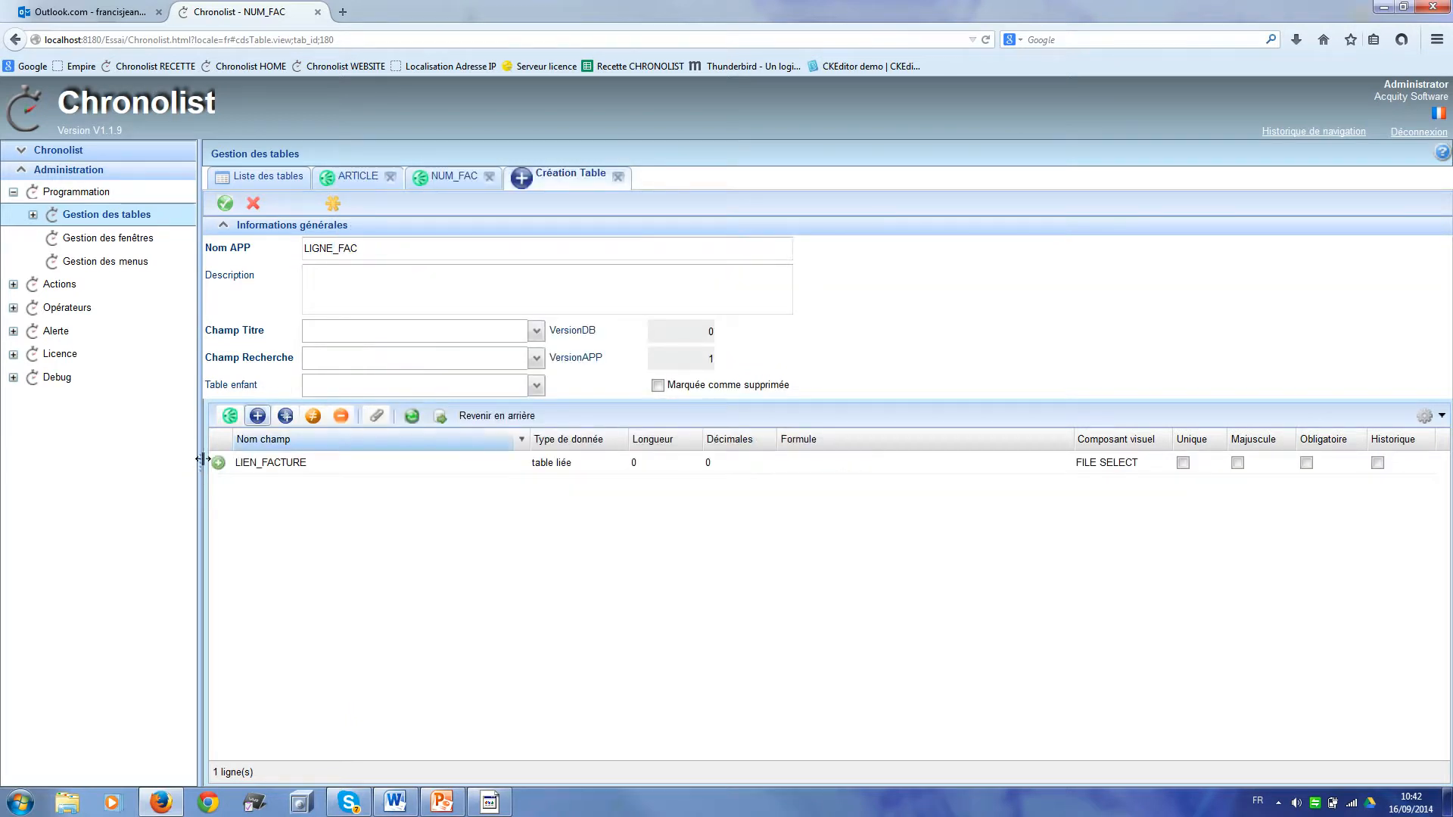
Step: Add NUM_FAC: length 15, read-only during entry, formula ${P:LIEN_FACTURE.NUM_FAC}
click(257, 417)
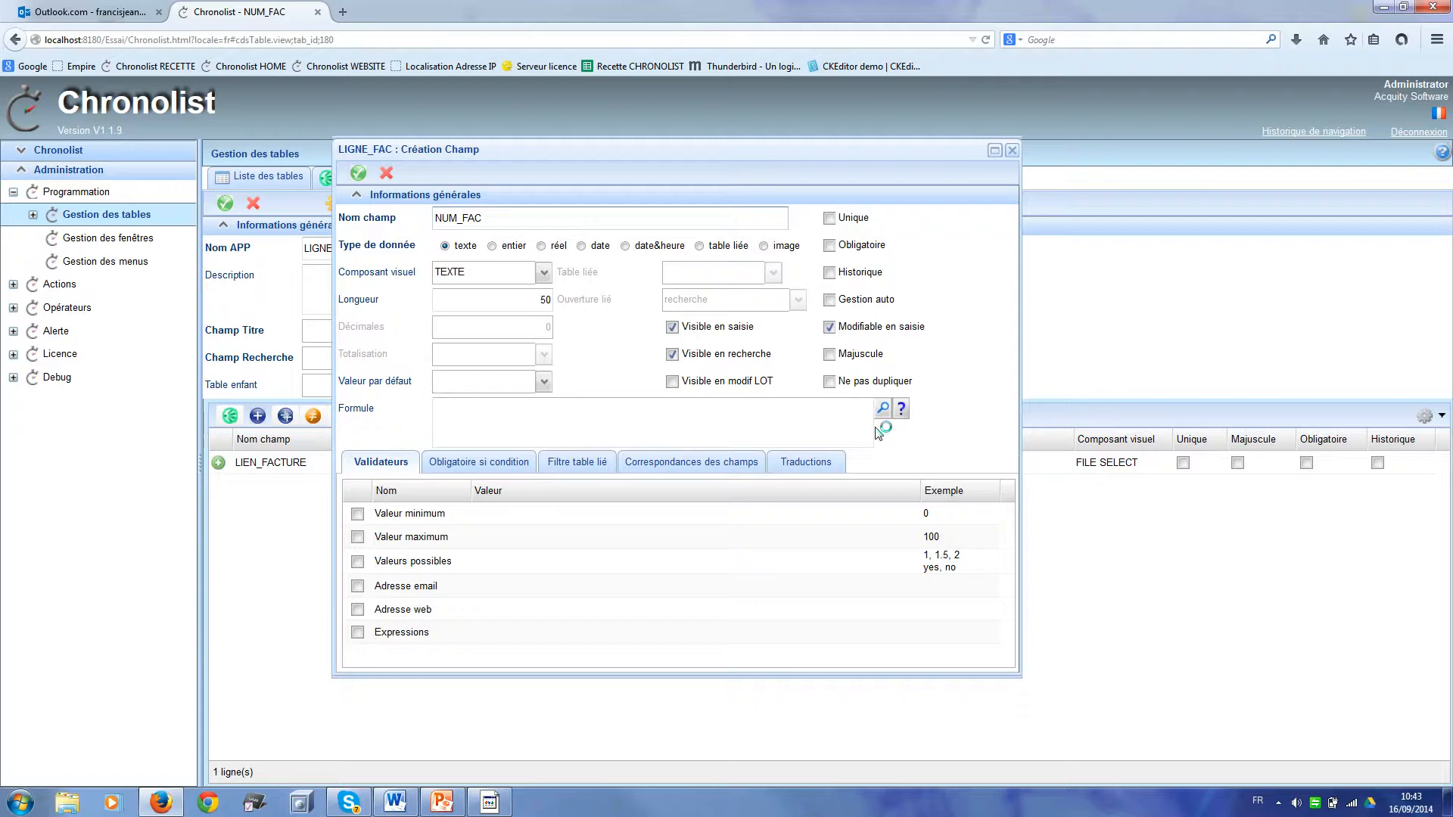
click(532, 301)
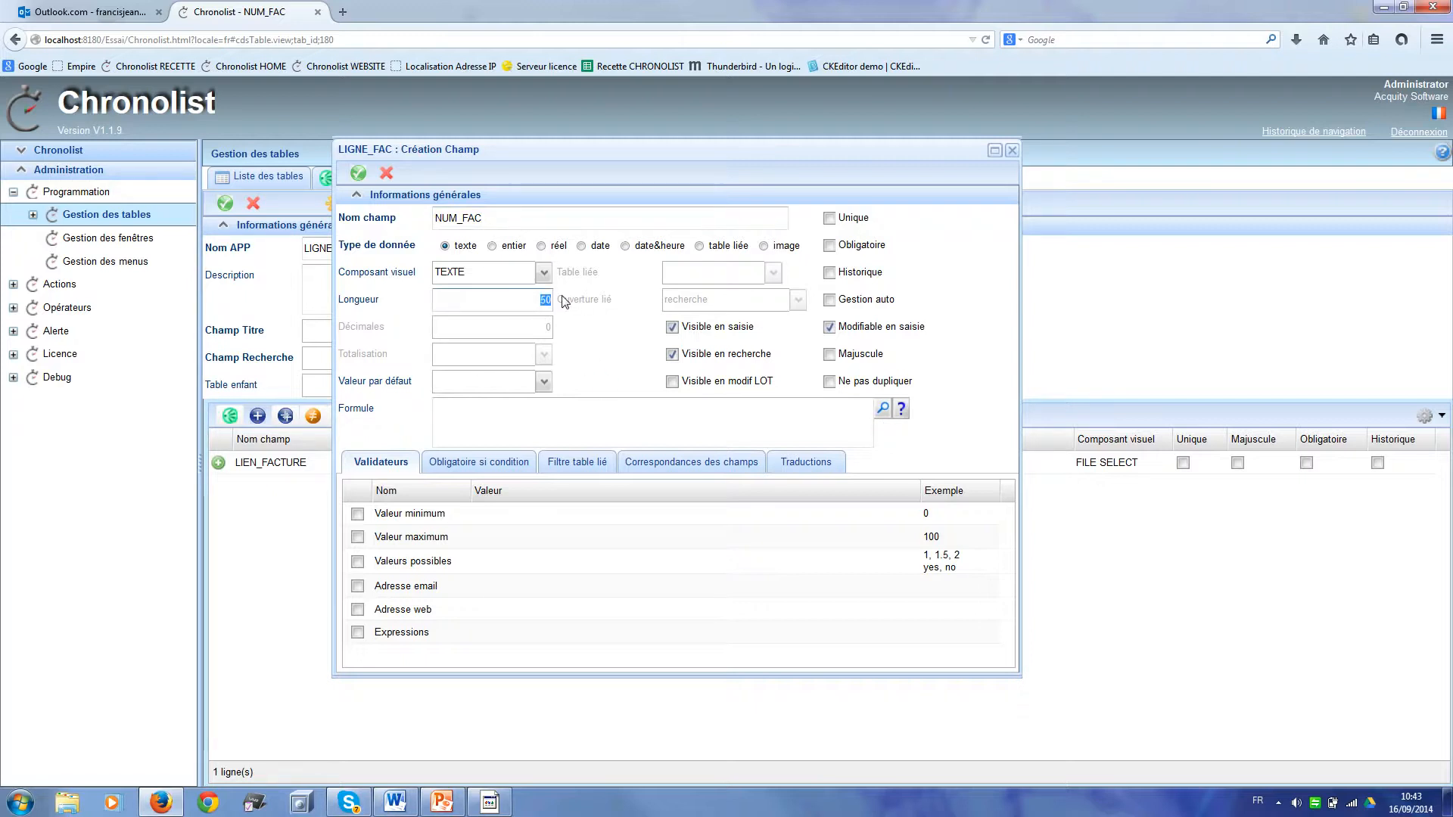
text(15)
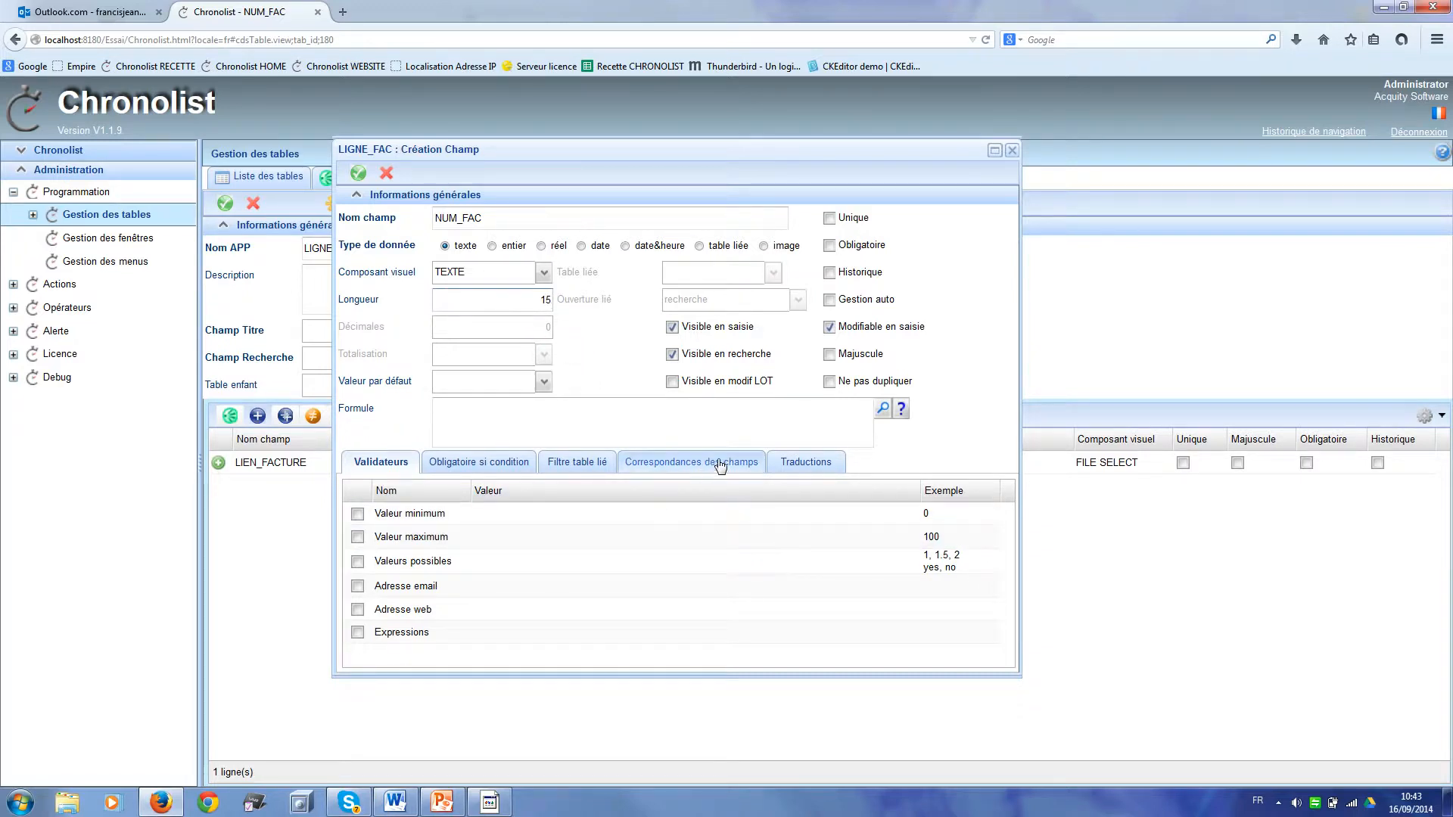
click(882, 411)
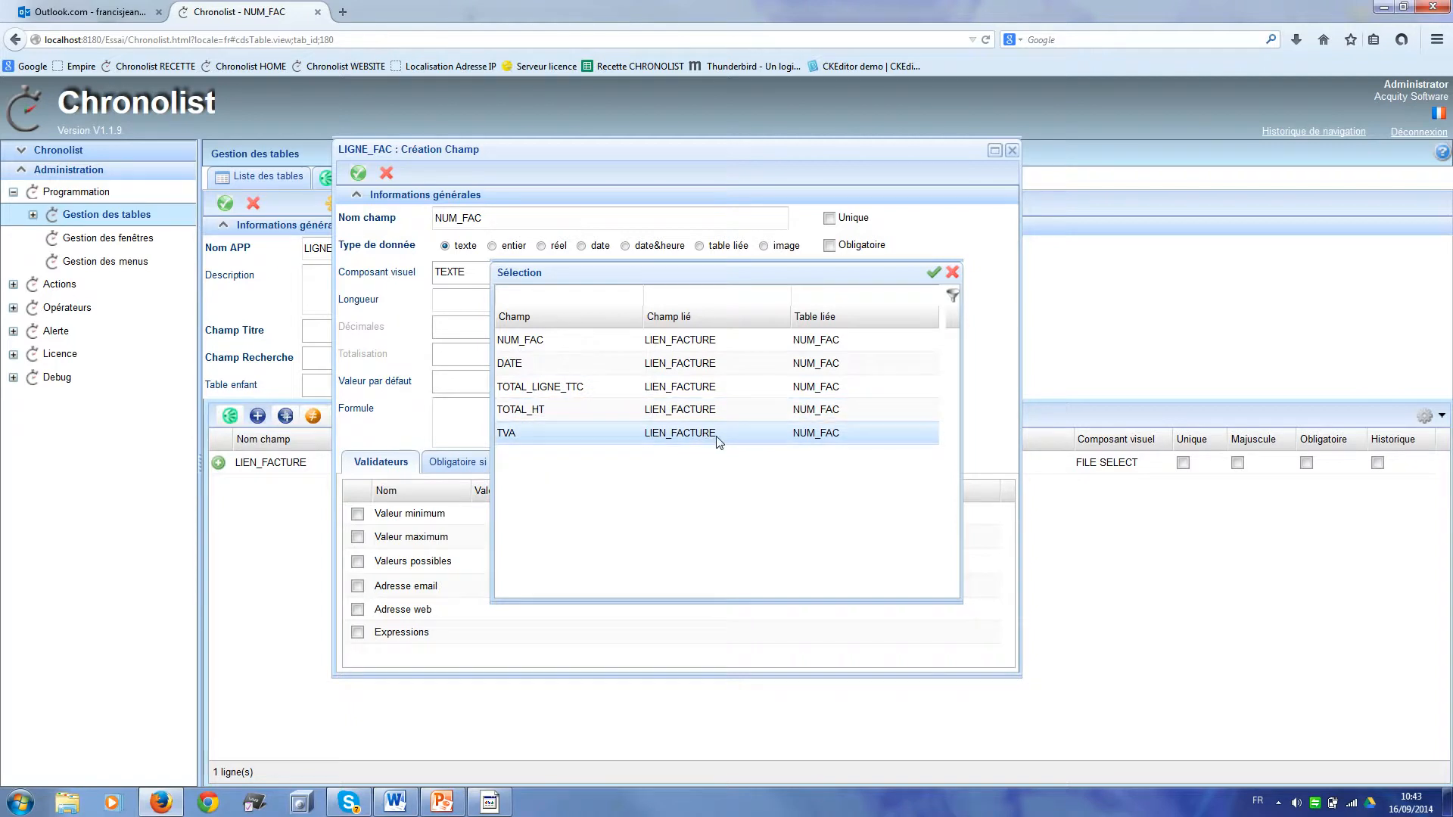
click(685, 346)
double_click(684, 346)
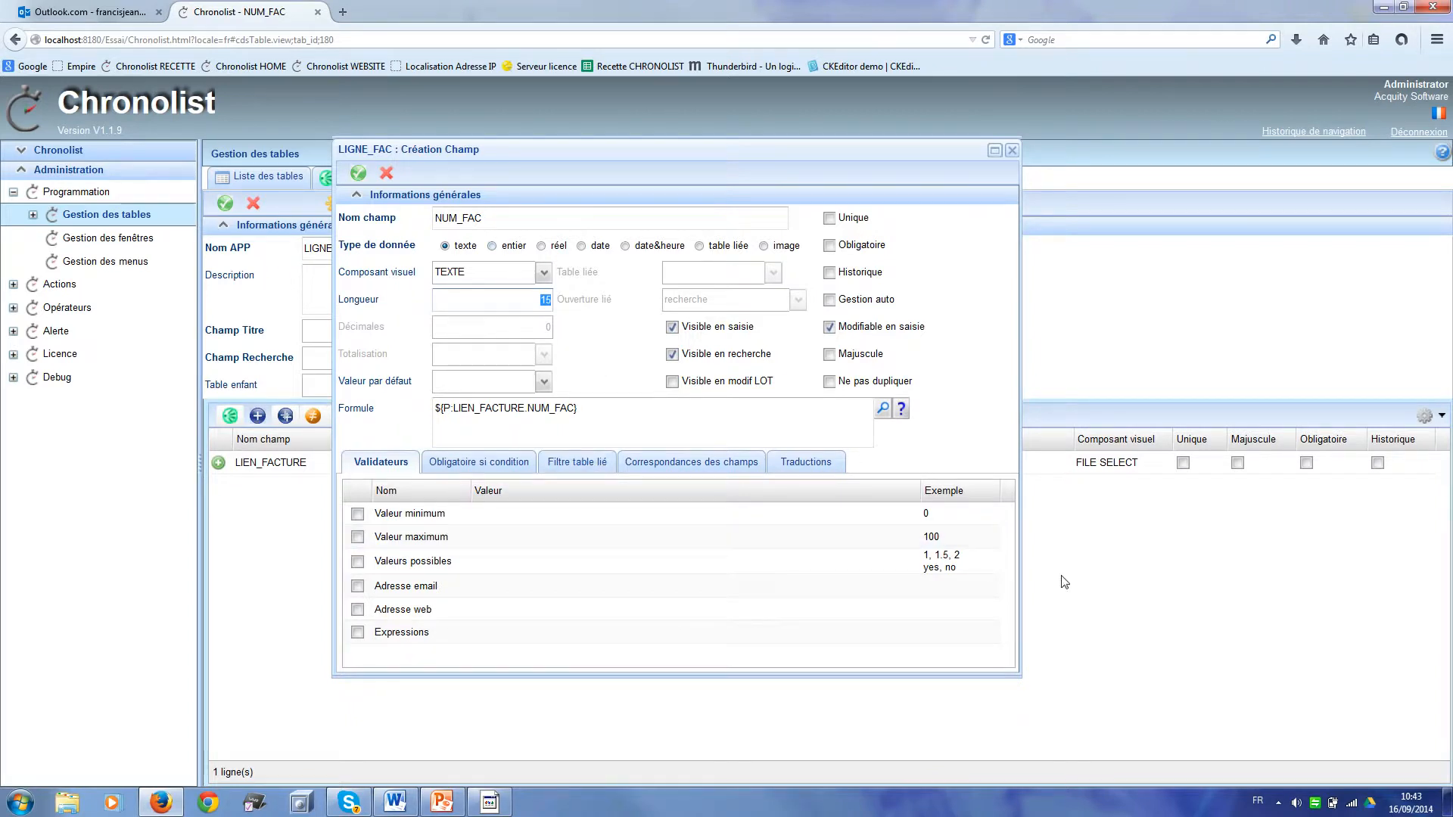
click(830, 327)
click(358, 174)
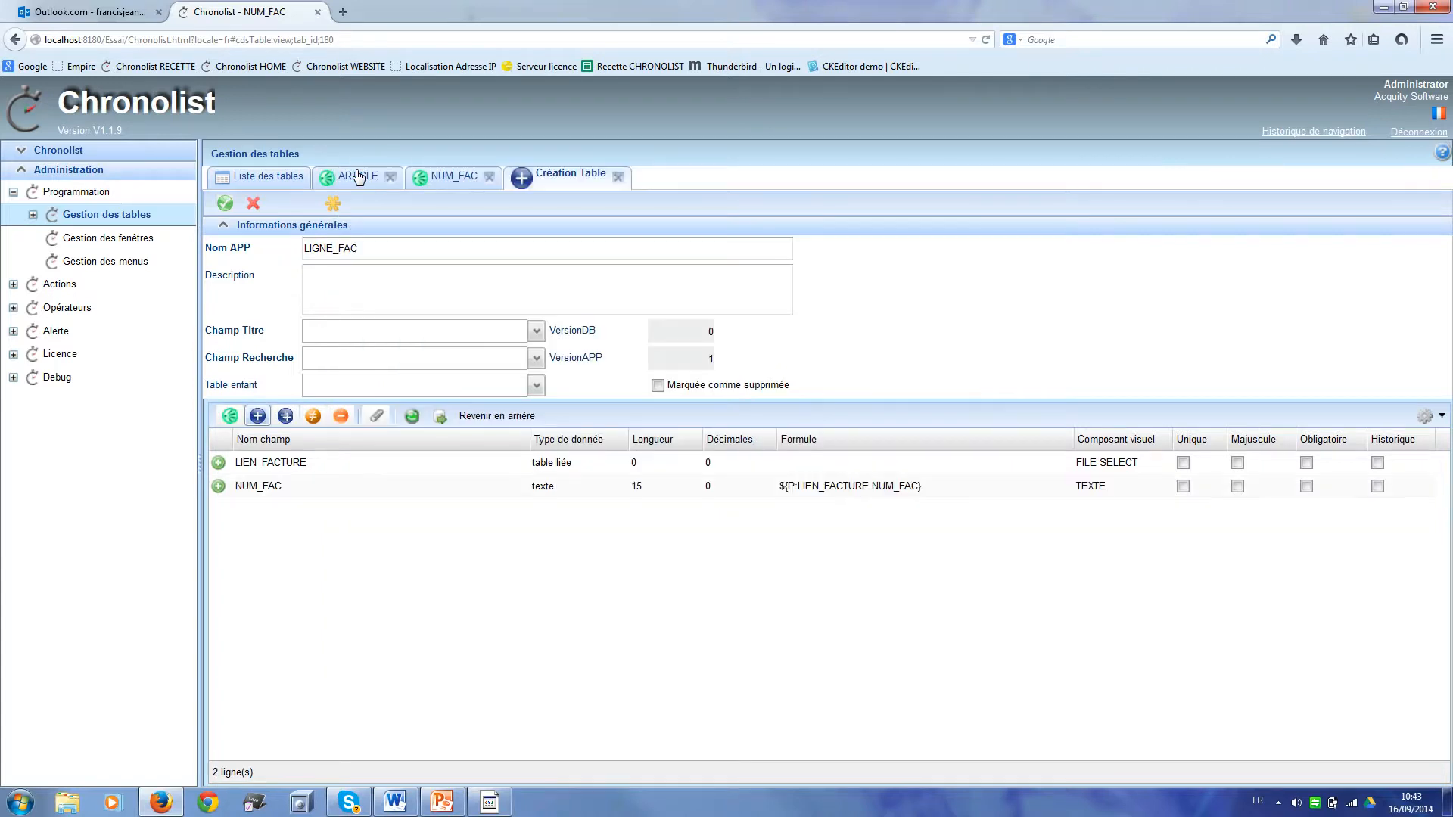
click(305, 460)
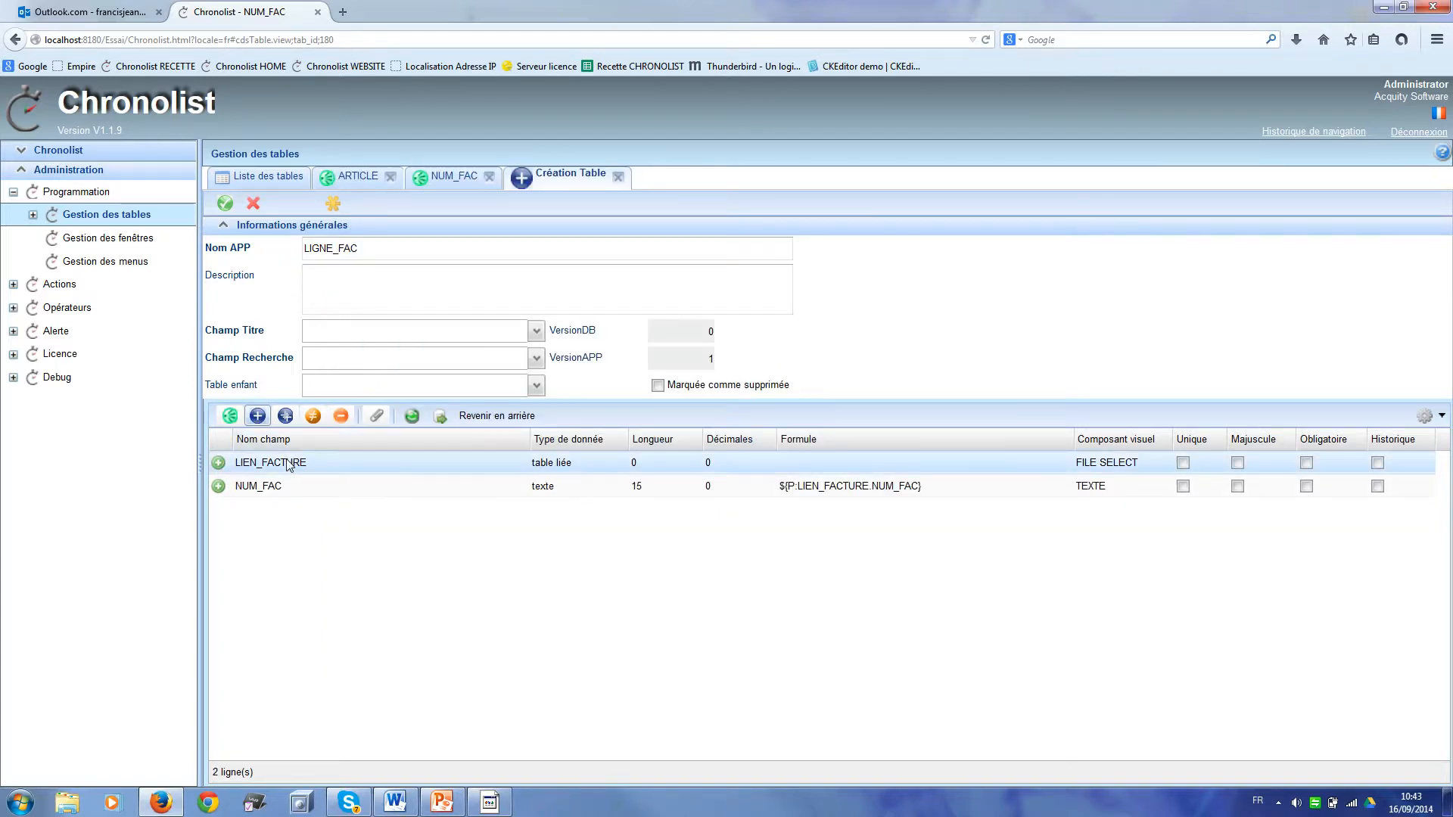
Step: Add LIEN_ARTICLE as a required linked-table field pointing to ARTICLE
click(258, 417)
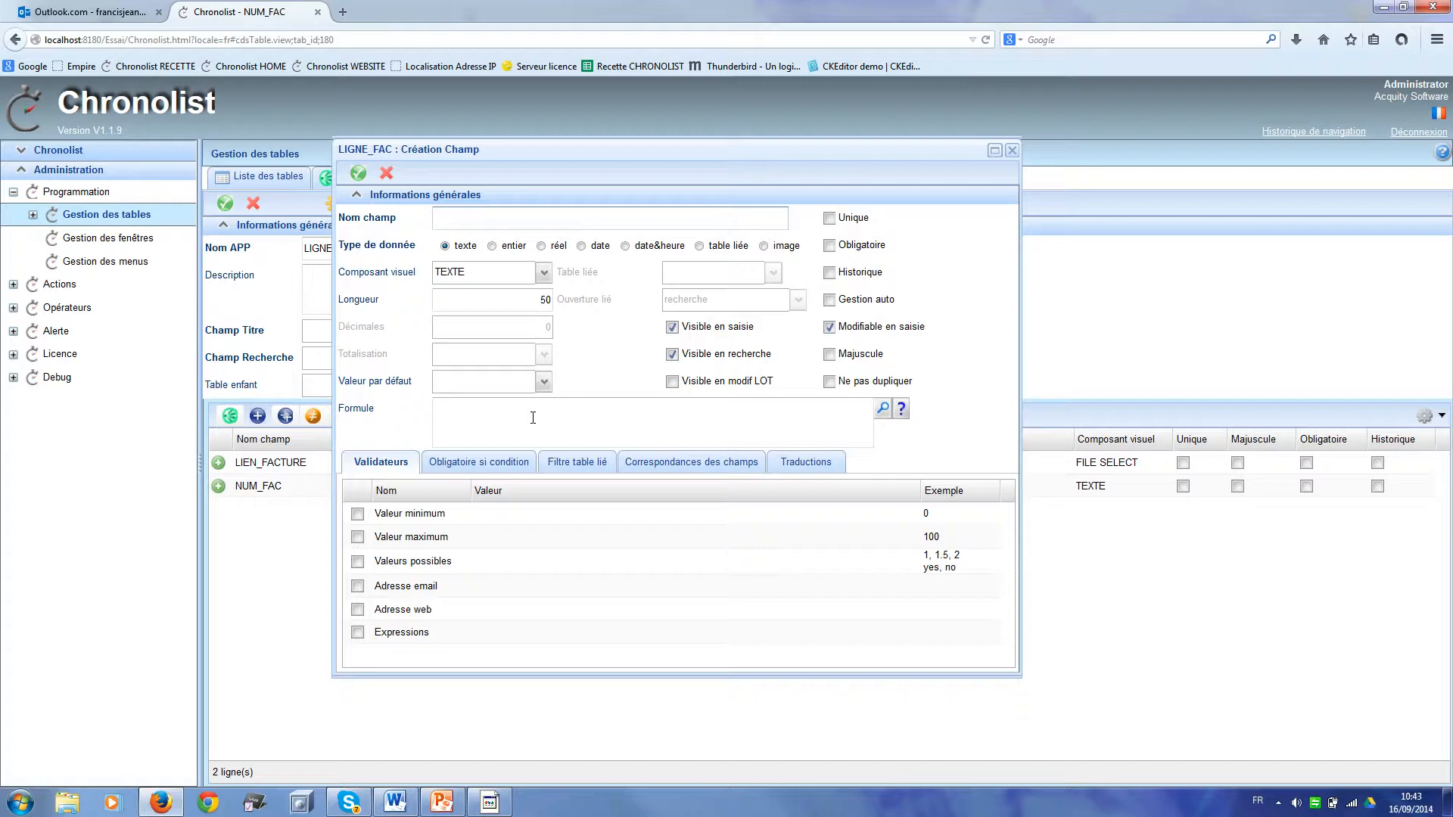
text(LIEN_ARTICLE)
click(700, 246)
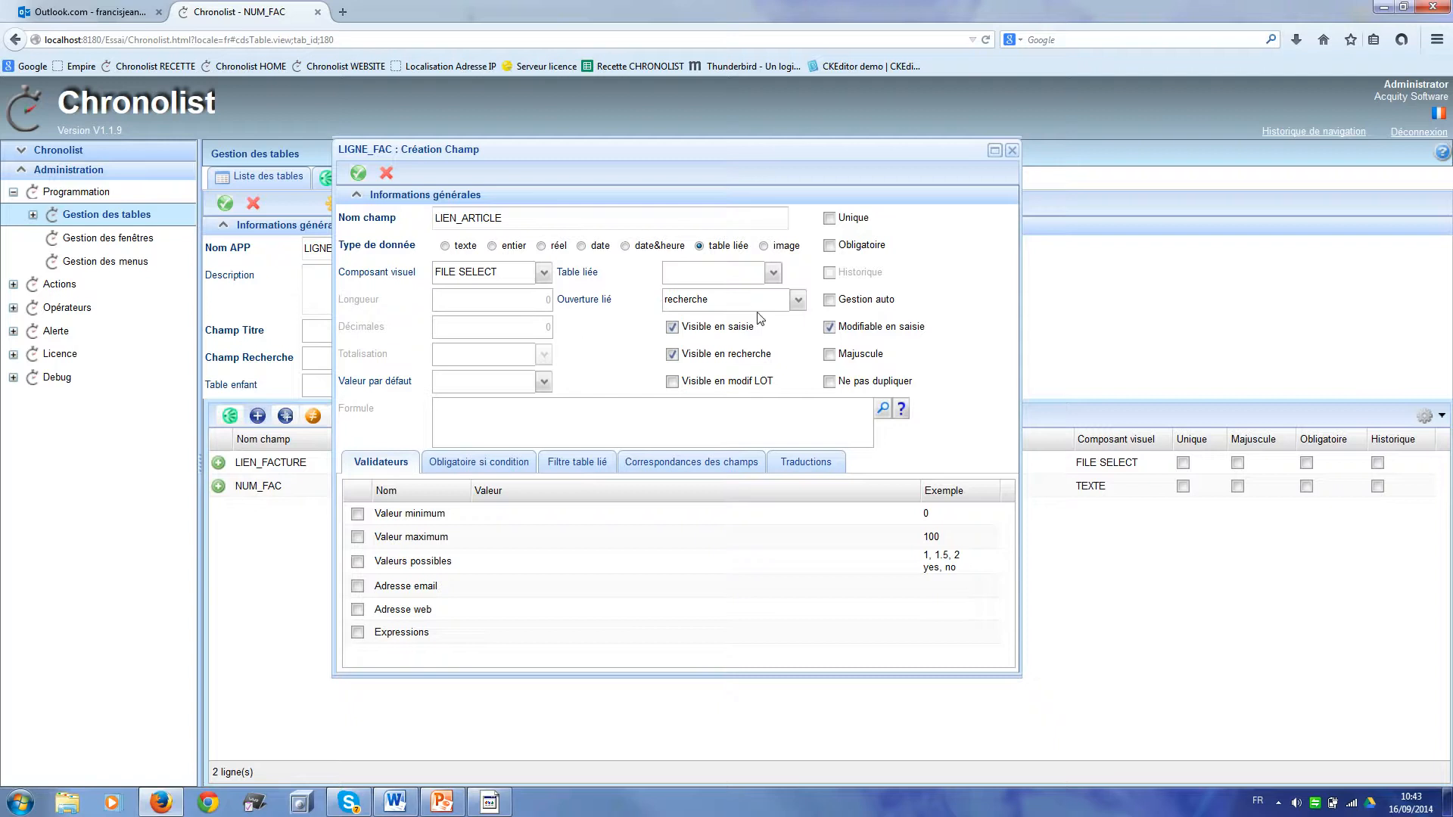
click(772, 272)
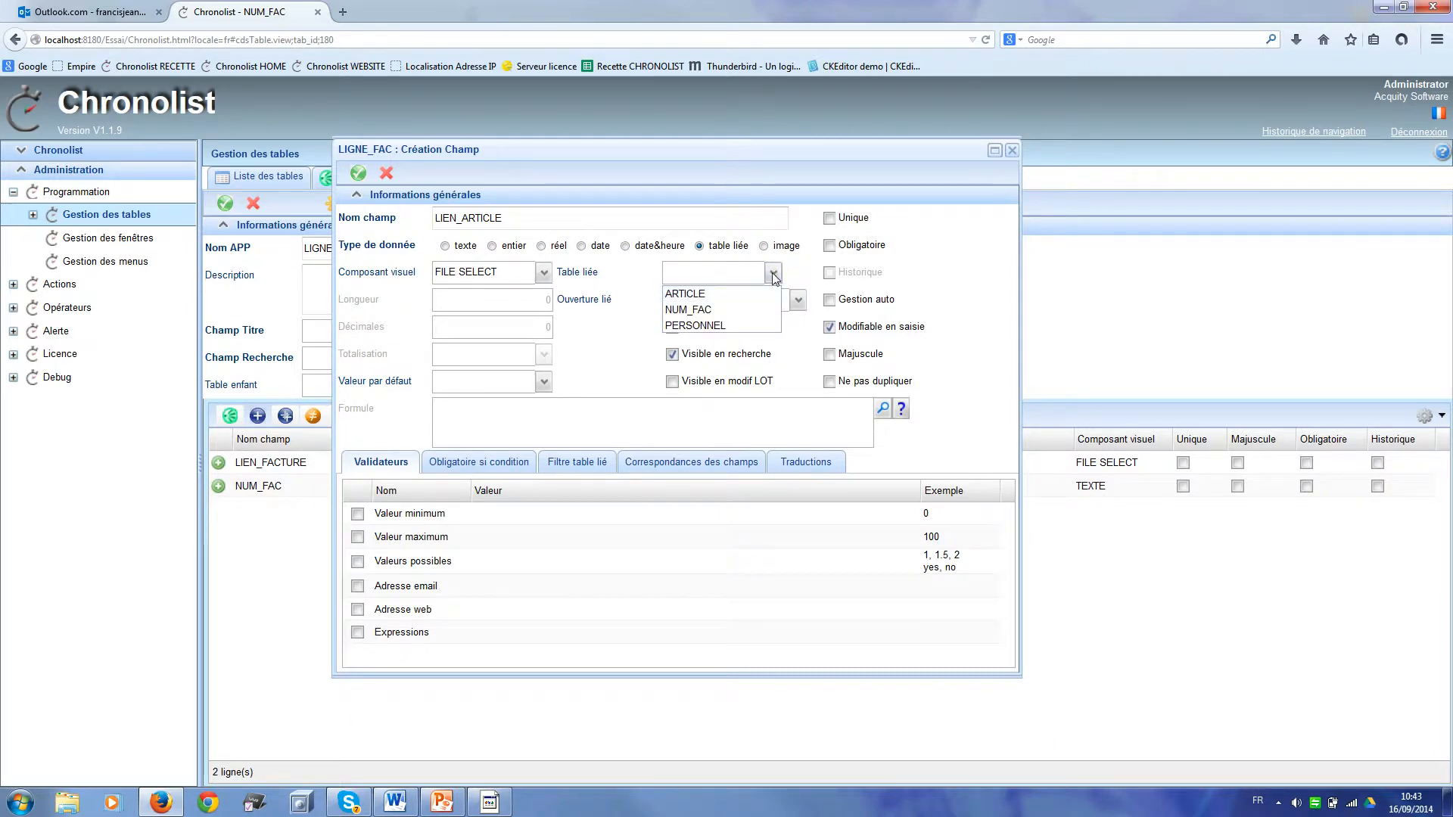
click(733, 295)
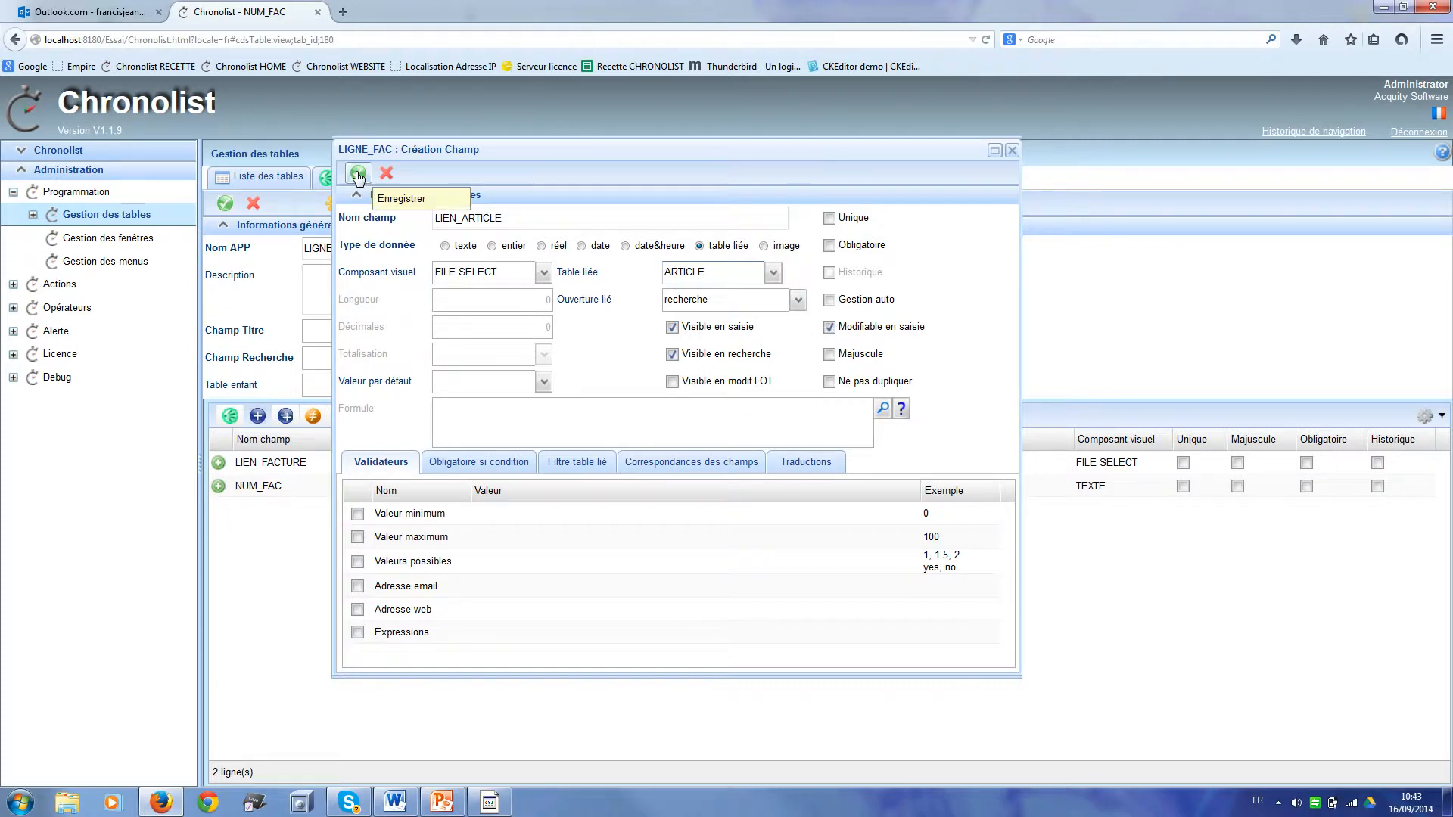
click(830, 246)
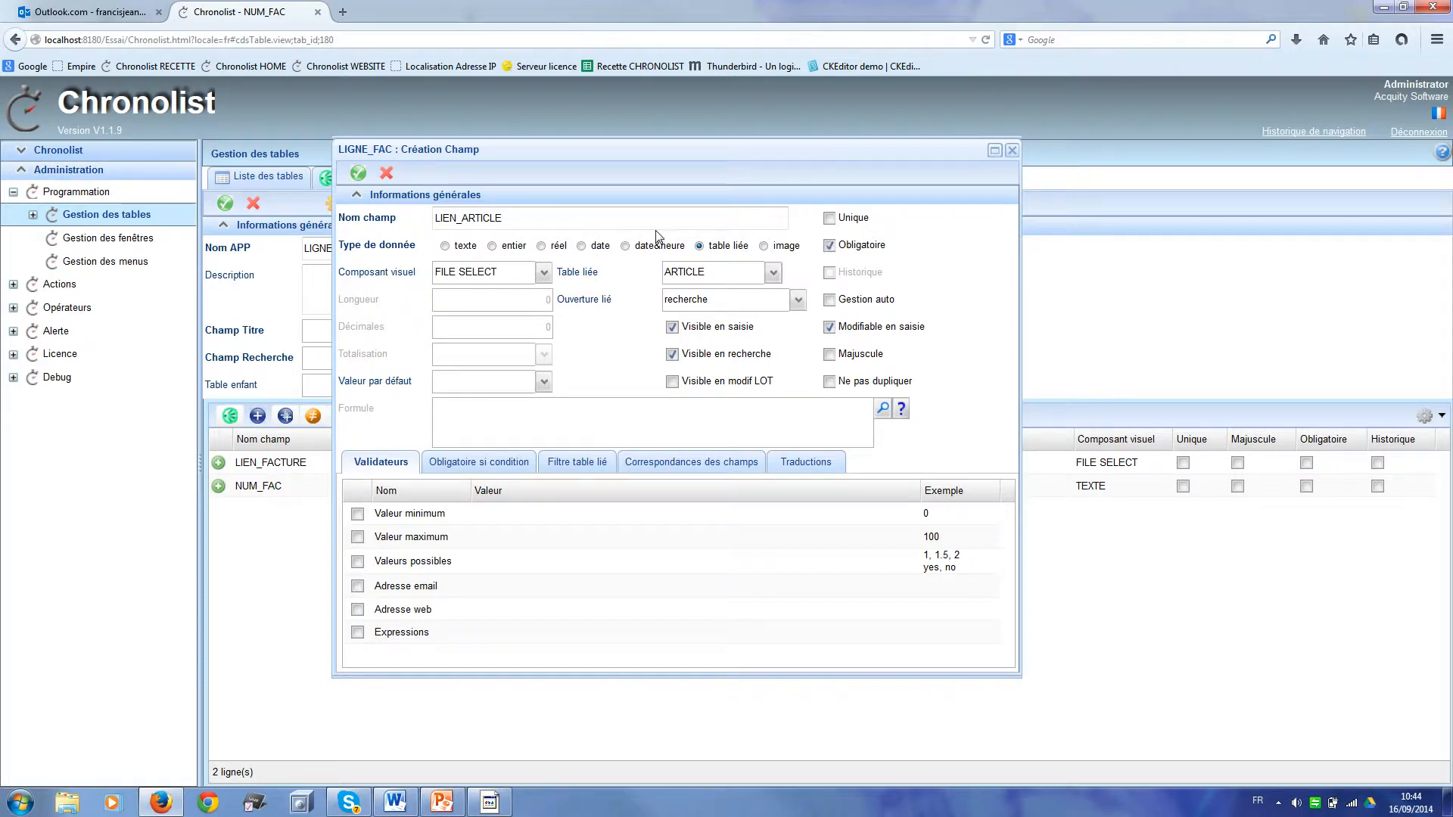
click(358, 174)
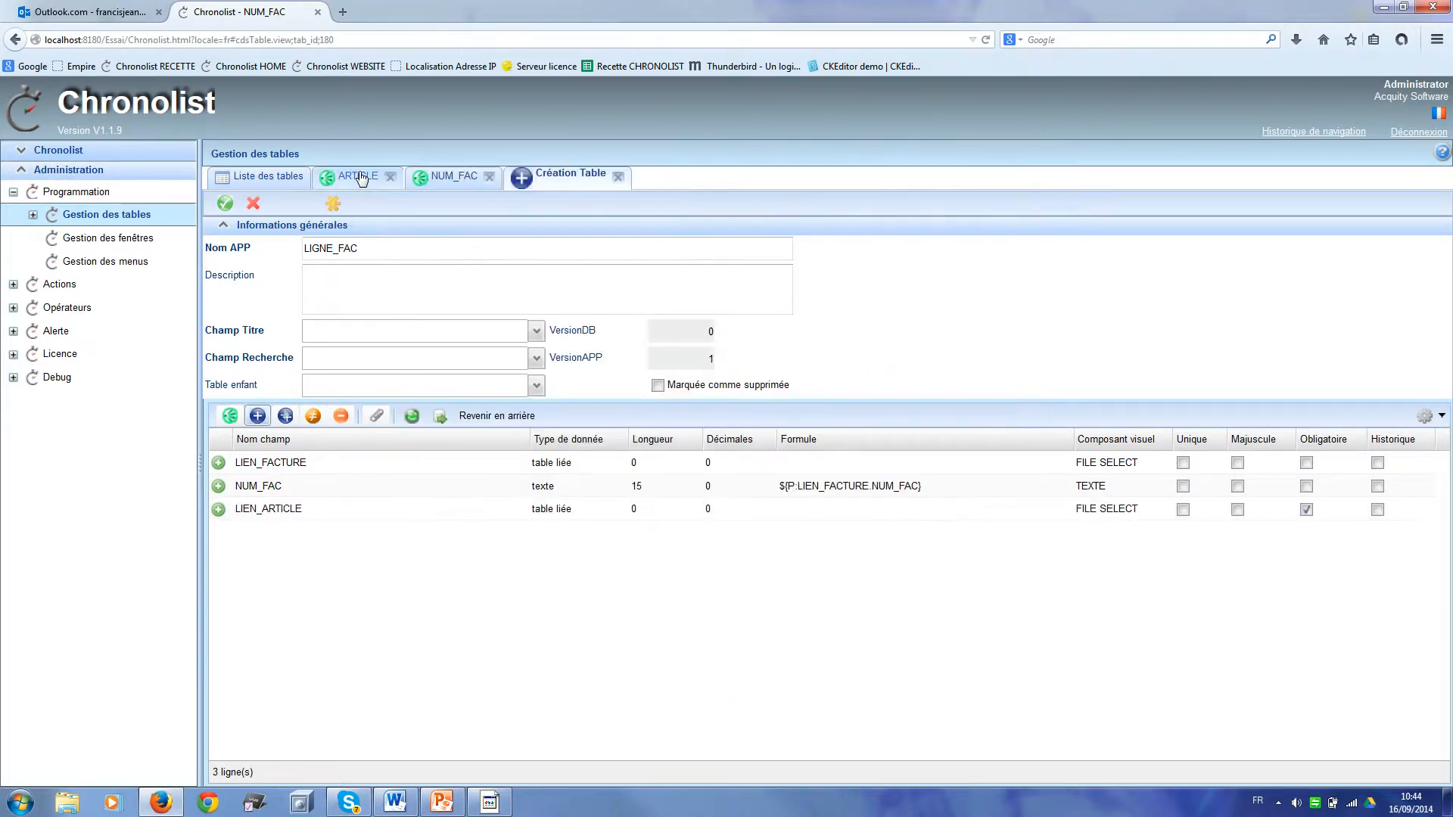
Step: Add CODE_ARTICLE: length 13, read-only during entry, formula ${P:LIEN_ARTICLE.CODE_ARTICLE}
click(257, 417)
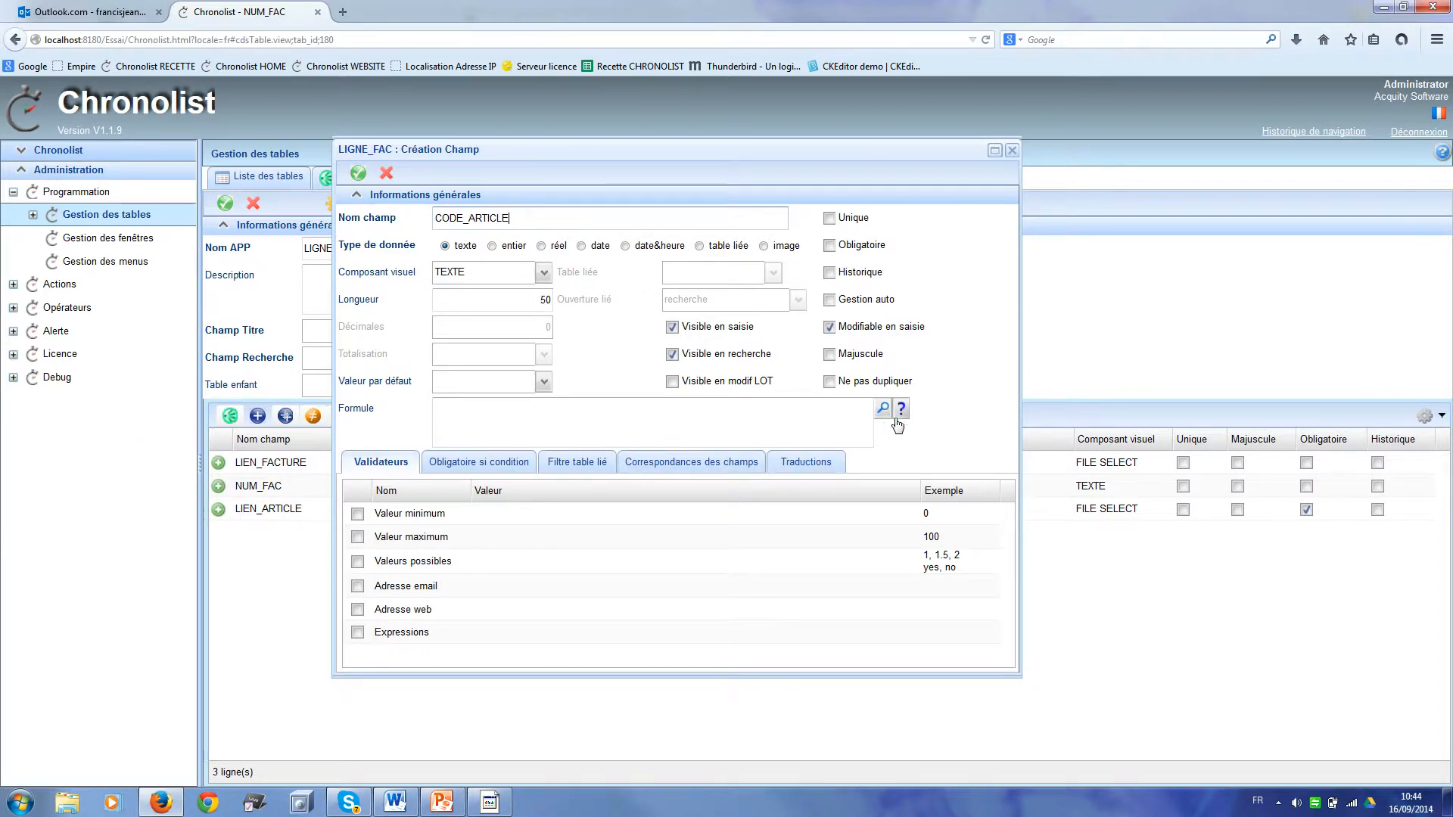
double_click(555, 305)
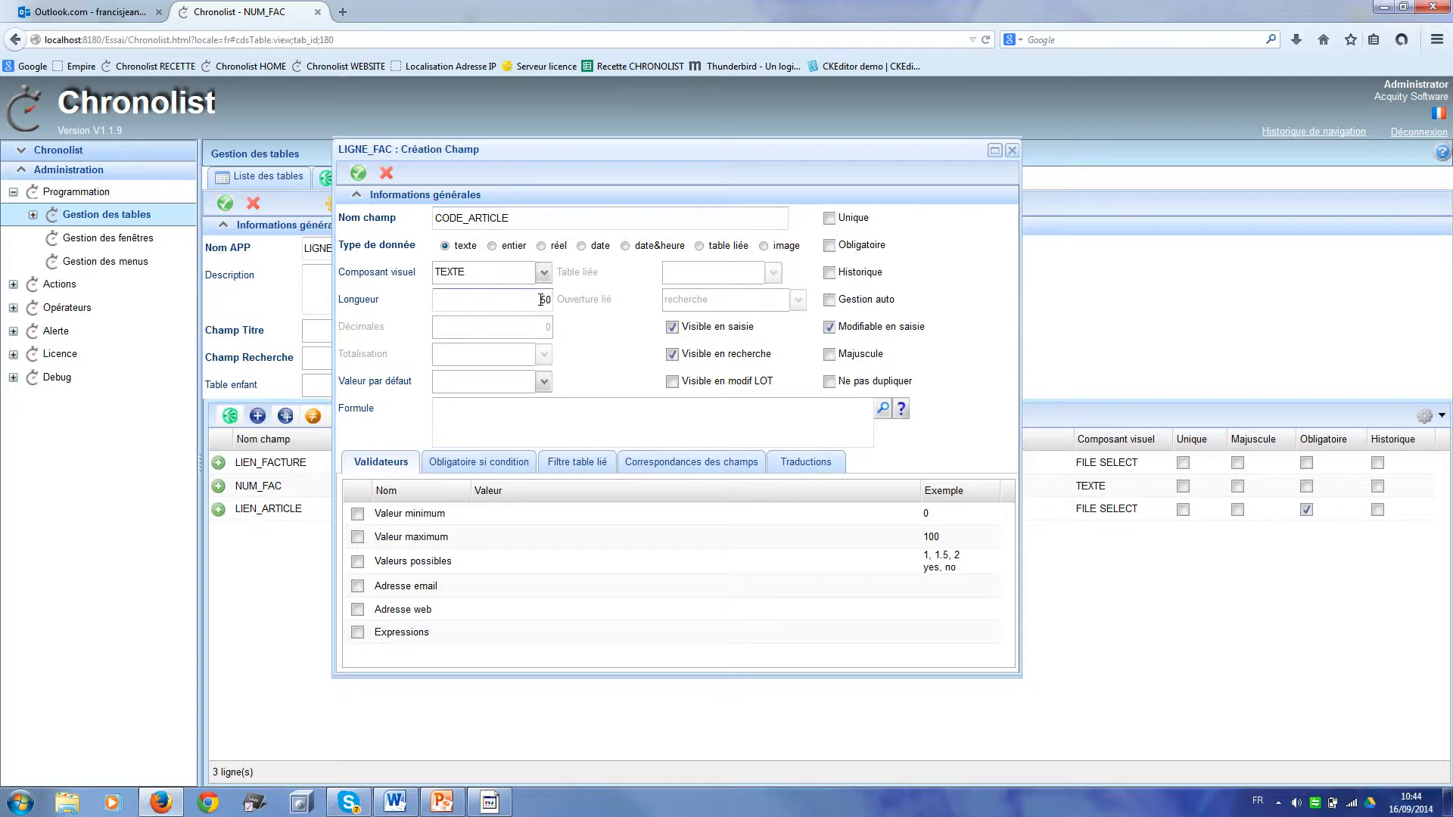
text(13)
click(830, 328)
click(831, 330)
click(882, 410)
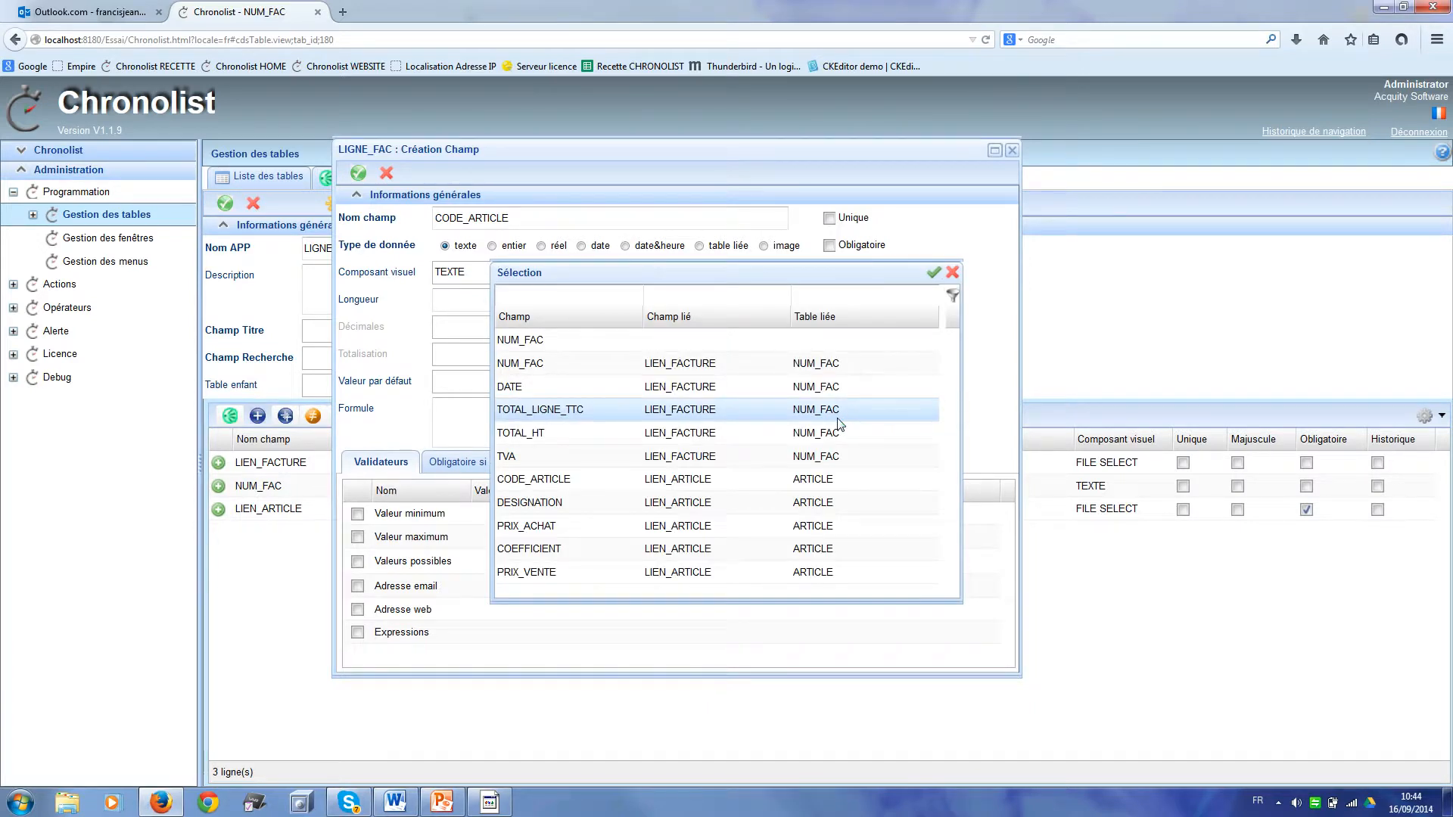
click(713, 482)
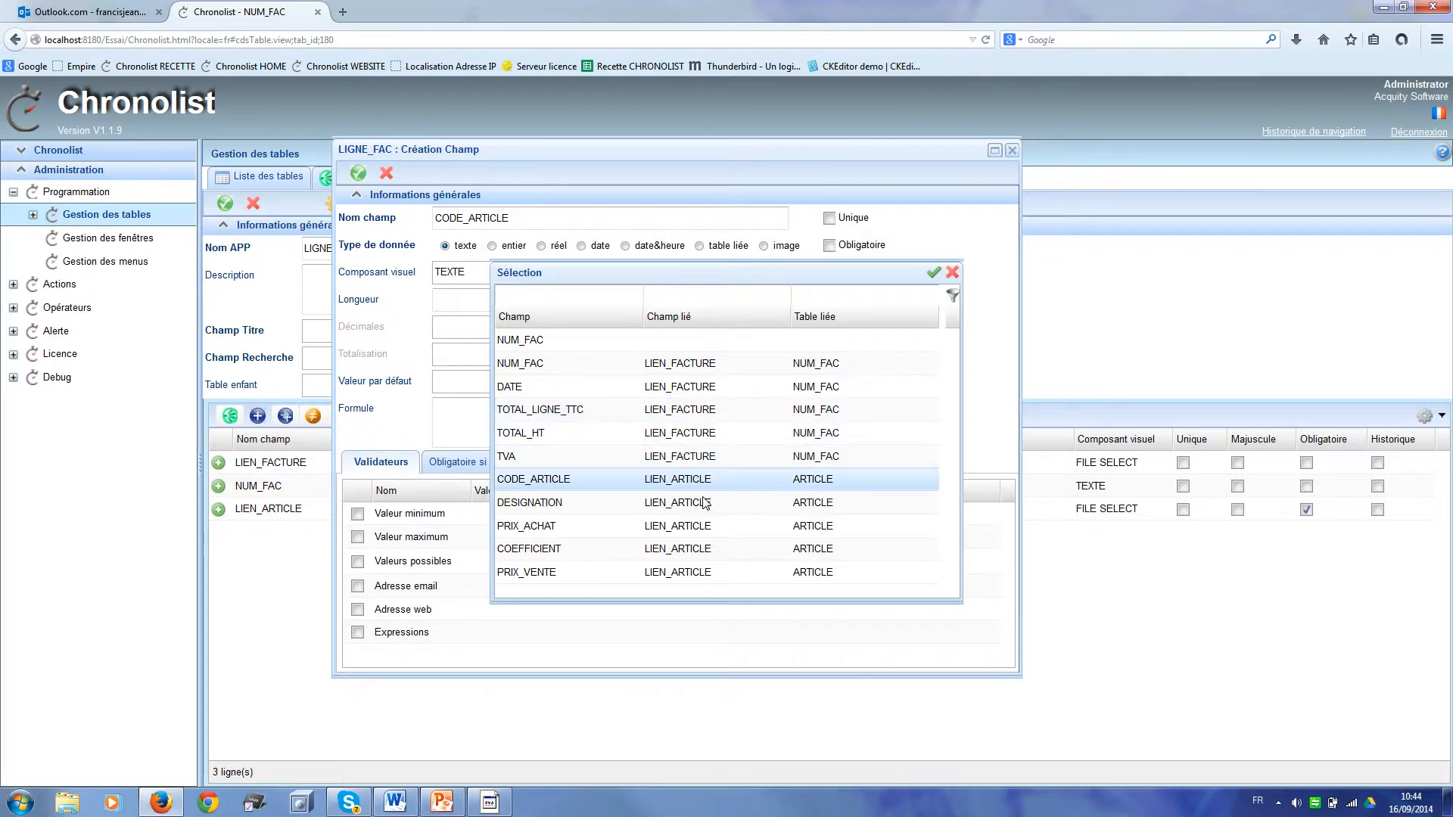
double_click(666, 485)
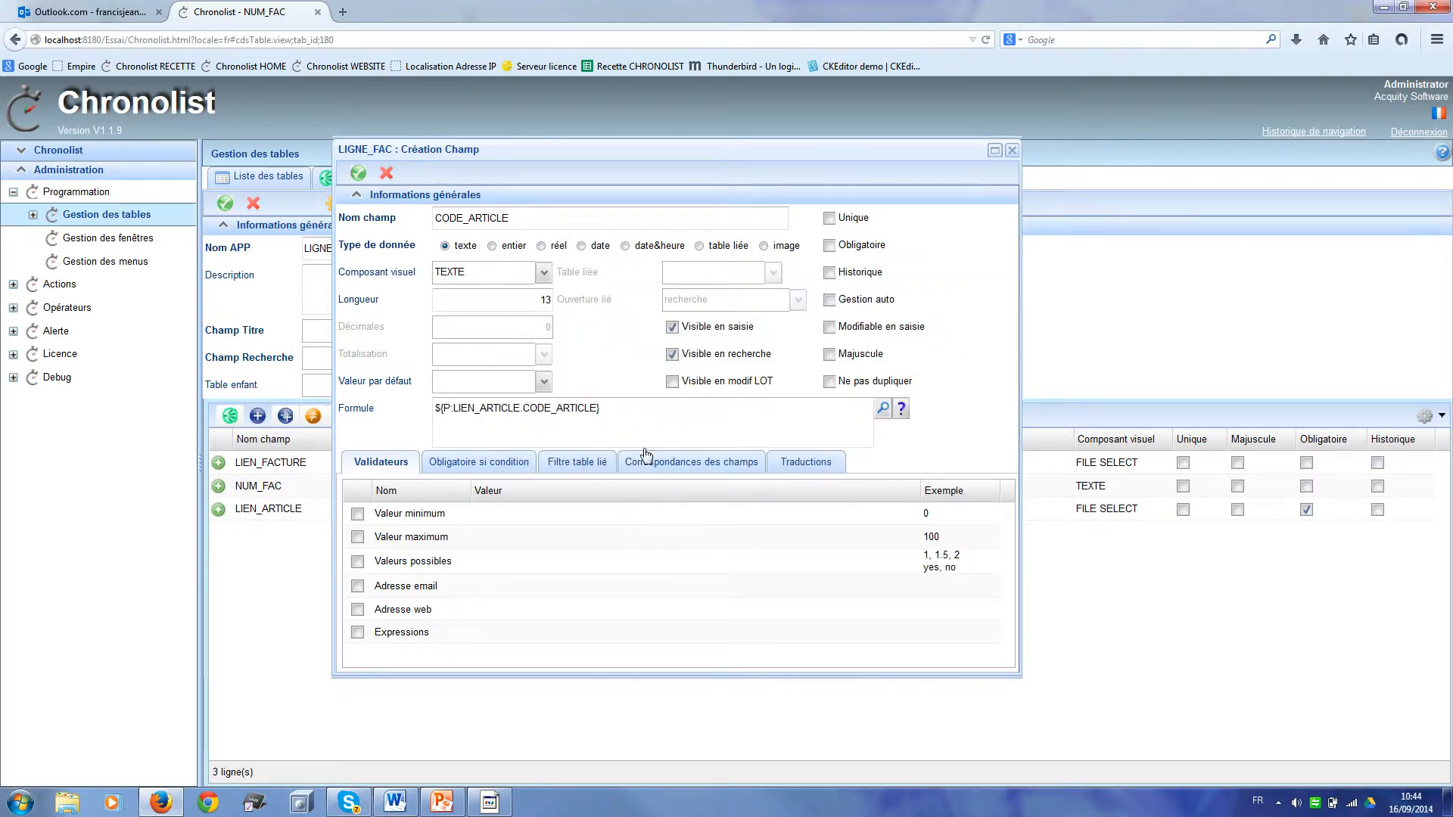
click(359, 175)
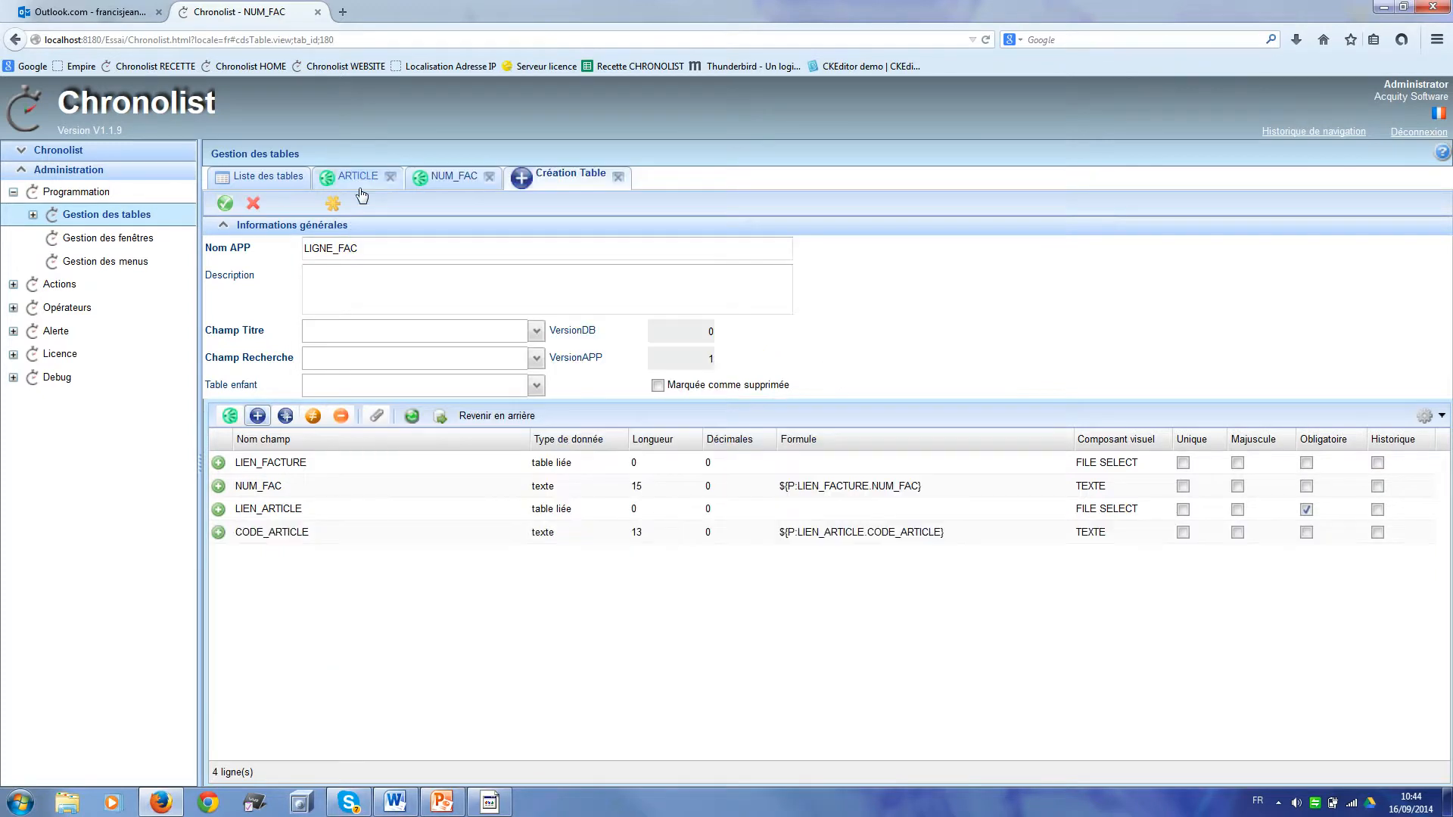
Step: Add the read-only DESIGNATION field with formula ${P:LIEN_ARTICLE.DESIGNATION}
click(261, 419)
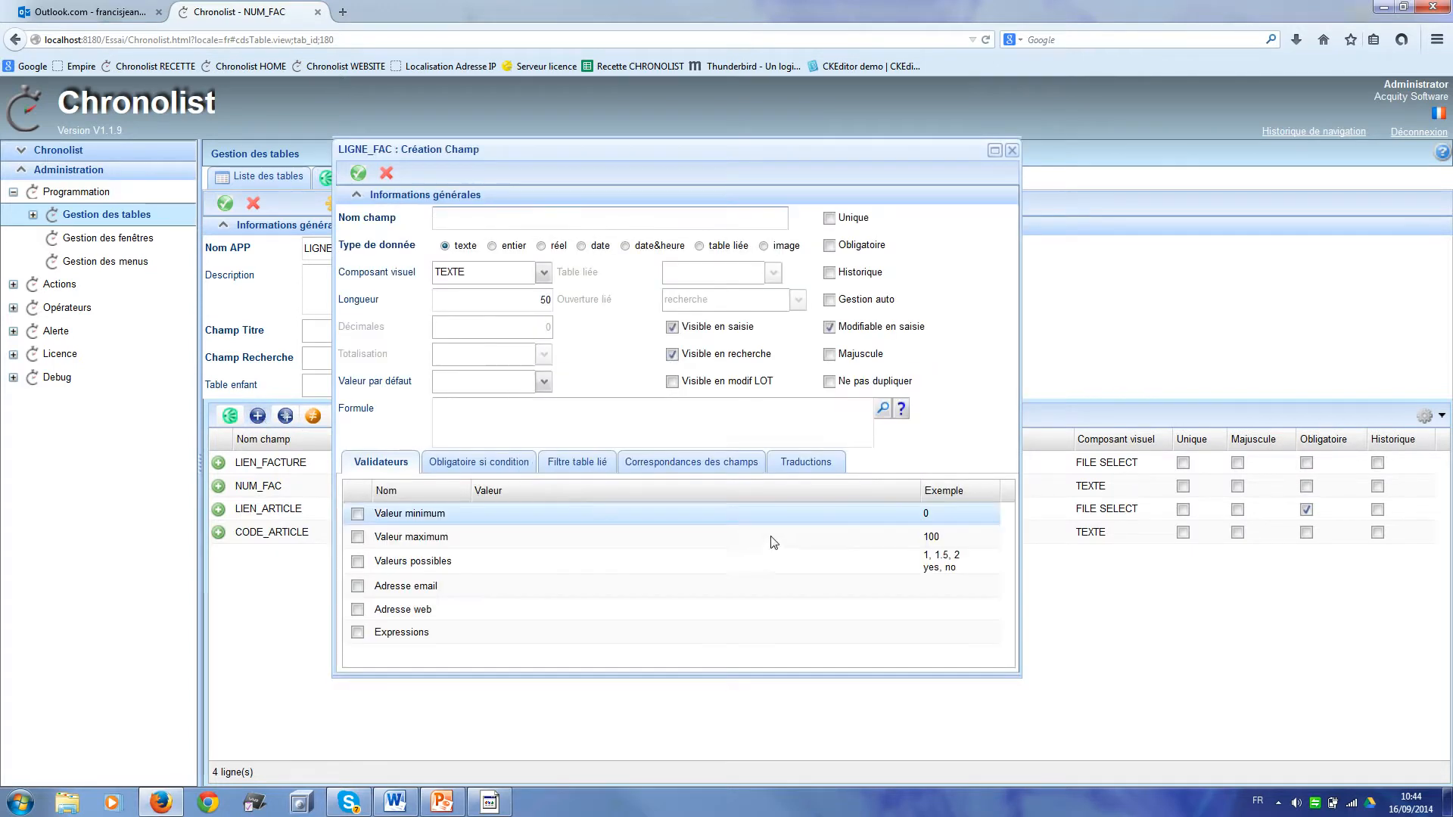
text(DESIGNATION)
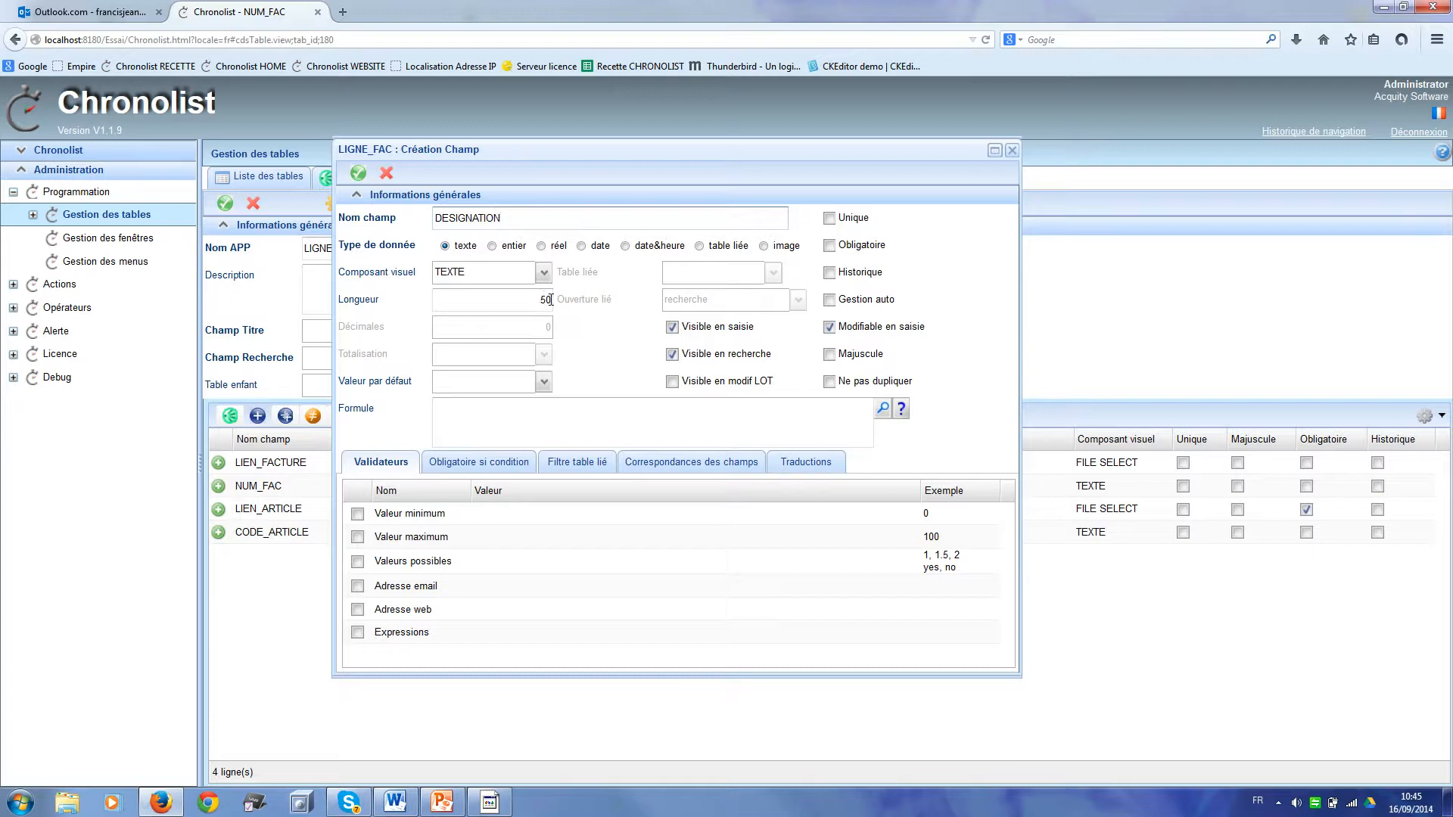
click(829, 328)
click(882, 411)
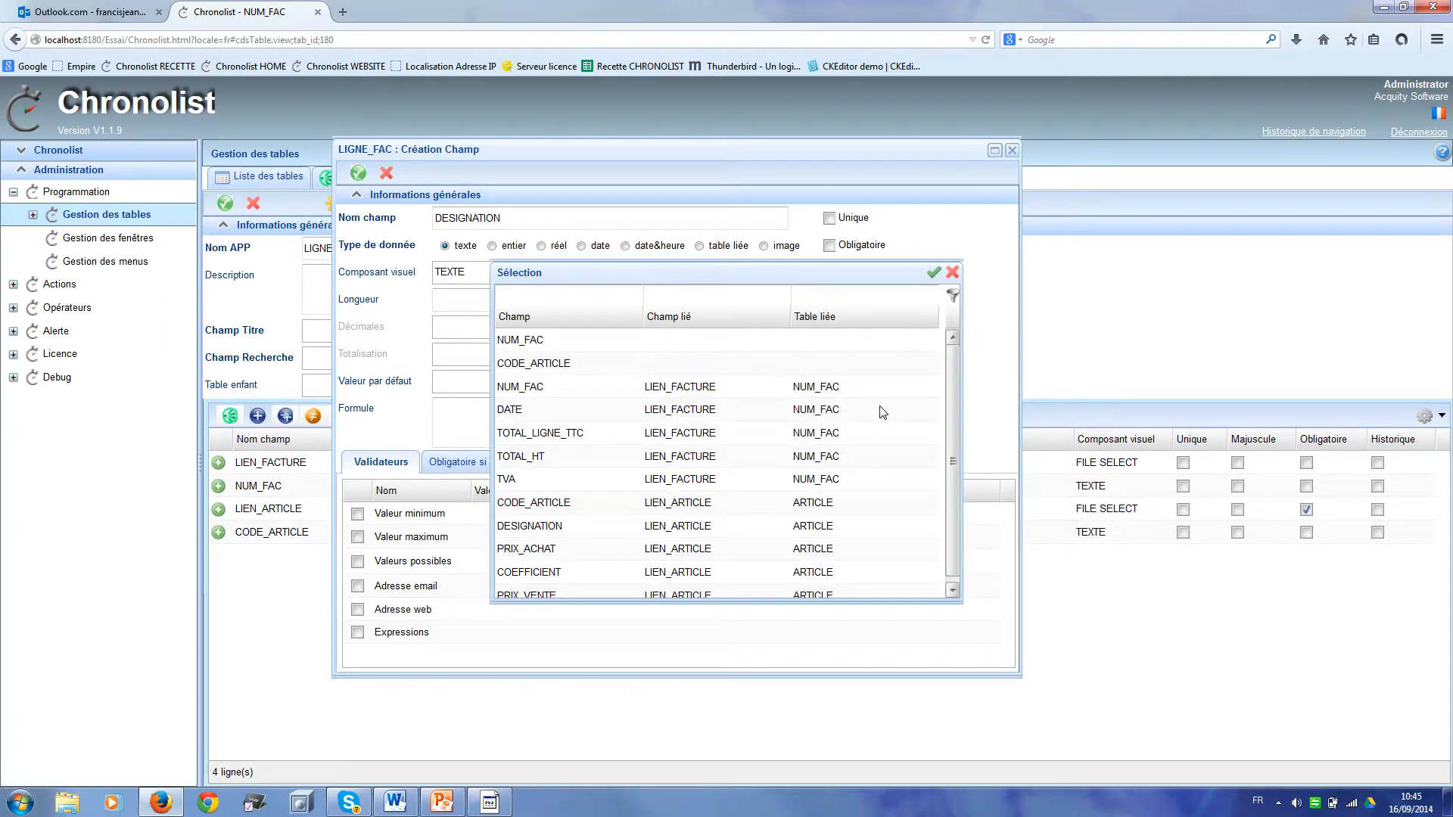
double_click(631, 532)
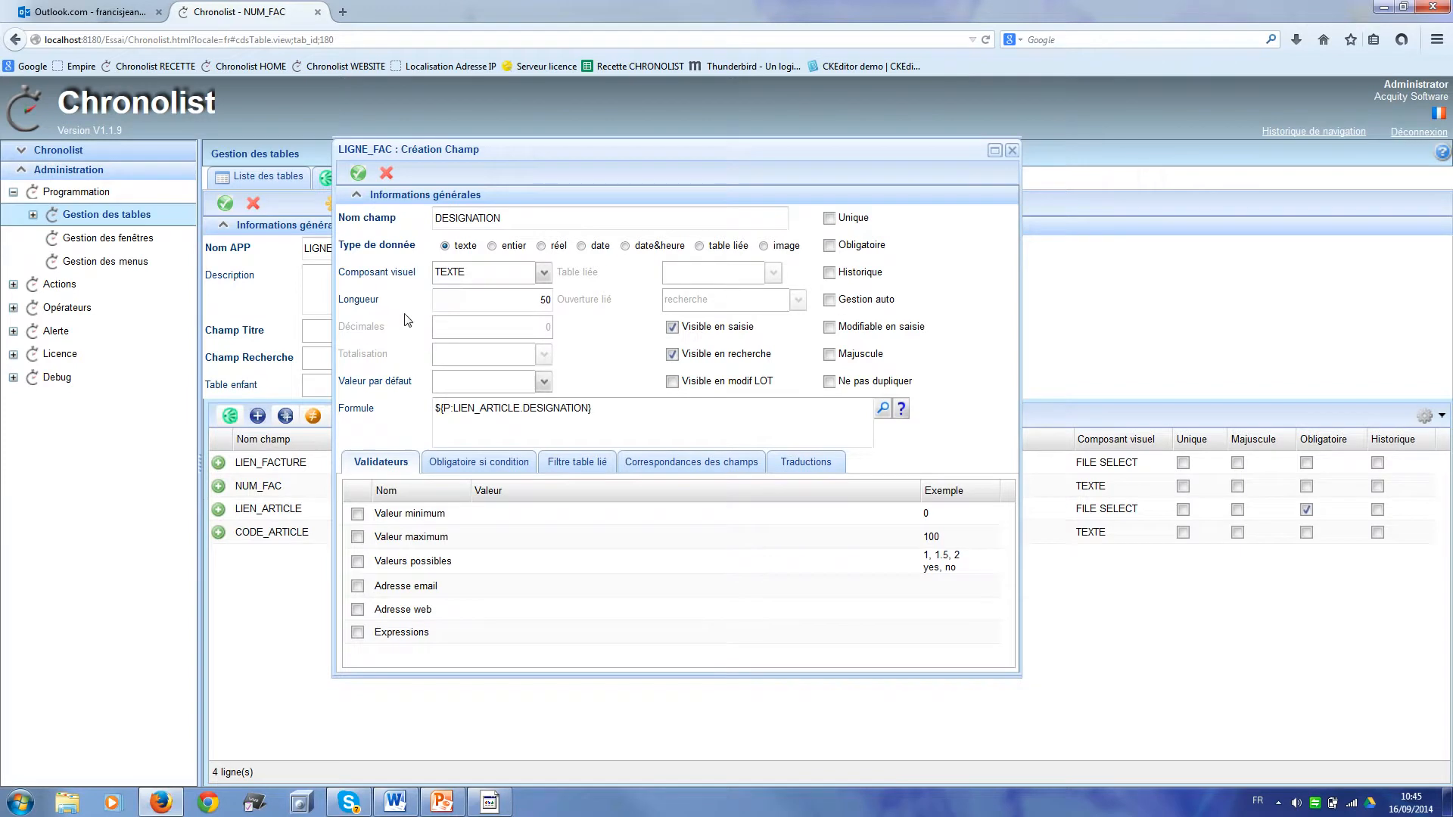
click(359, 174)
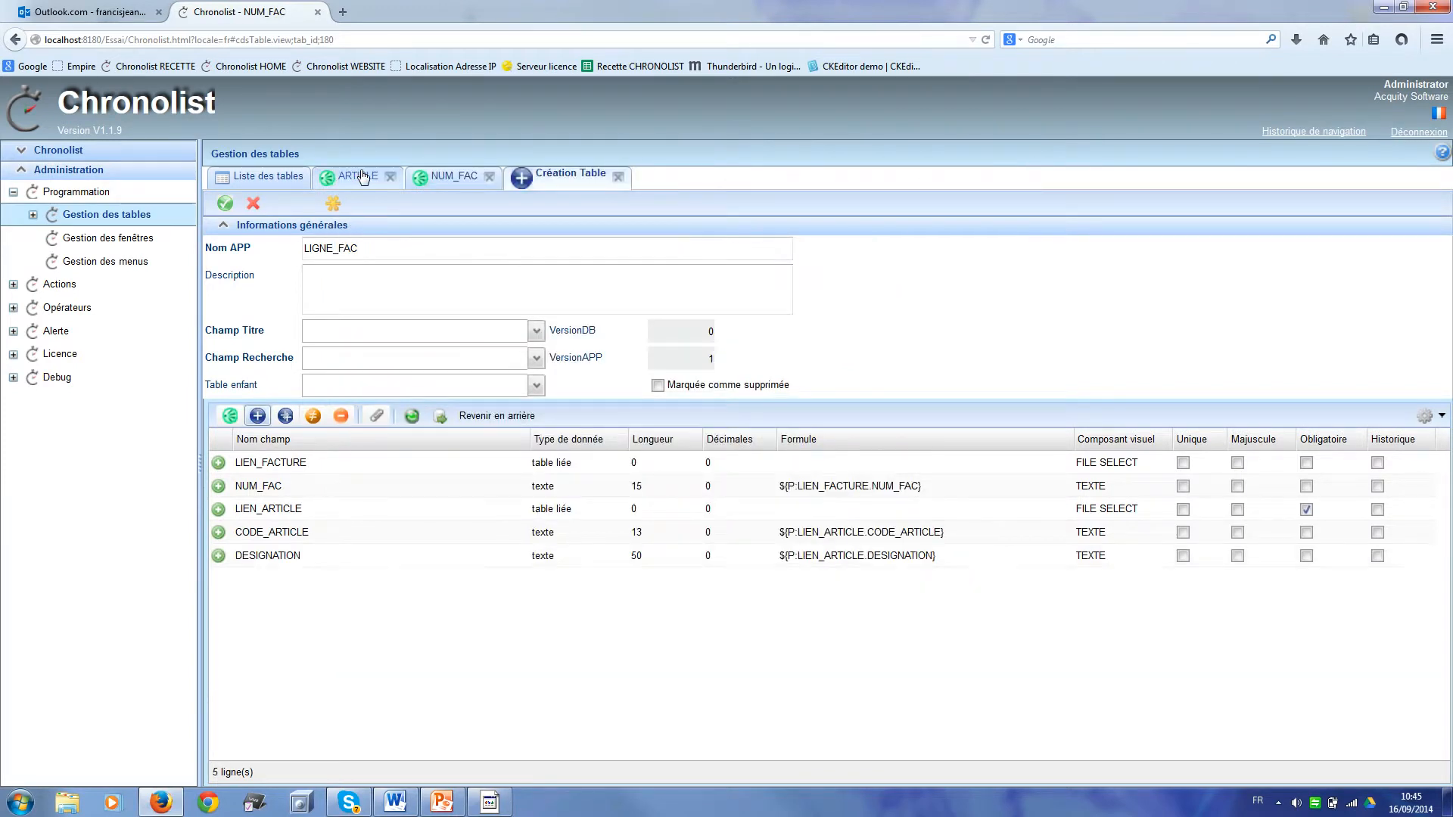
Step: Add PRIX_UNIT_TTC as a real field with formula ${P:LIEN_ARTICLE.PRIX_VENTE}
click(257, 416)
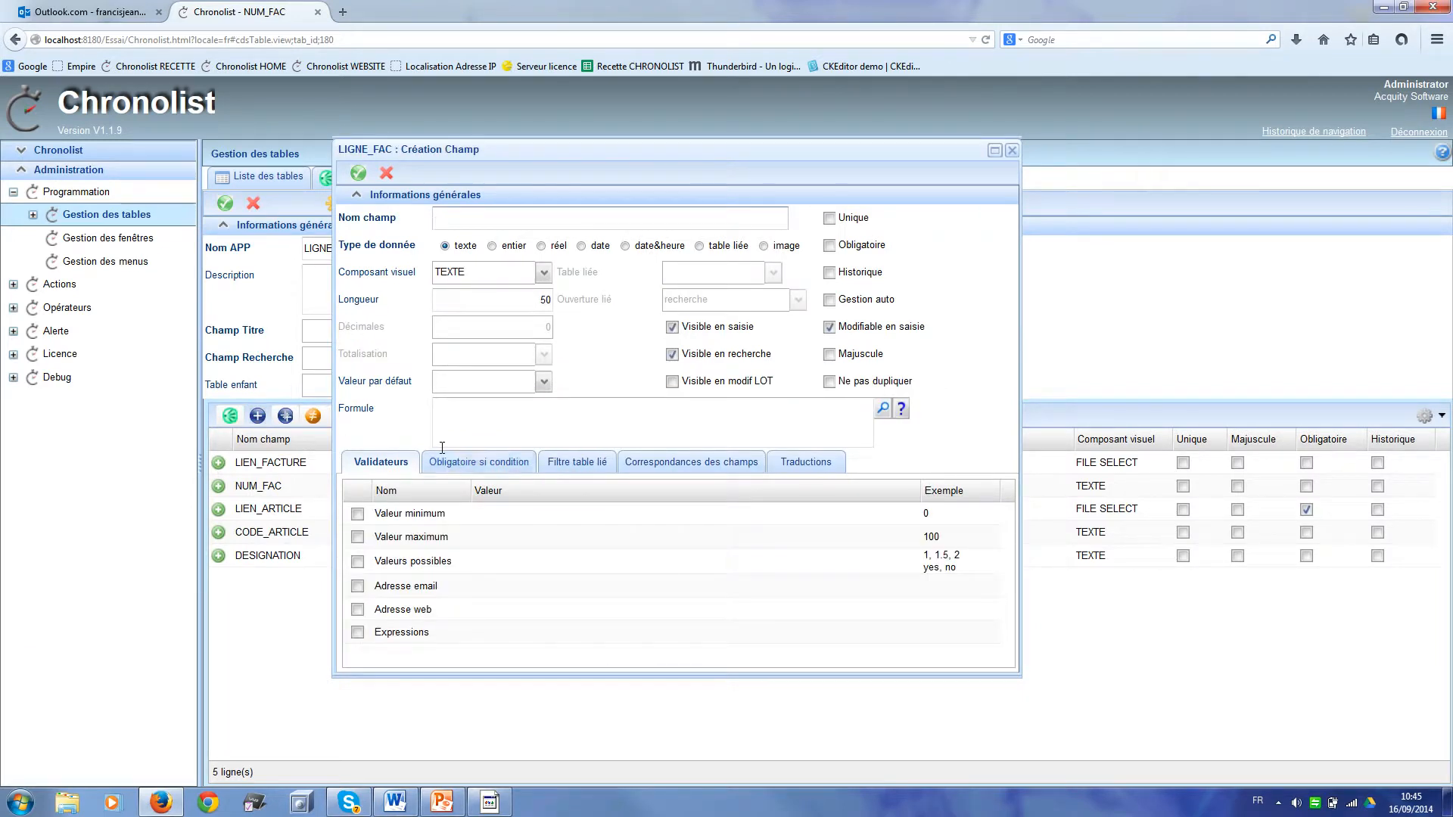
text(PRIX_UNIT_TTC)
click(545, 248)
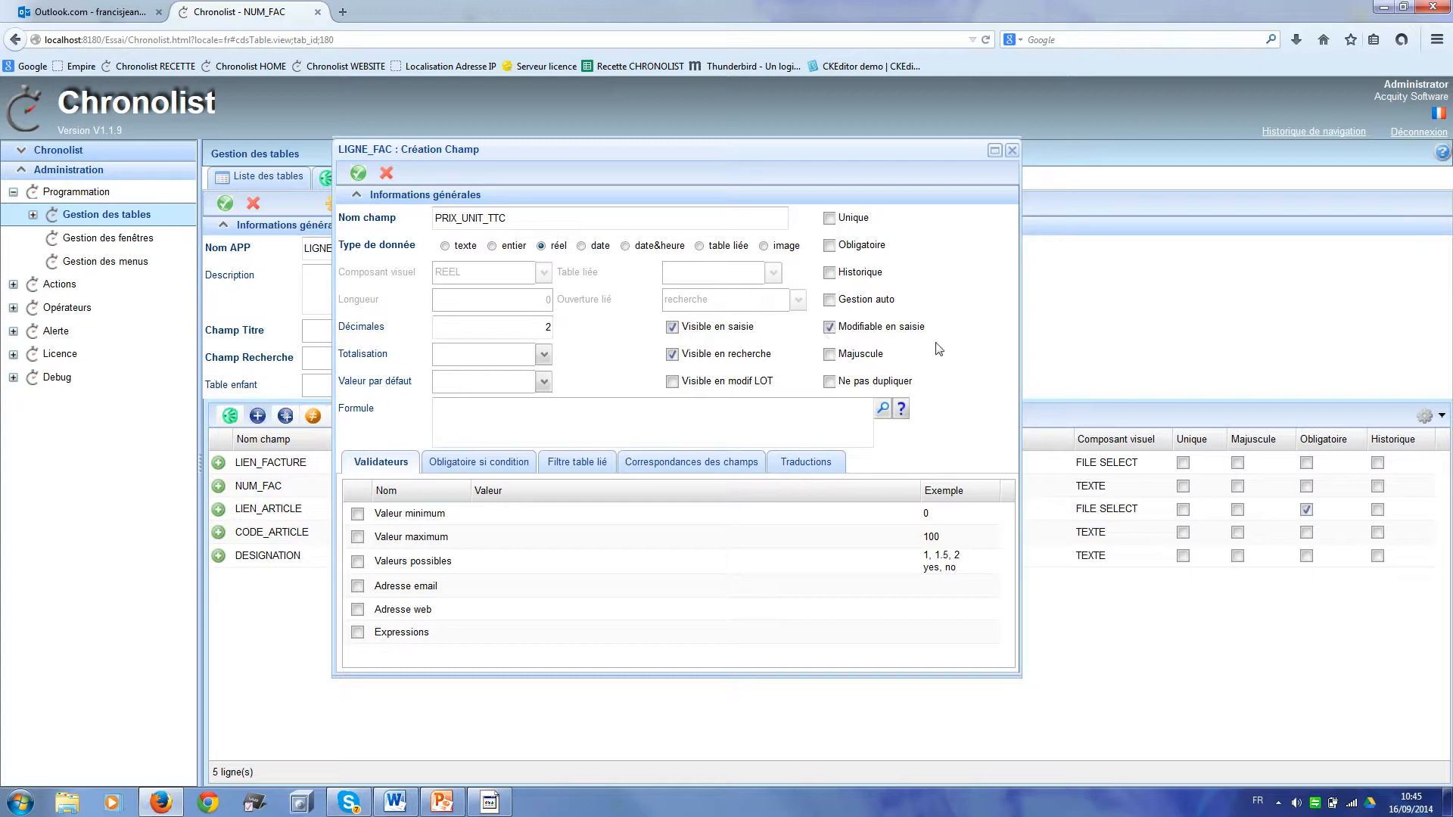
click(883, 410)
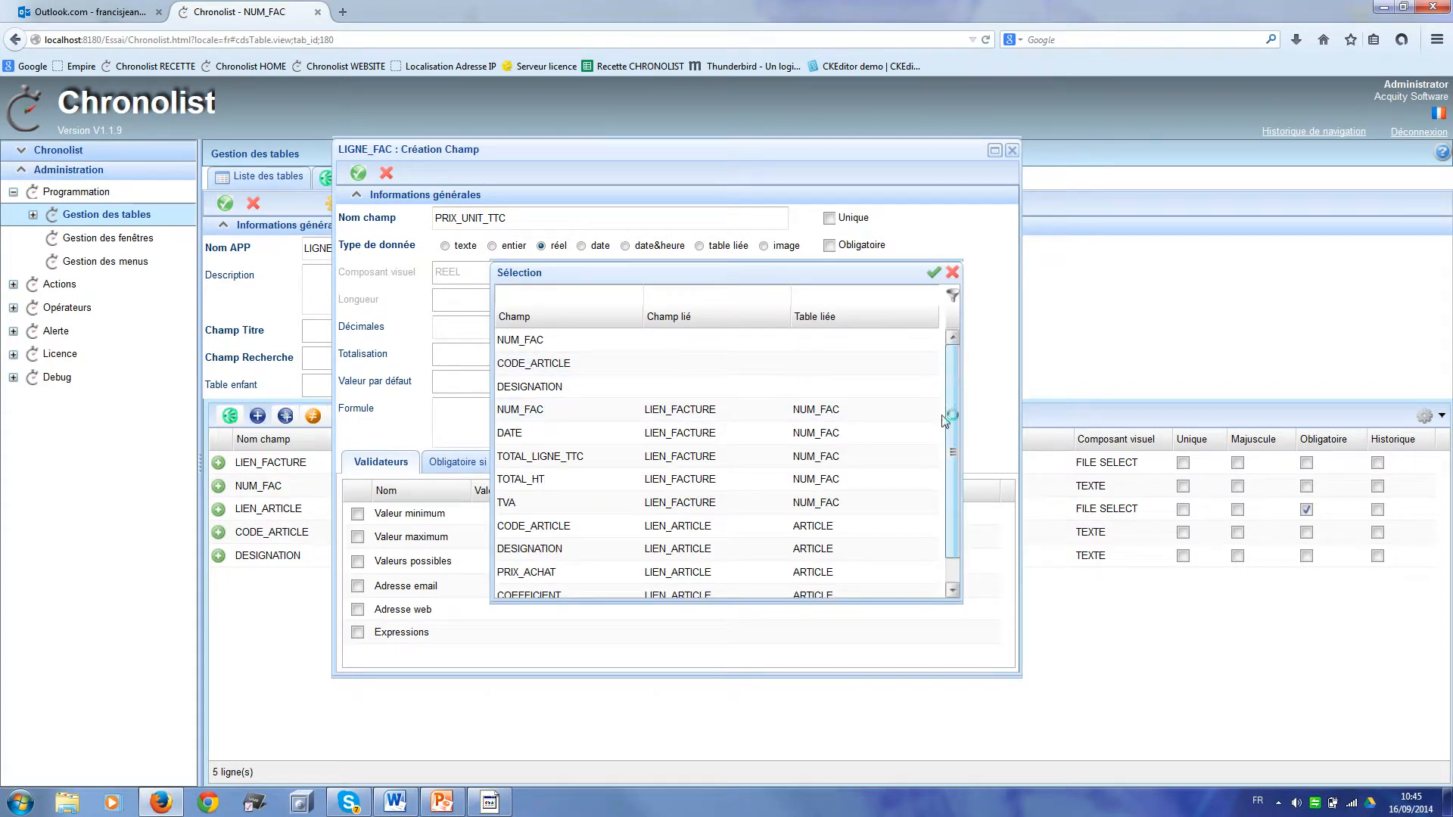
scroll(946, 420, down, 1)
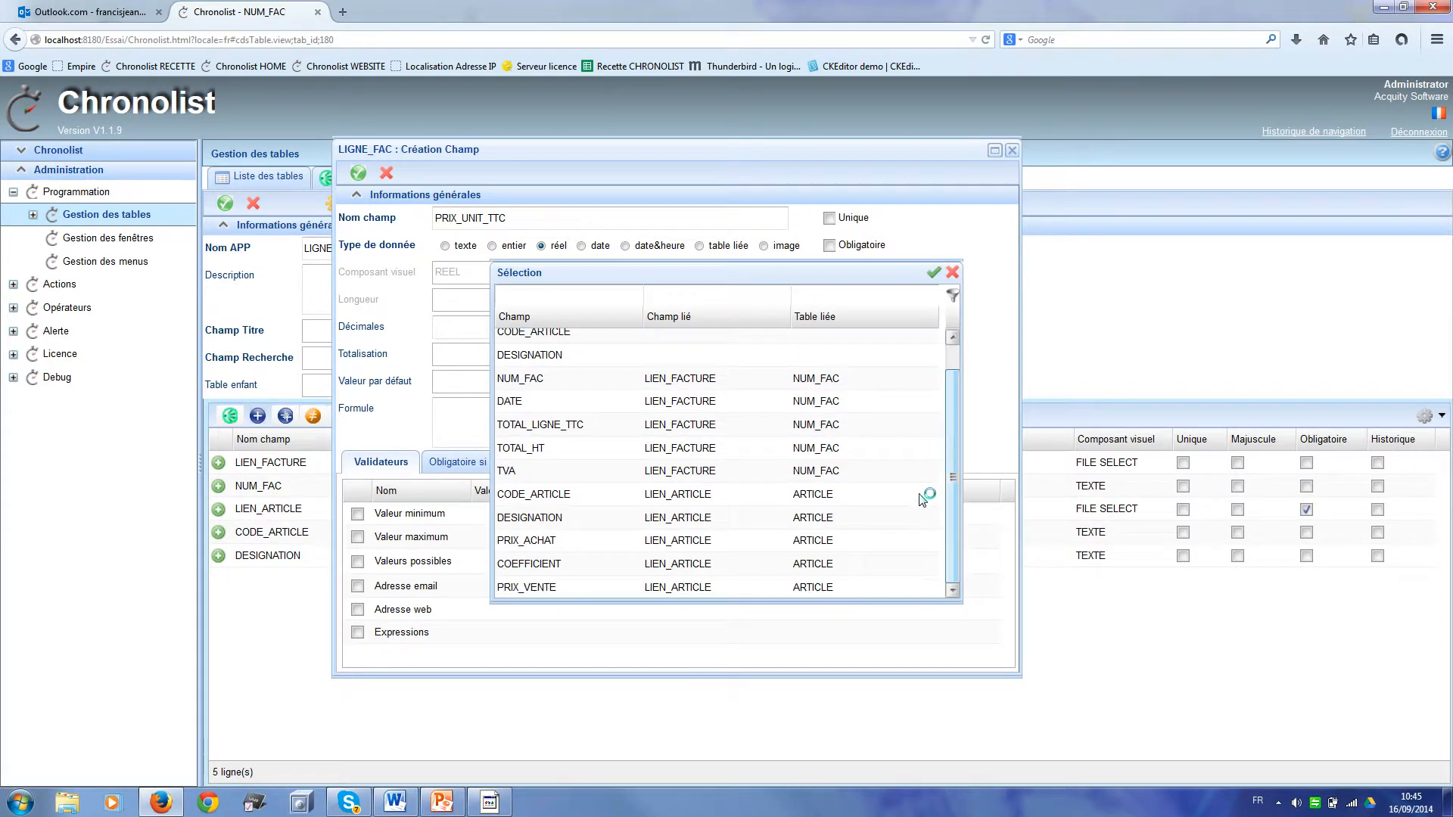
double_click(587, 589)
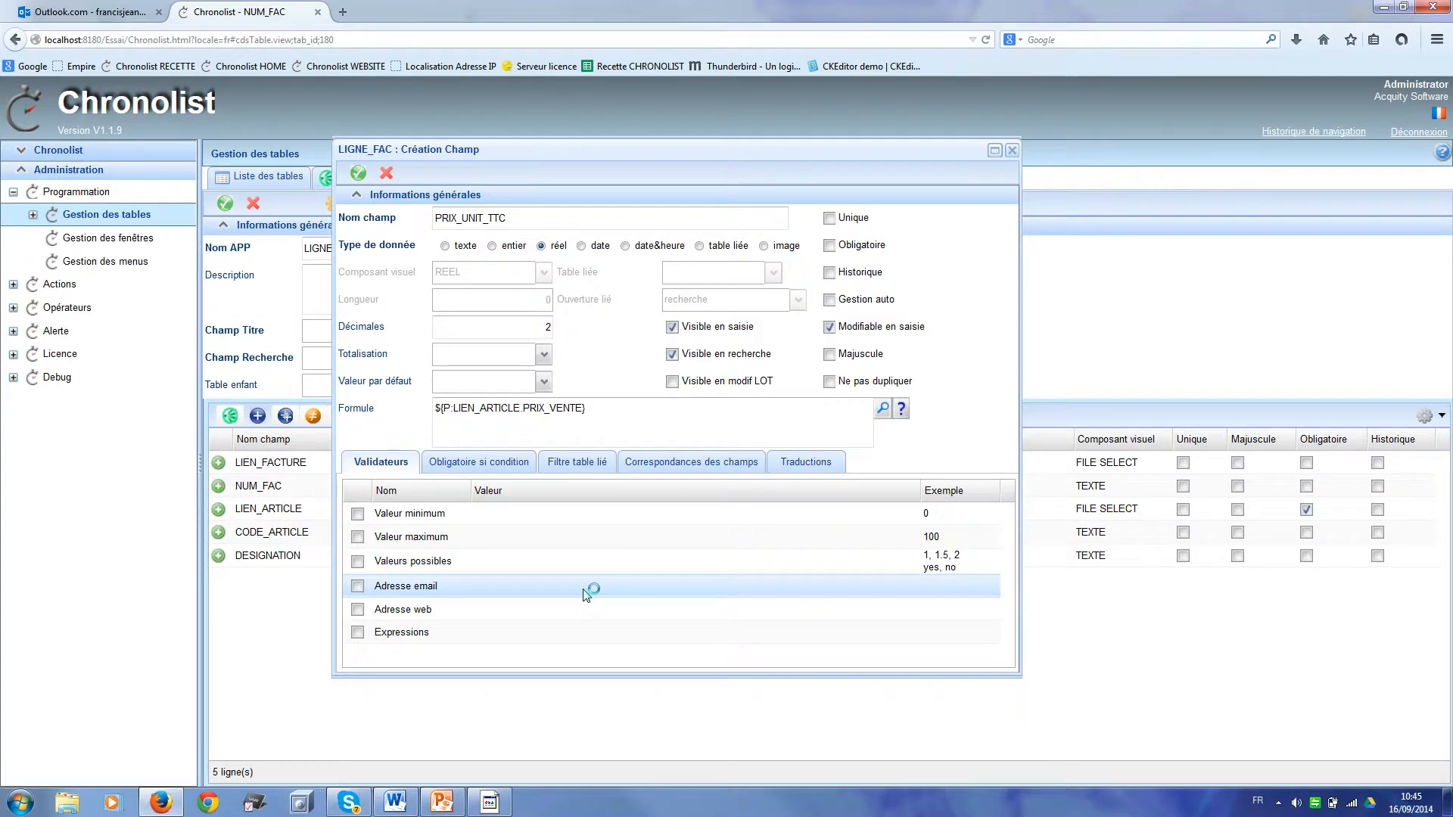
click(358, 174)
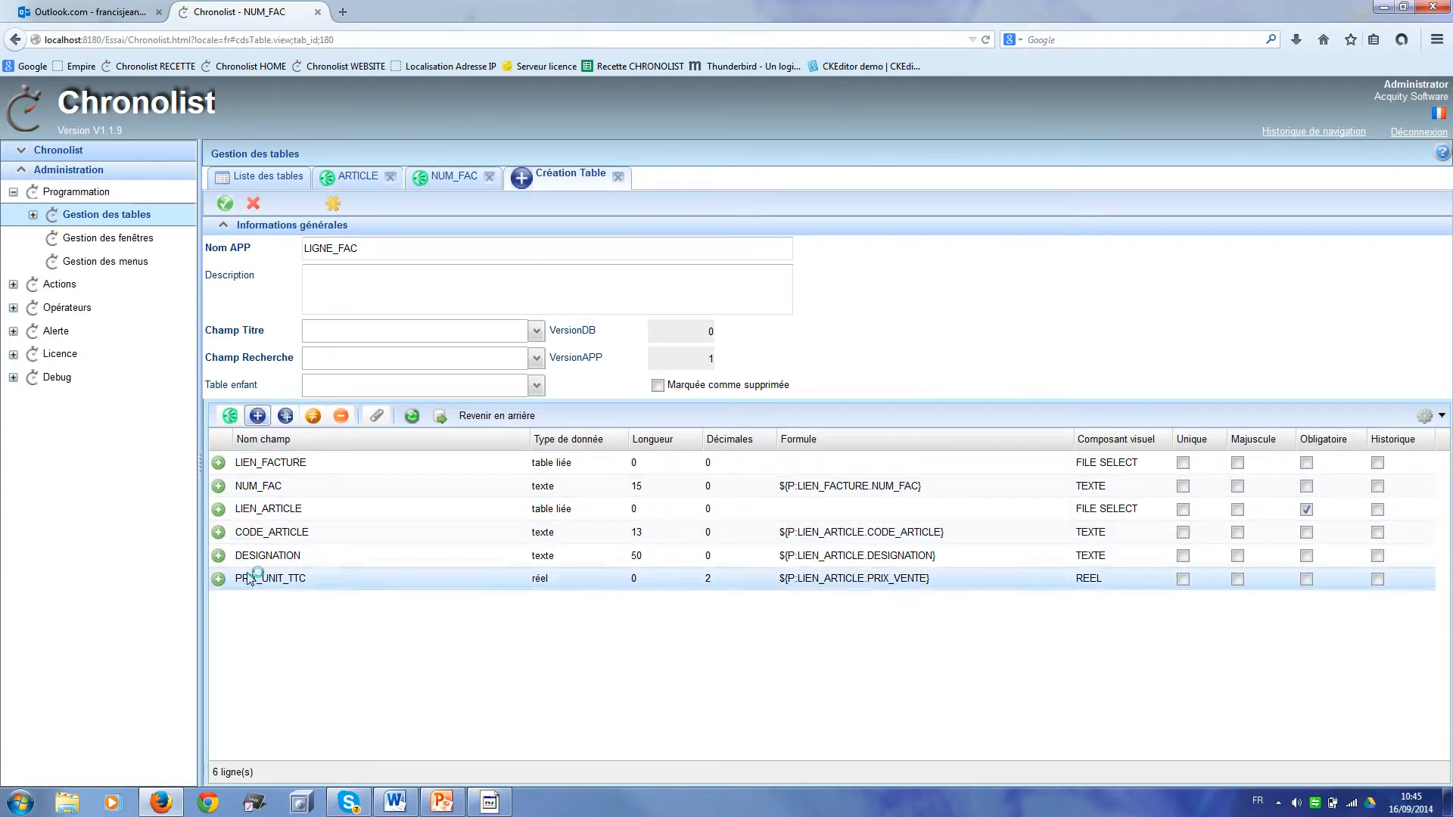
Step: Create the QUANTITE integer field in LIGNE_FAC
click(257, 417)
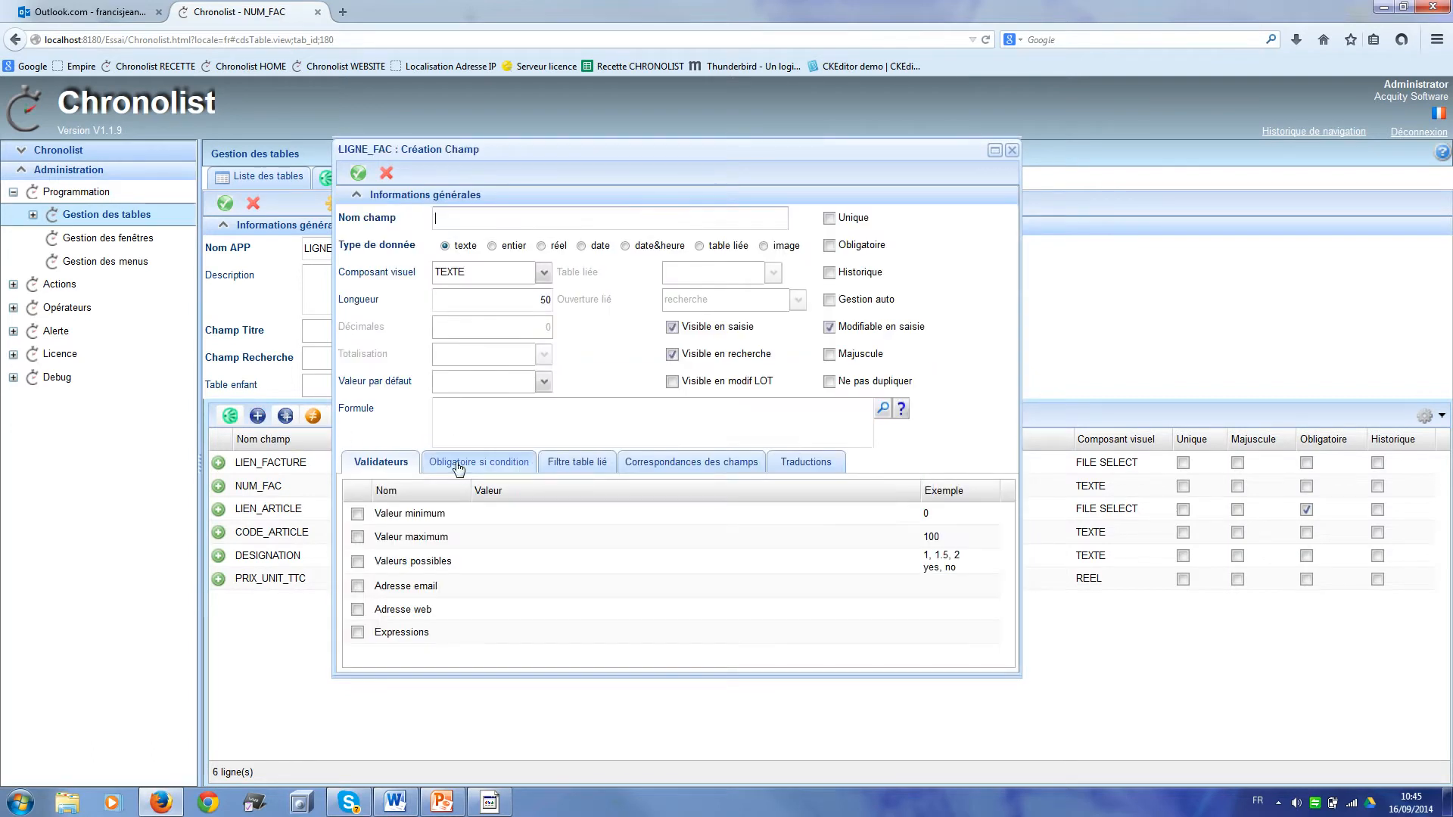
text(QUANTITE)
click(493, 247)
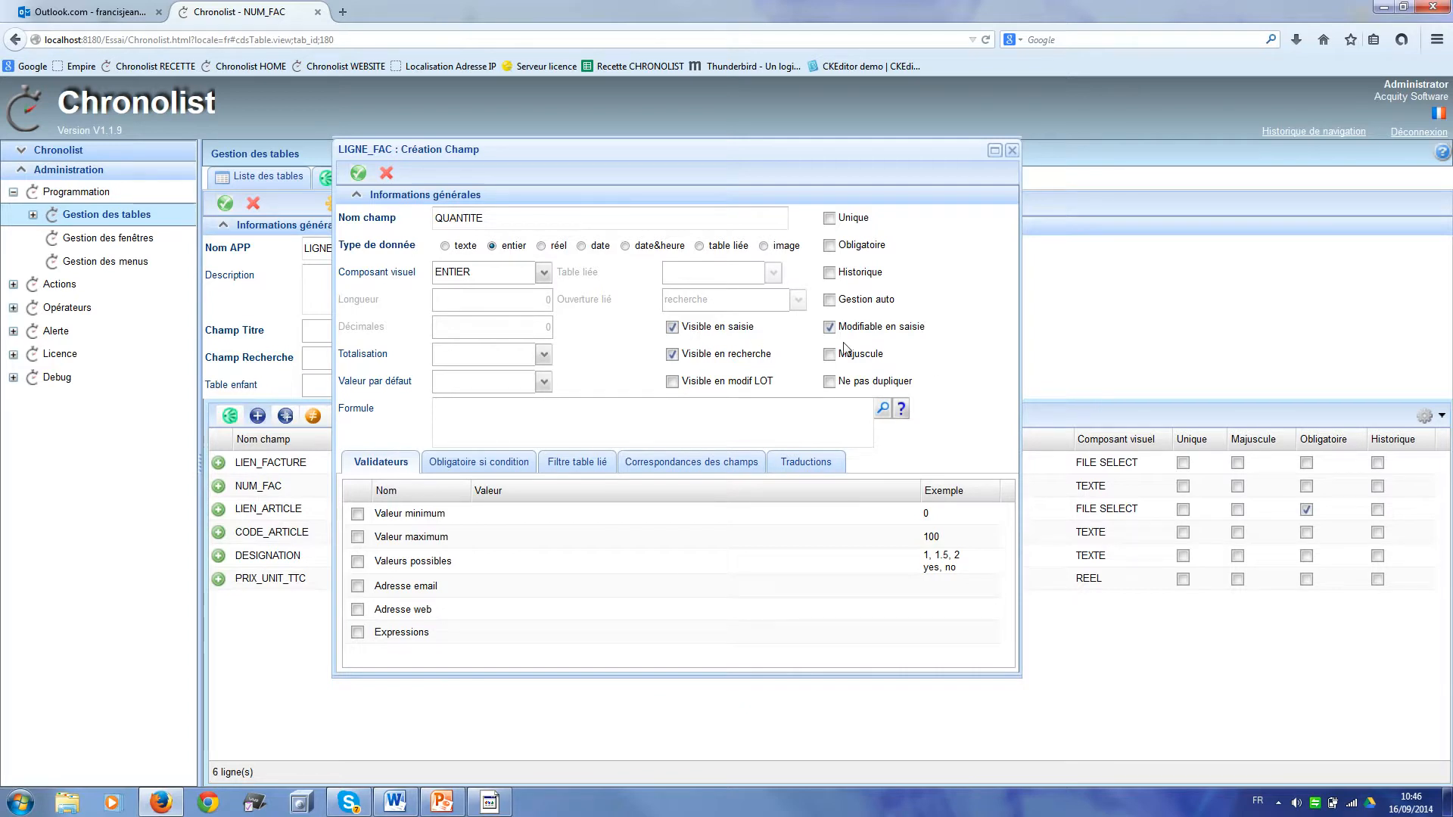
click(359, 173)
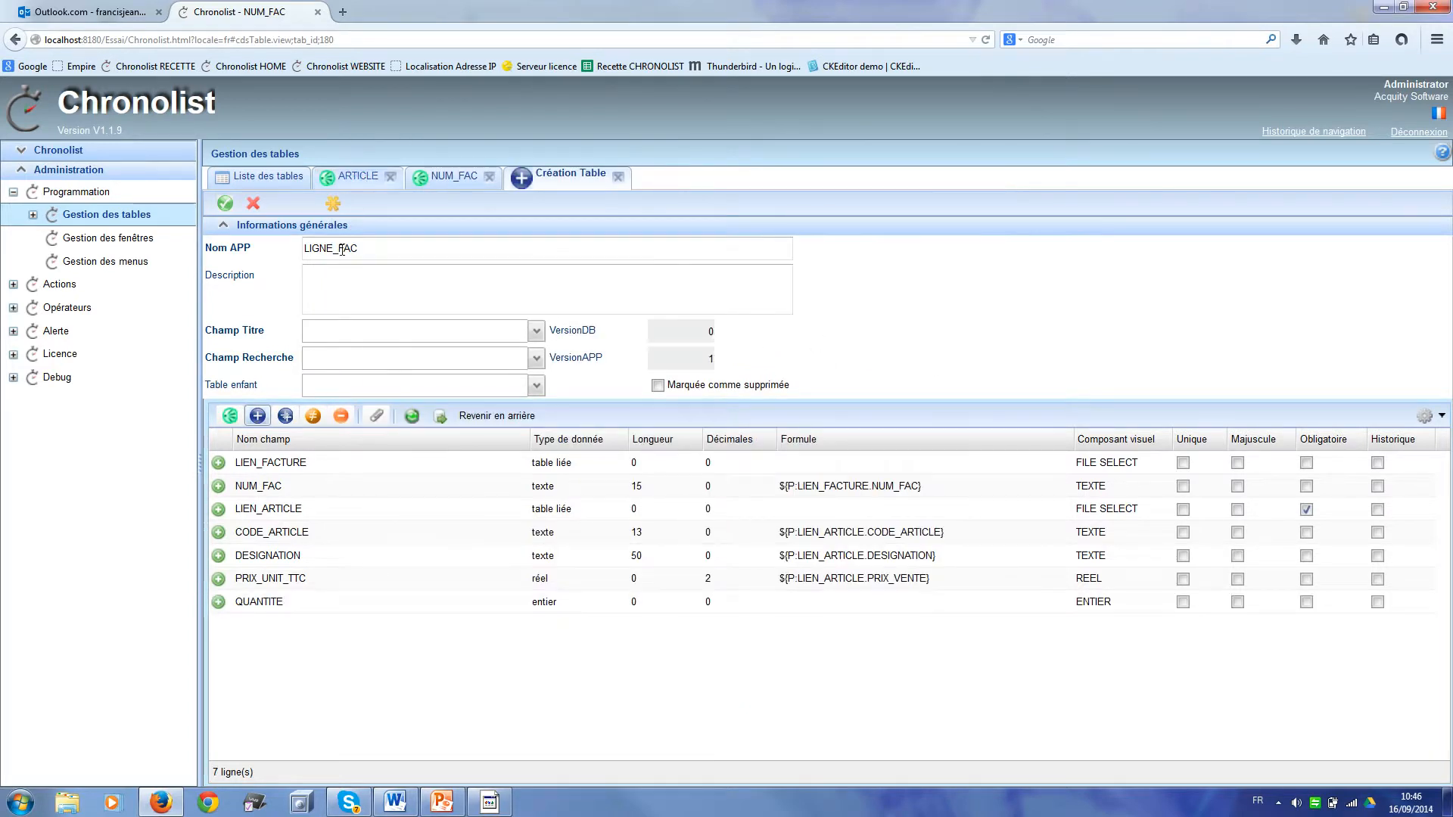
Step: Reopen QUANTITE and give it a default value of 1
click(256, 416)
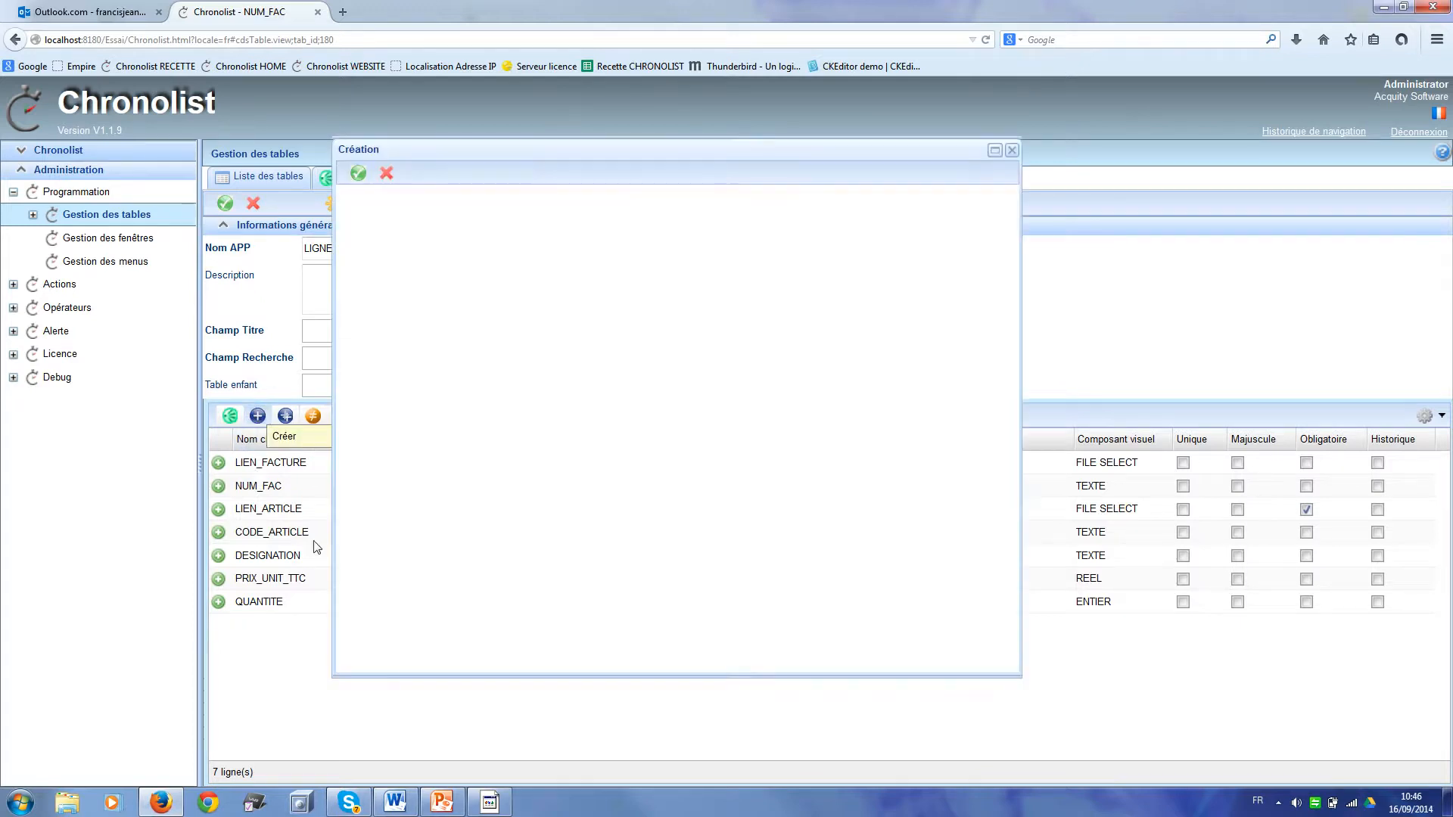
click(1011, 150)
double_click(425, 604)
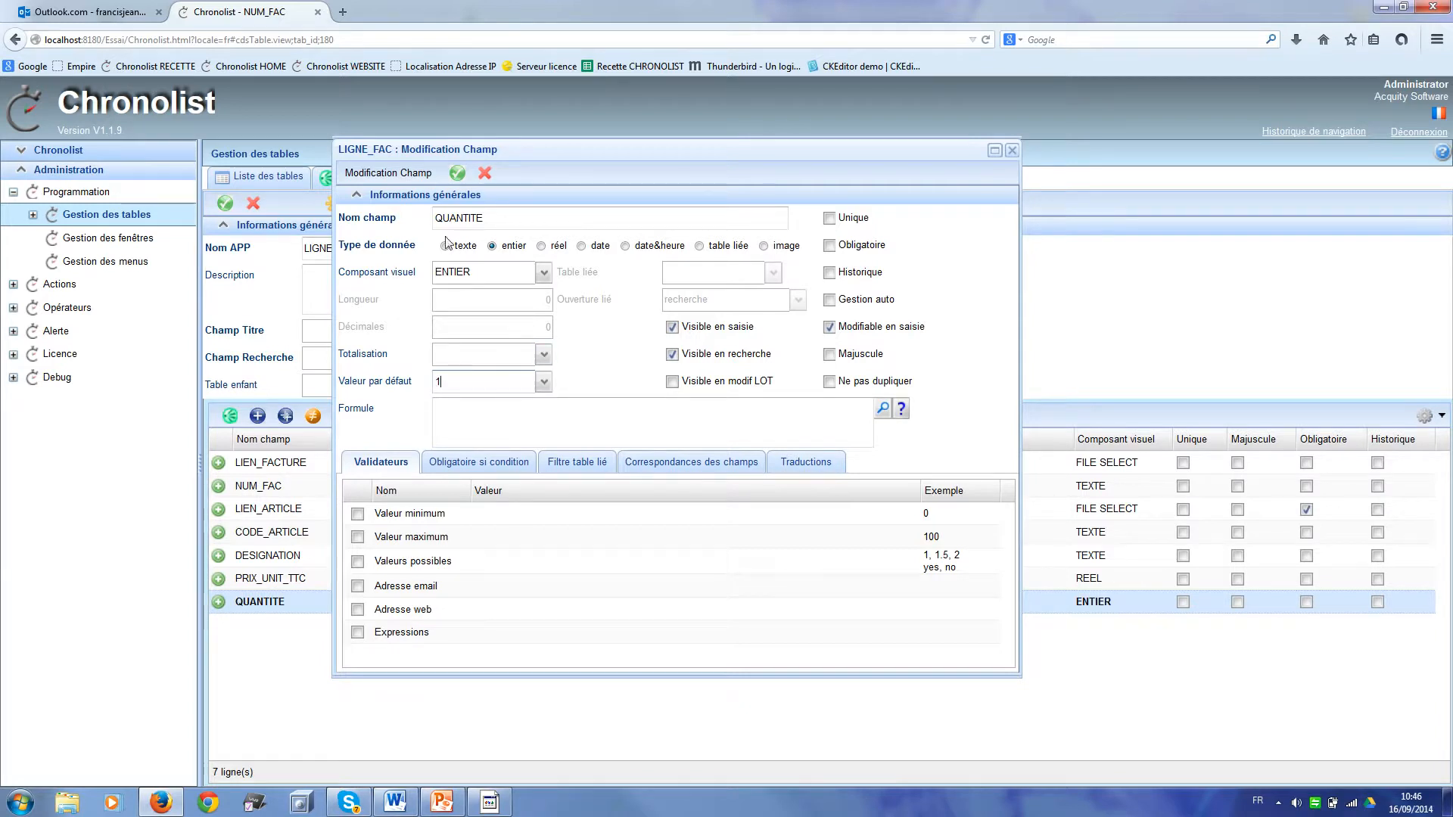
click(454, 172)
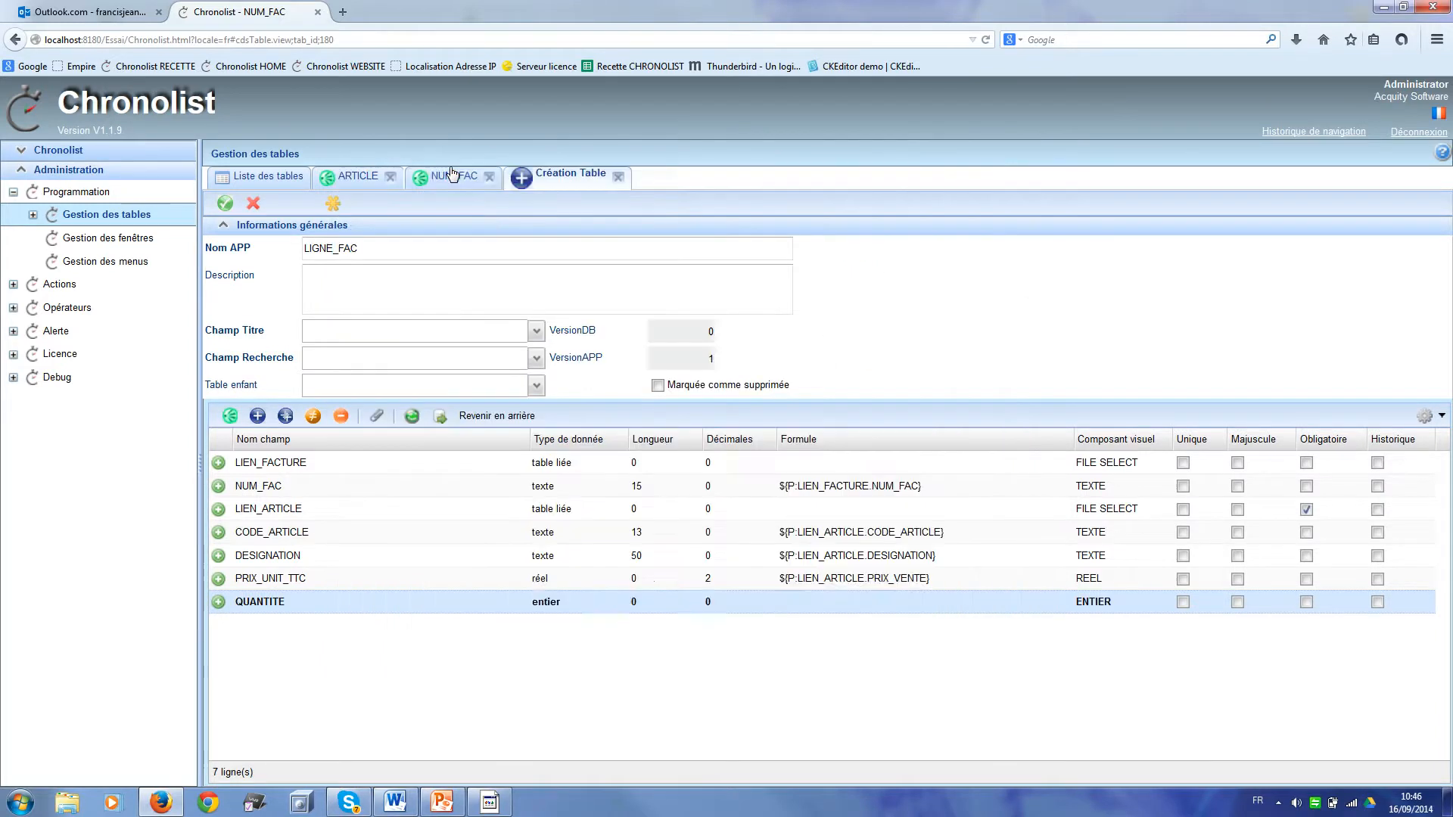
Step: Add PRIX_LIGNE_TTC, a real field computed as ${P:PRIX_UNIT_TTC}*${P:QUANTITE}
click(257, 416)
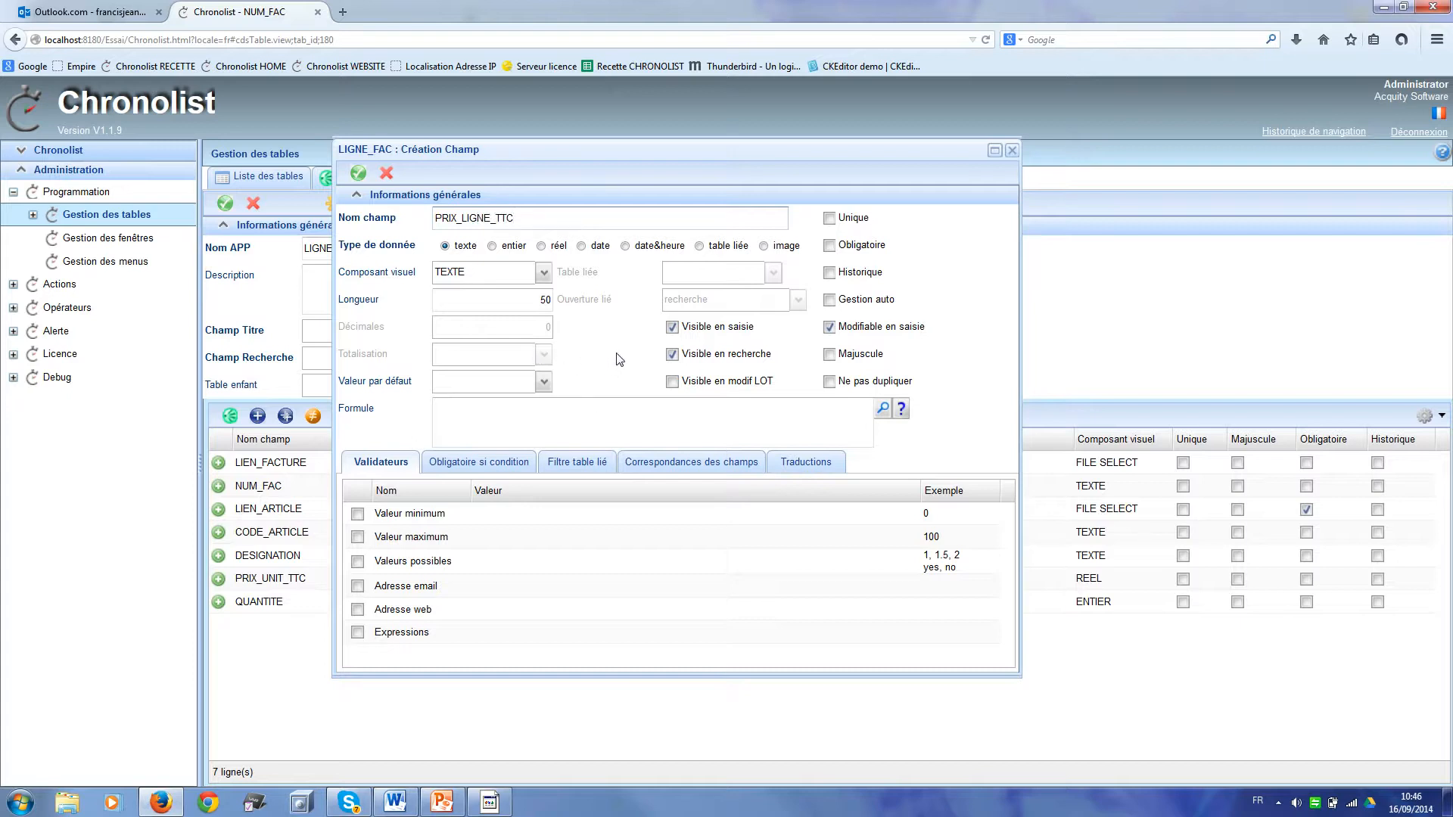
click(542, 246)
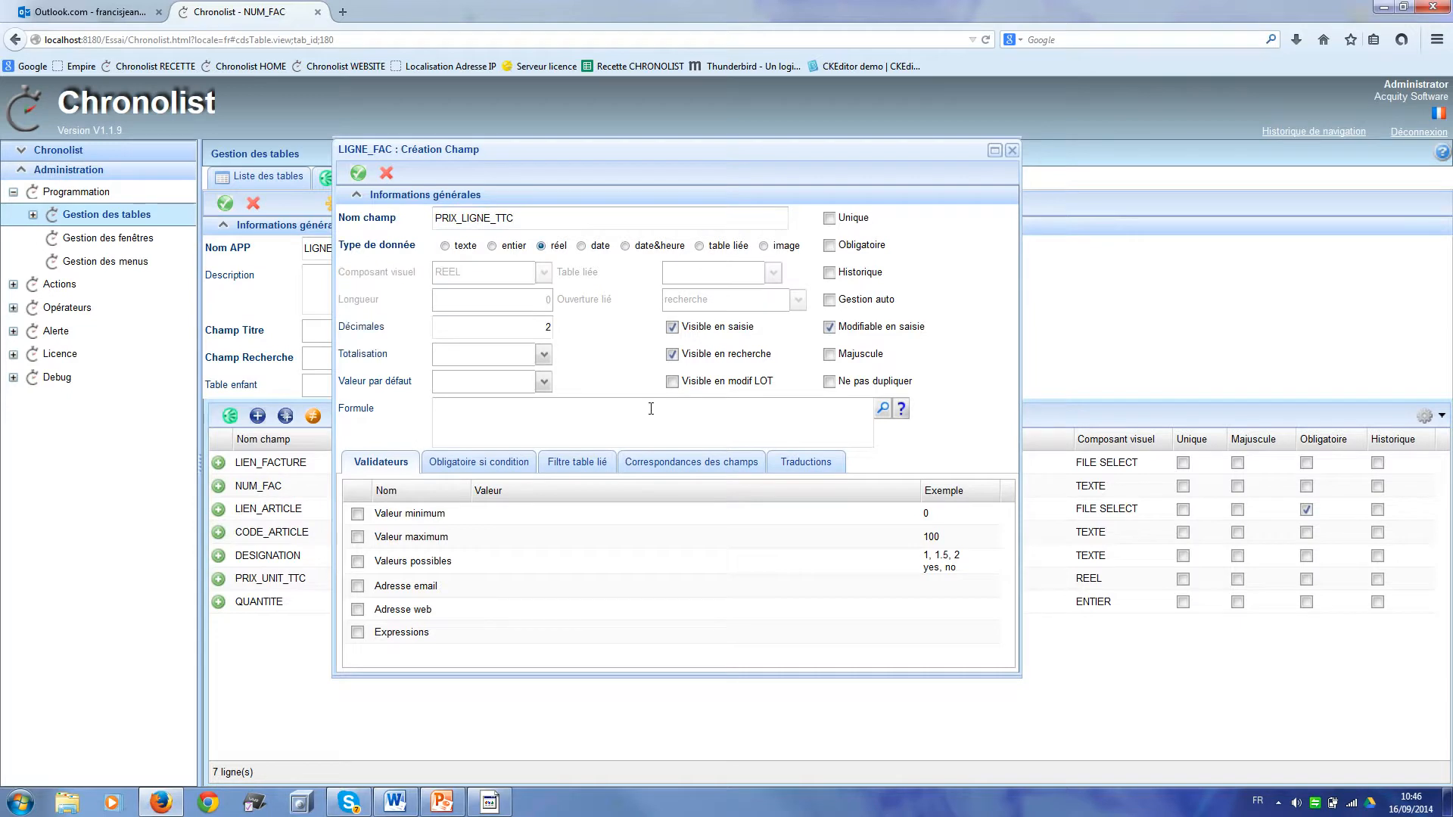
click(883, 413)
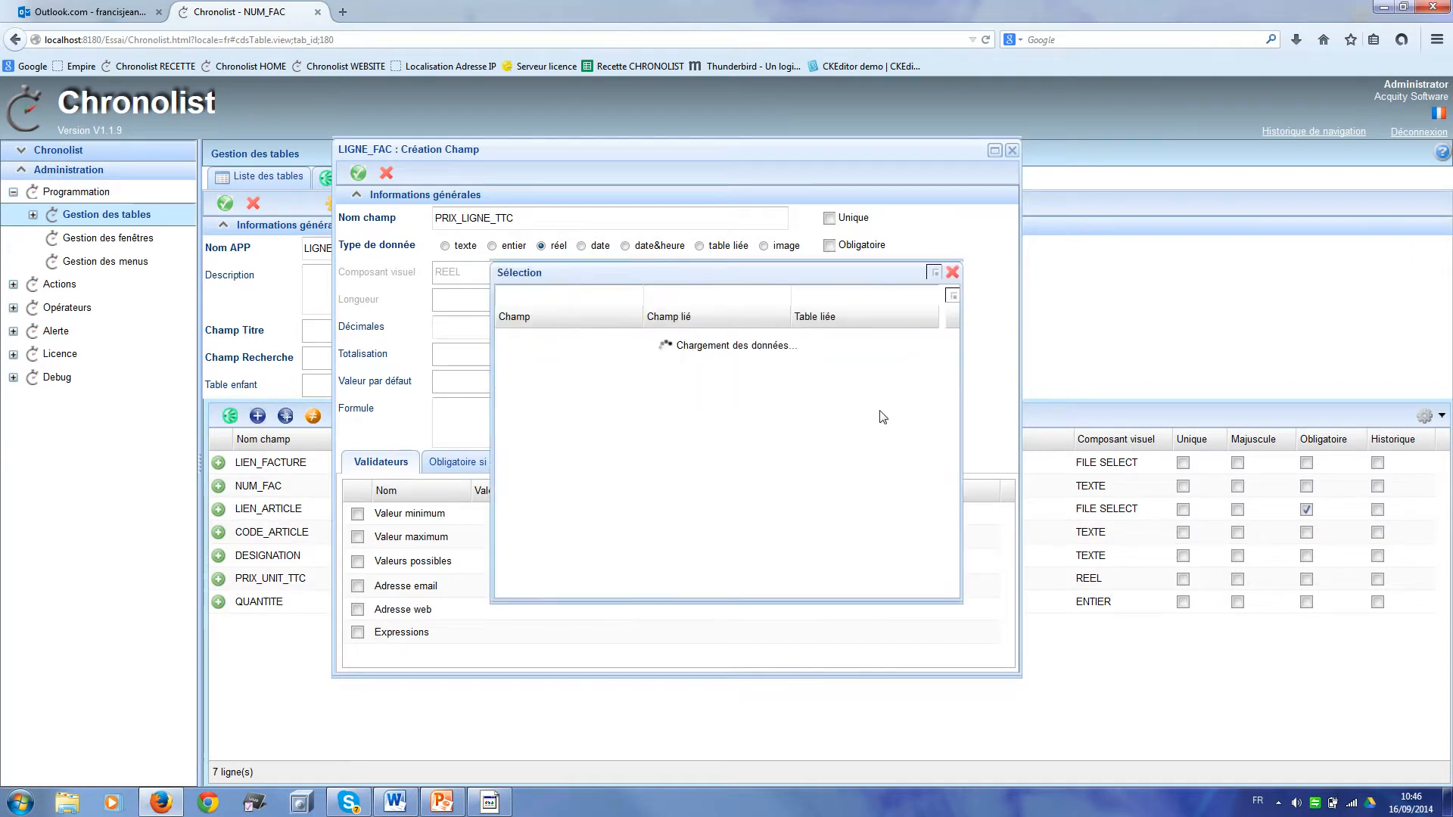
double_click(681, 410)
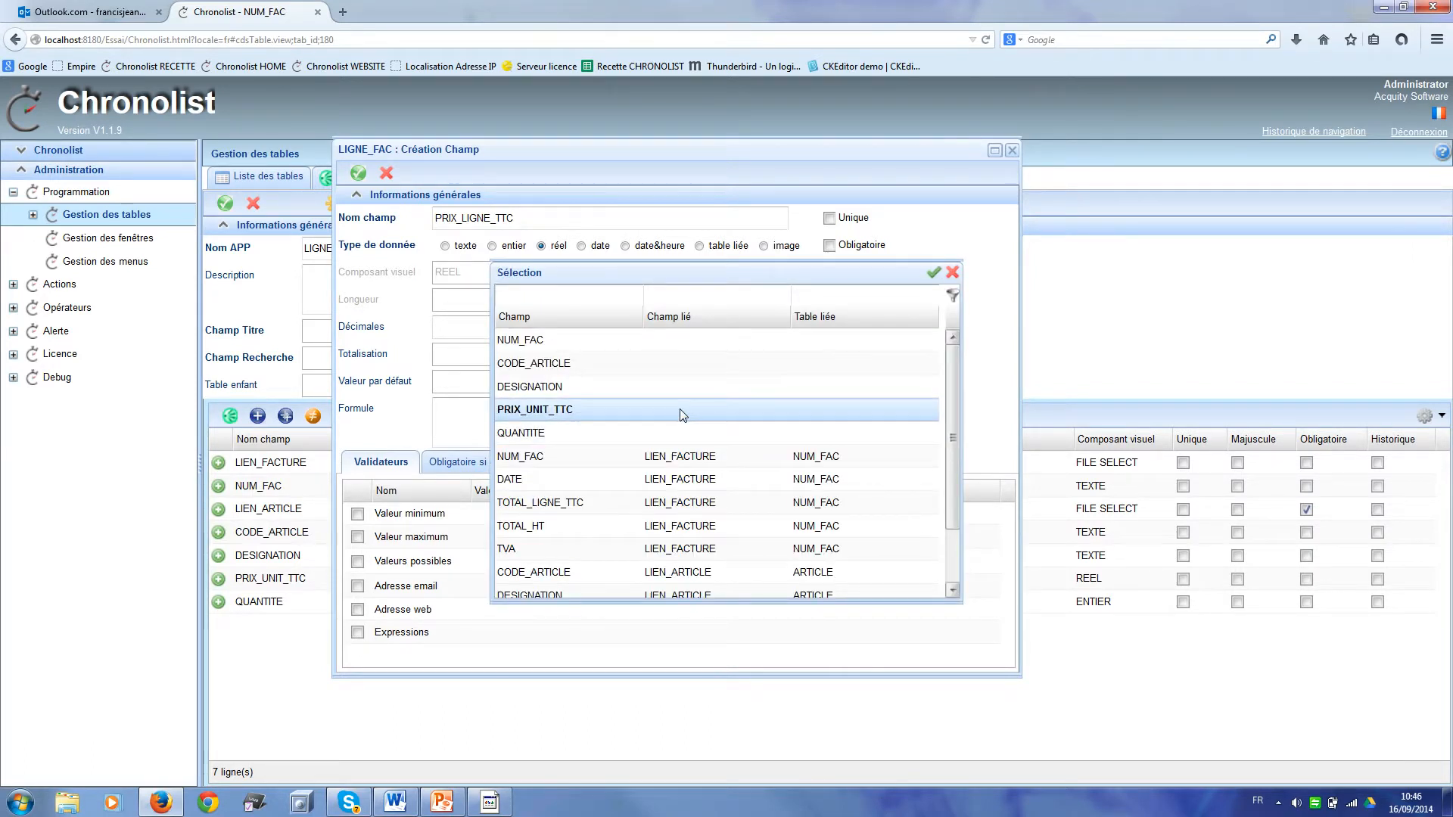
click(562, 409)
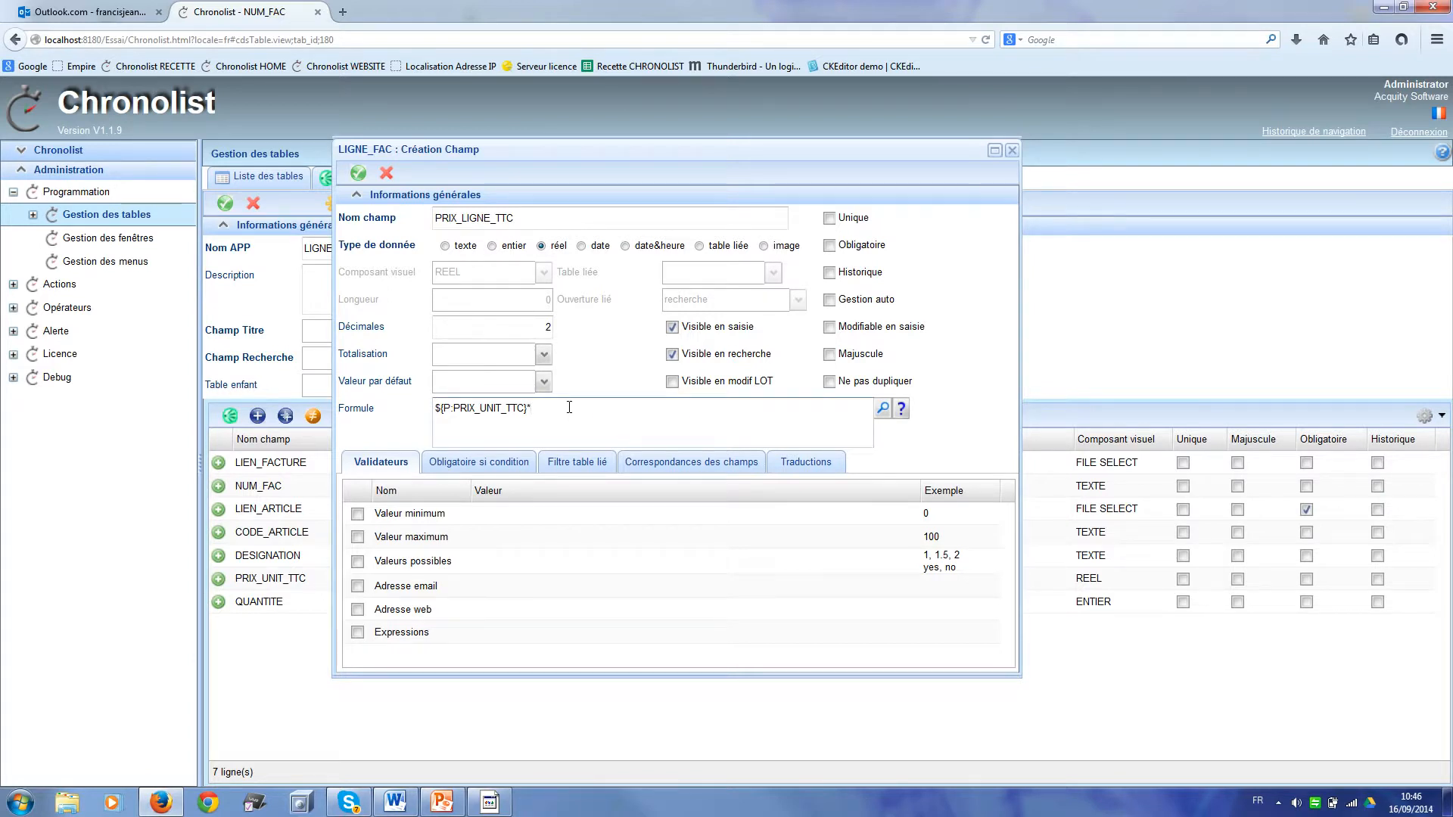
click(884, 414)
double_click(783, 438)
click(358, 175)
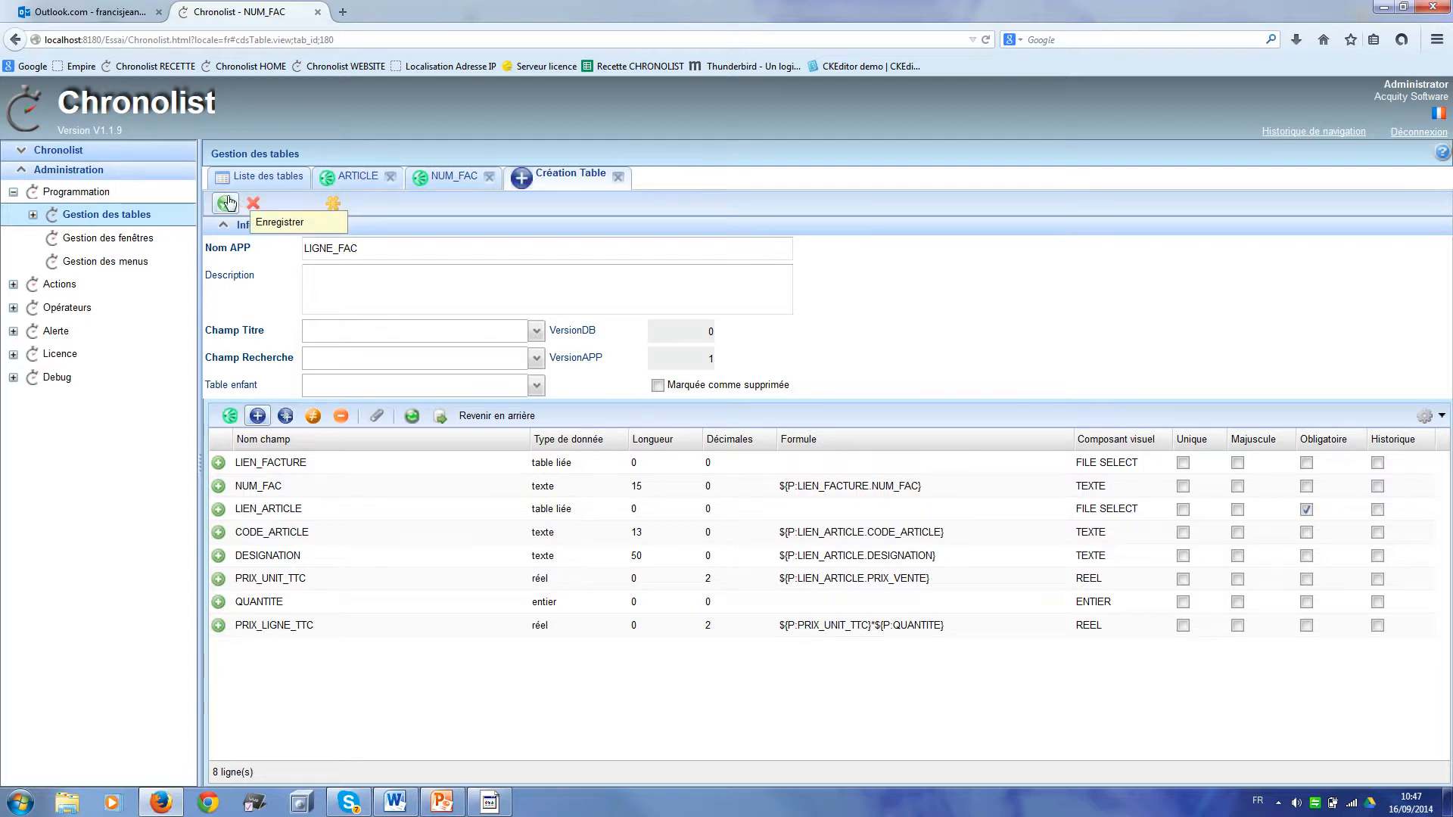
Step: Set LIGNE_FAC's title field to NUM_FAC and search field to DESIGNATION, then save
click(535, 333)
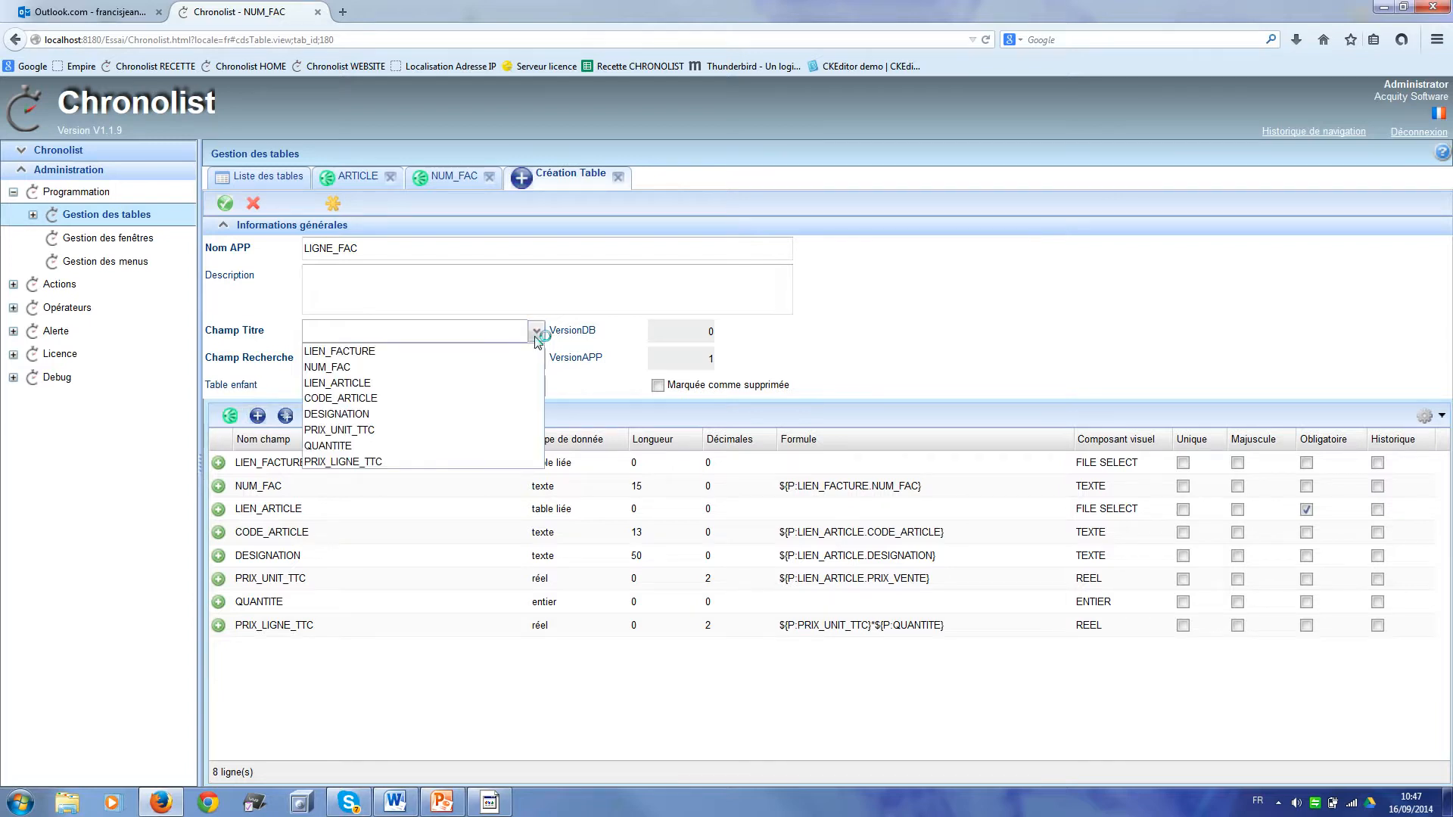
click(492, 371)
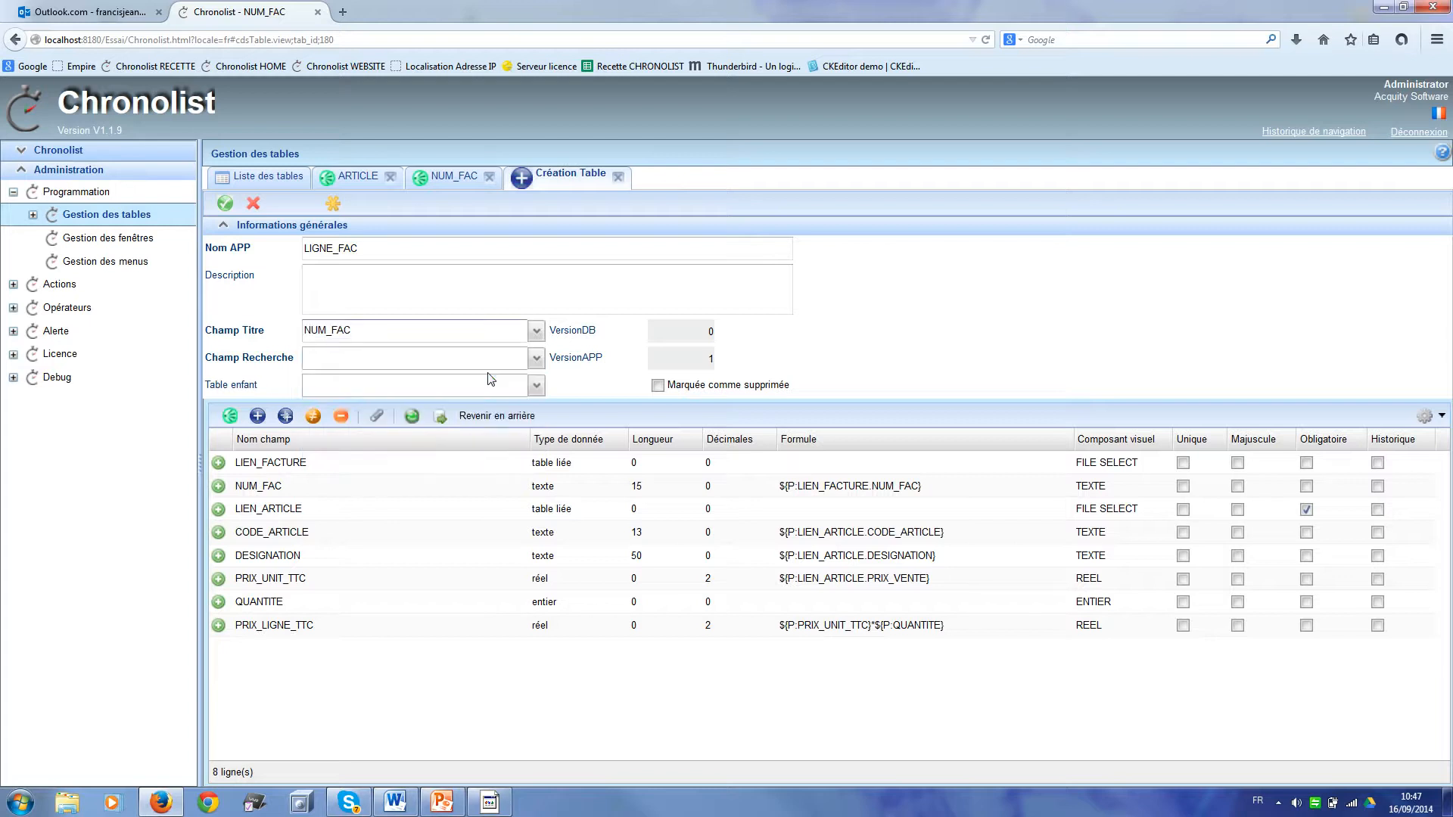
click(536, 359)
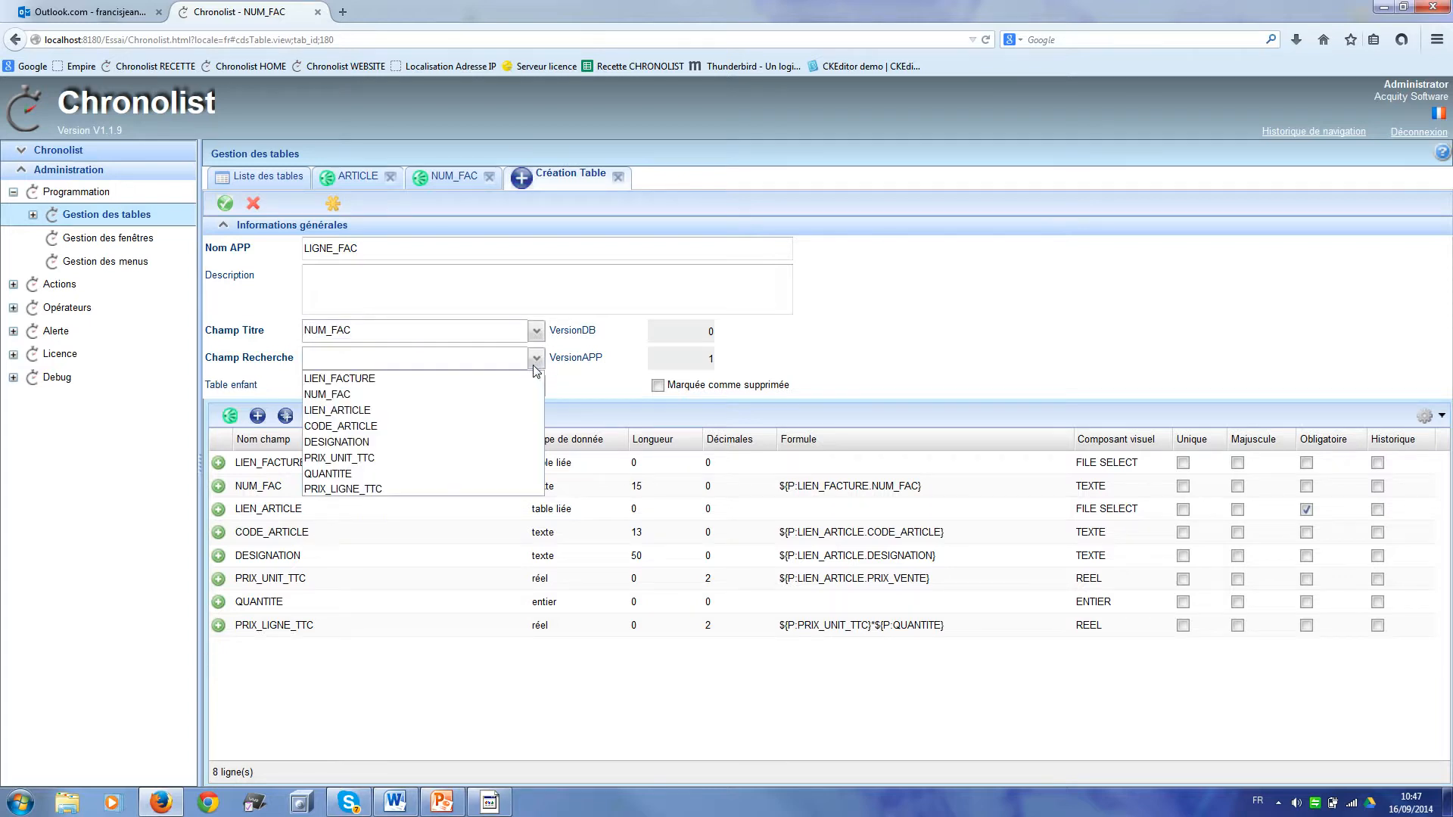
click(393, 444)
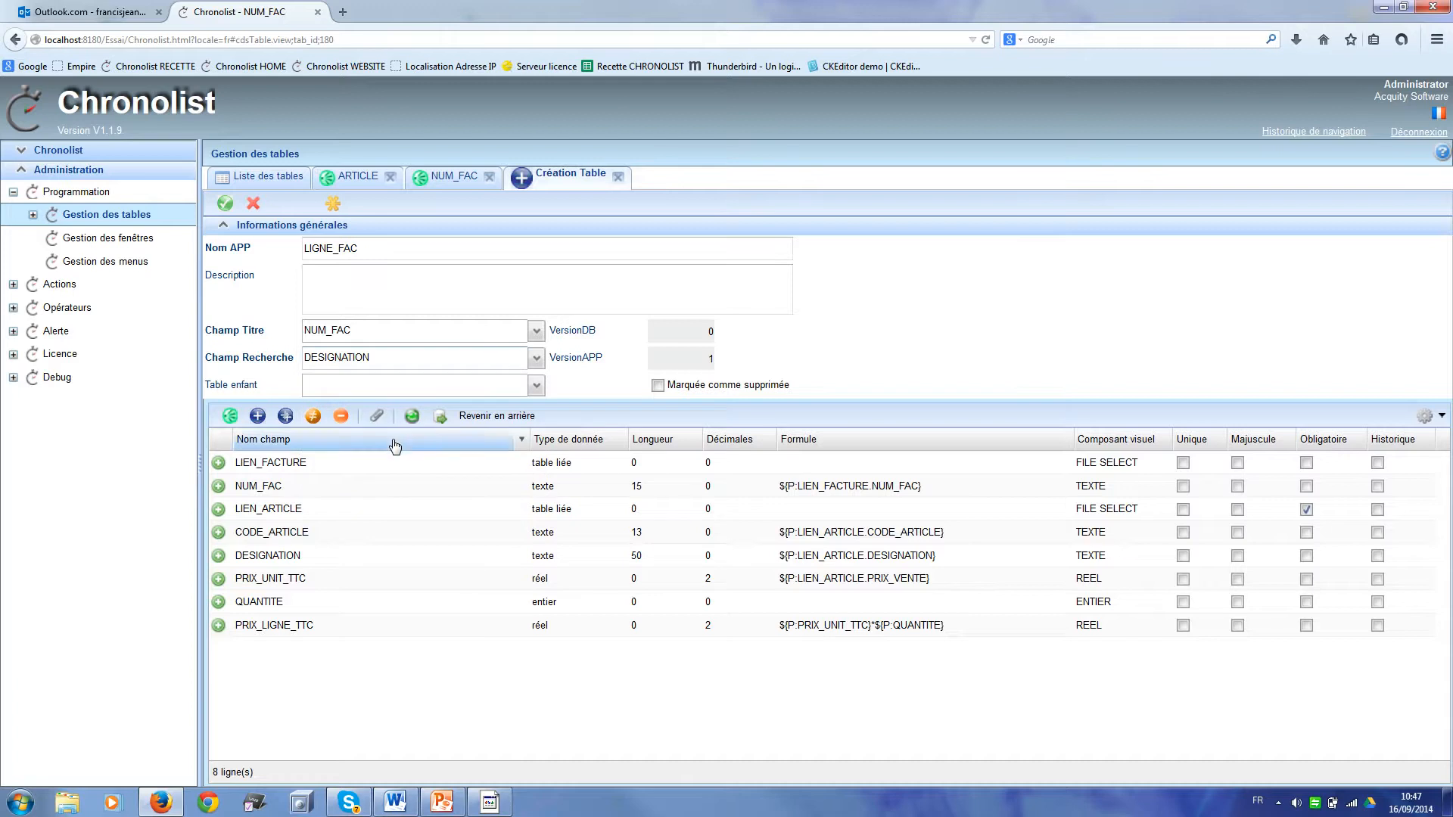
click(225, 204)
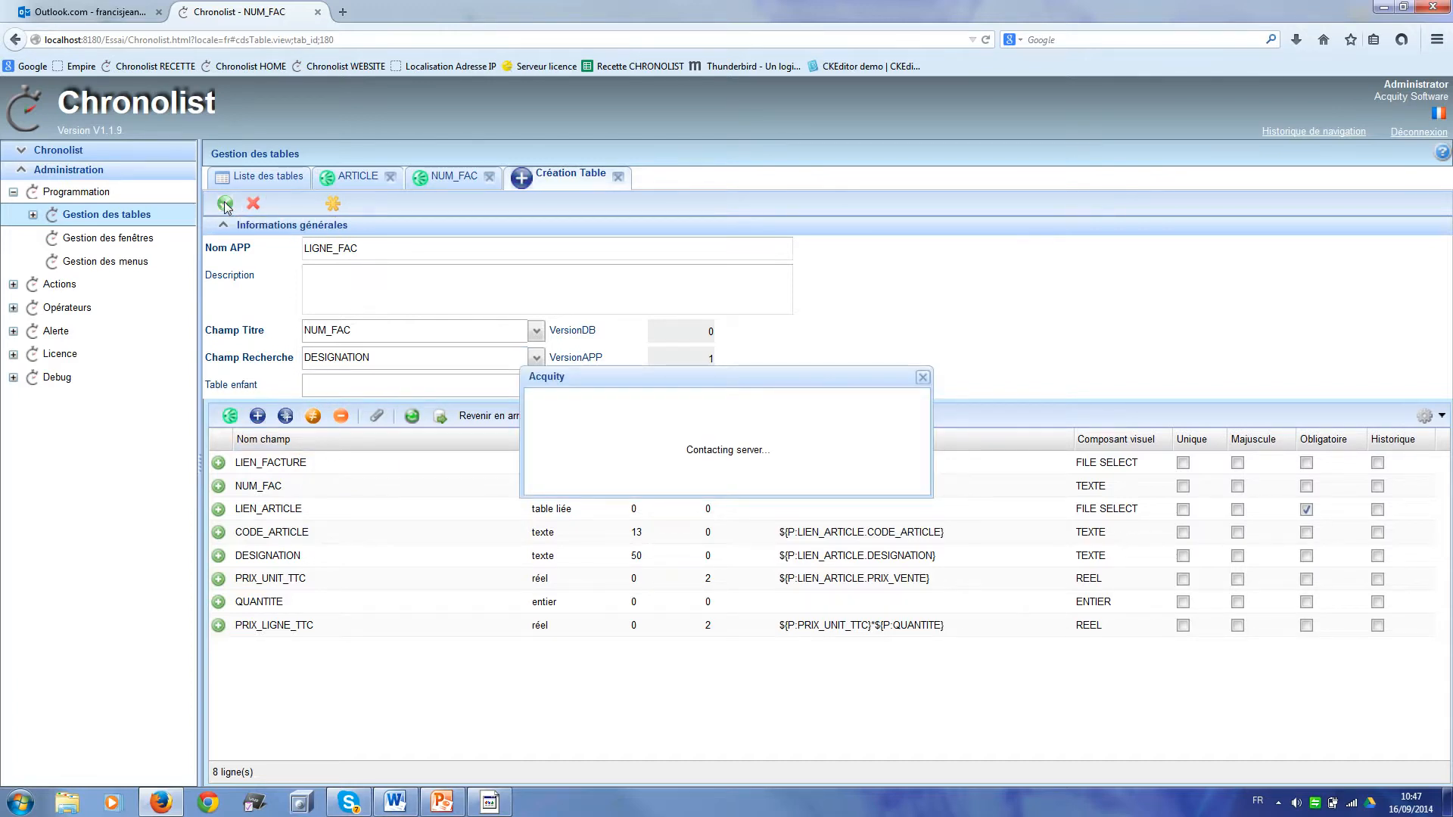
Step: Return to the table list and apply the database update
click(261, 177)
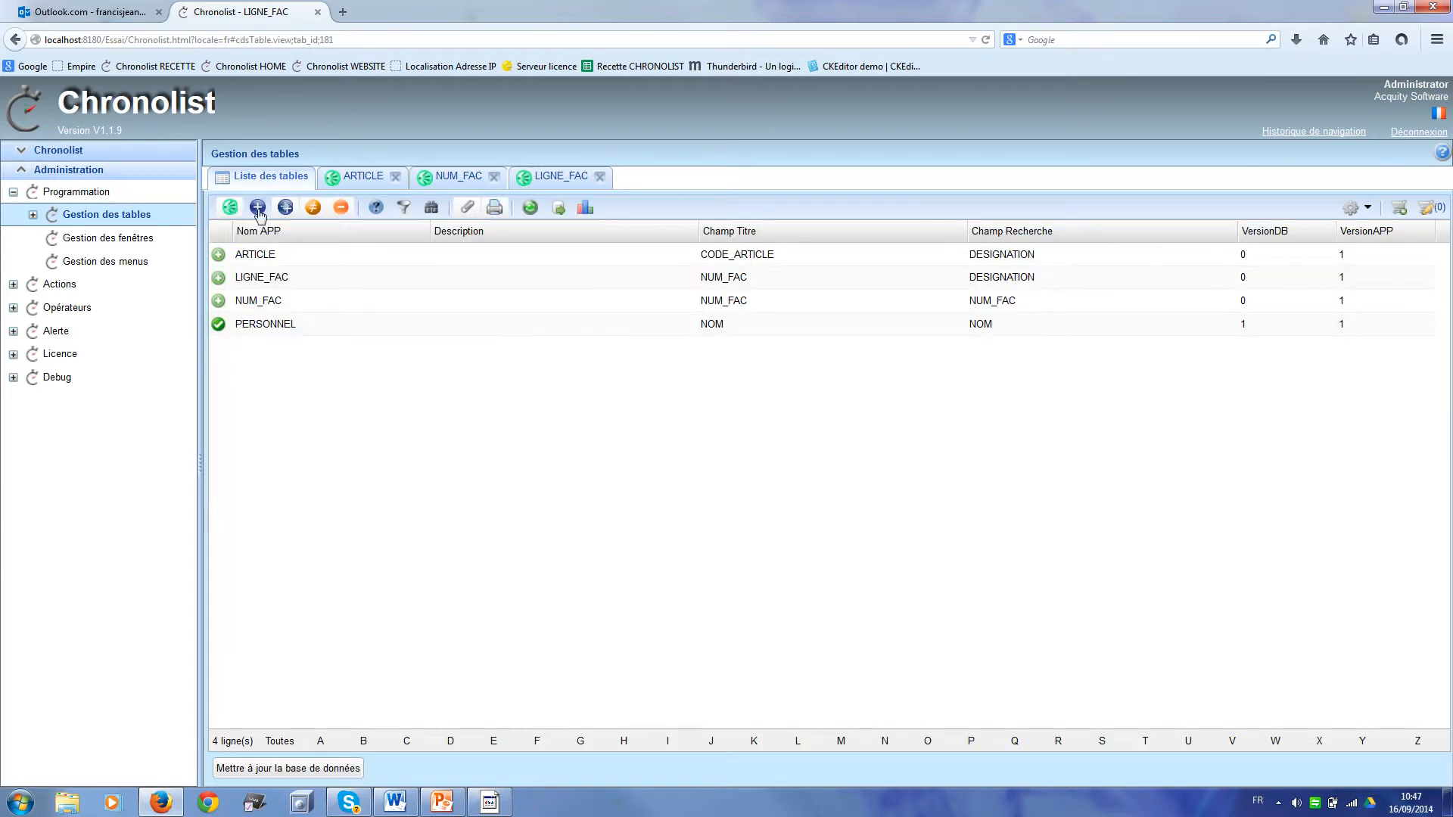
click(321, 769)
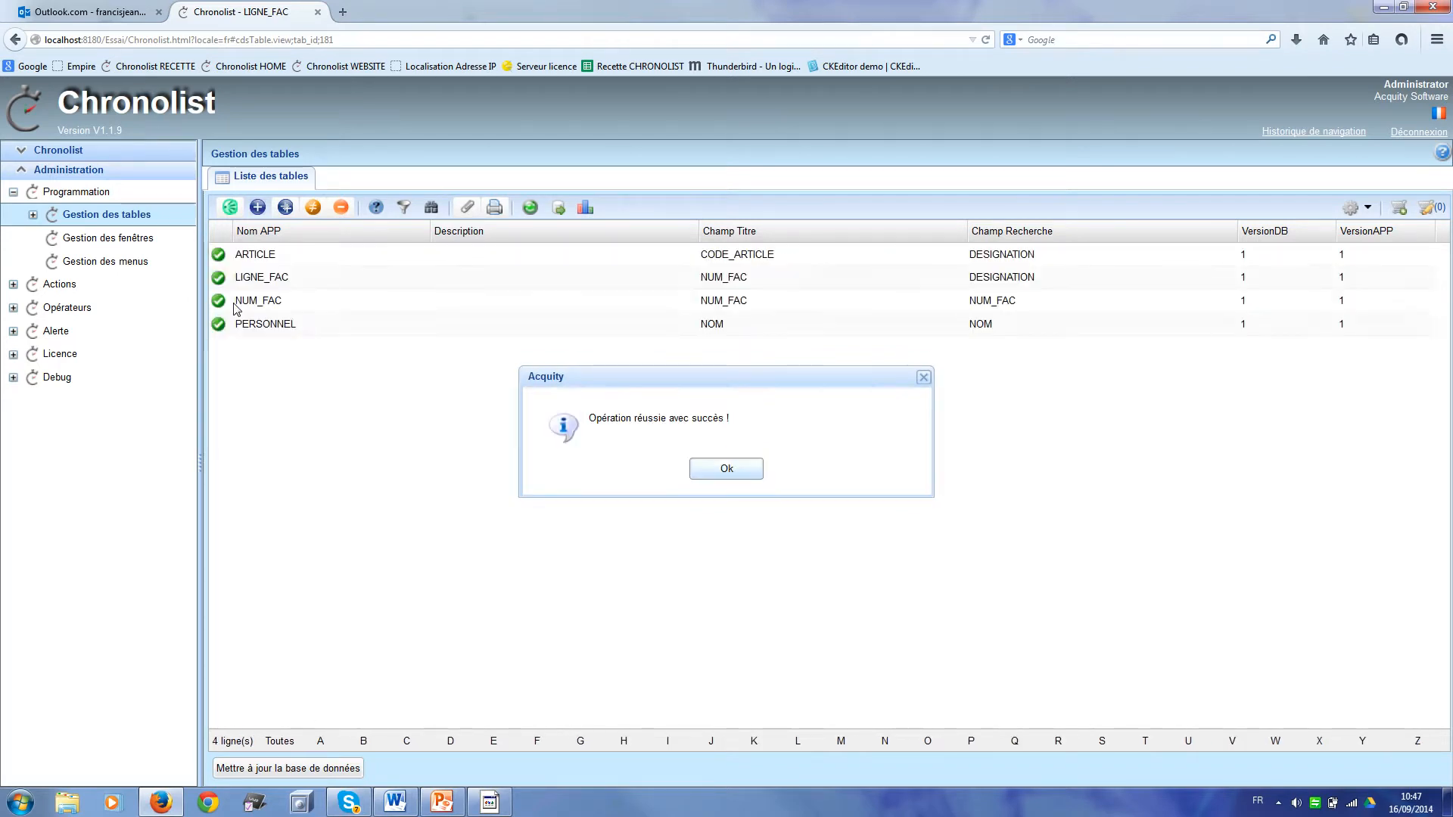
click(700, 471)
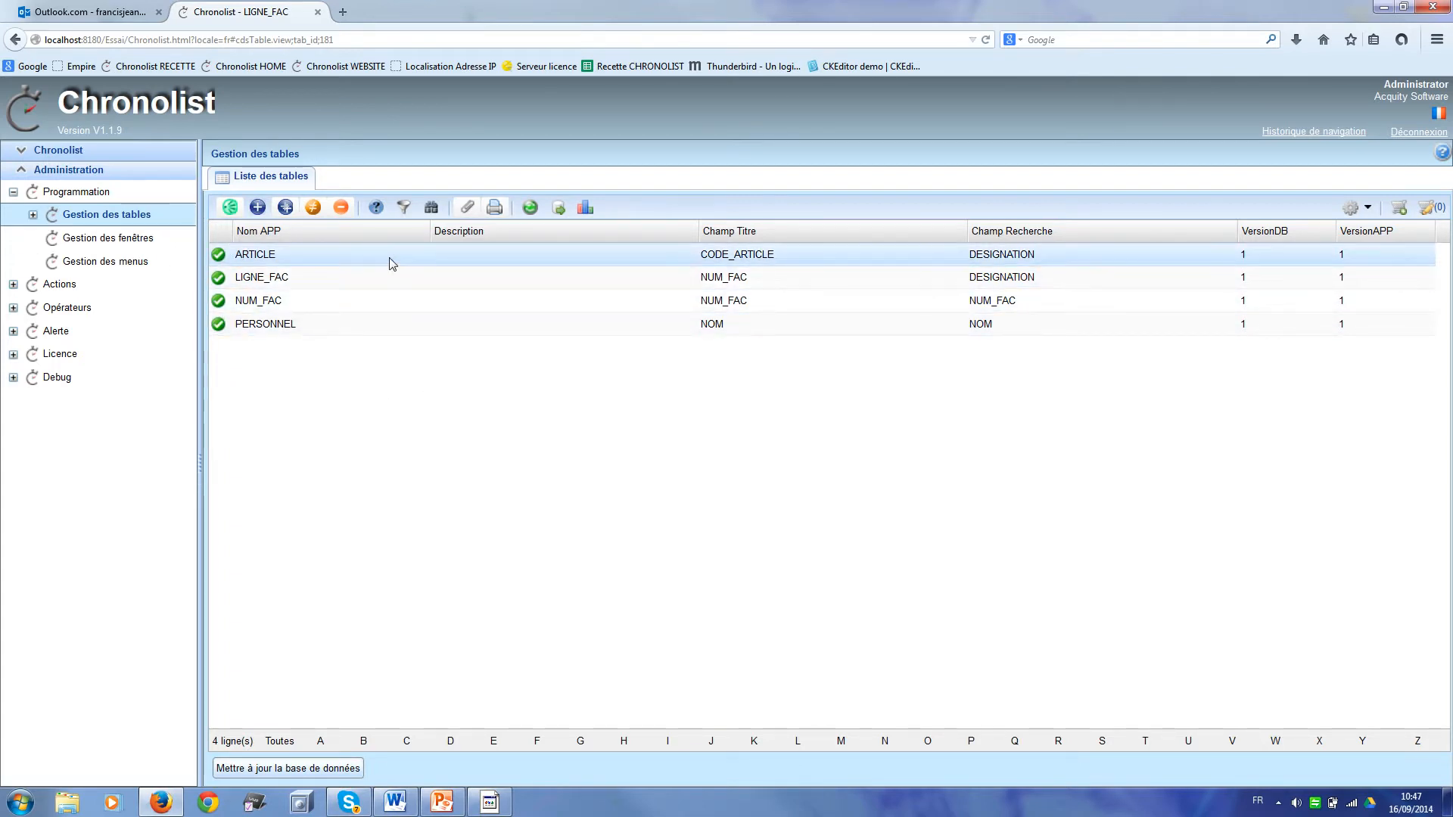
Step: Set LIGNE_FAC as the child table of NUM_FAC and save
double_click(386, 303)
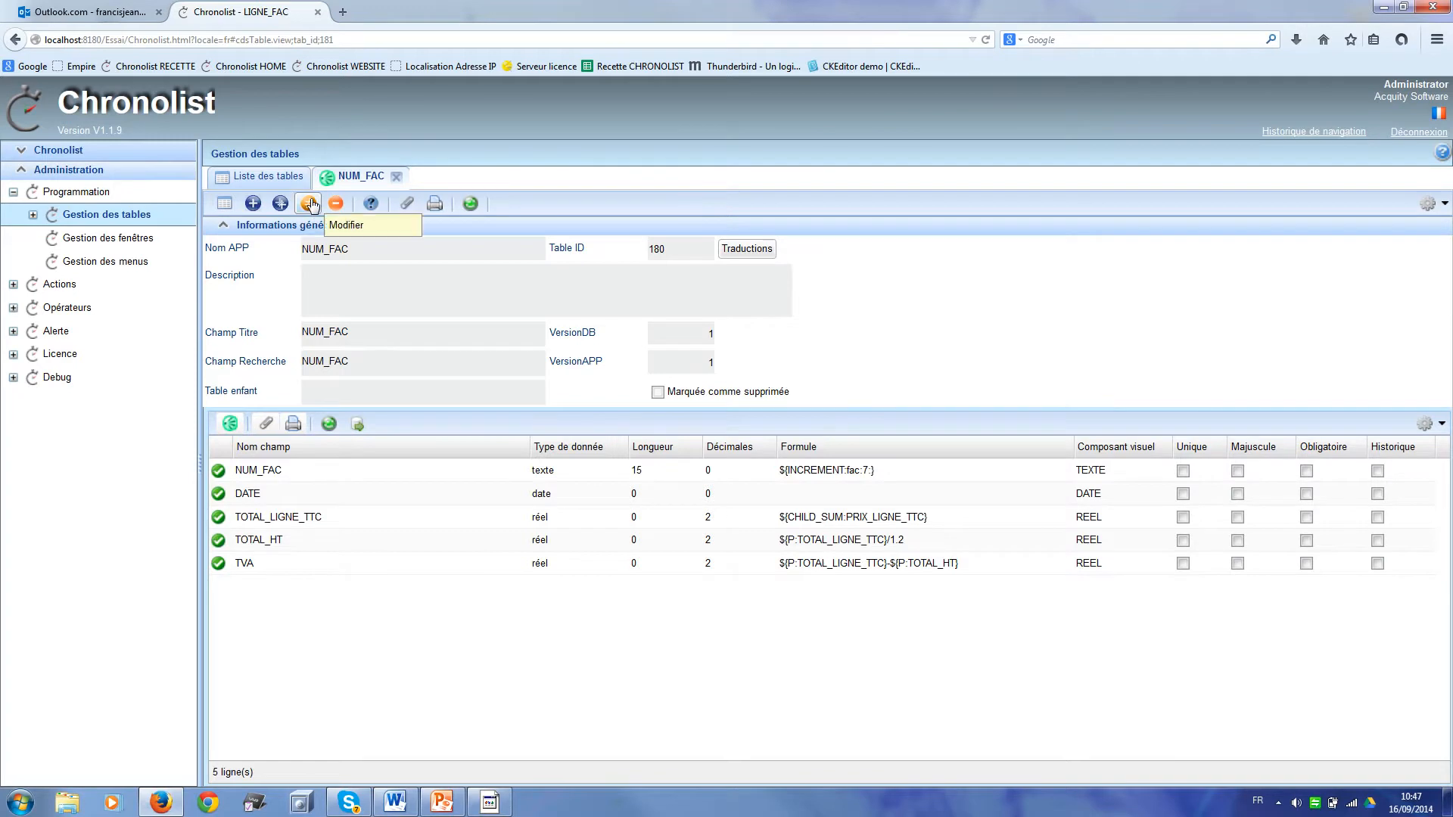
click(309, 204)
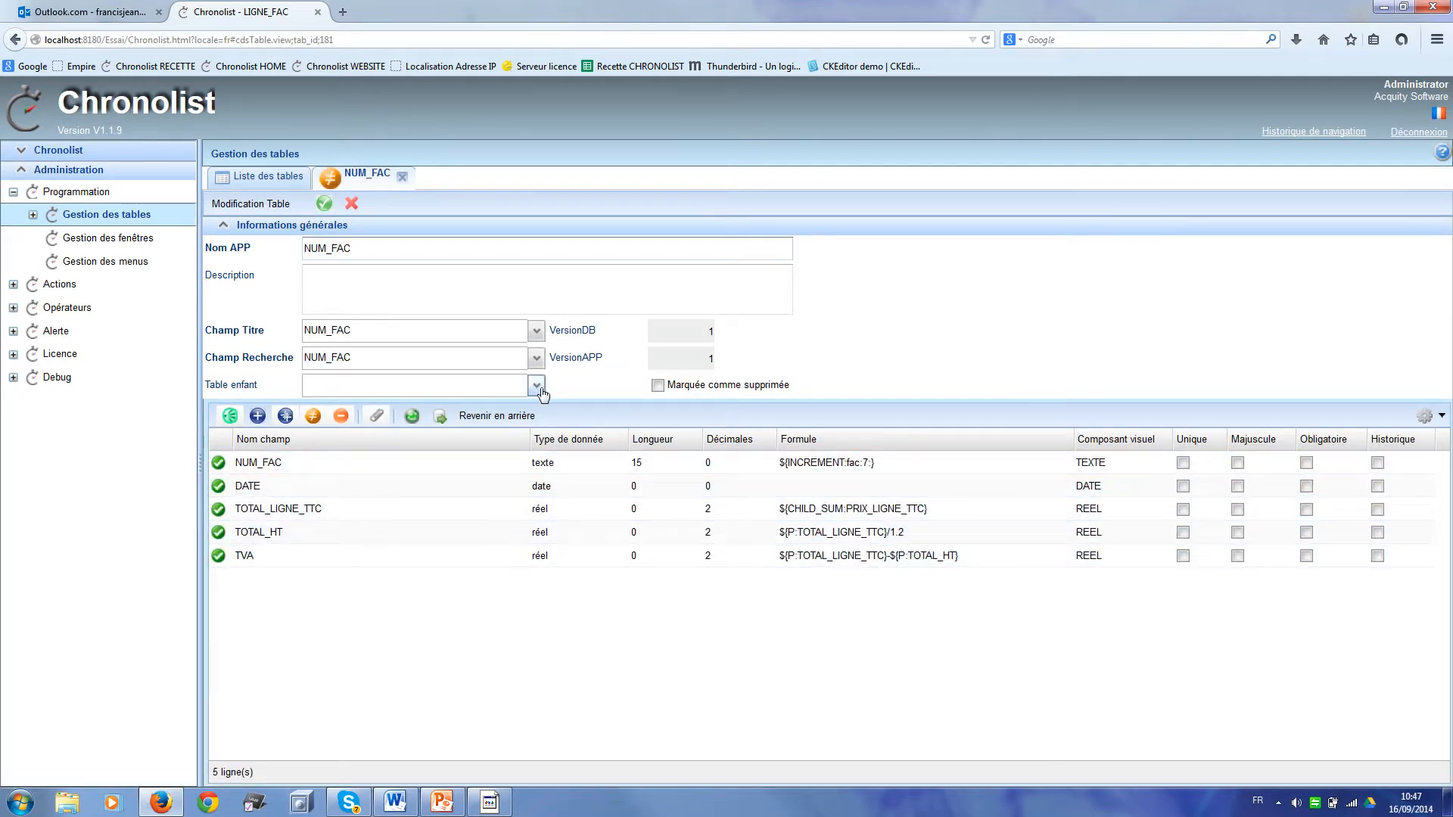
click(536, 389)
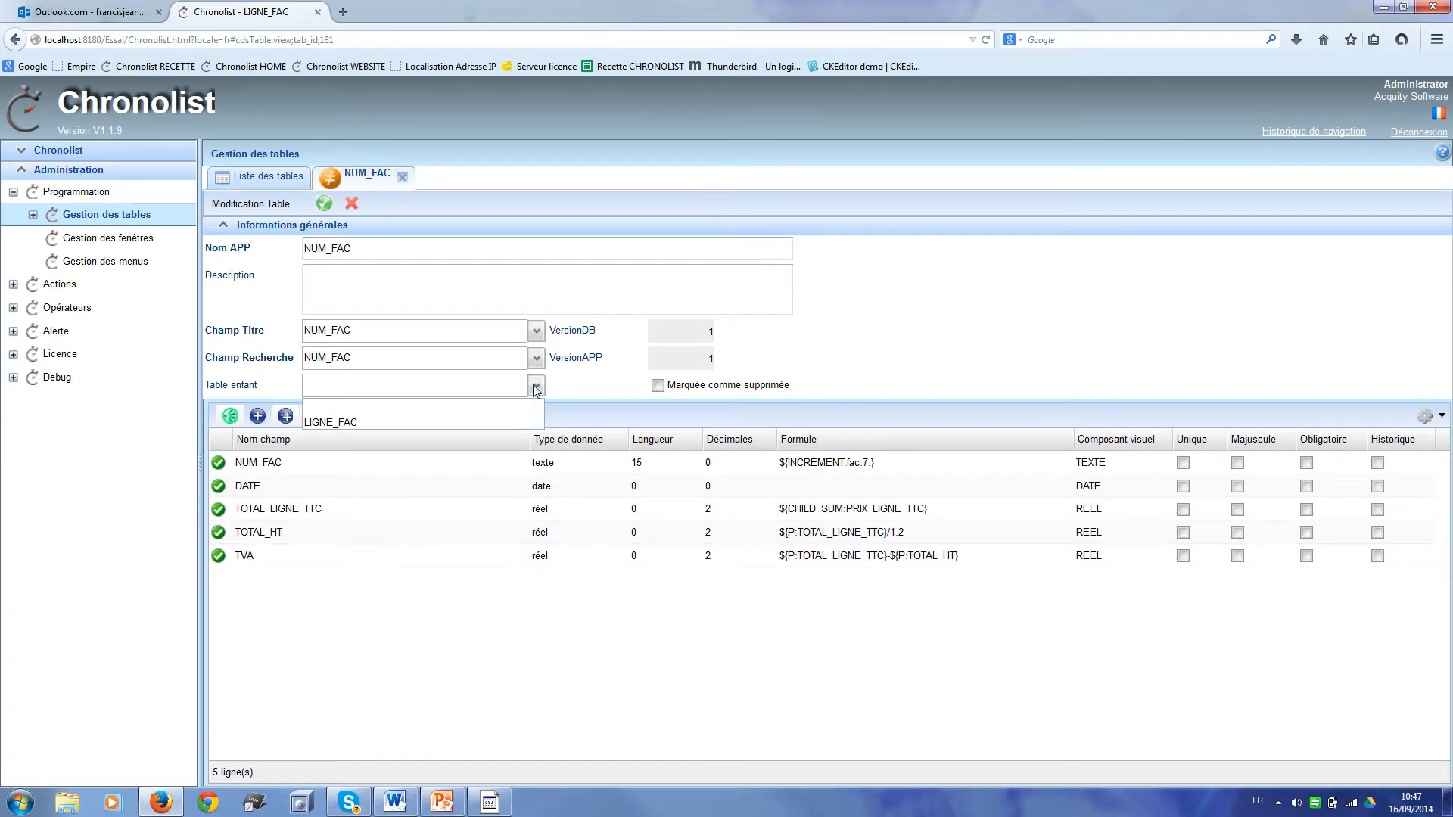
click(499, 423)
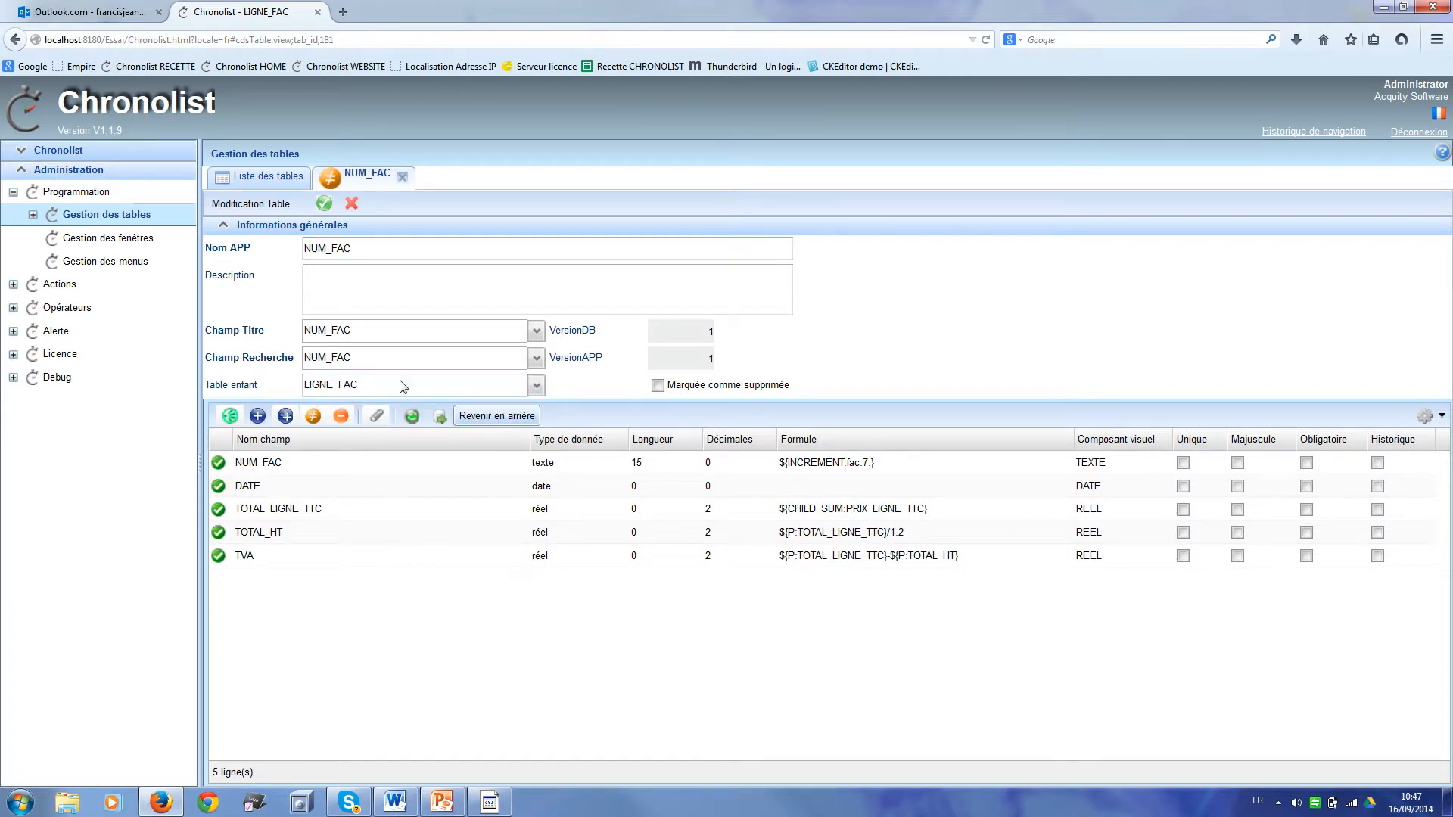
click(324, 205)
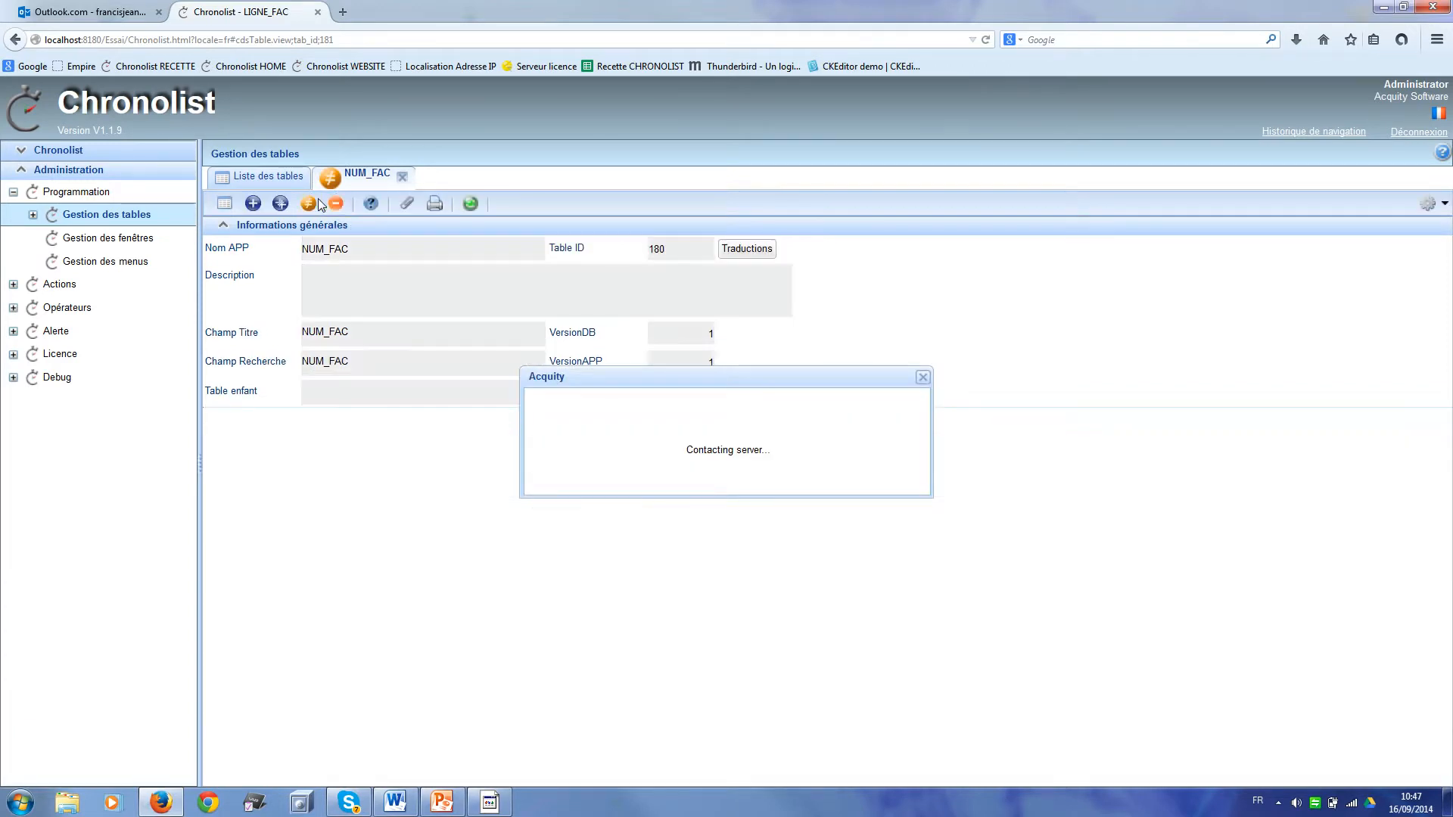
Step: Start a new window based on the ARTICLE table
click(113, 239)
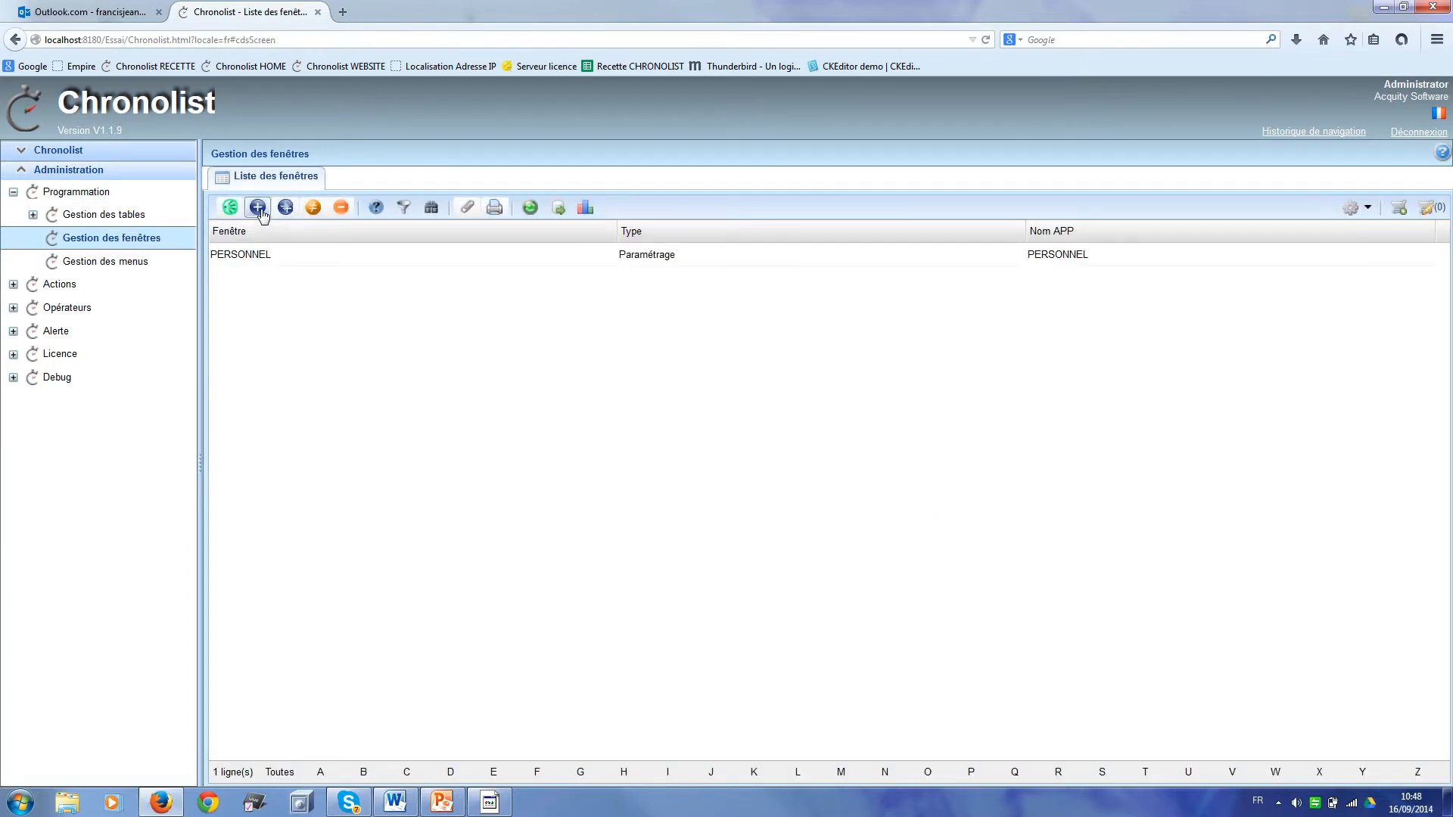
click(259, 211)
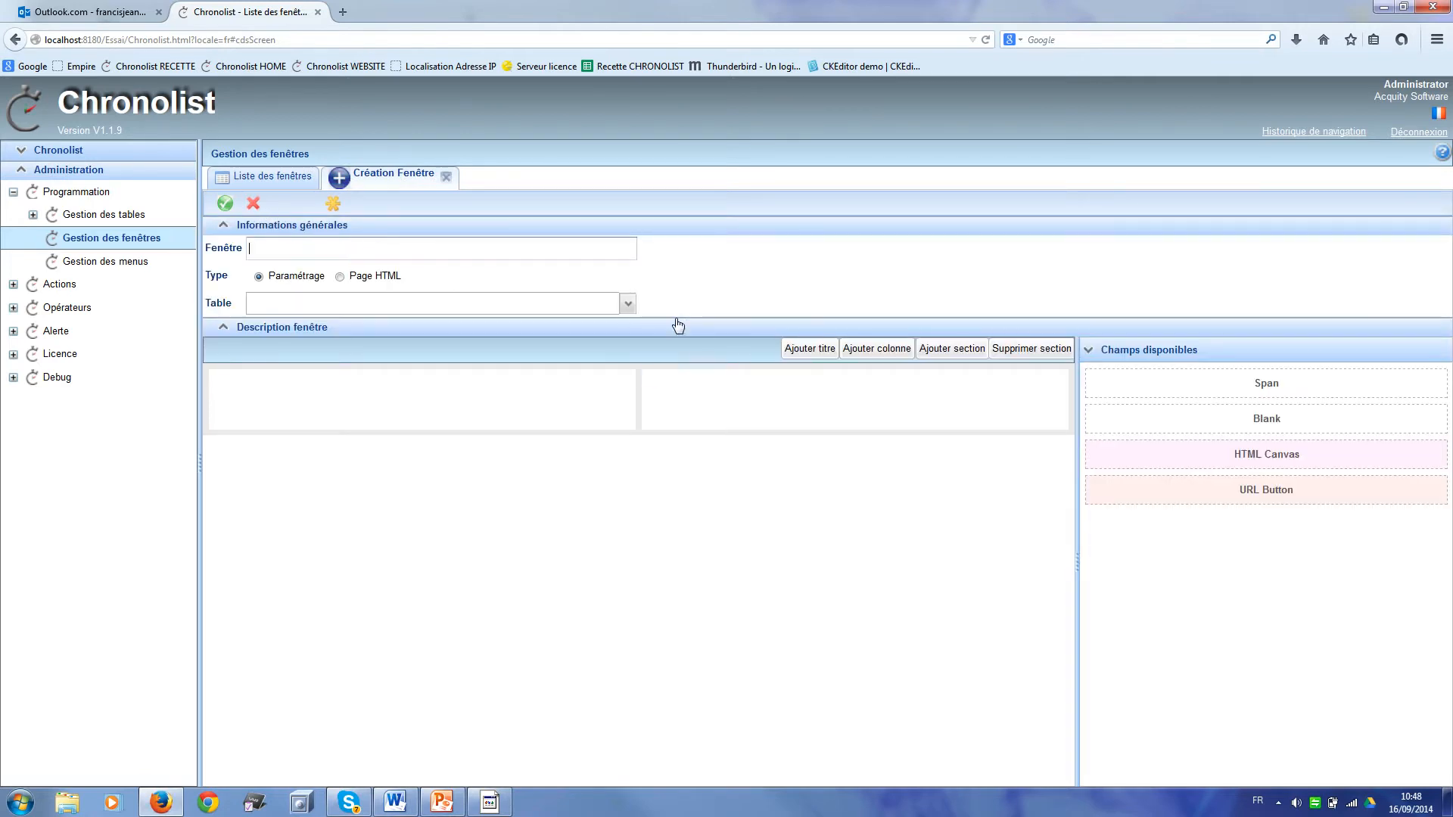
click(628, 305)
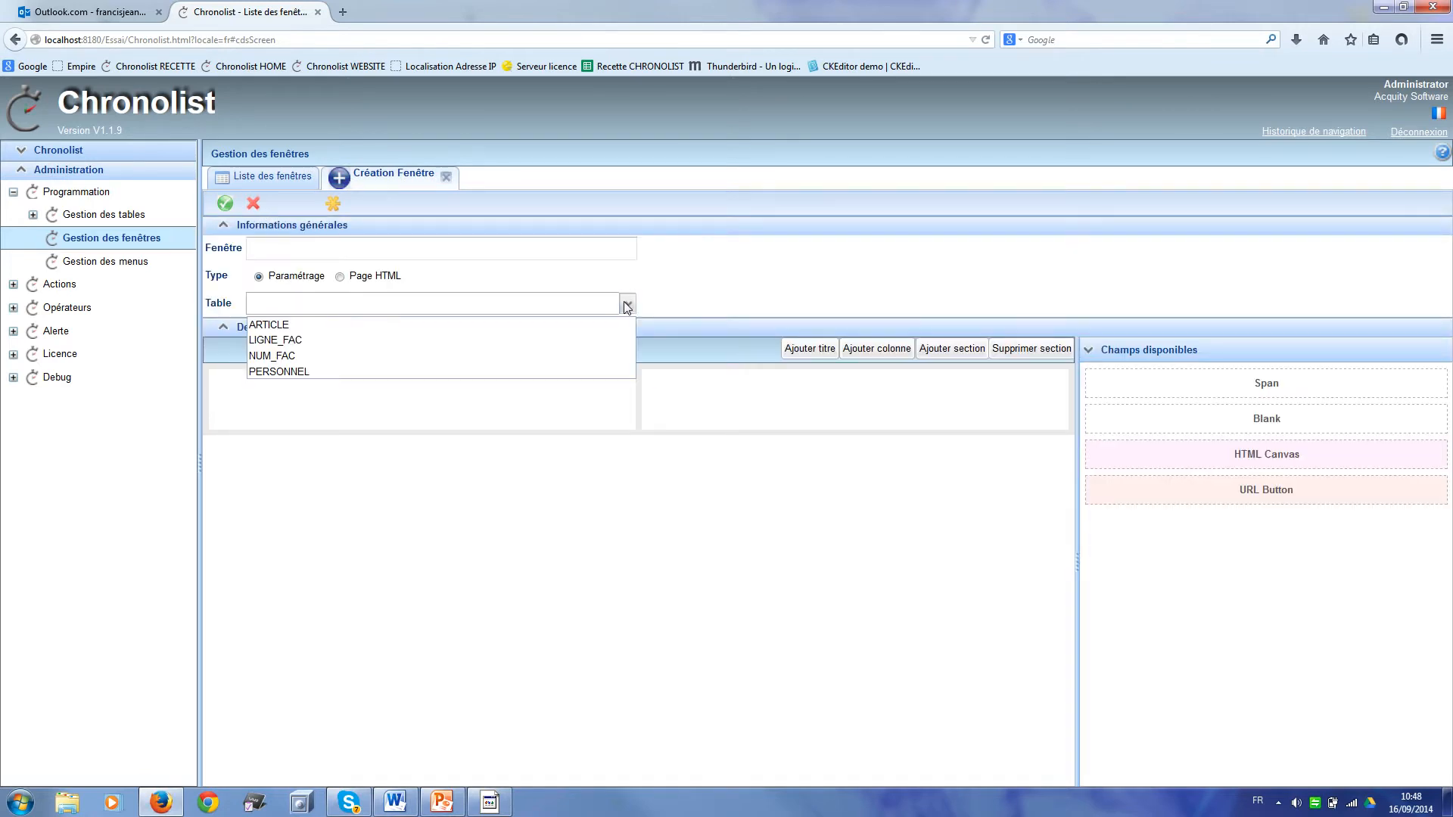
click(581, 330)
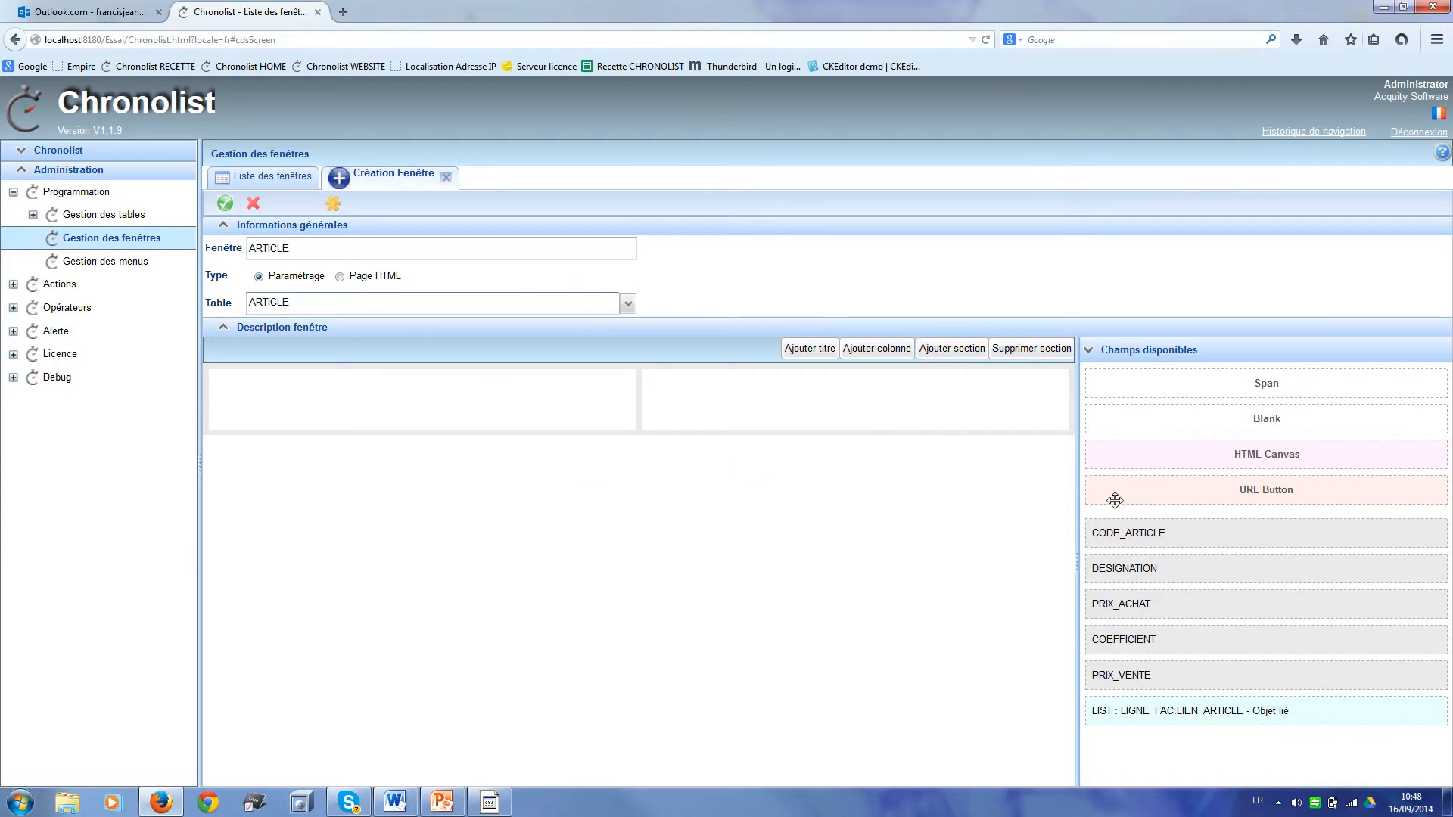
Step: Place CODE_ARTICLE, PRIX_ACHAT, COEFFICIENT left and DESIGNATION, PRIX_VENTE right, then save
drag(1226, 542, 364, 377)
drag(1165, 540, 789, 387)
drag(749, 379, 748, 380)
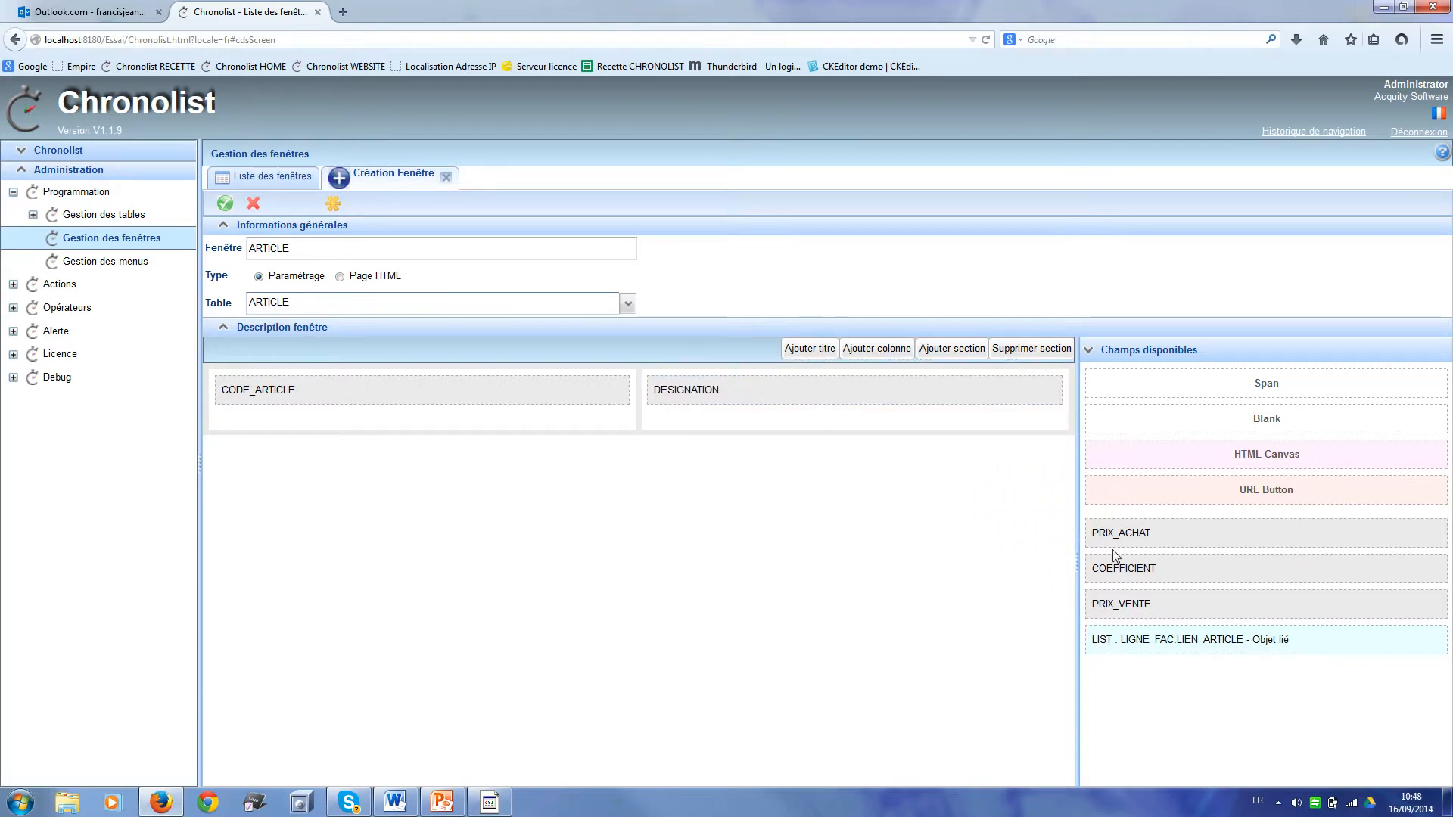
drag(1174, 539, 389, 411)
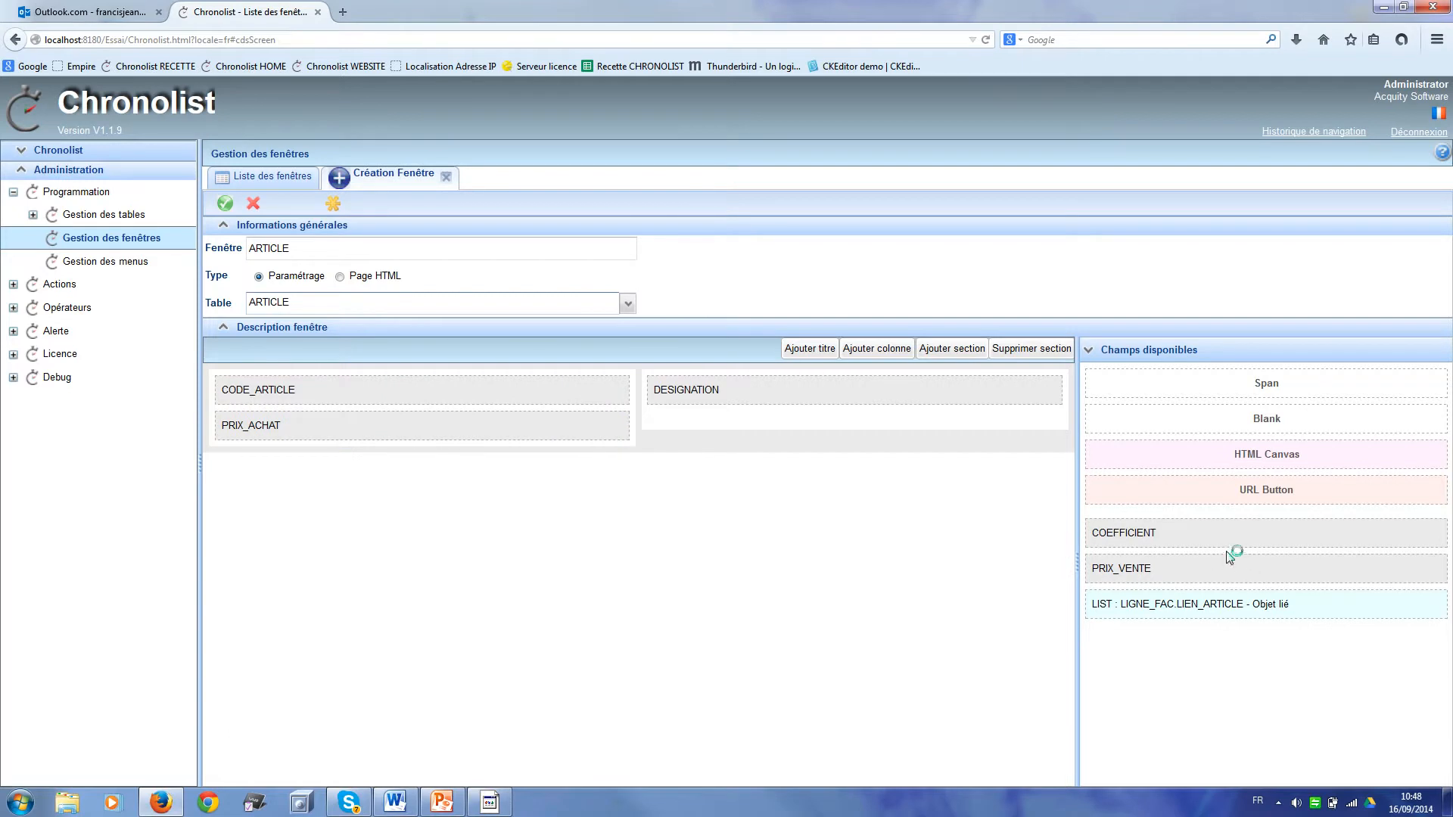
drag(1232, 534, 358, 438)
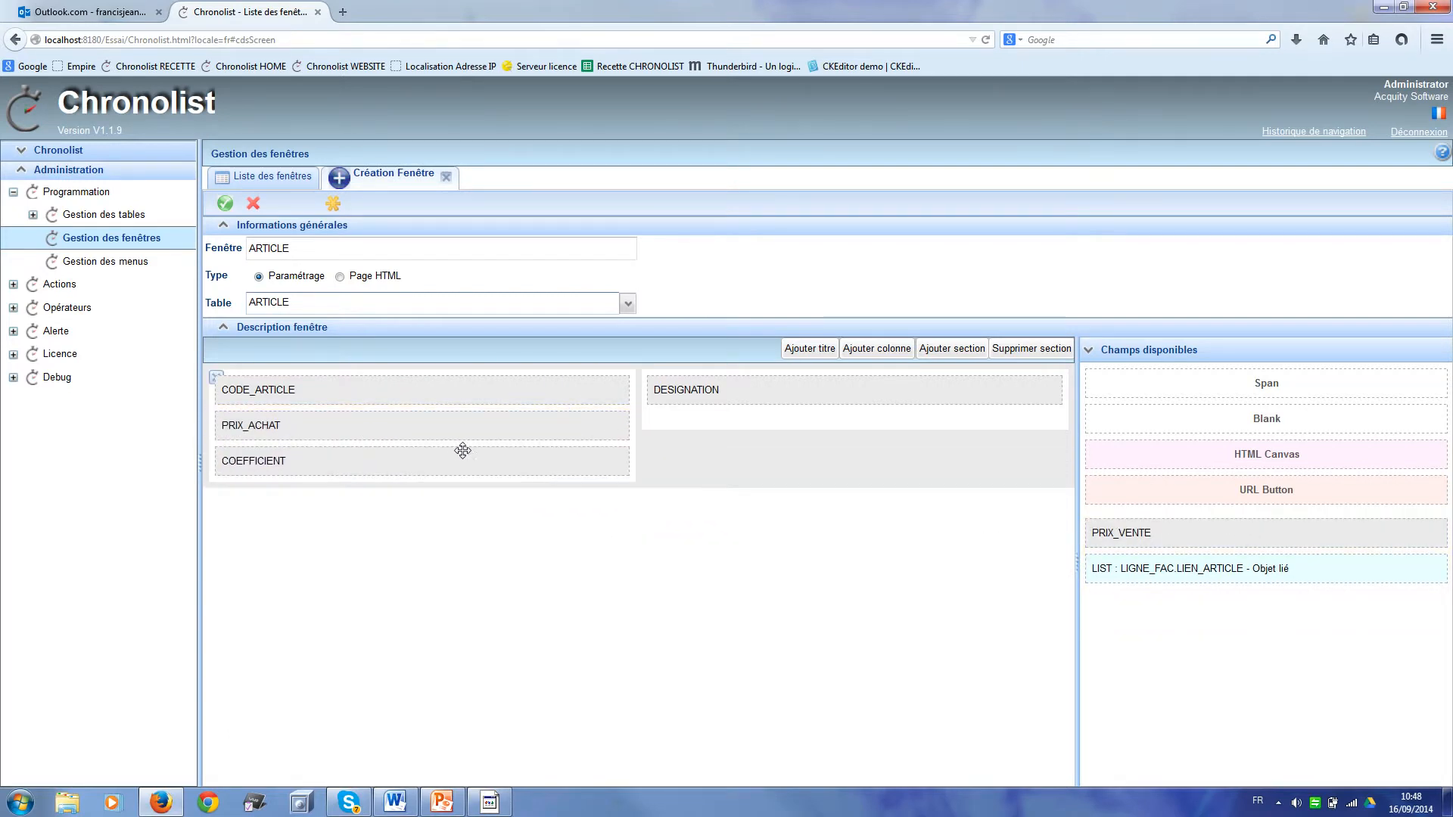
drag(1206, 543, 787, 429)
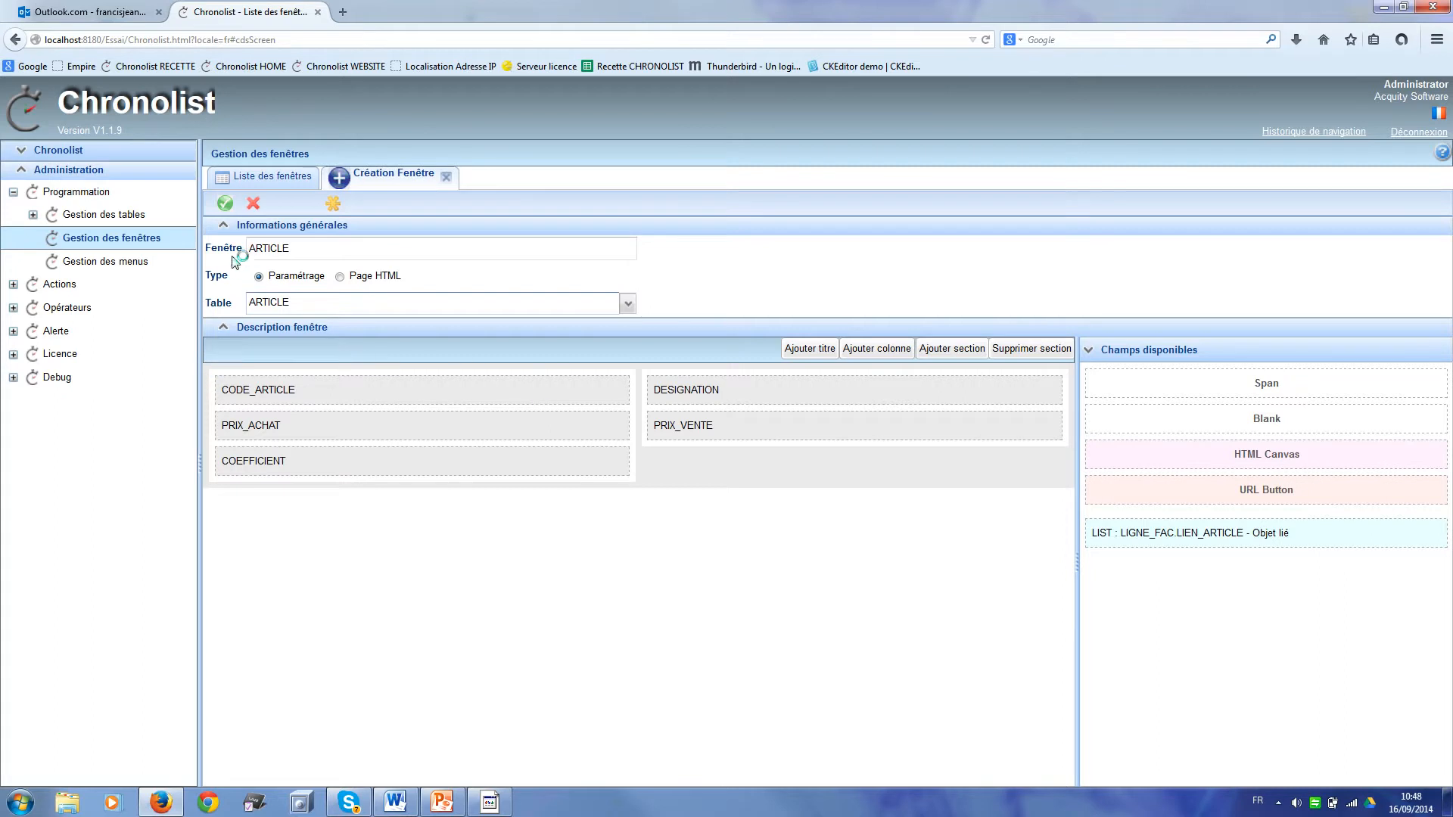
click(225, 205)
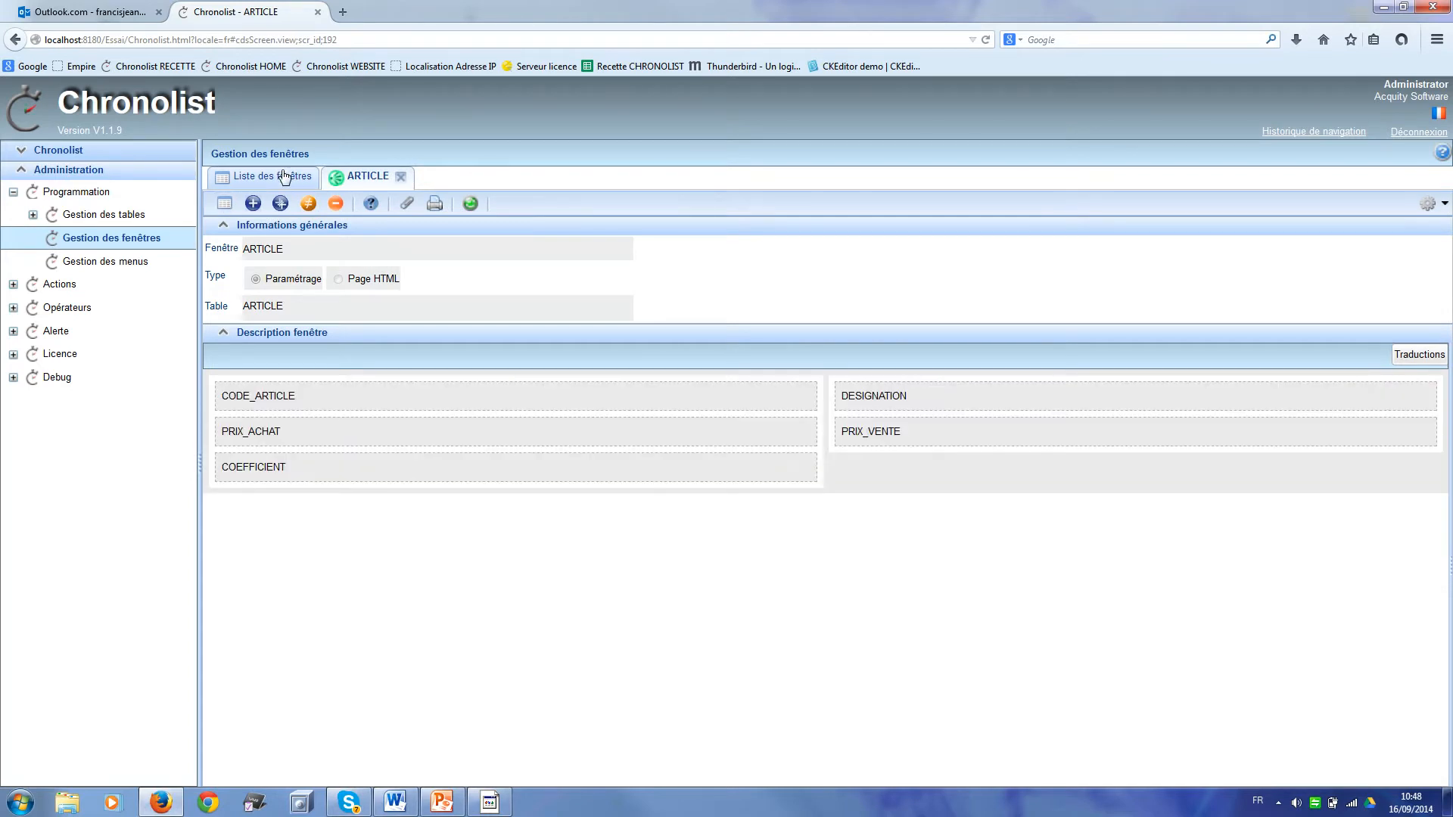
Step: Create a window on the NUM_FAC table with NUM_FAC and DATE on the right, TOTAL_HT, TVA and TOTAL_LIGNE_TTC on the left
click(253, 204)
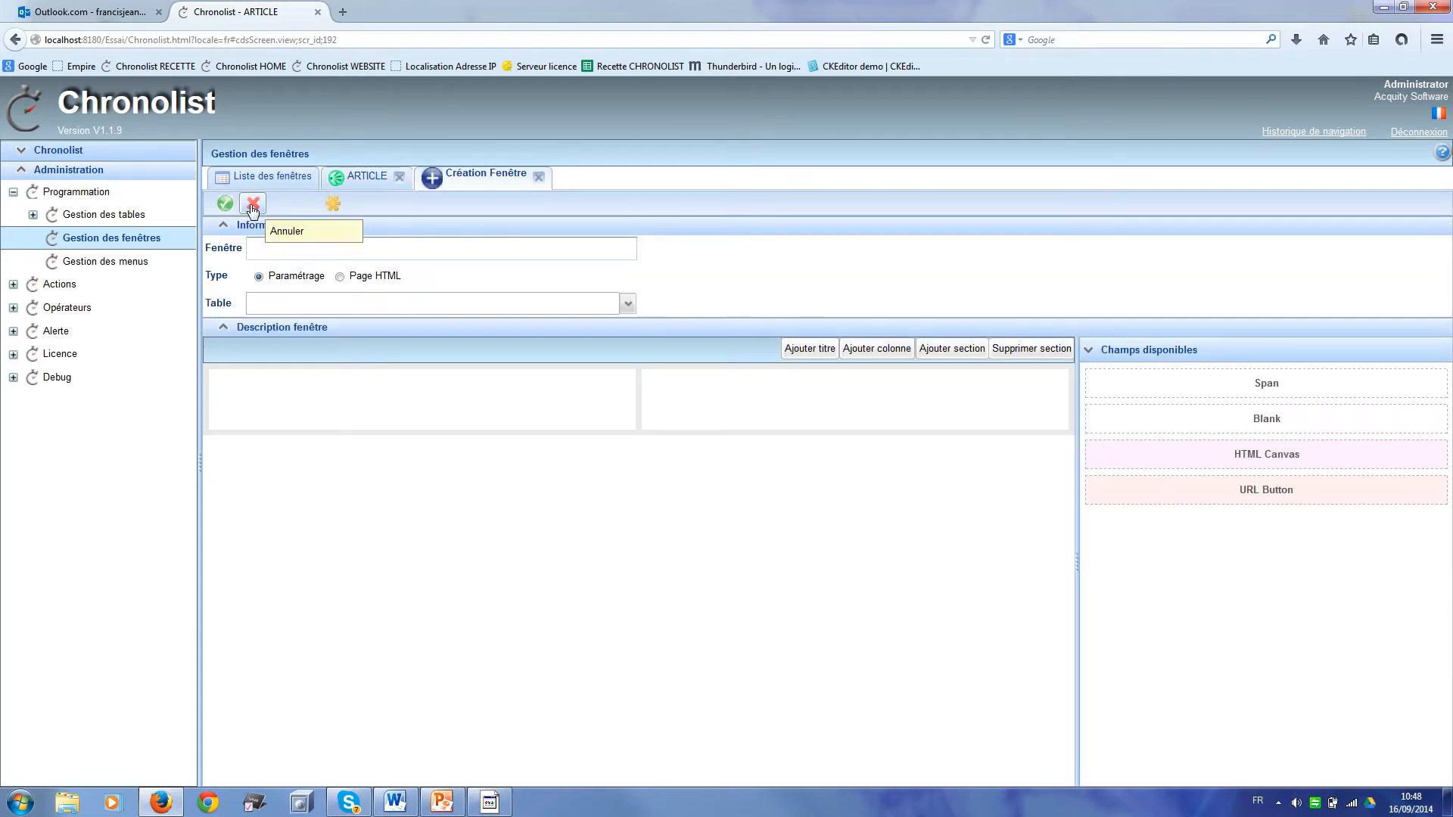
click(627, 304)
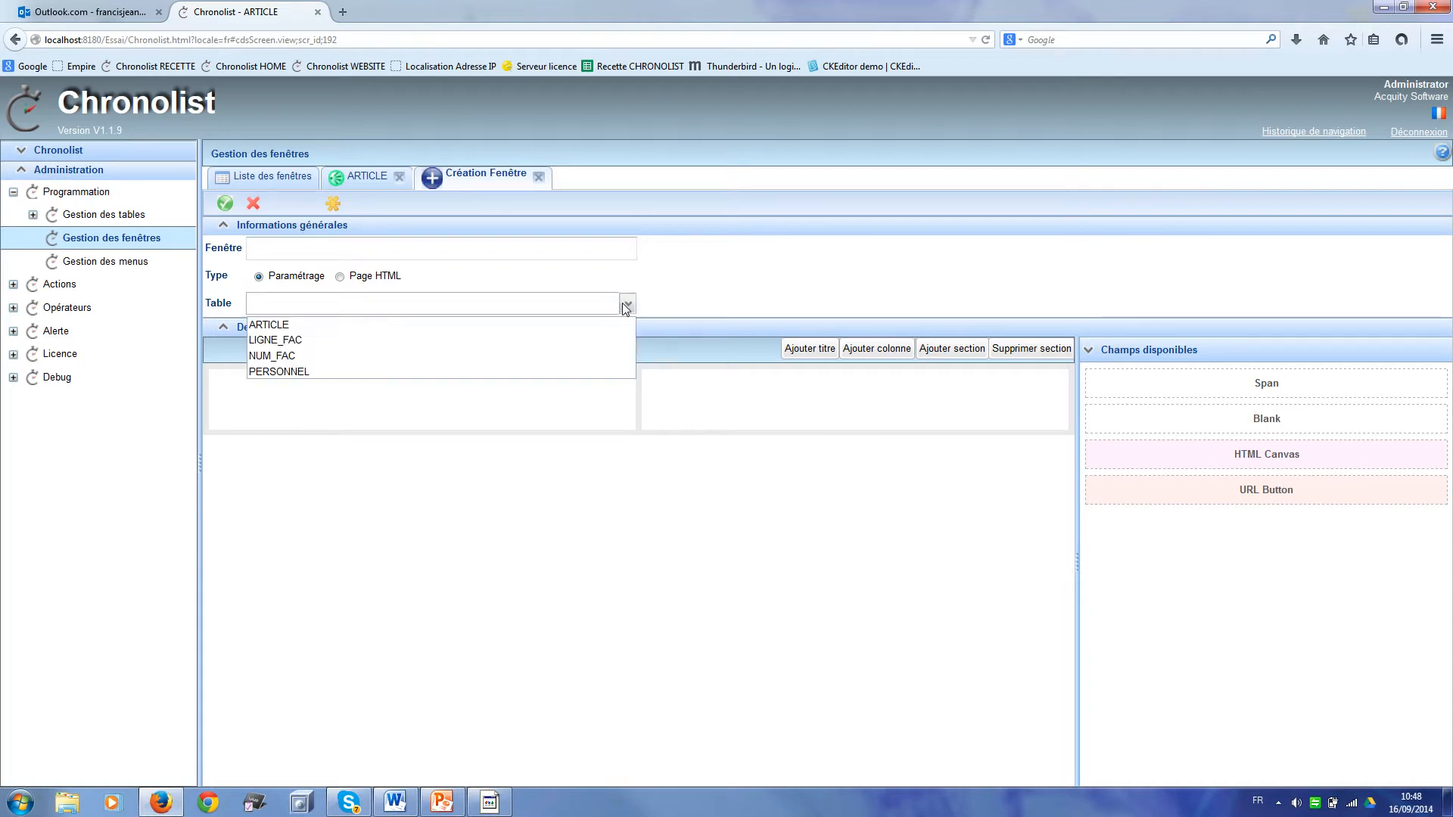
click(527, 357)
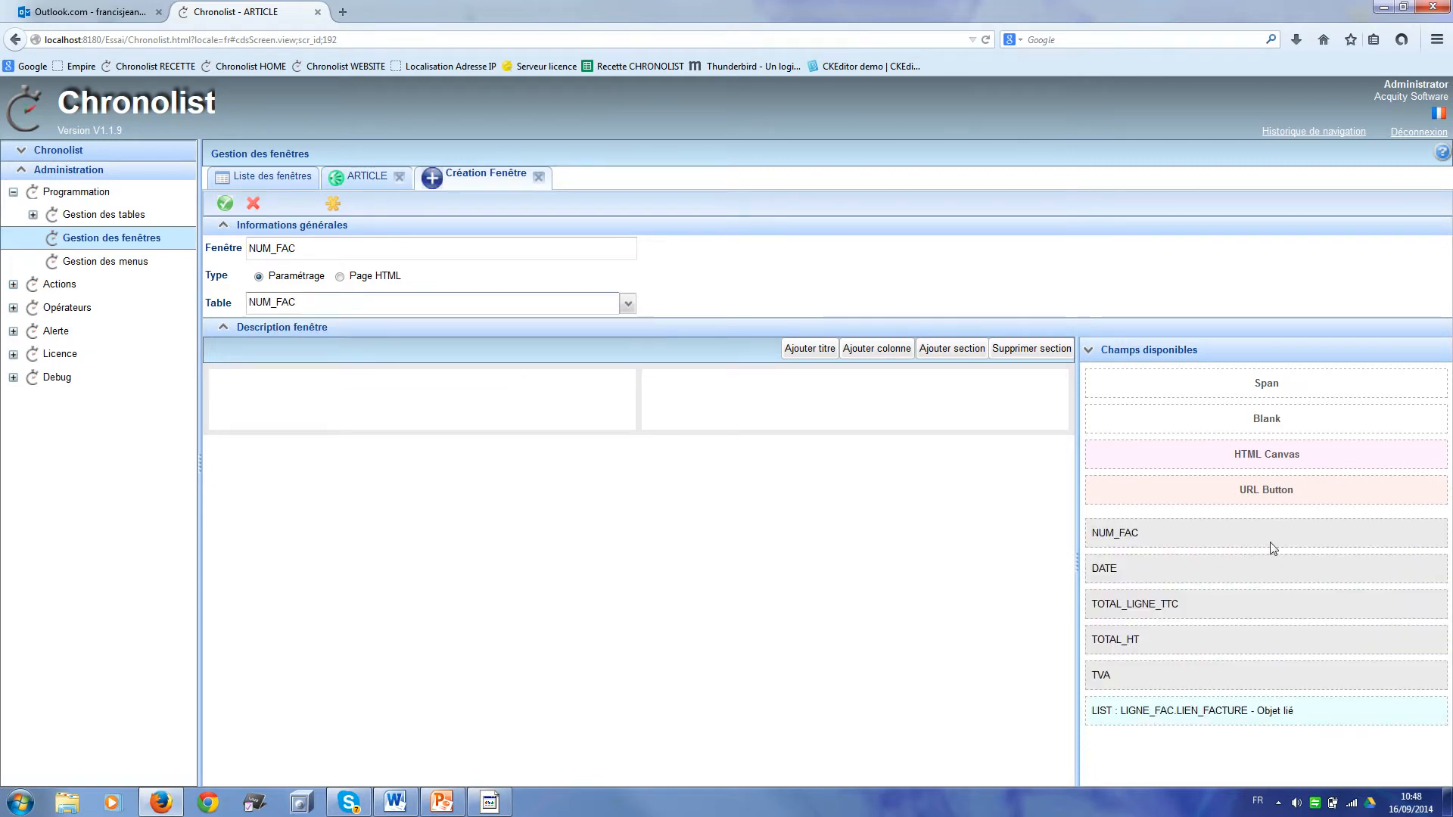
drag(1269, 529, 835, 384)
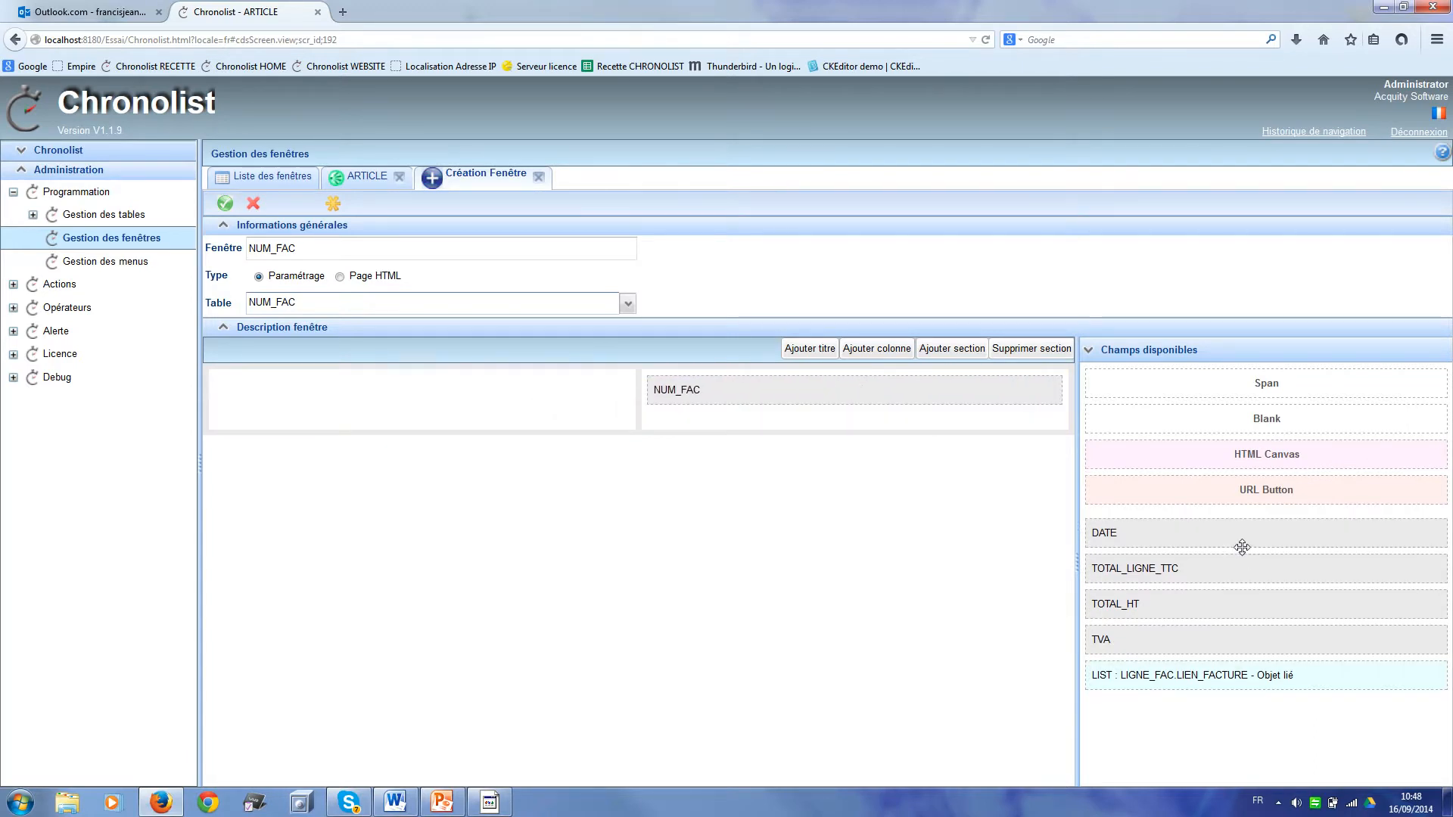
drag(1242, 547, 825, 406)
drag(1187, 538, 337, 392)
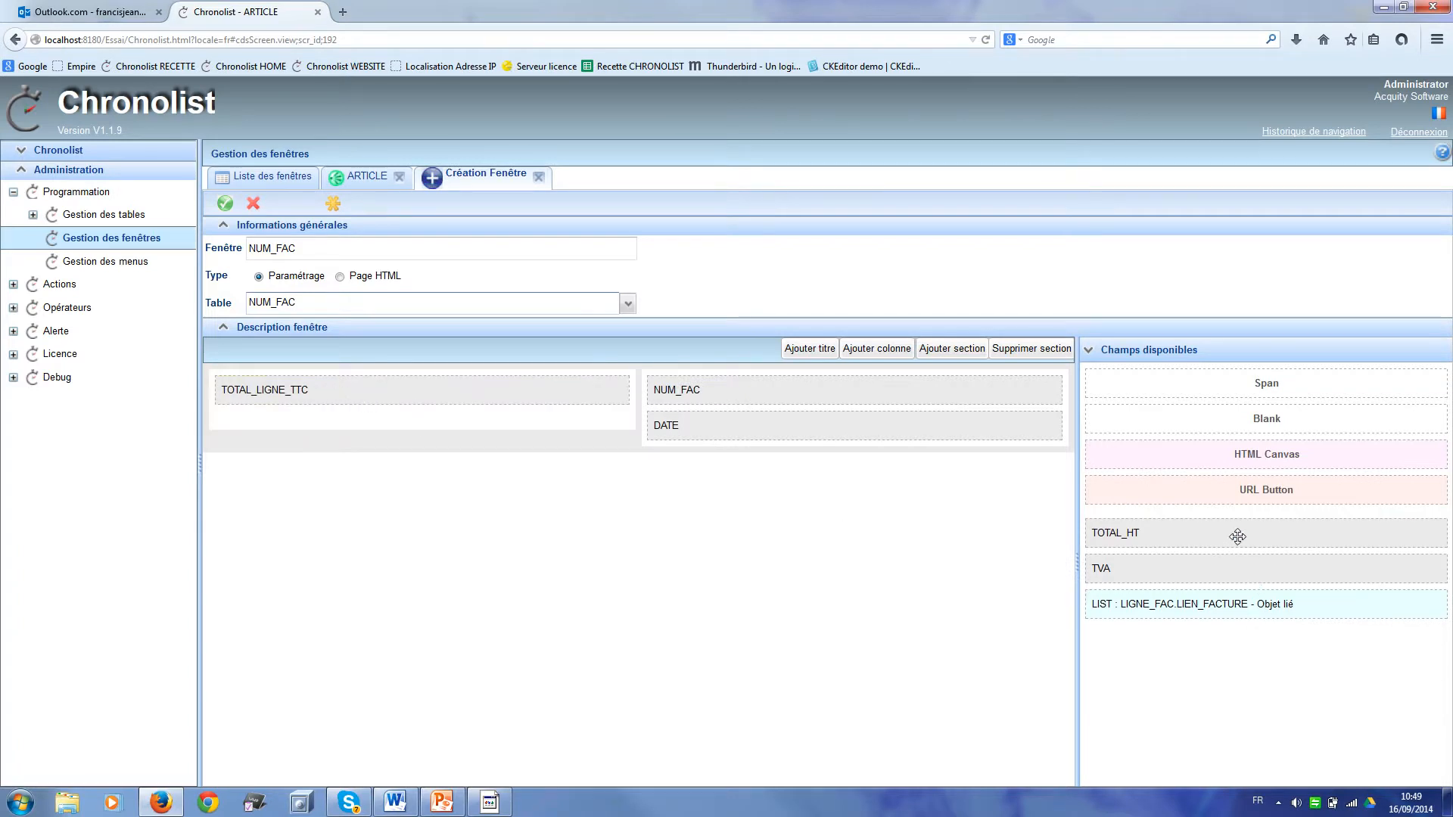
drag(1234, 537, 390, 387)
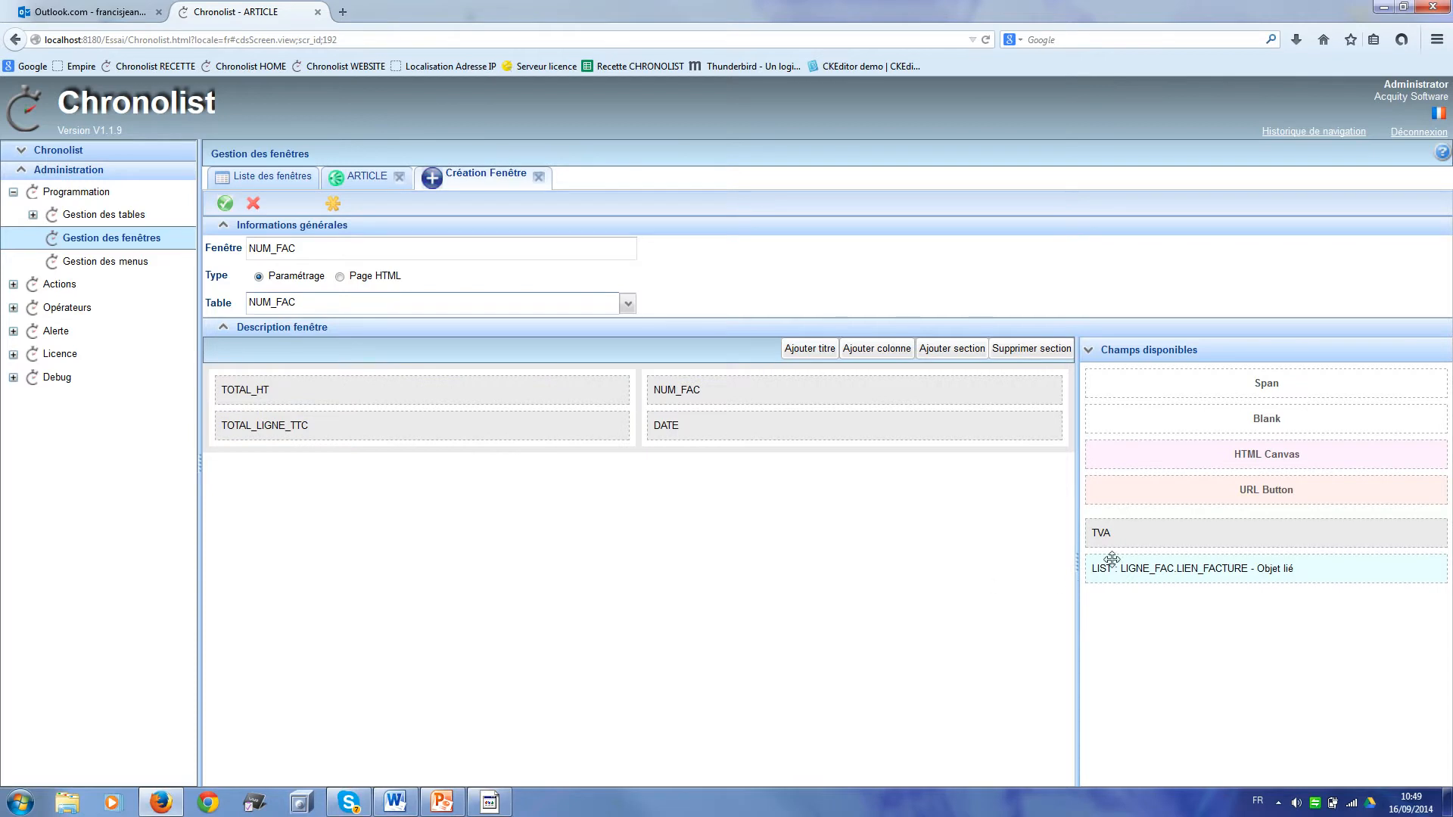
drag(1129, 540, 305, 415)
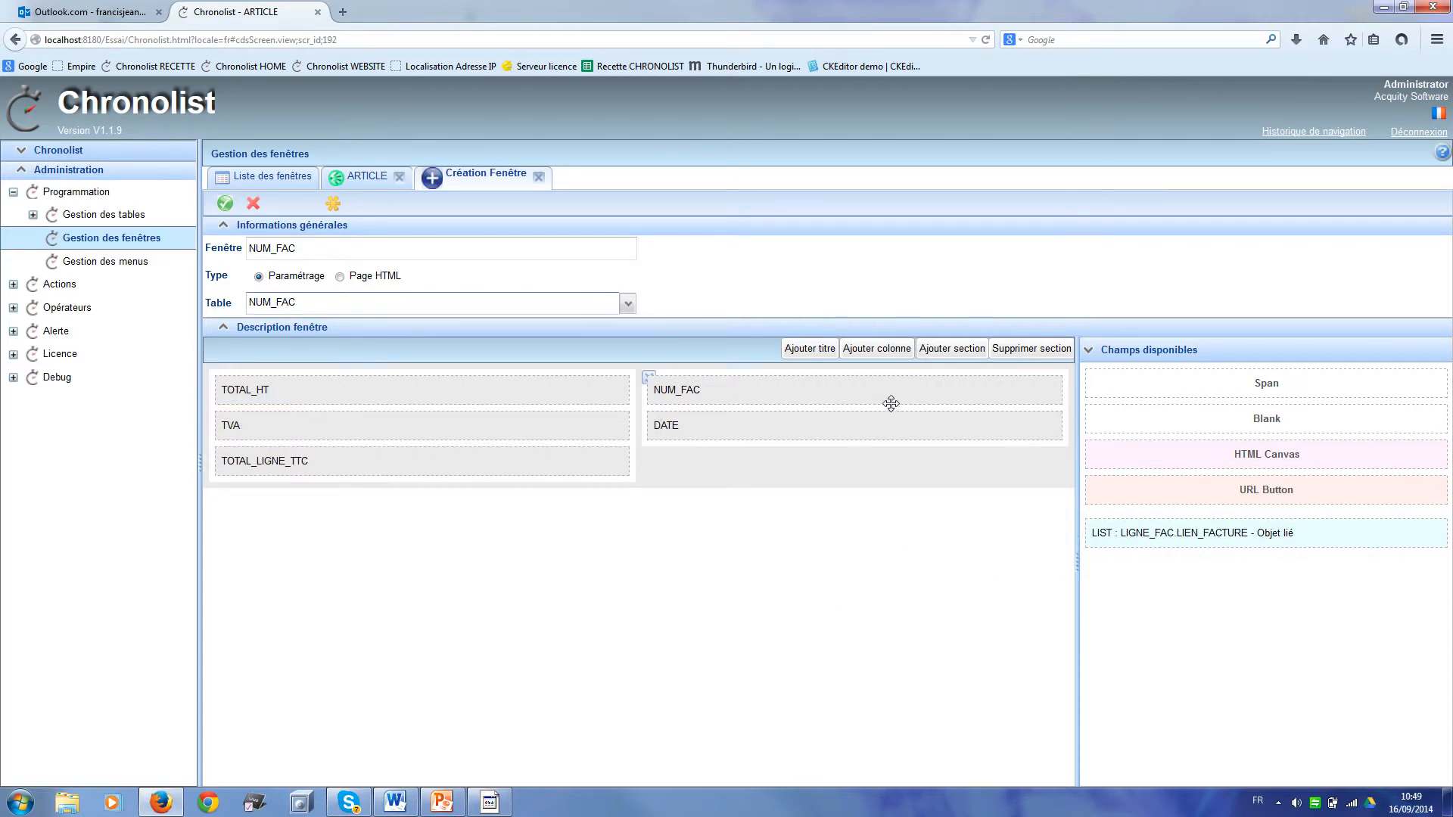
Step: Add a full-width second section holding the LIGNE_FAC linked list
click(964, 355)
drag(1261, 542, 446, 541)
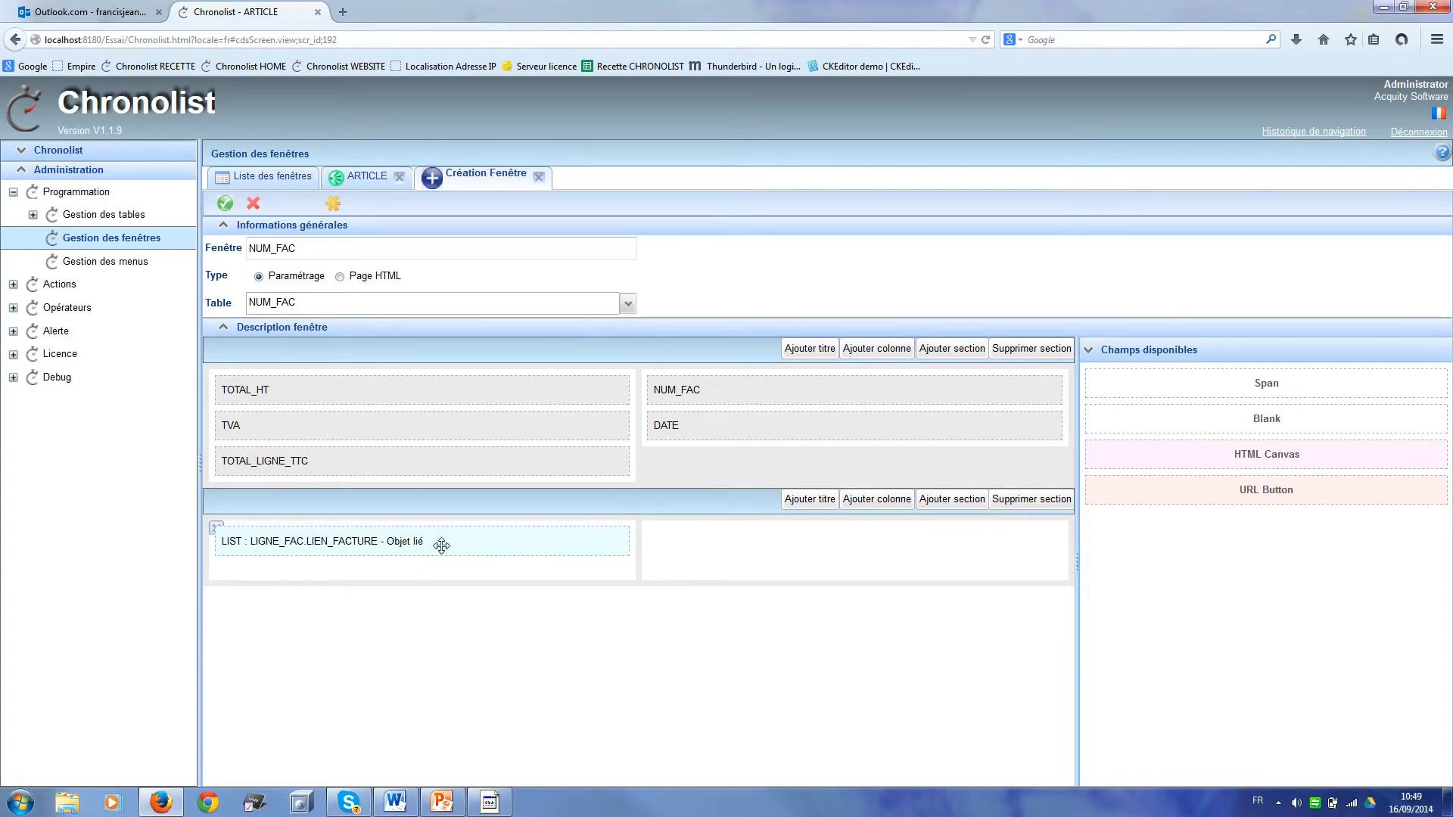
click(649, 528)
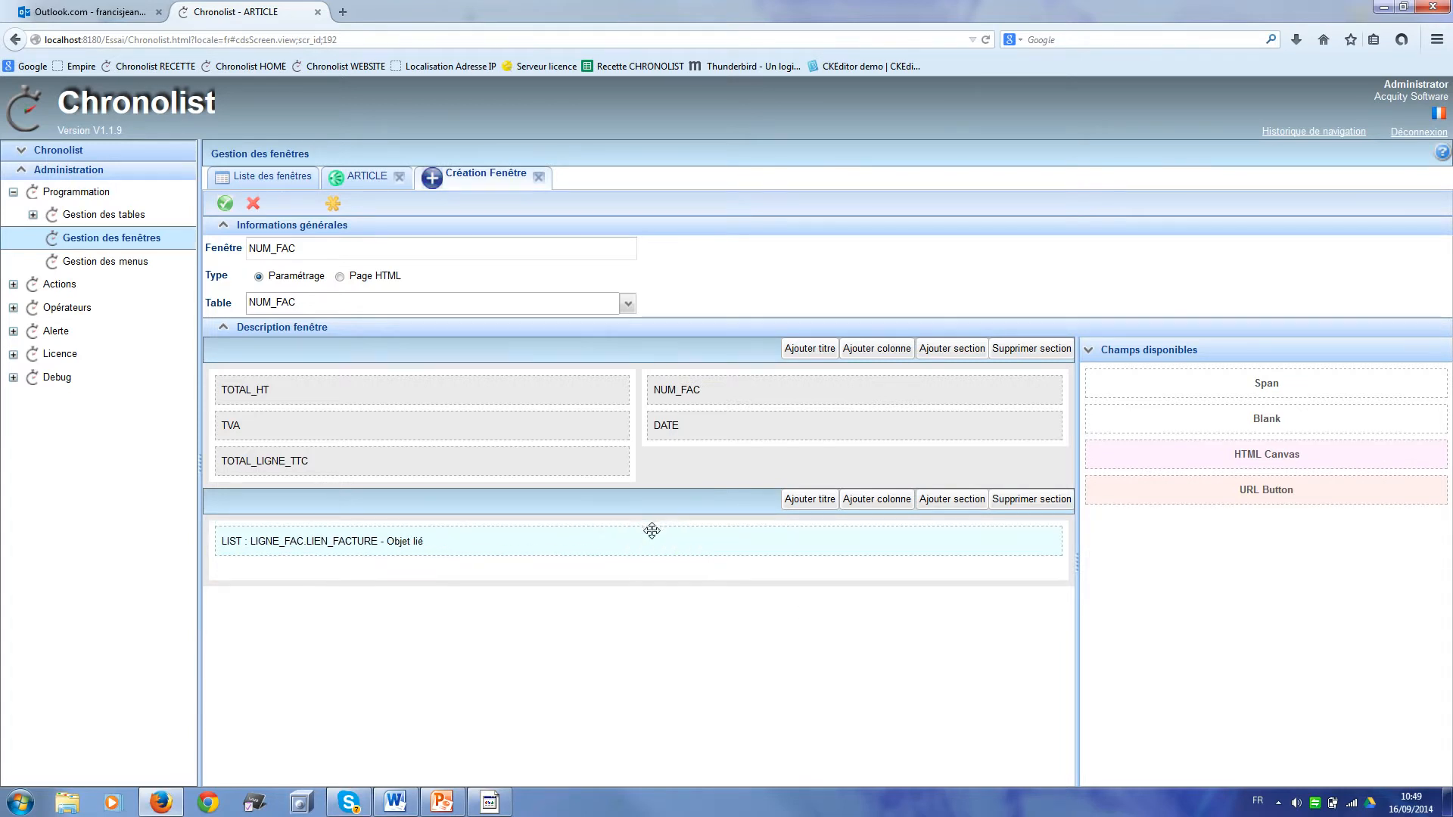
Step: Set the invoice-lines list to be a child list shown in a popup
right_click(542, 543)
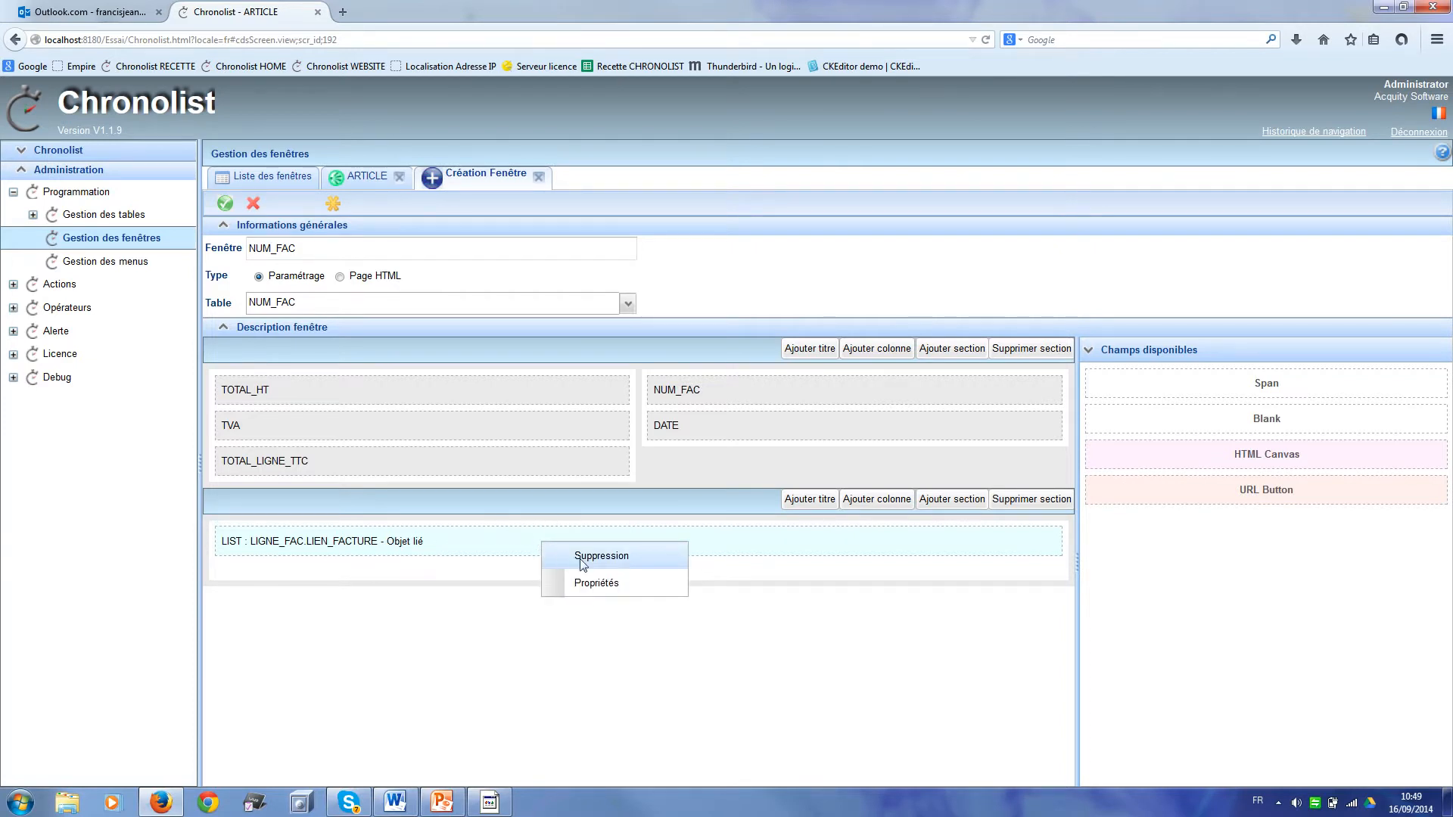
click(616, 581)
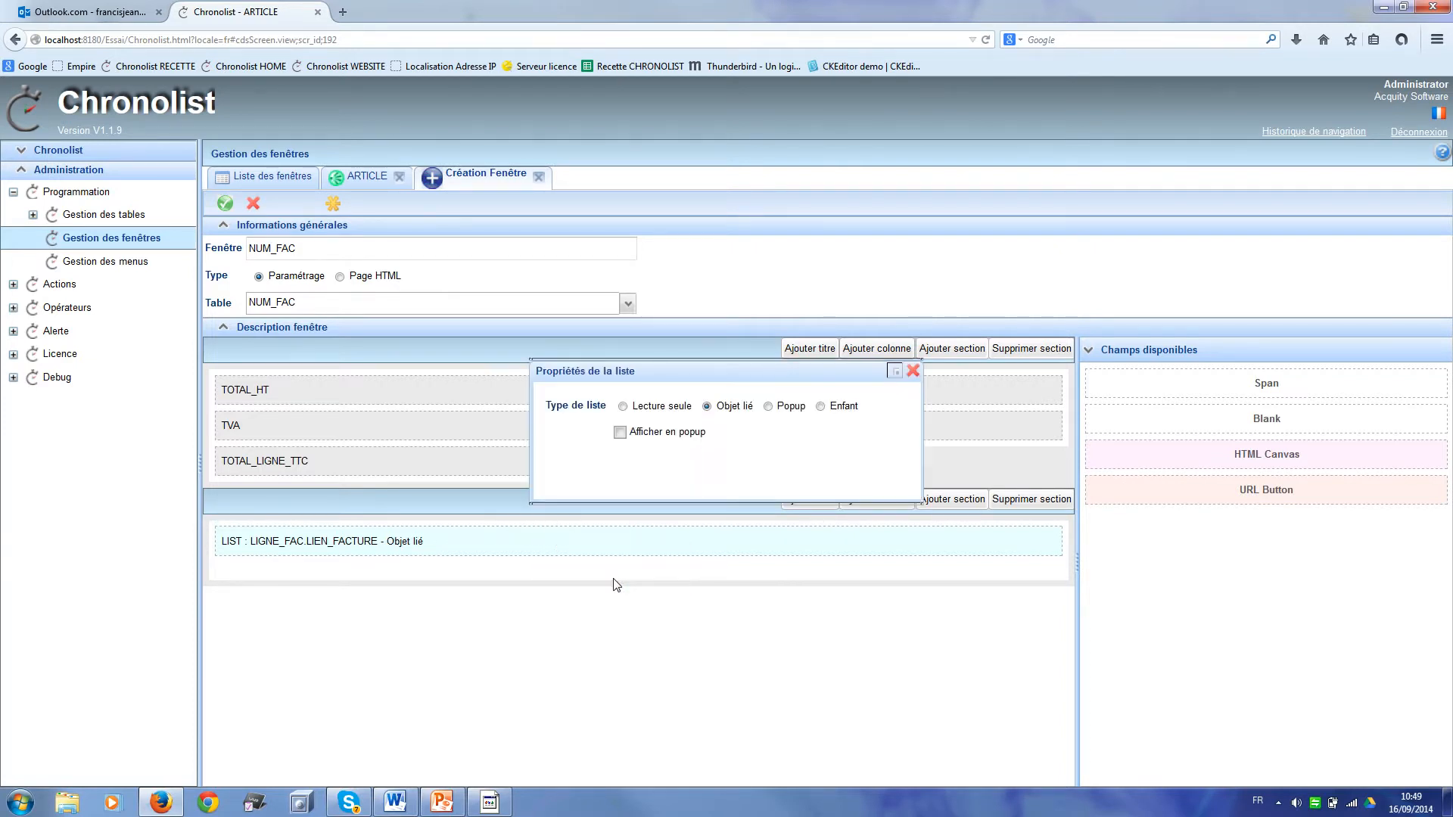
click(821, 407)
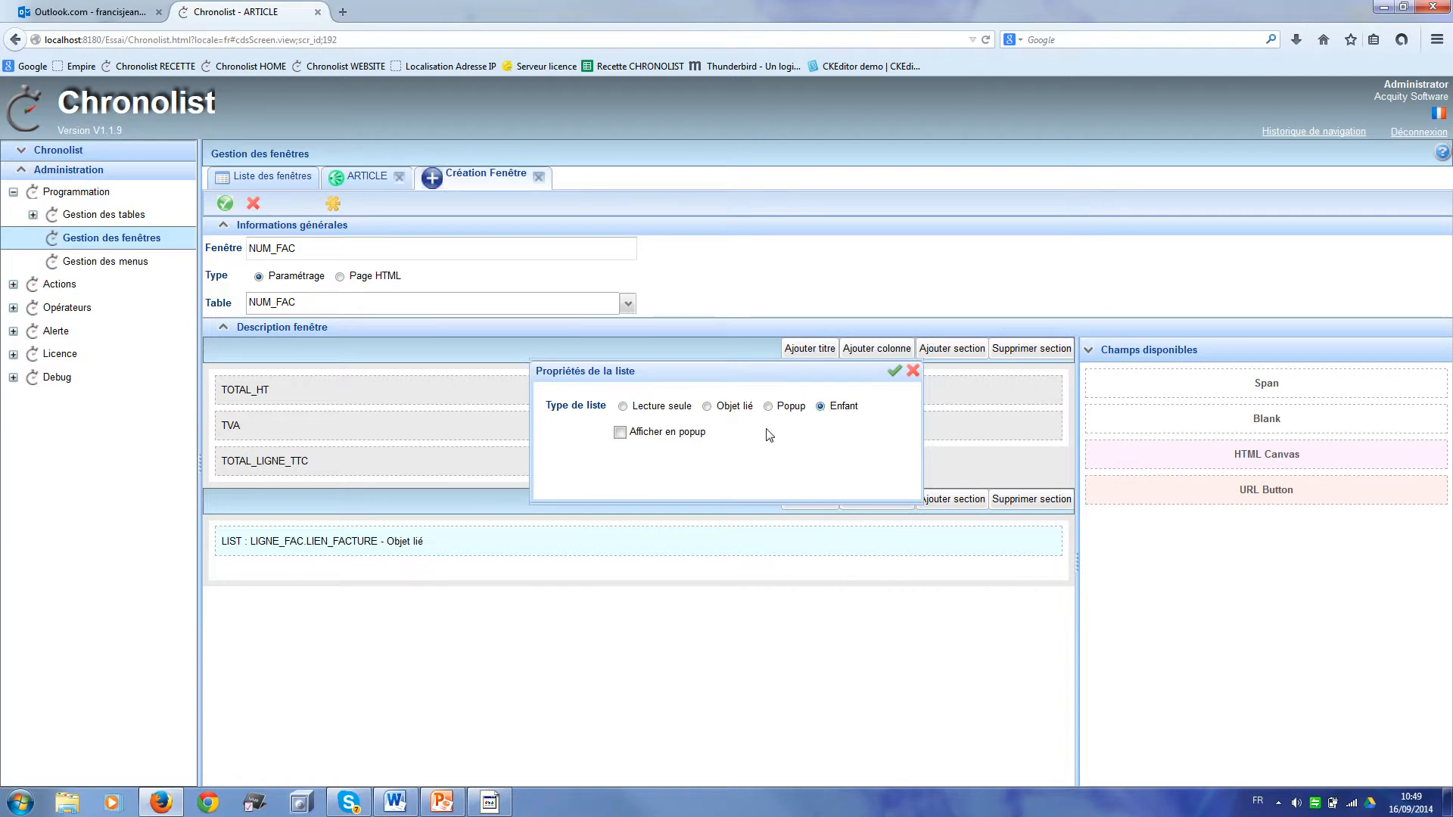
click(620, 433)
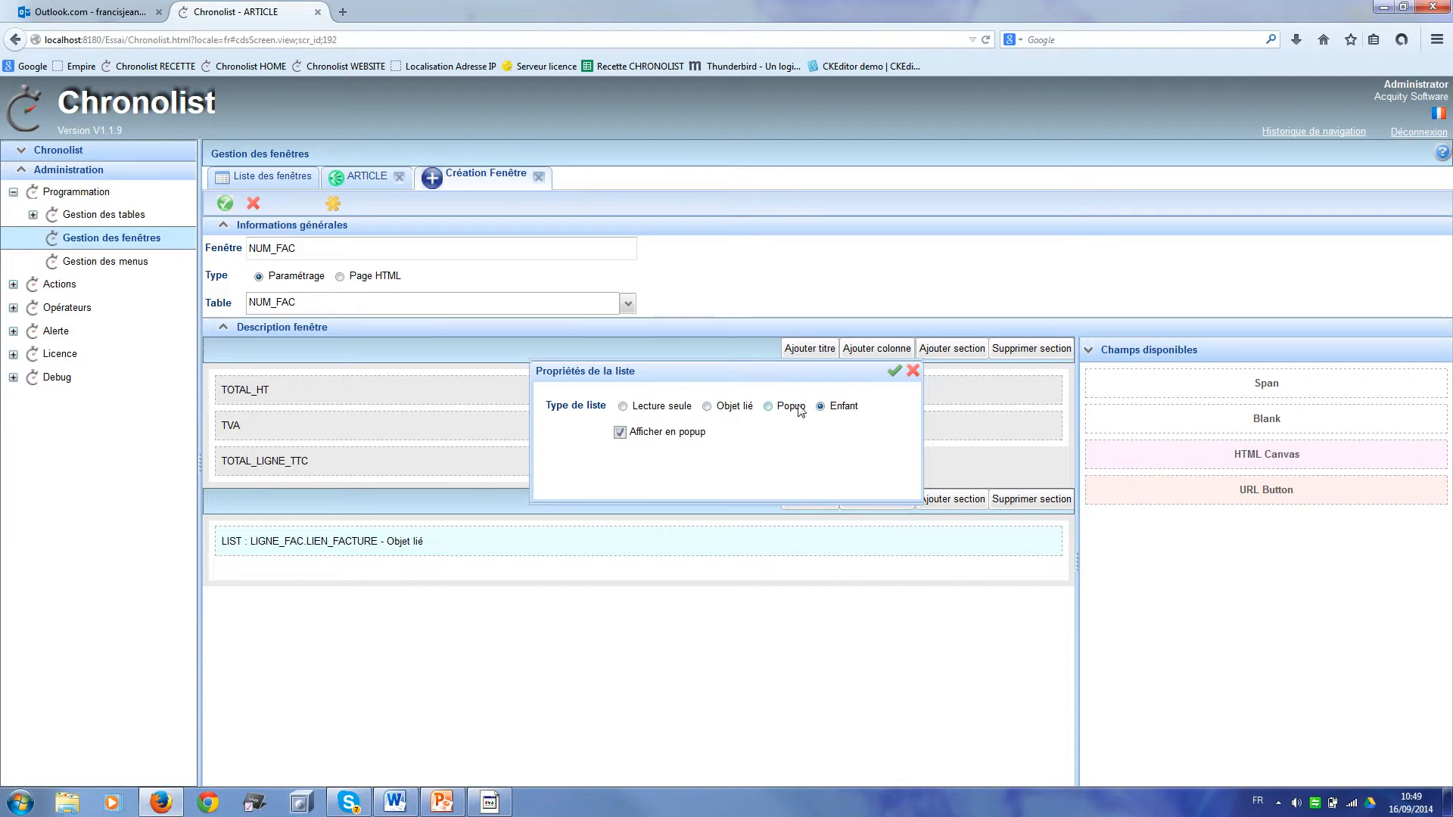
click(894, 371)
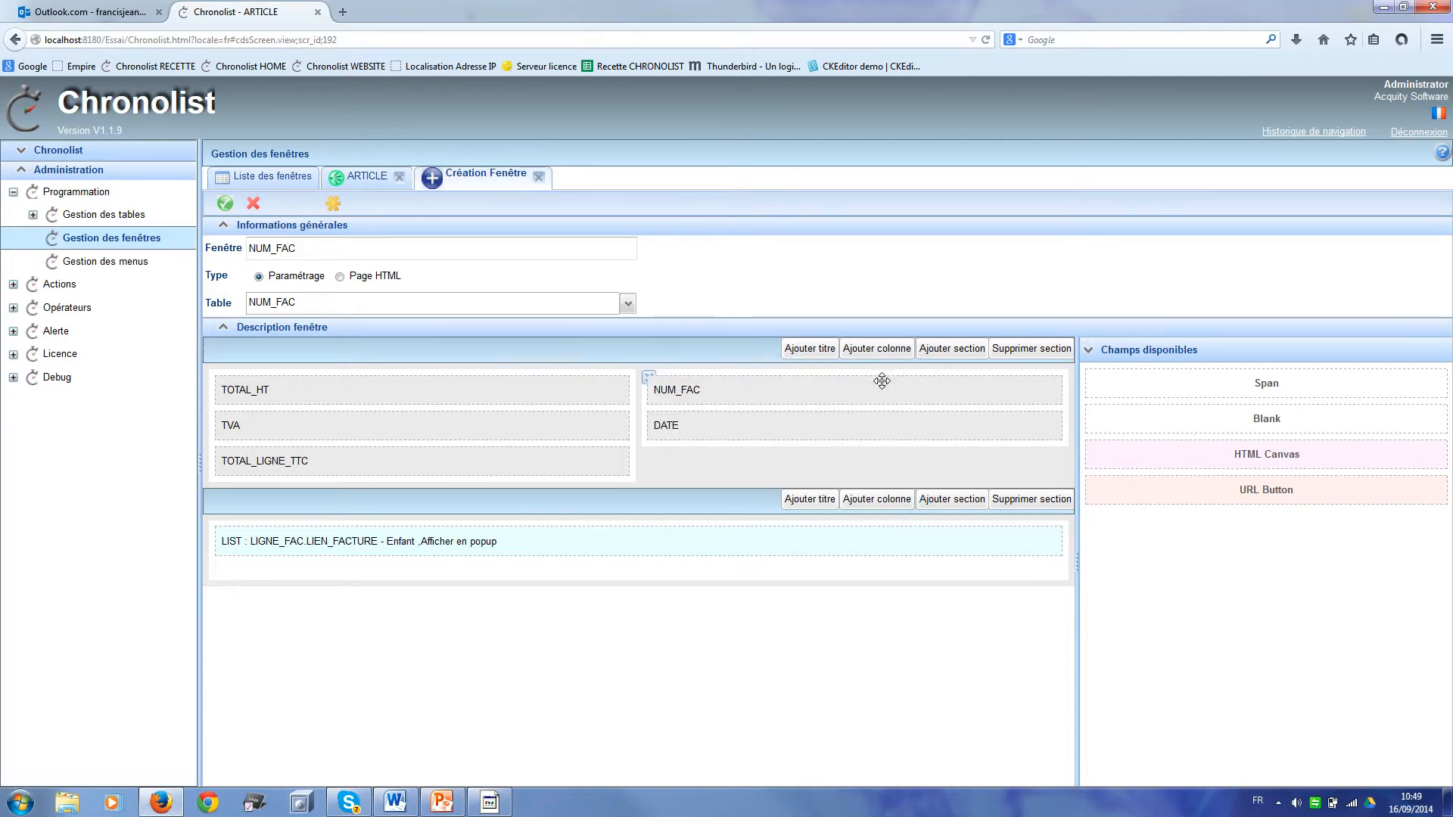
Step: Title the sections 'Lignes de facture' and 'Facture', then save the NUM_FAC window
click(809, 501)
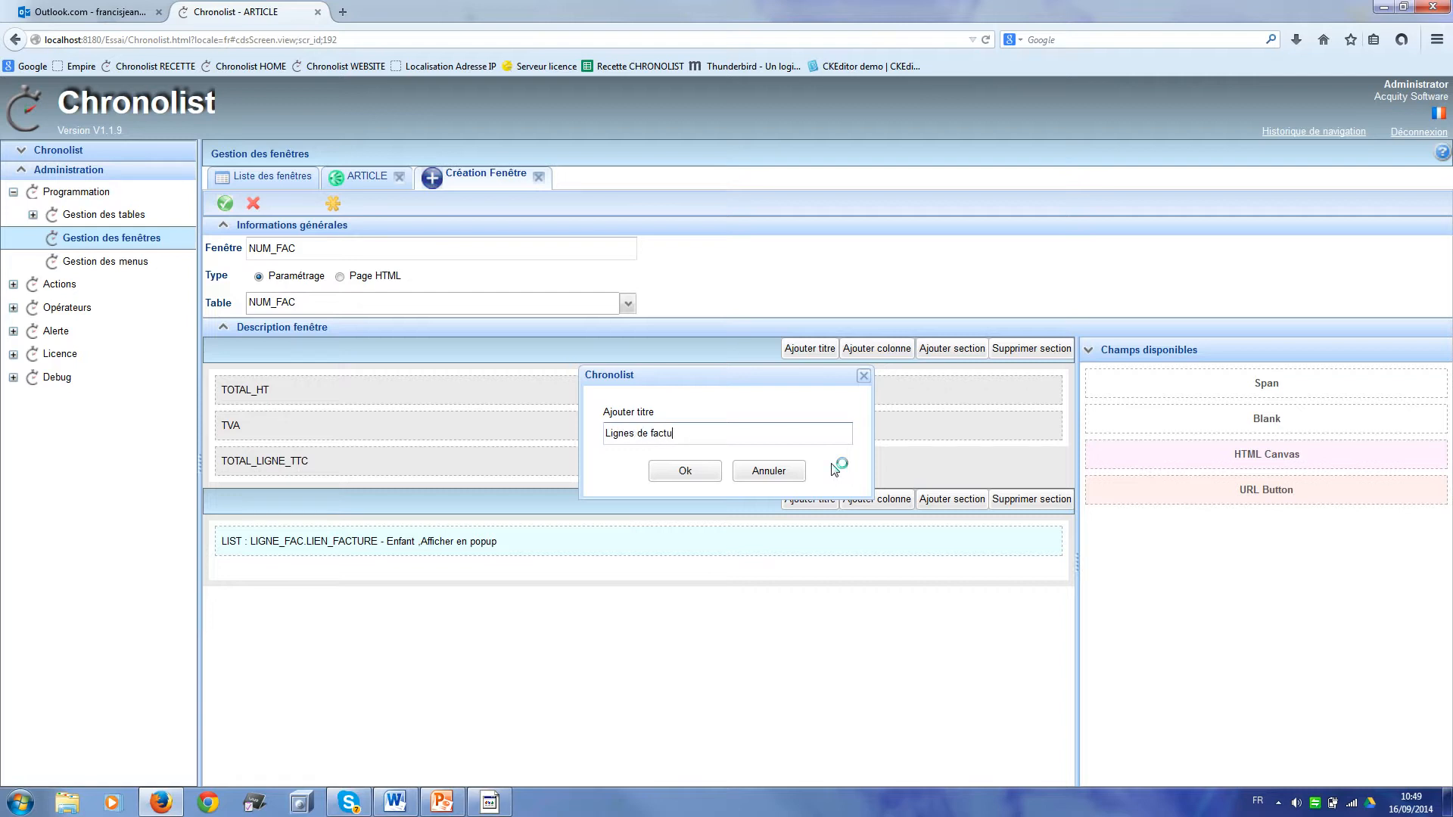
click(682, 472)
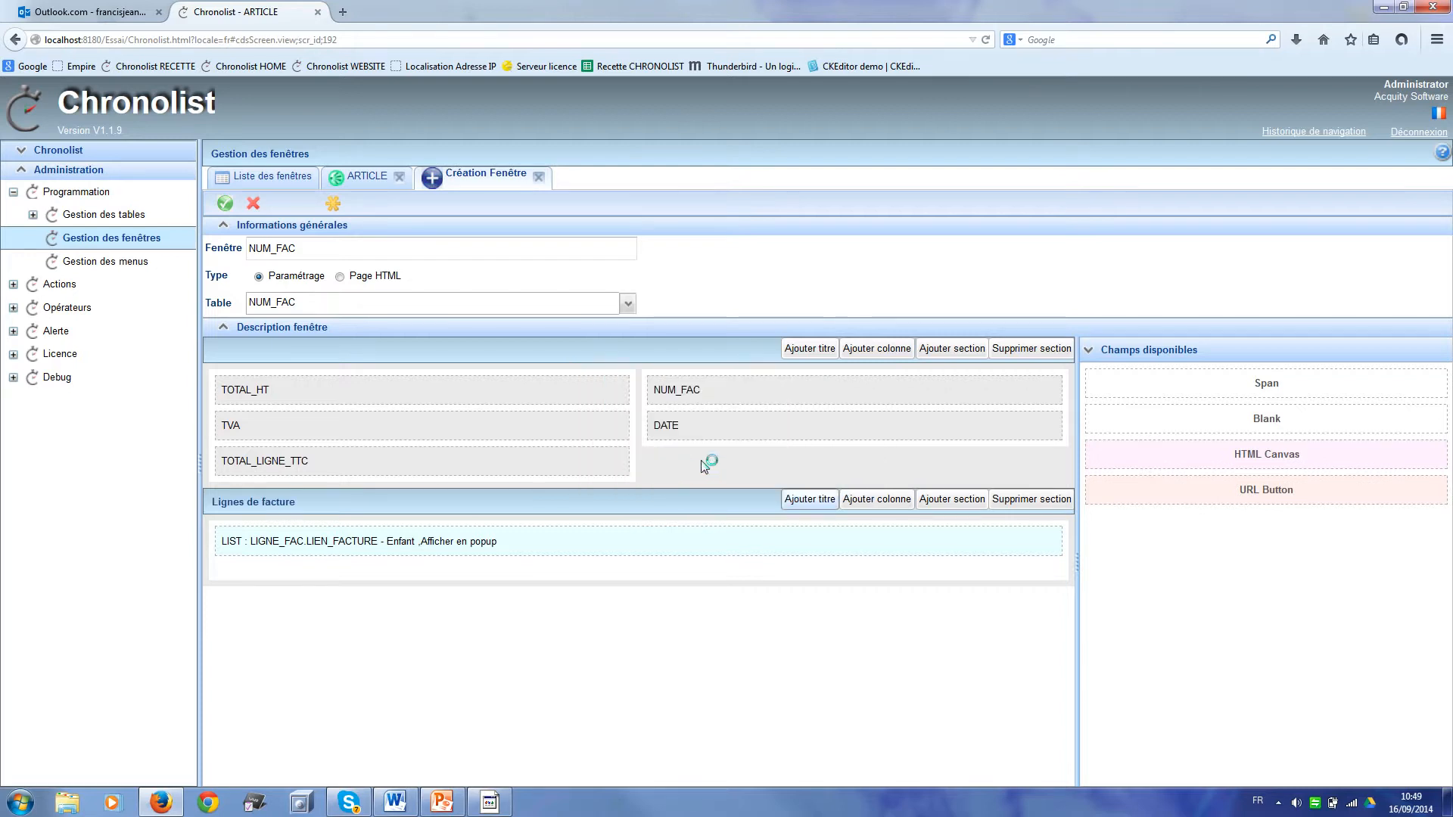
click(810, 349)
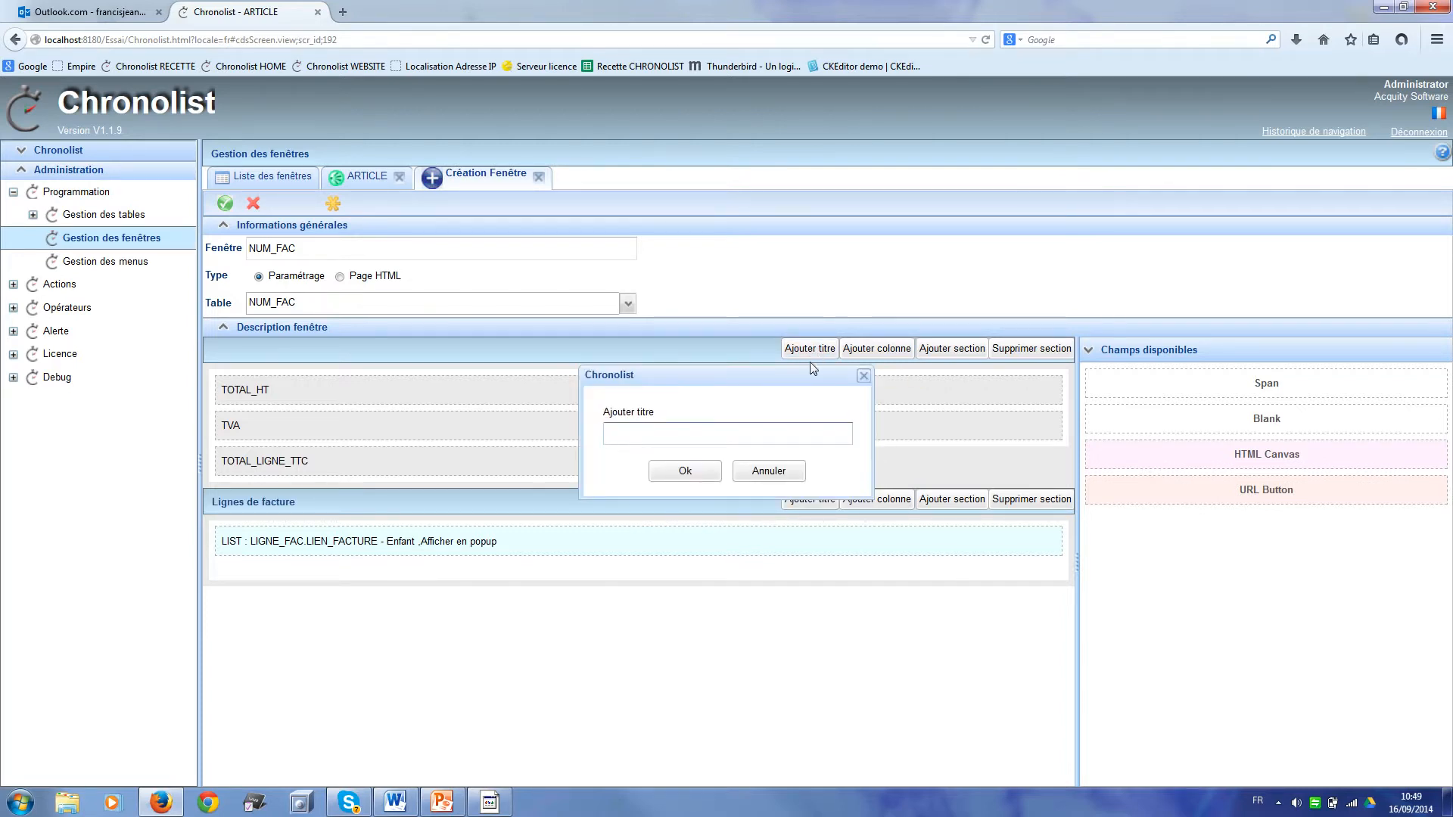
text(Facture)
click(703, 476)
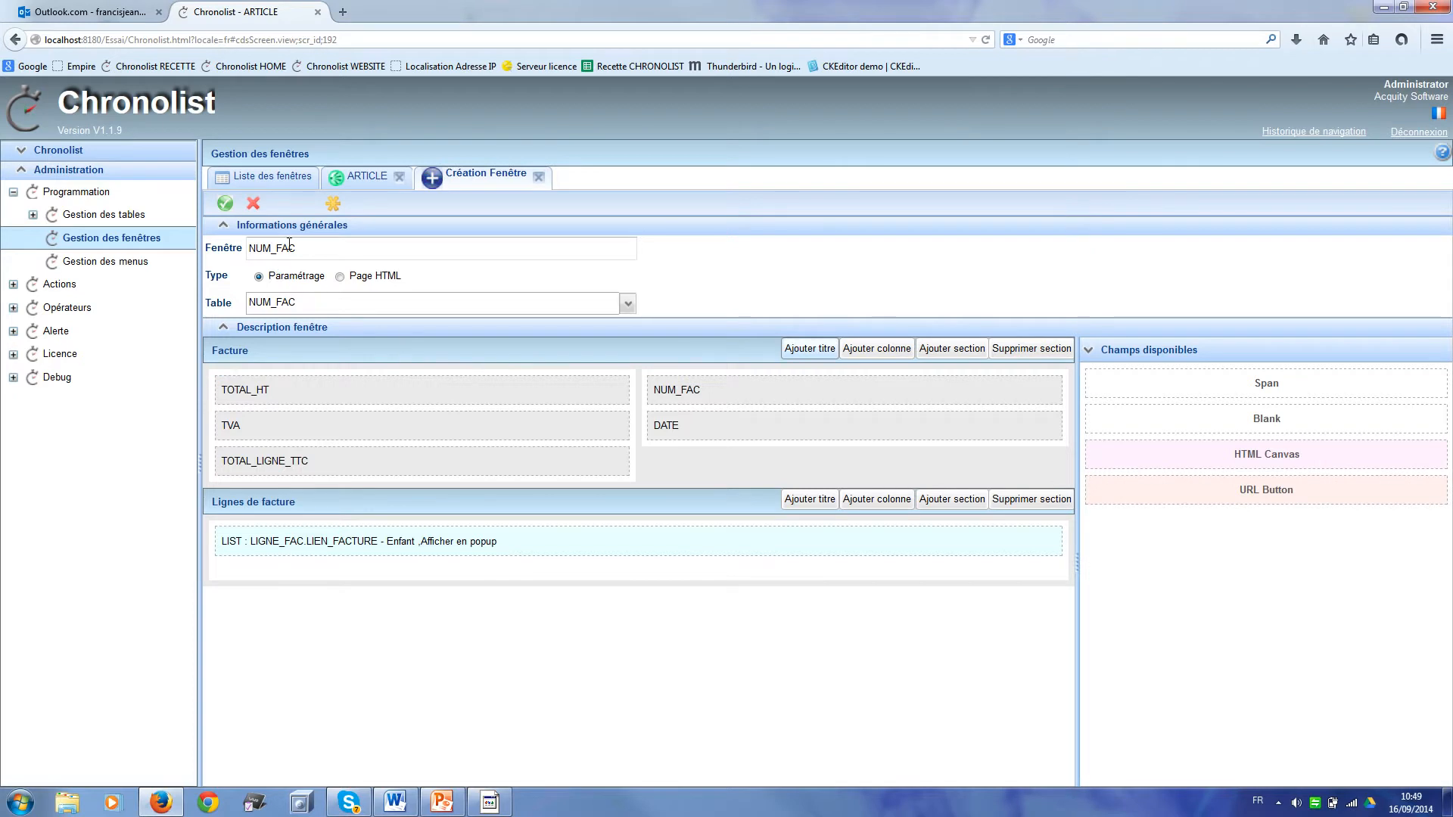
click(226, 204)
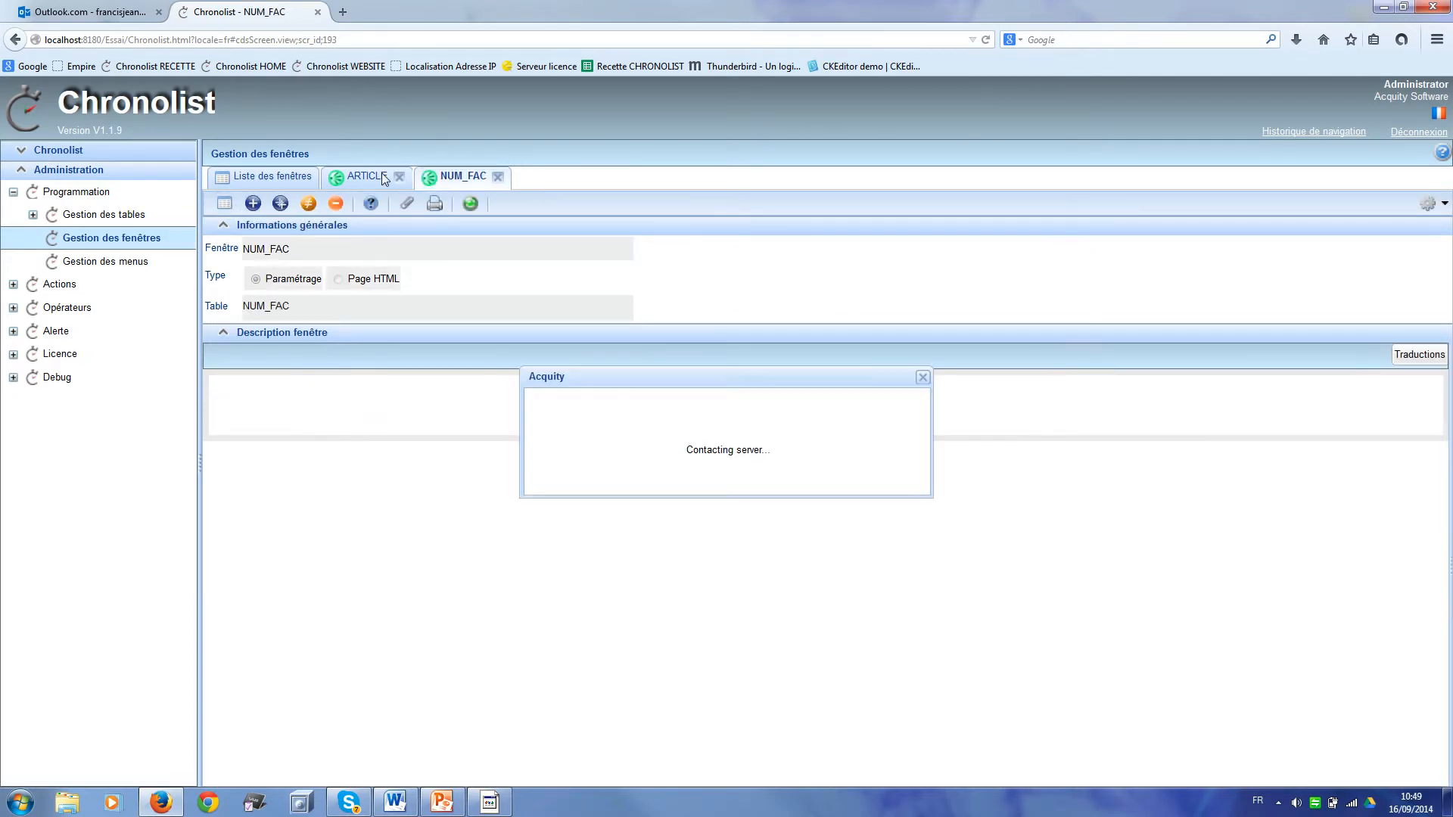
Step: Give the ARTICLE window's section the title 'Article' and save the layout
click(376, 179)
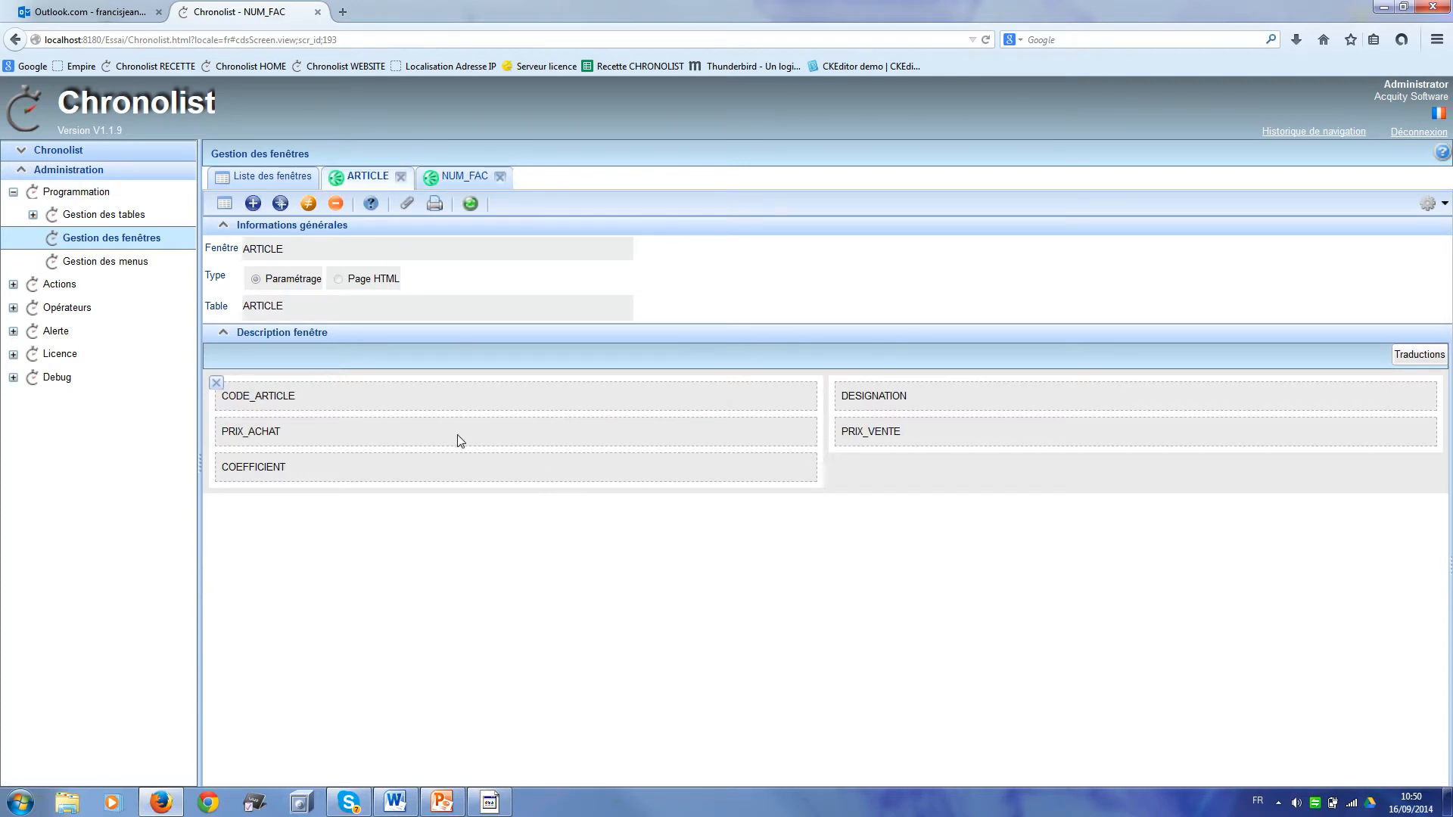
click(308, 204)
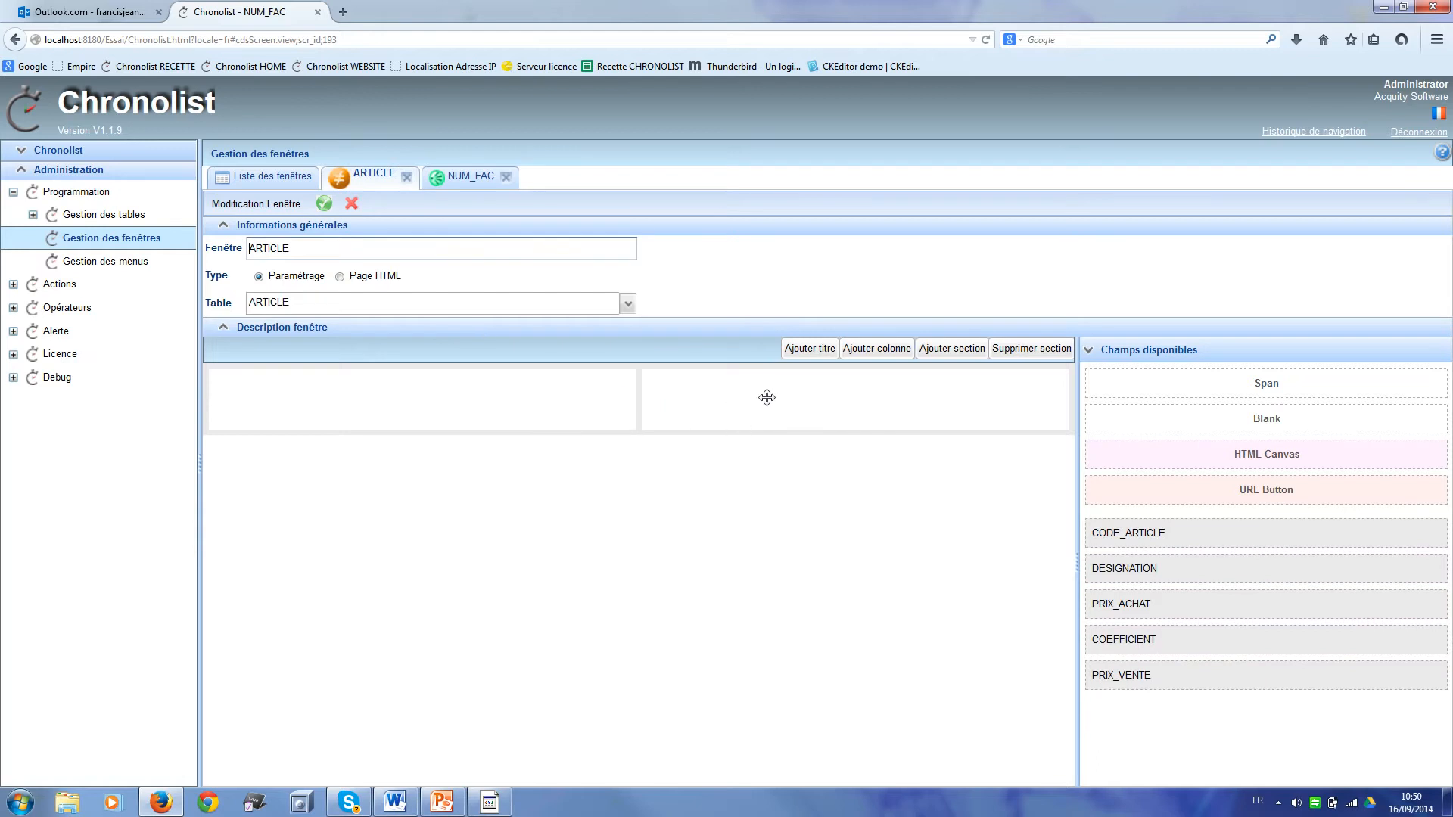
click(810, 349)
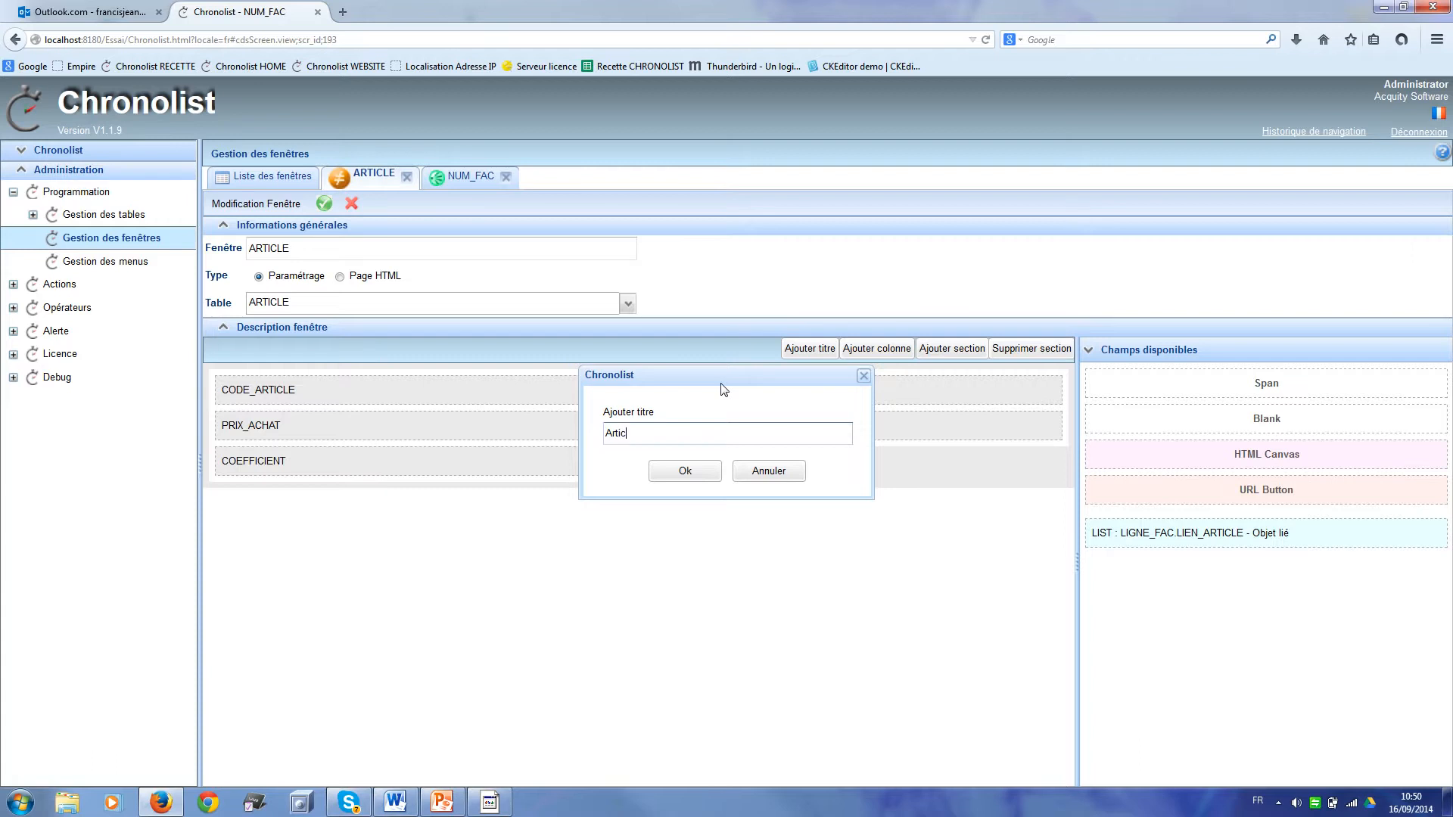
text(Article)
click(691, 471)
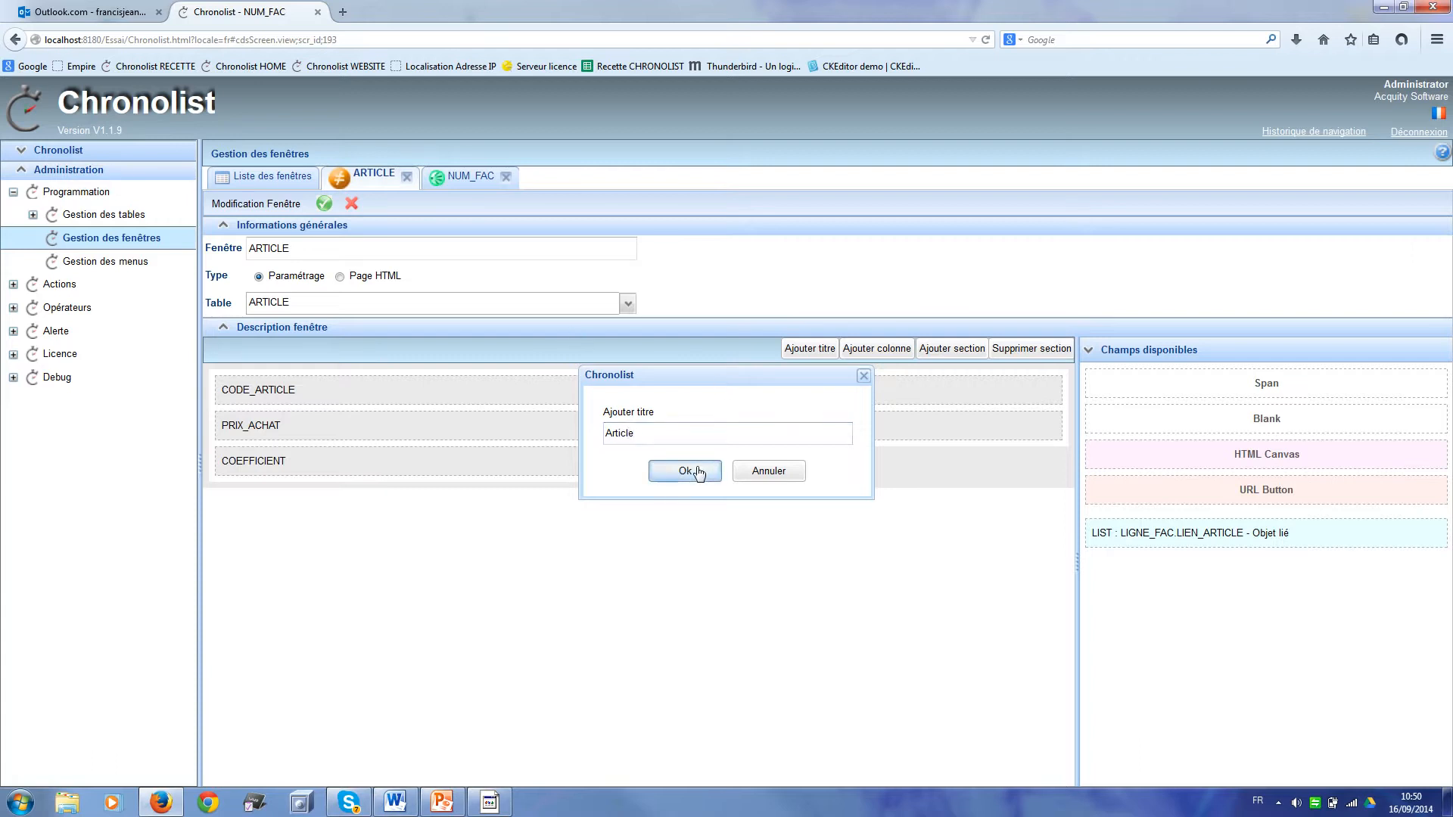
click(324, 205)
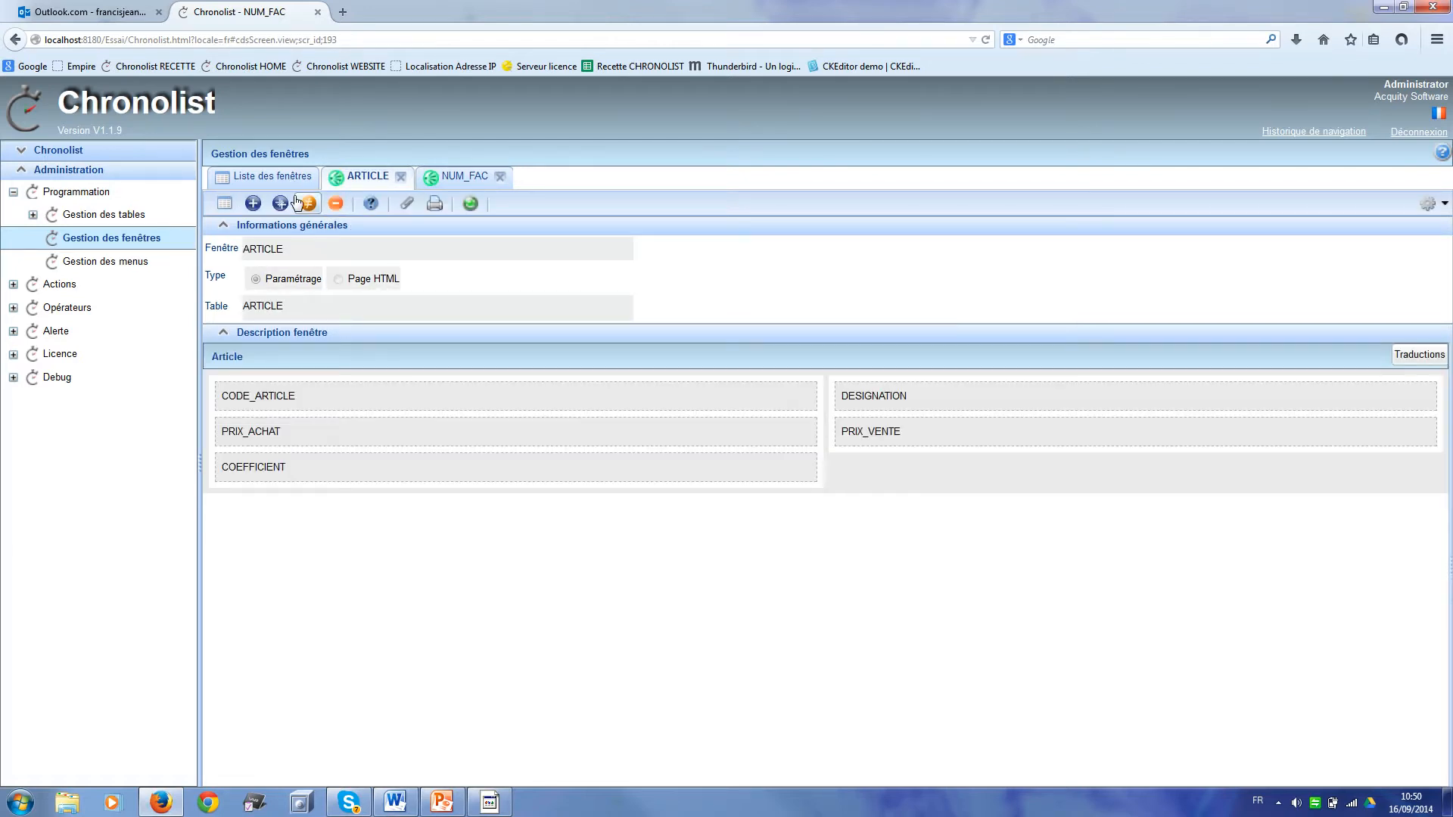
click(252, 204)
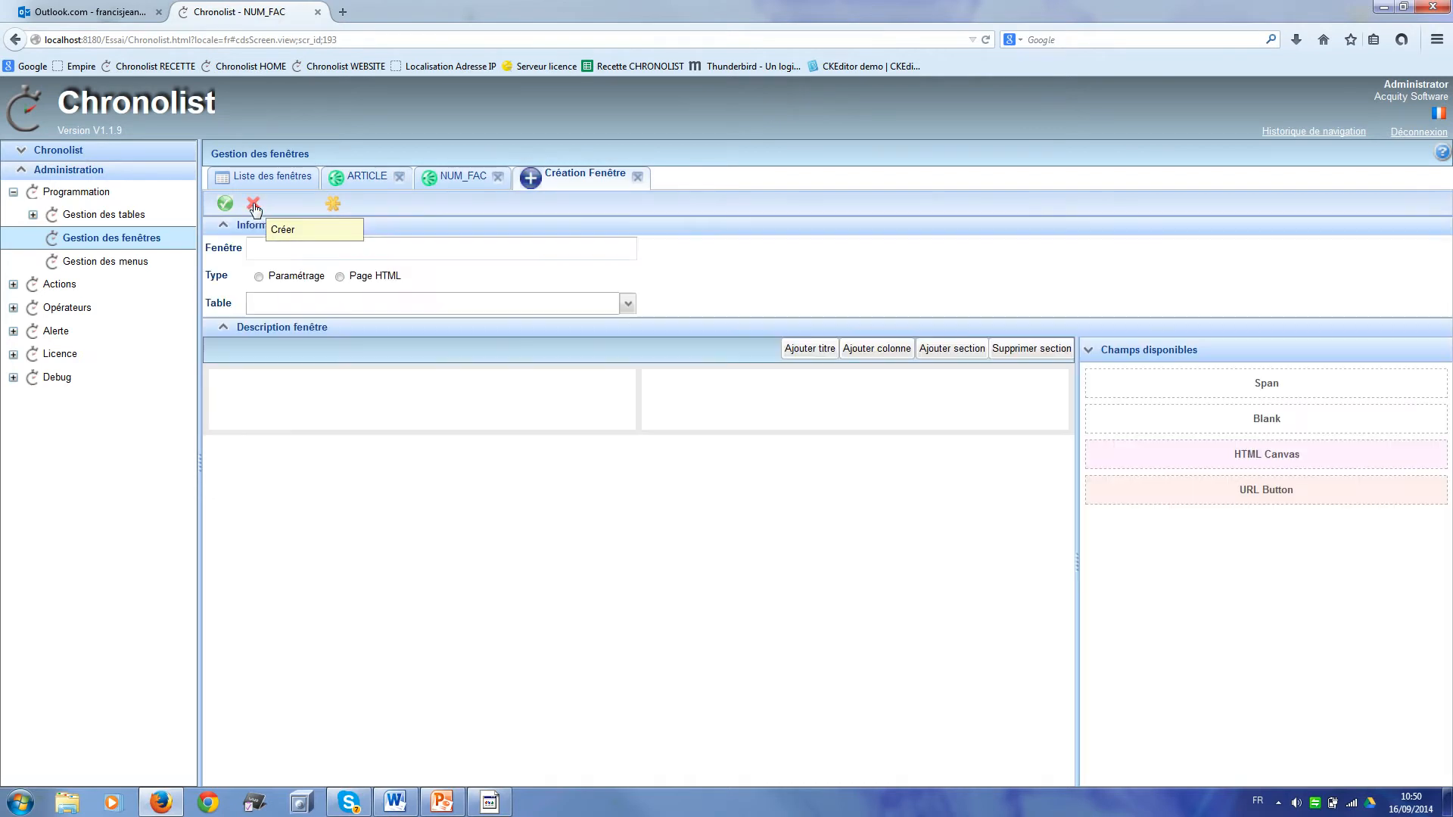
Step: Make the new window a Paramétrage window on LIGNE_FAC, with its section titled 'Ligne de facture'
click(259, 276)
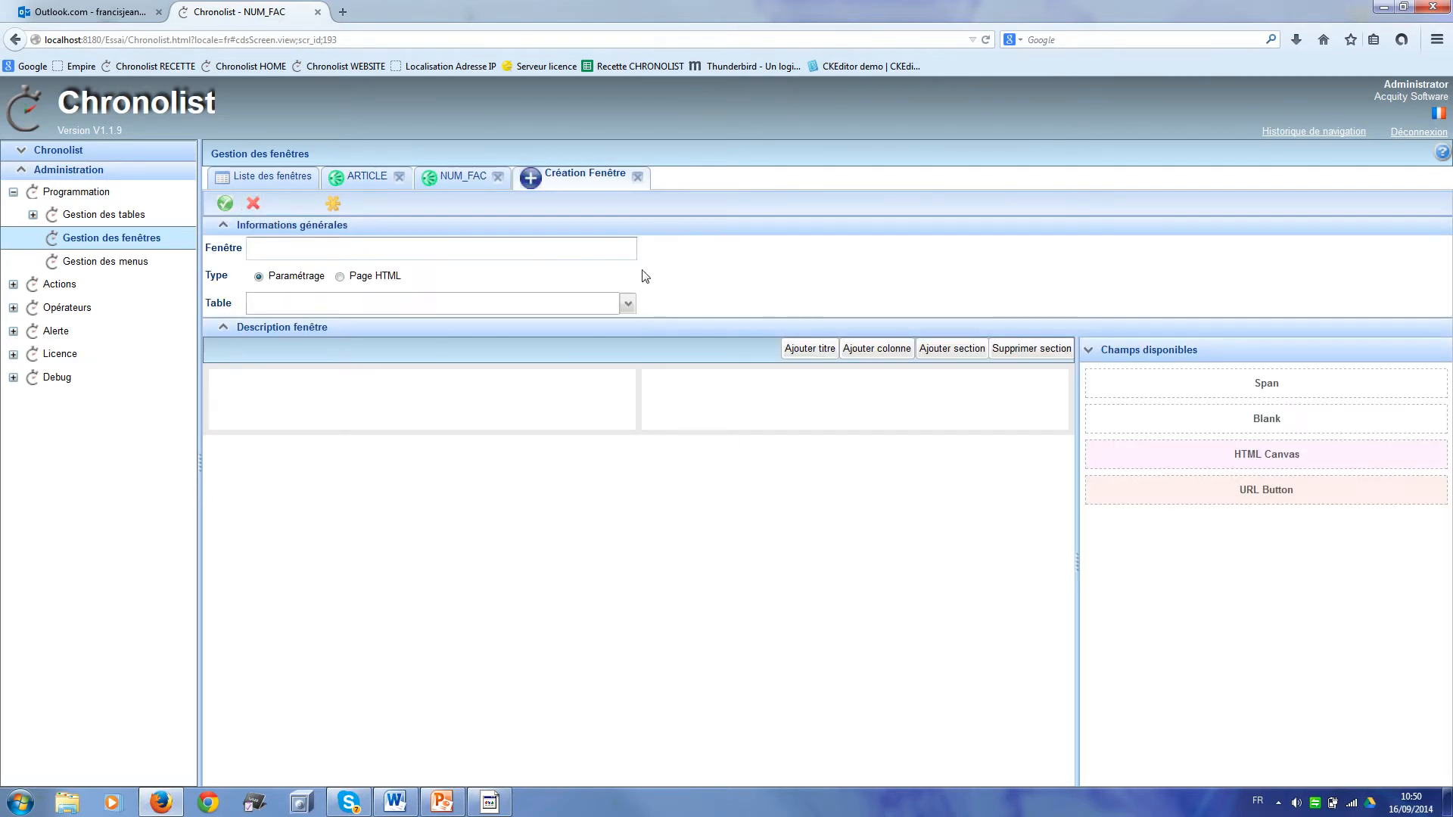
click(627, 307)
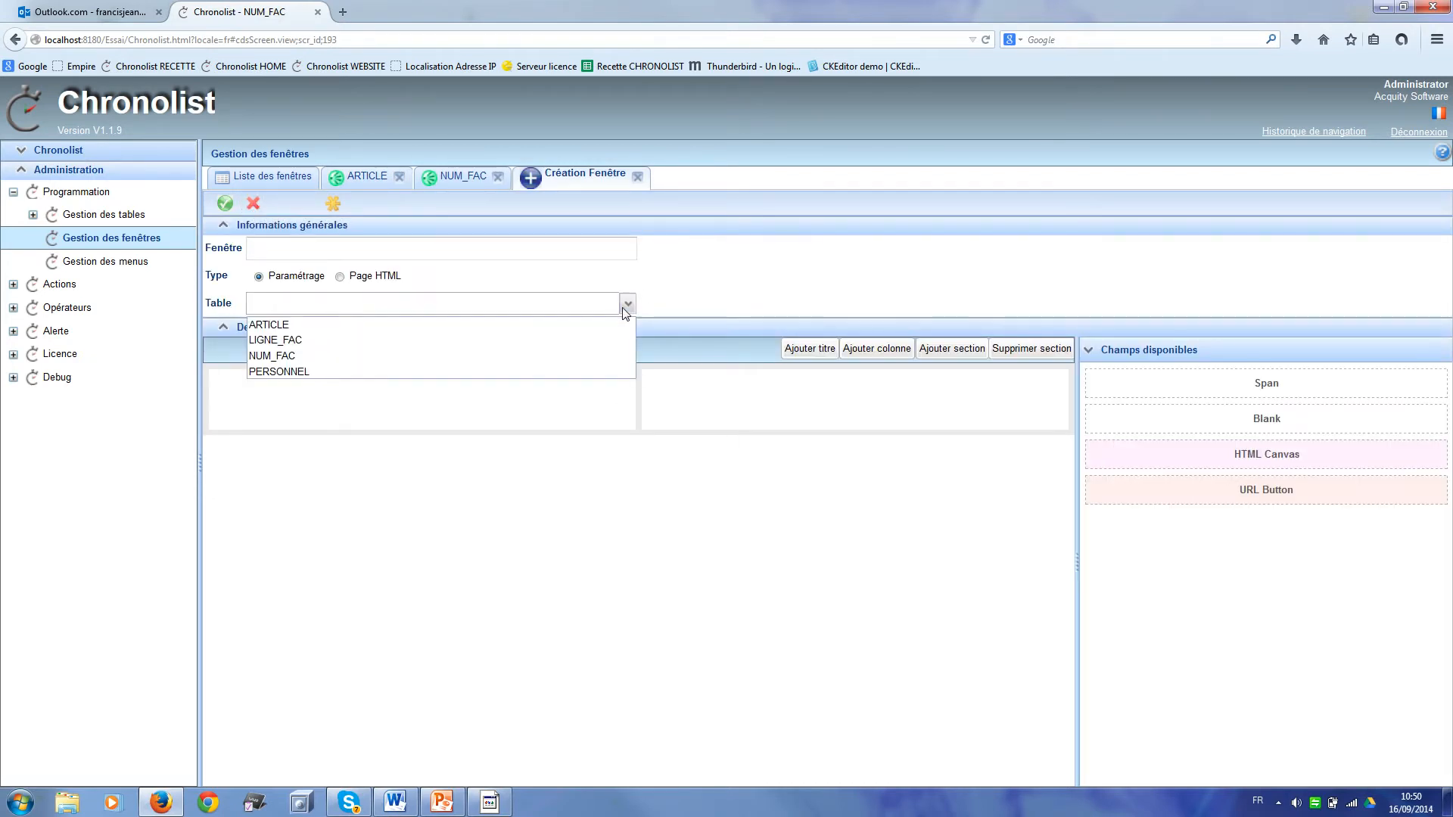
click(556, 346)
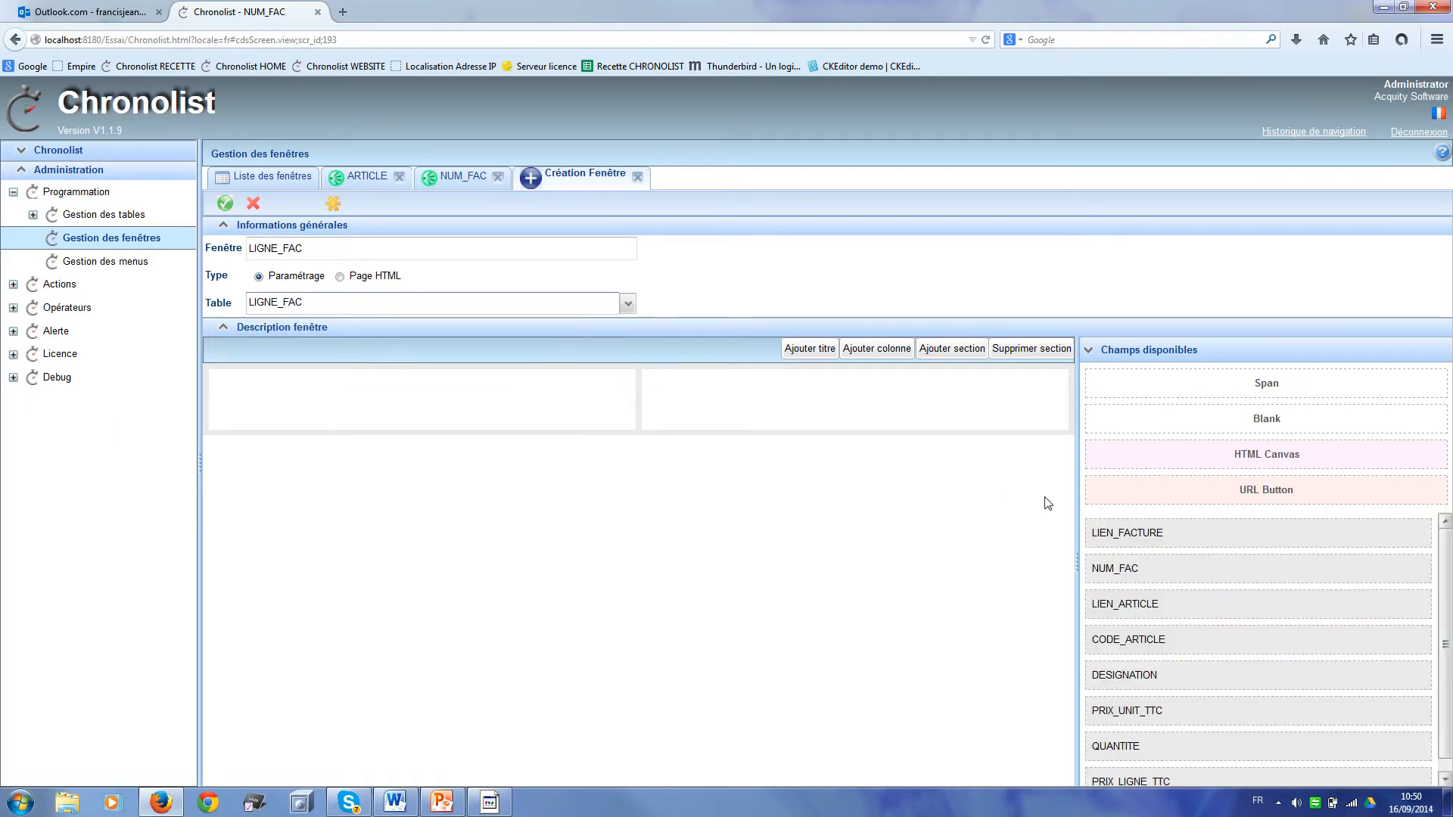
click(809, 349)
text(L)
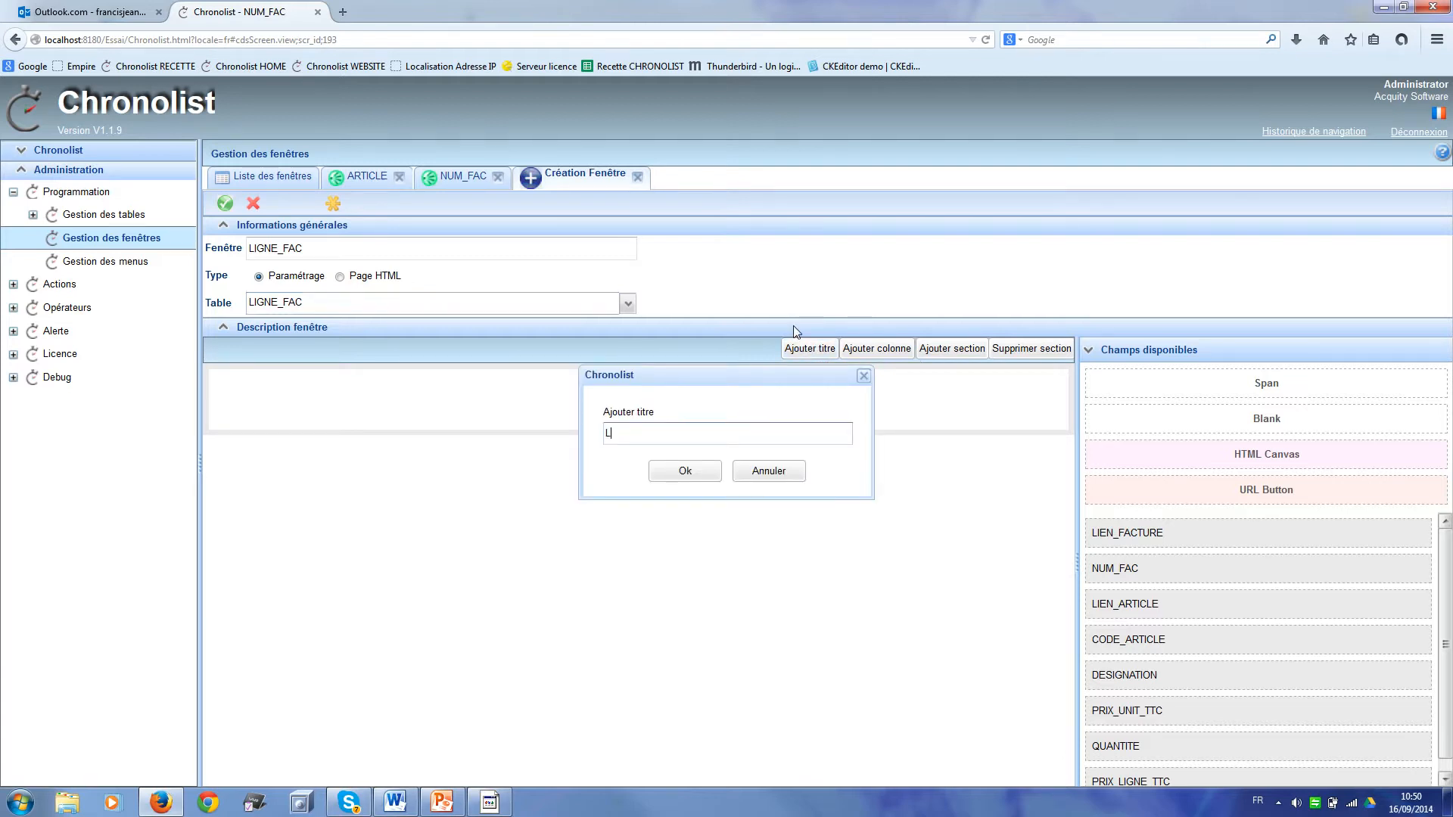
text(igne de facture)
click(690, 469)
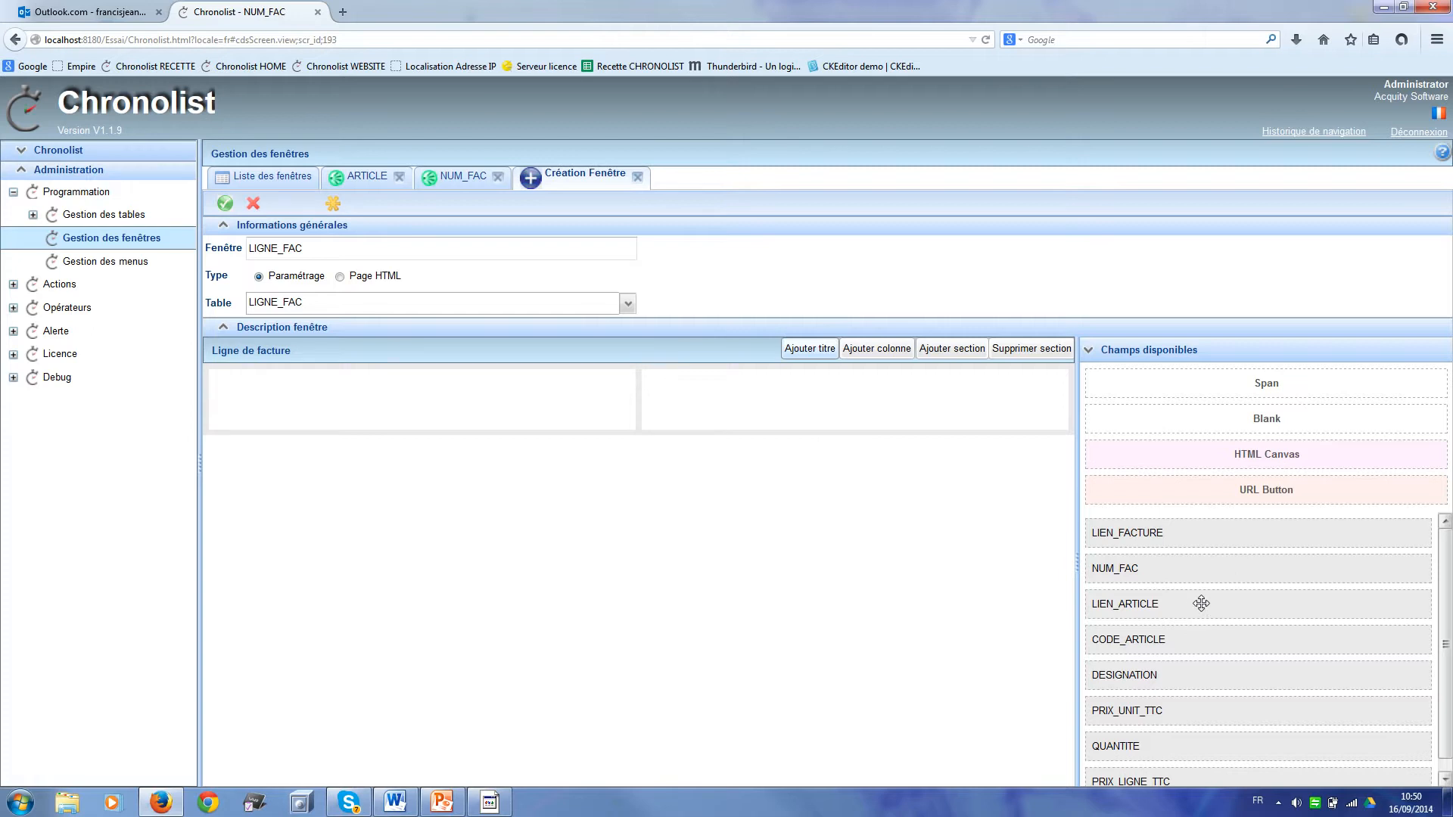
Step: Place LIEN_ARTICLE, DESIGNATION, PRIX_UNIT_TTC, QUANTITE and PRIX_LIGNE_TTC in the left column
drag(1202, 603, 330, 387)
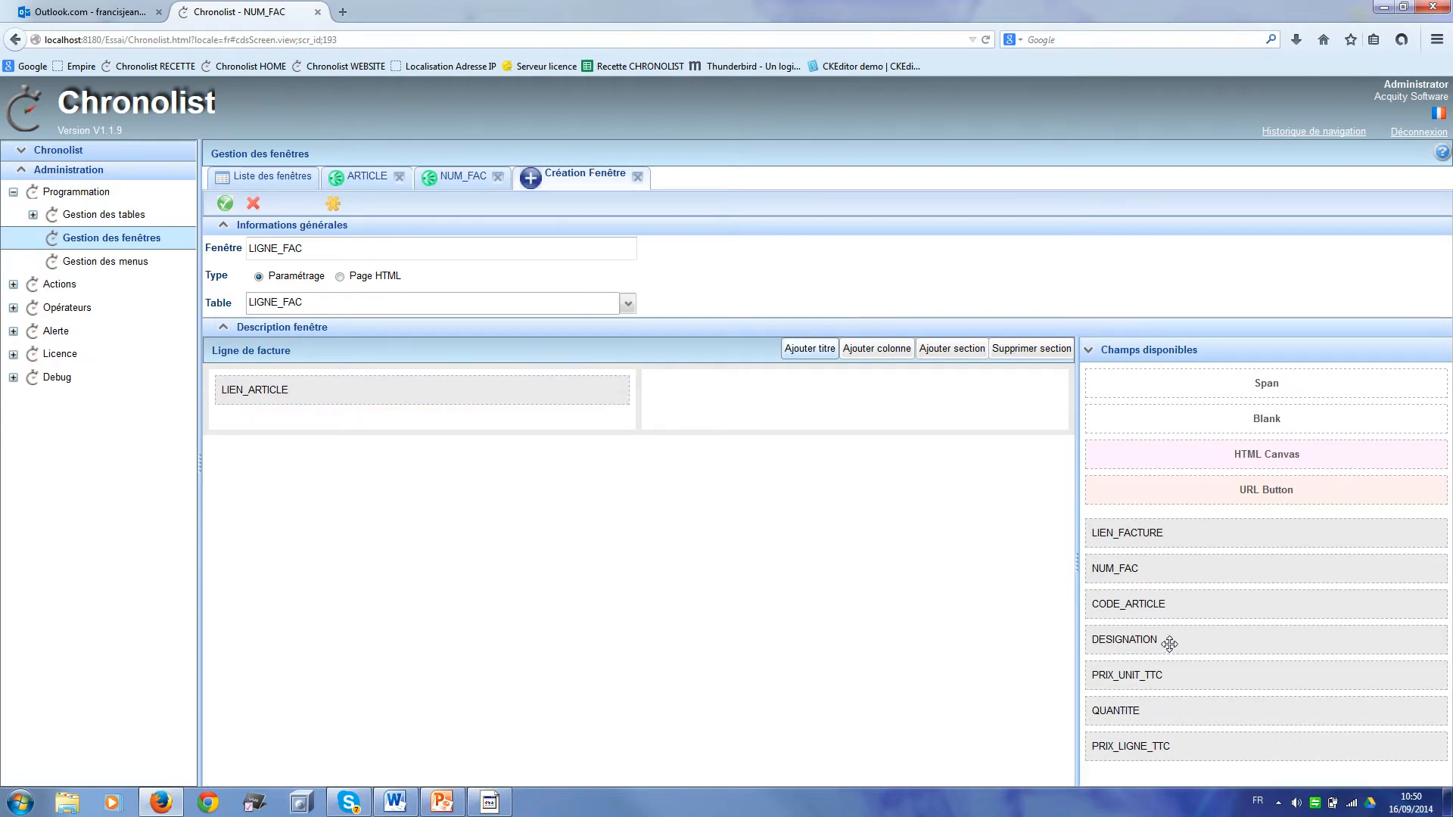
drag(1169, 644, 346, 418)
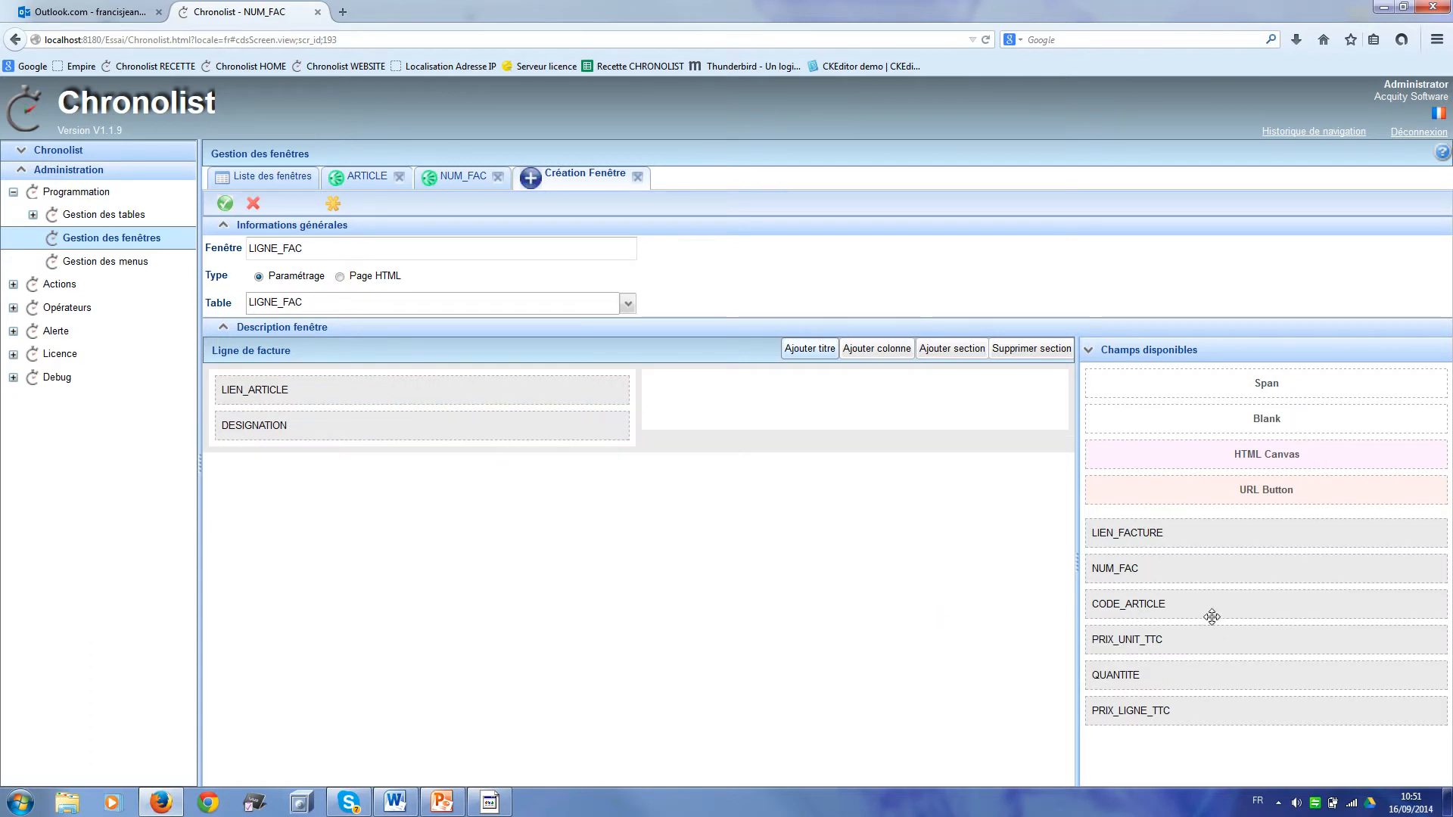
drag(1163, 651, 372, 432)
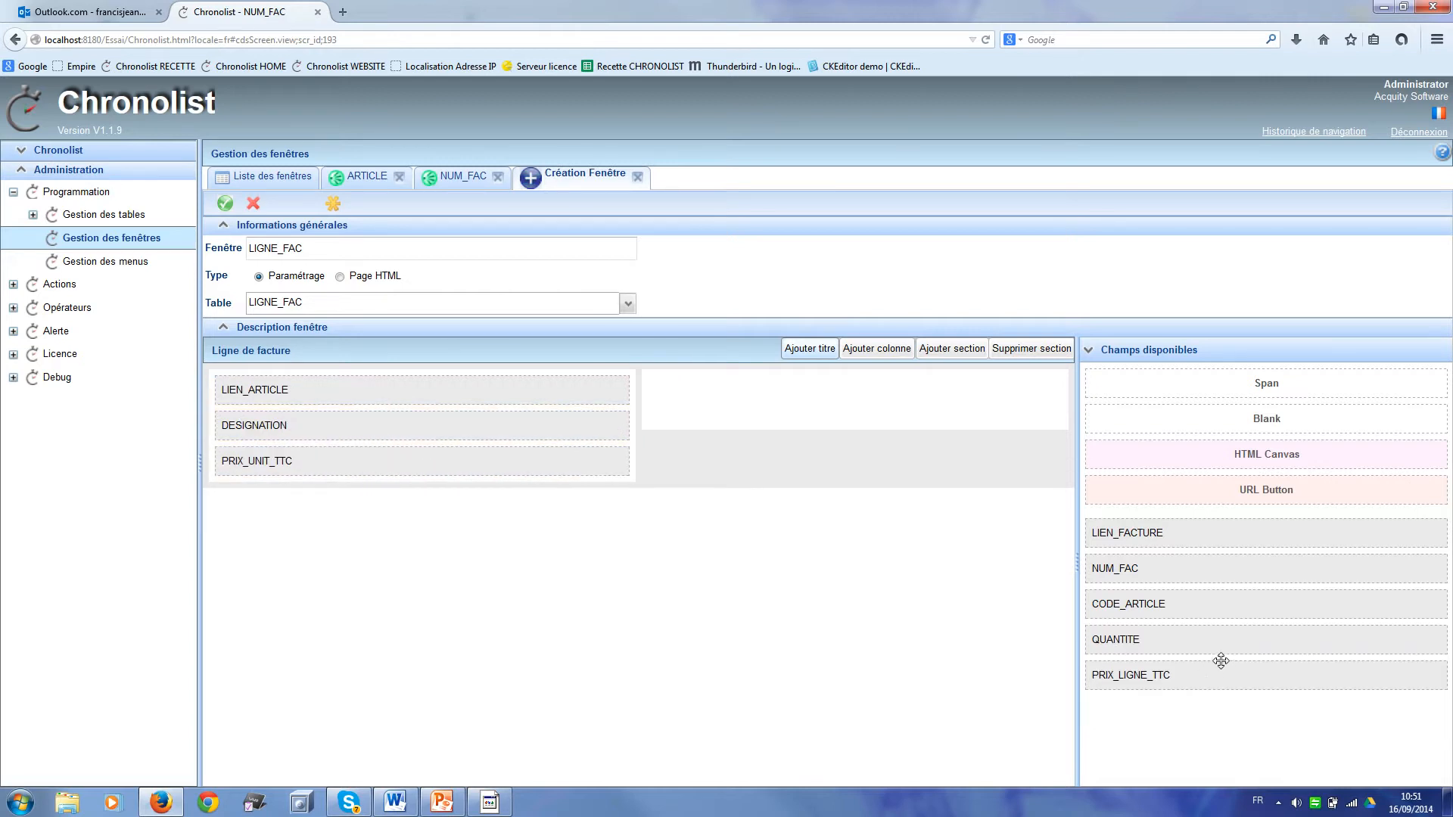
drag(1218, 643, 364, 467)
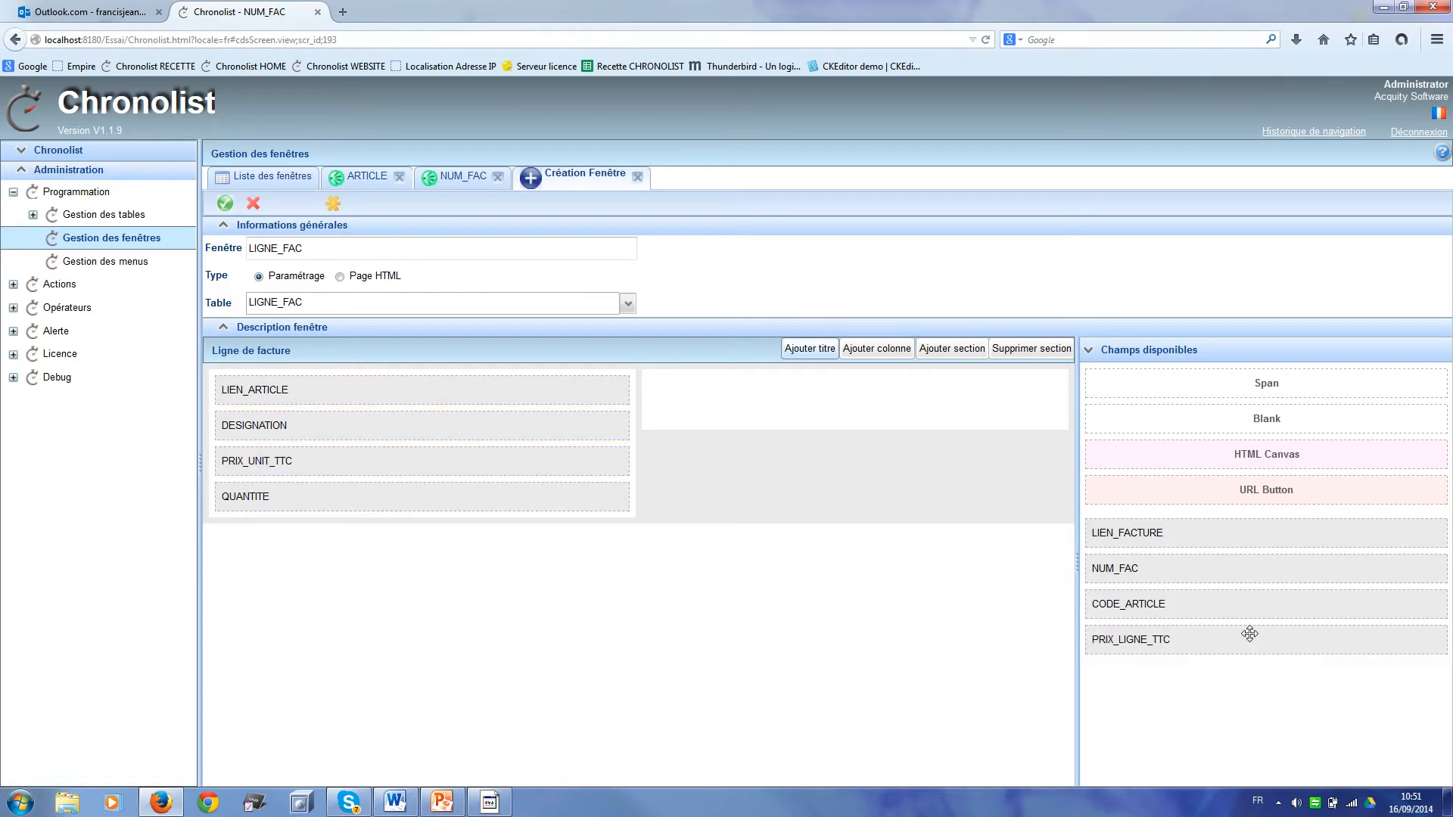
drag(1246, 641, 382, 507)
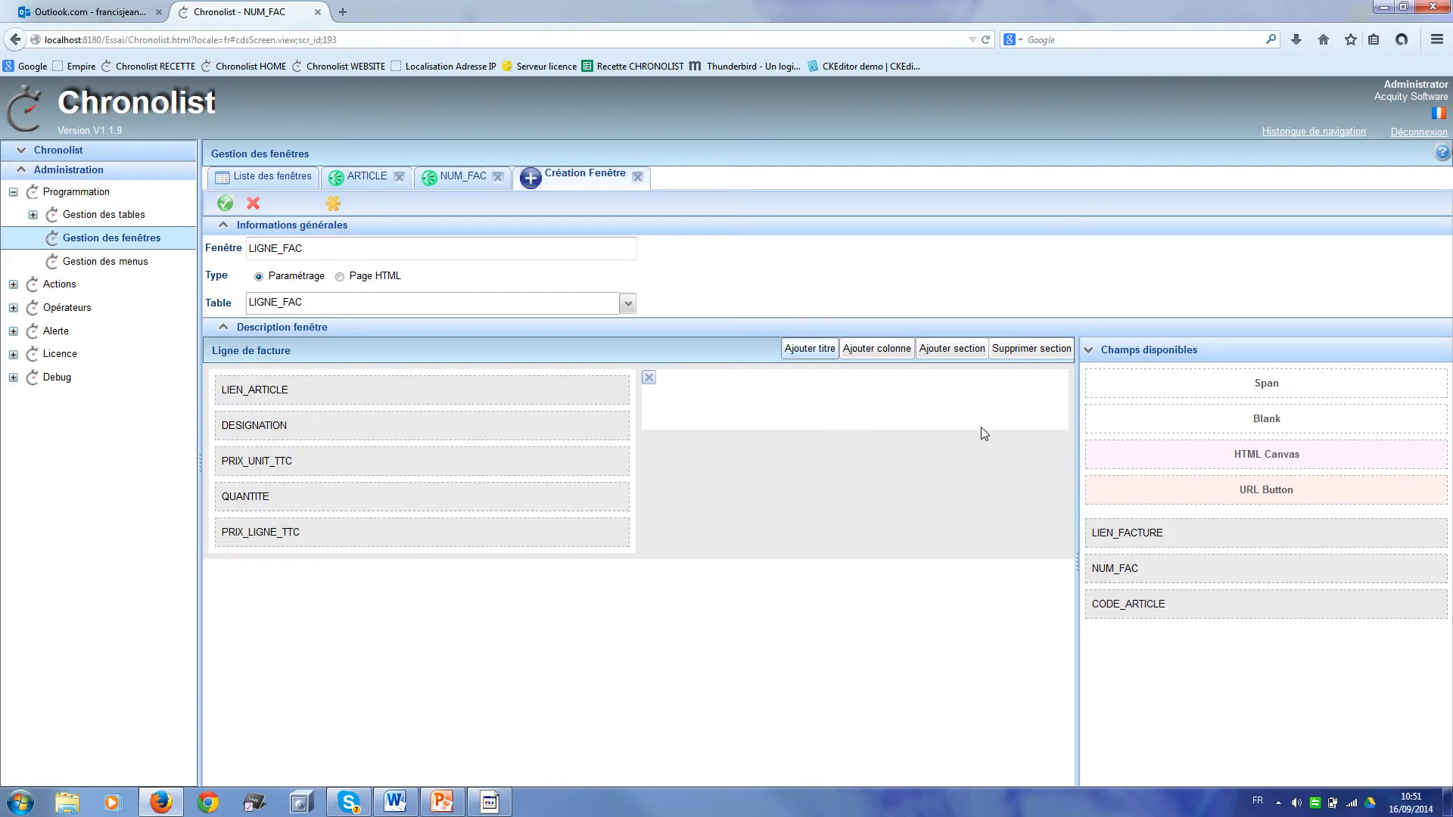
Step: Remove the empty column, save the LIGNE_FAC window, and go to menu management
click(648, 378)
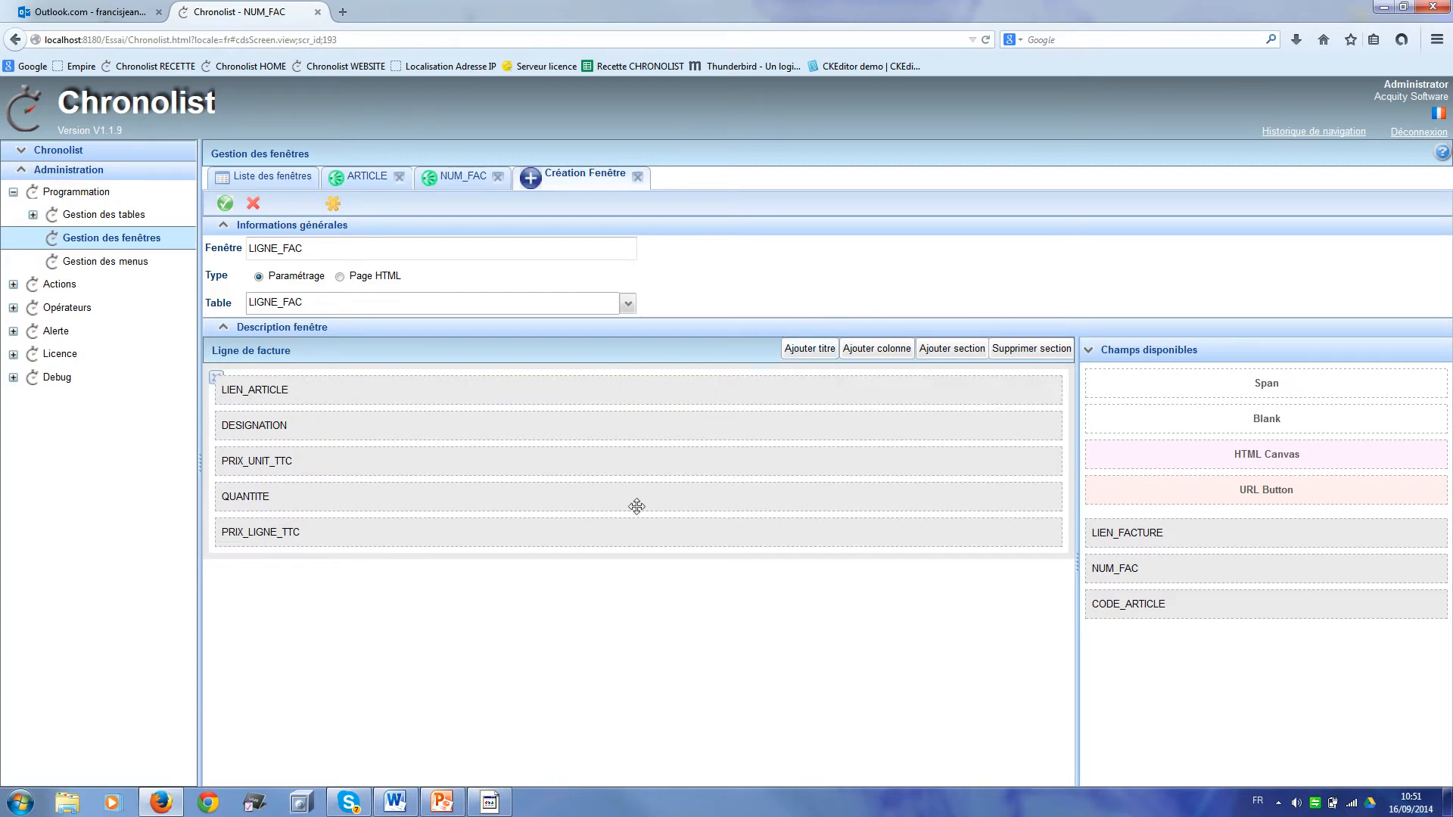
click(226, 203)
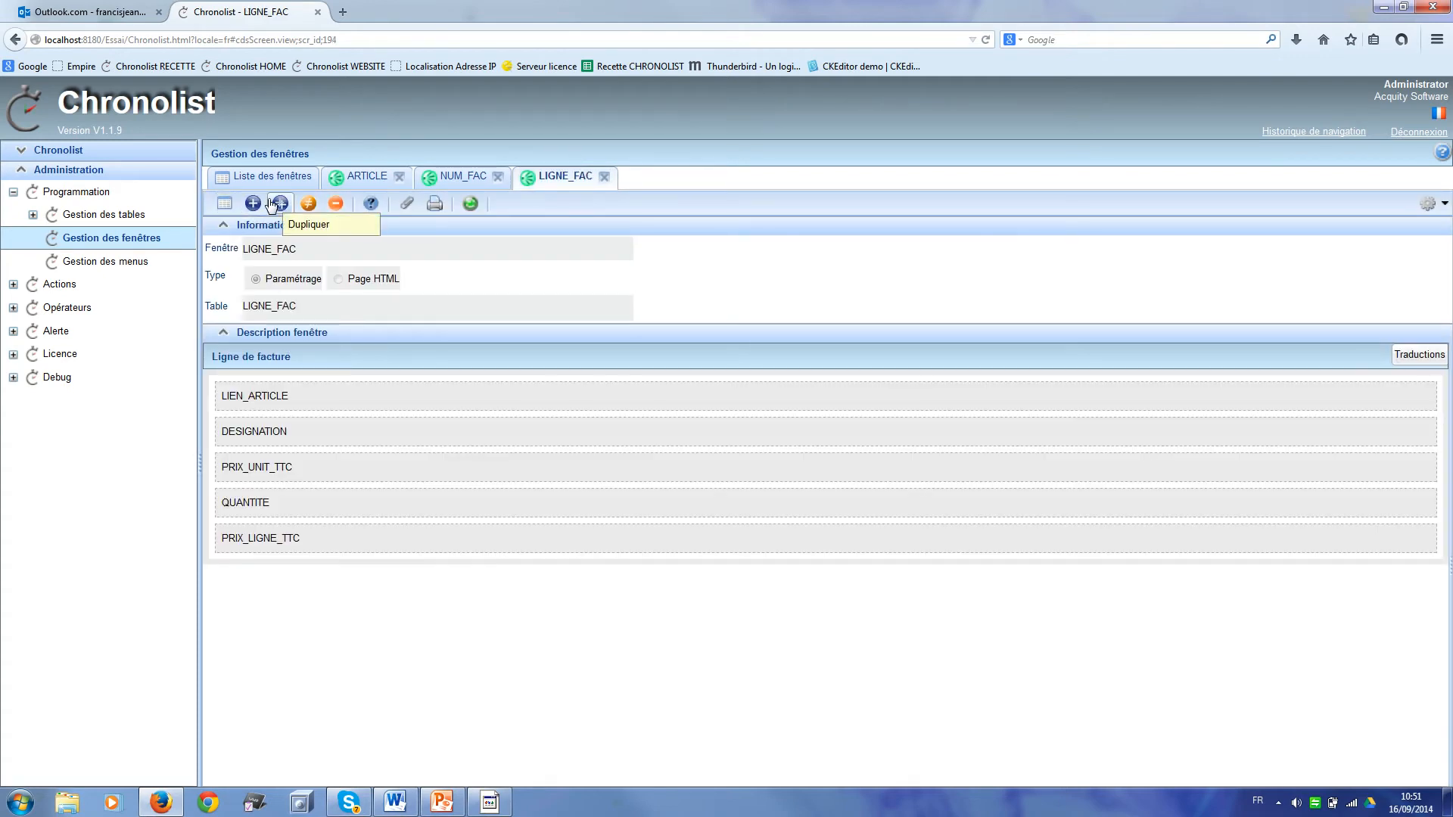
click(153, 264)
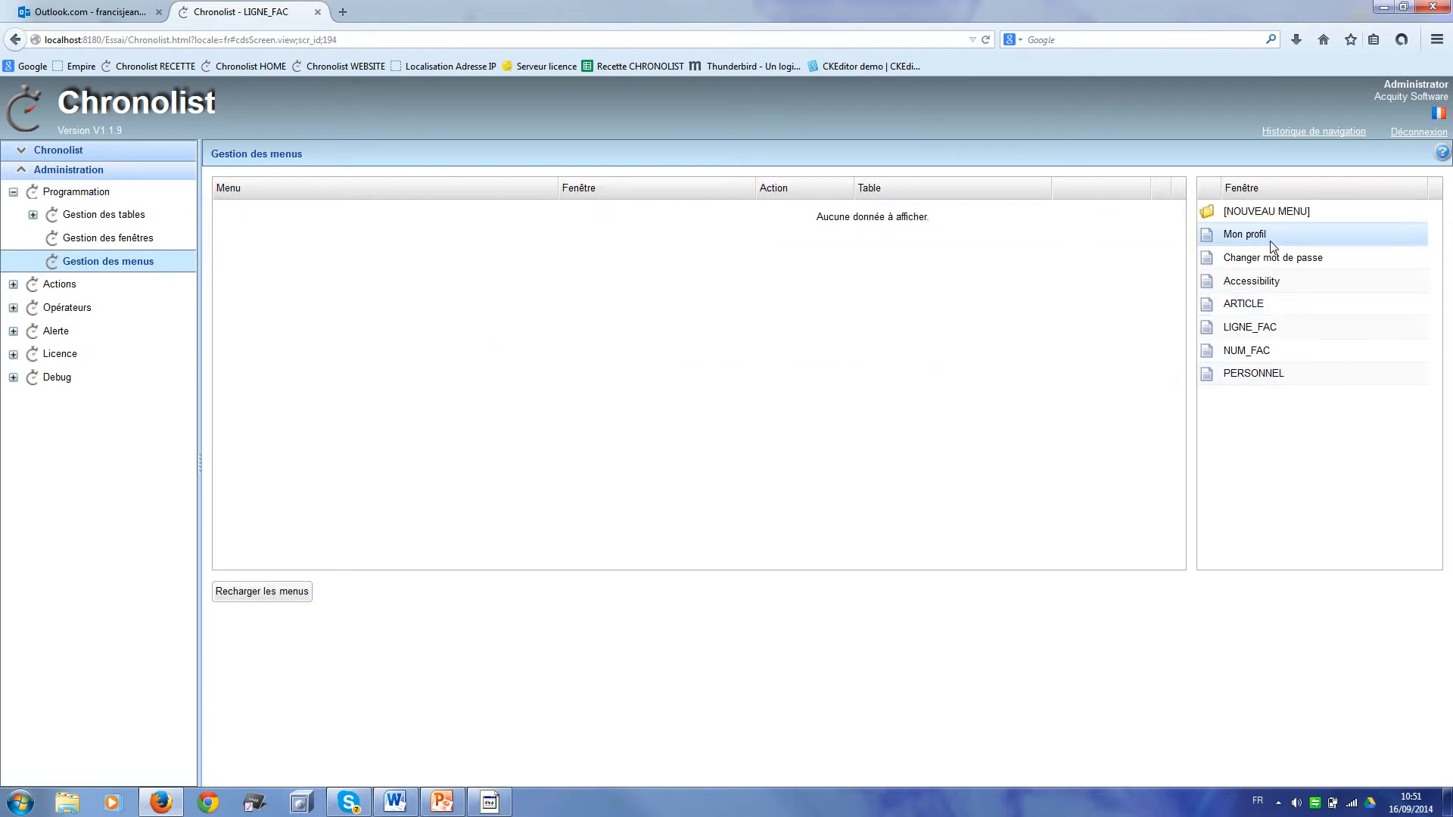
drag(1272, 215, 1111, 264)
Step: Create a Facturation menu folder with a 'Nouvelle facture' entry that opens NUM_FAC
drag(609, 281, 594, 286)
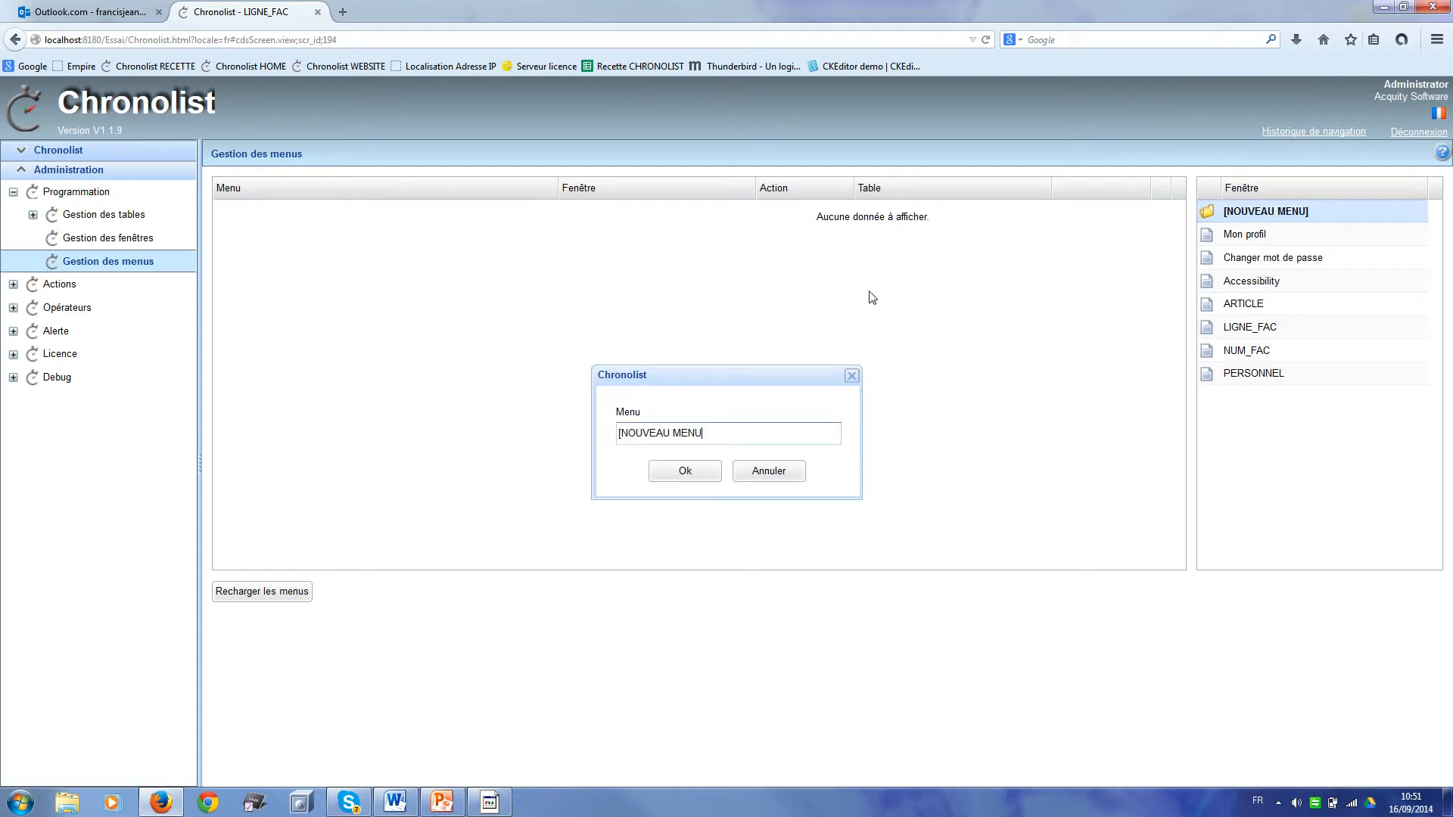
key(BackSpace)
key(BackSpace)
key(BackSpace)
key(BackSpace)
key(BackSpace)
key(BackSpace)
key(BackSpace)
key(BackSpace)
key(BackSpace)
key(BackSpace)
key(BackSpace)
click(685, 474)
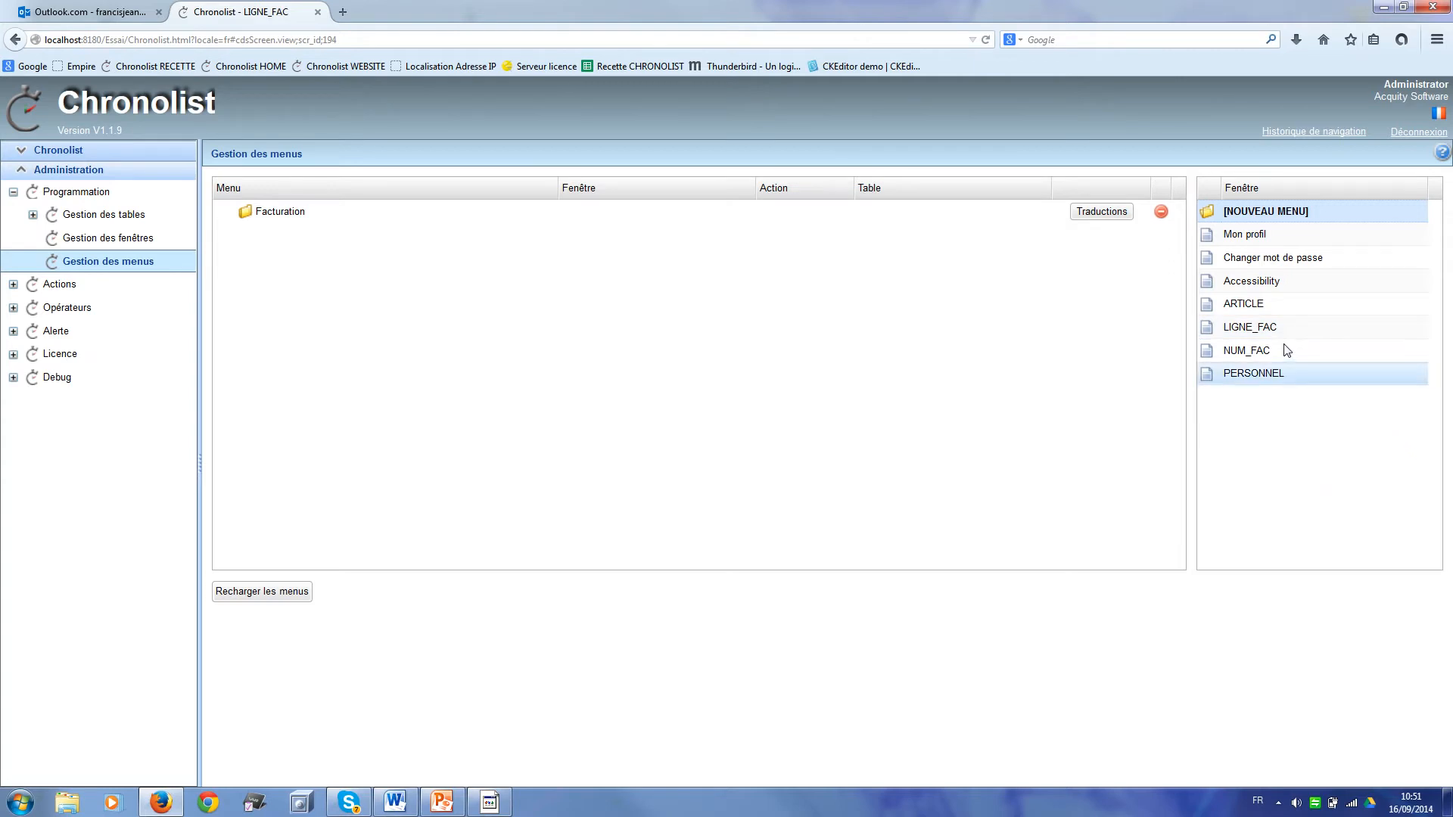
drag(1274, 353, 279, 214)
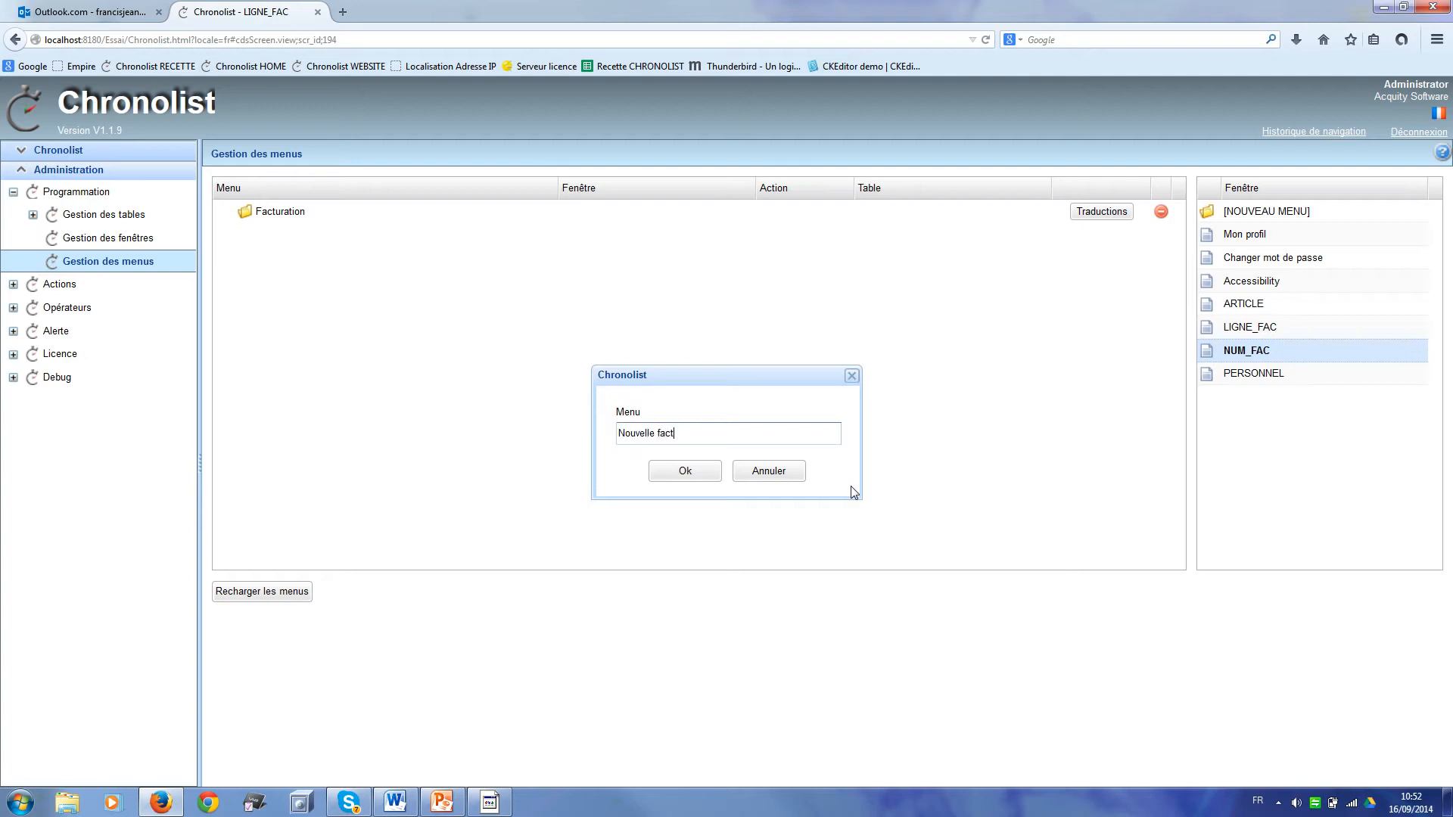
click(711, 475)
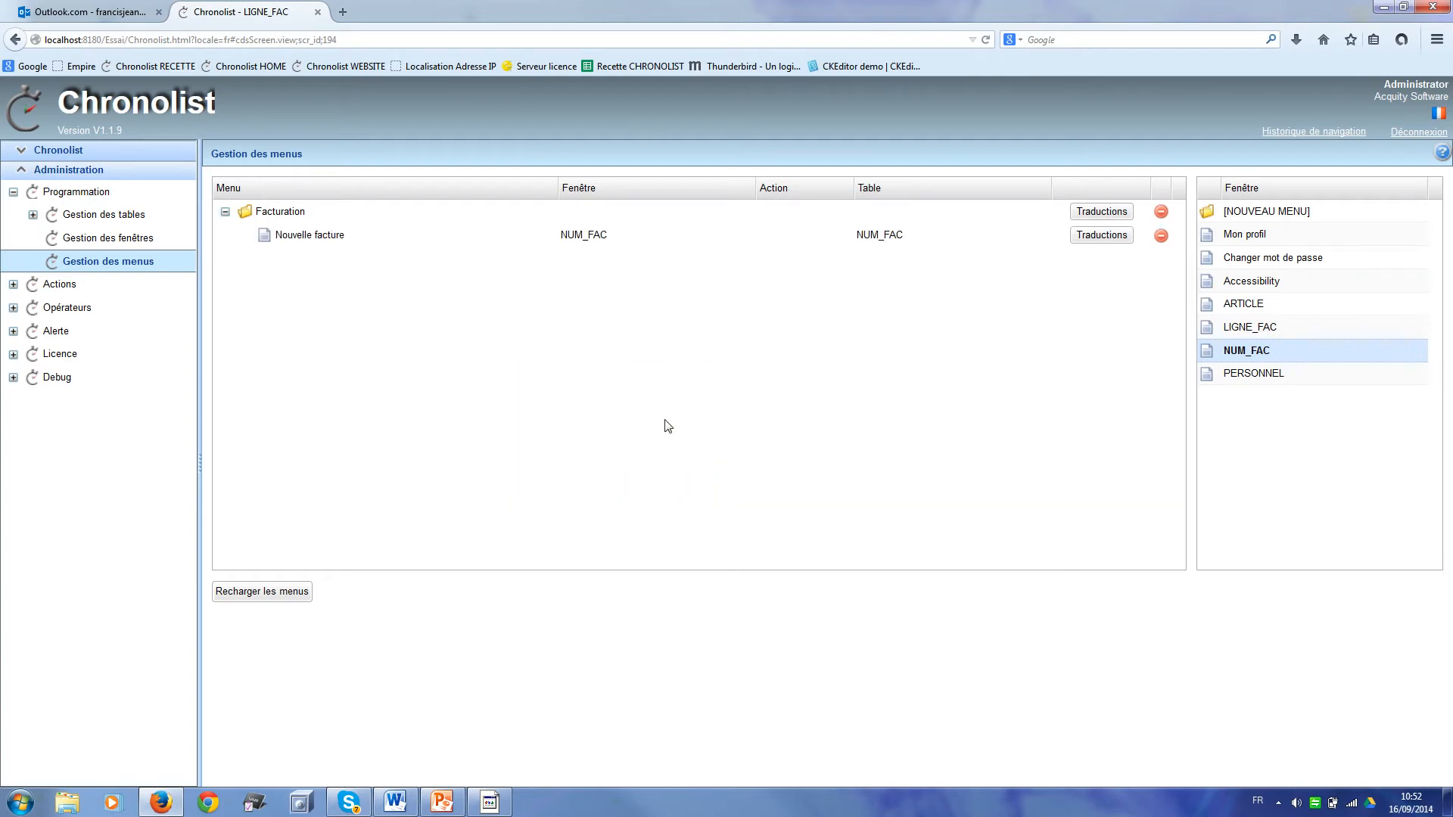
Step: Set the Nouvelle facture entry's action to Création
click(792, 242)
double_click(792, 242)
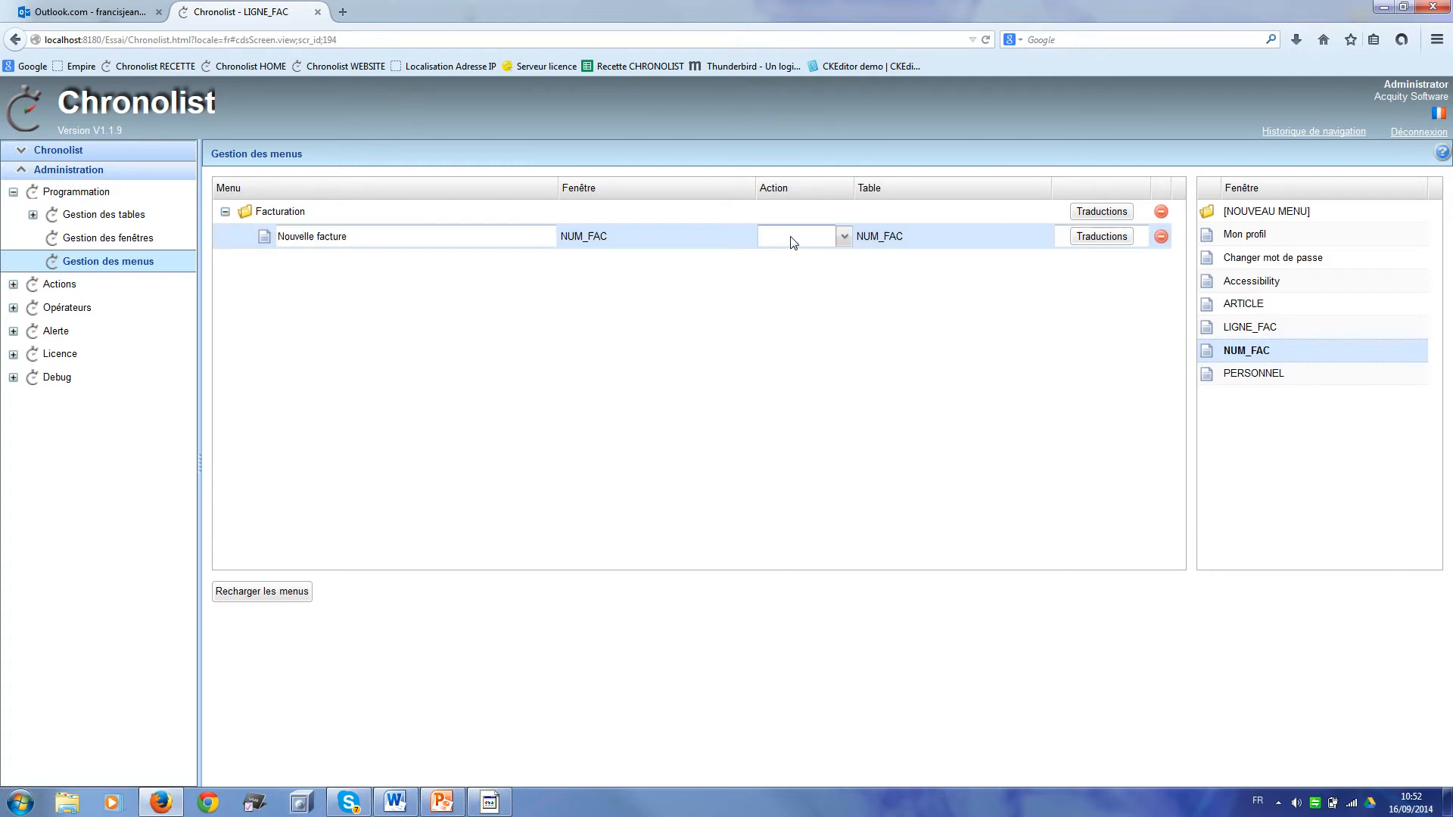
click(842, 239)
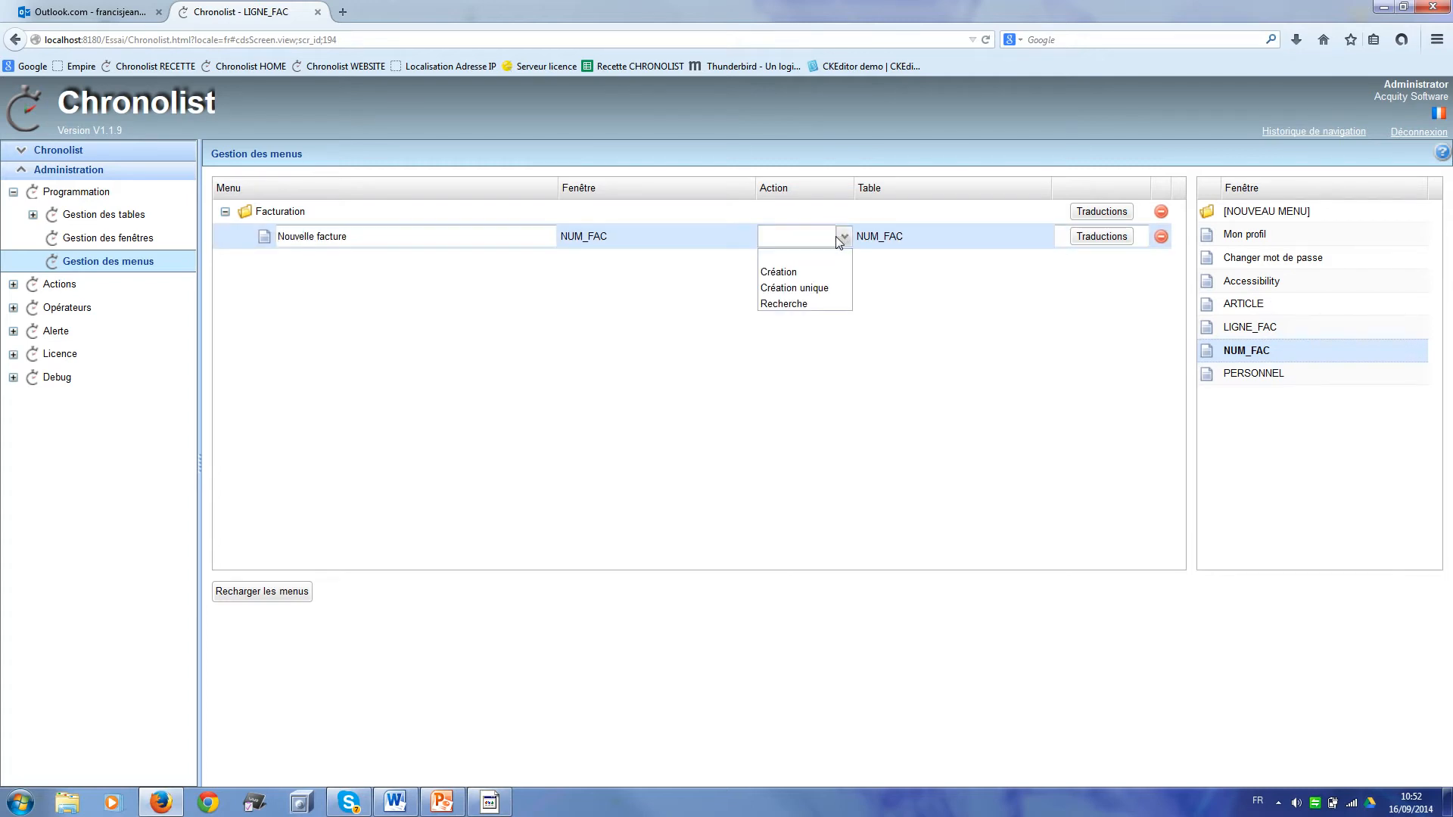
click(787, 274)
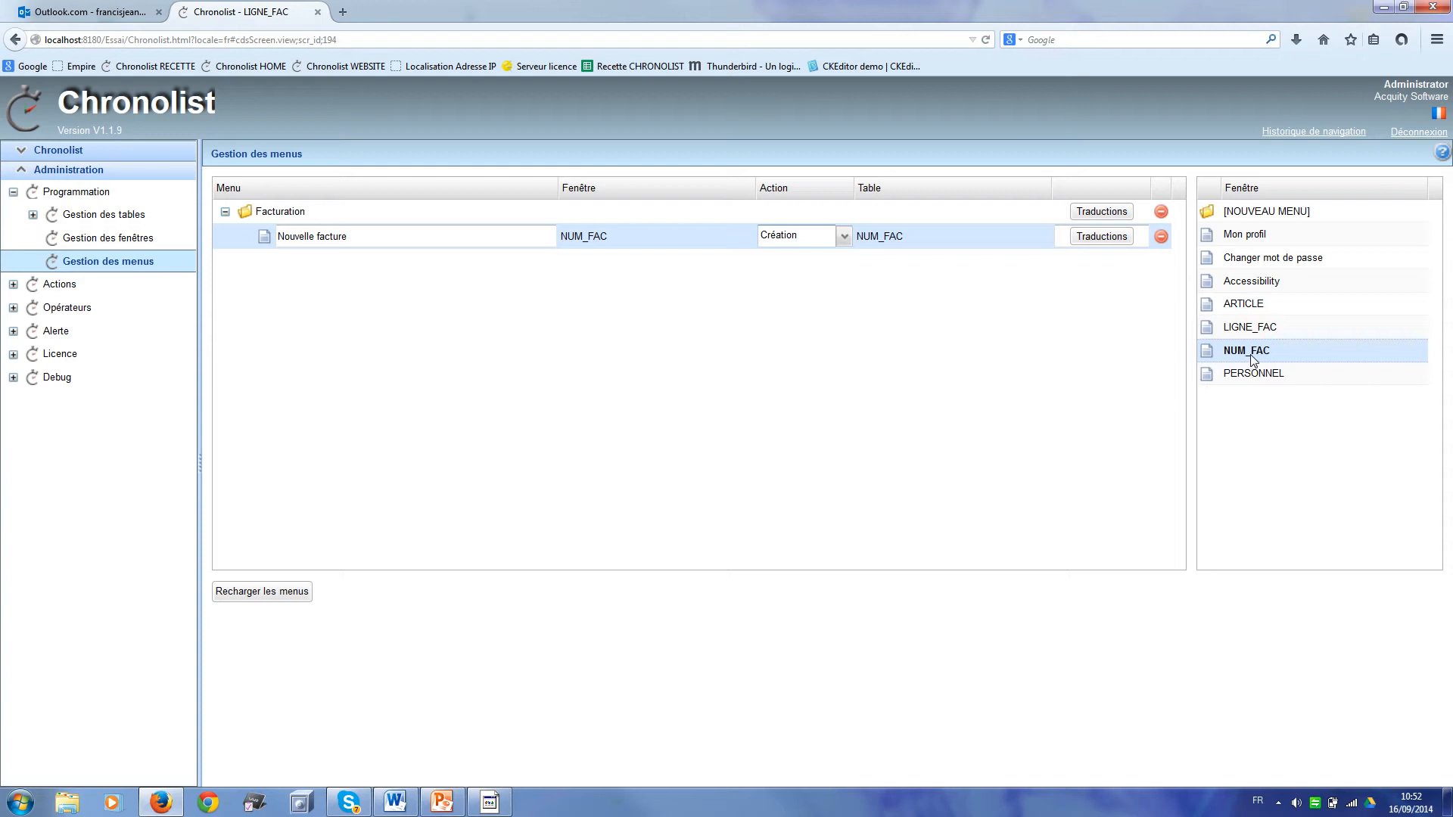
Step: Add a second NUM_FAC entry named 'Liste des factures' under Facturation
drag(1254, 359, 267, 236)
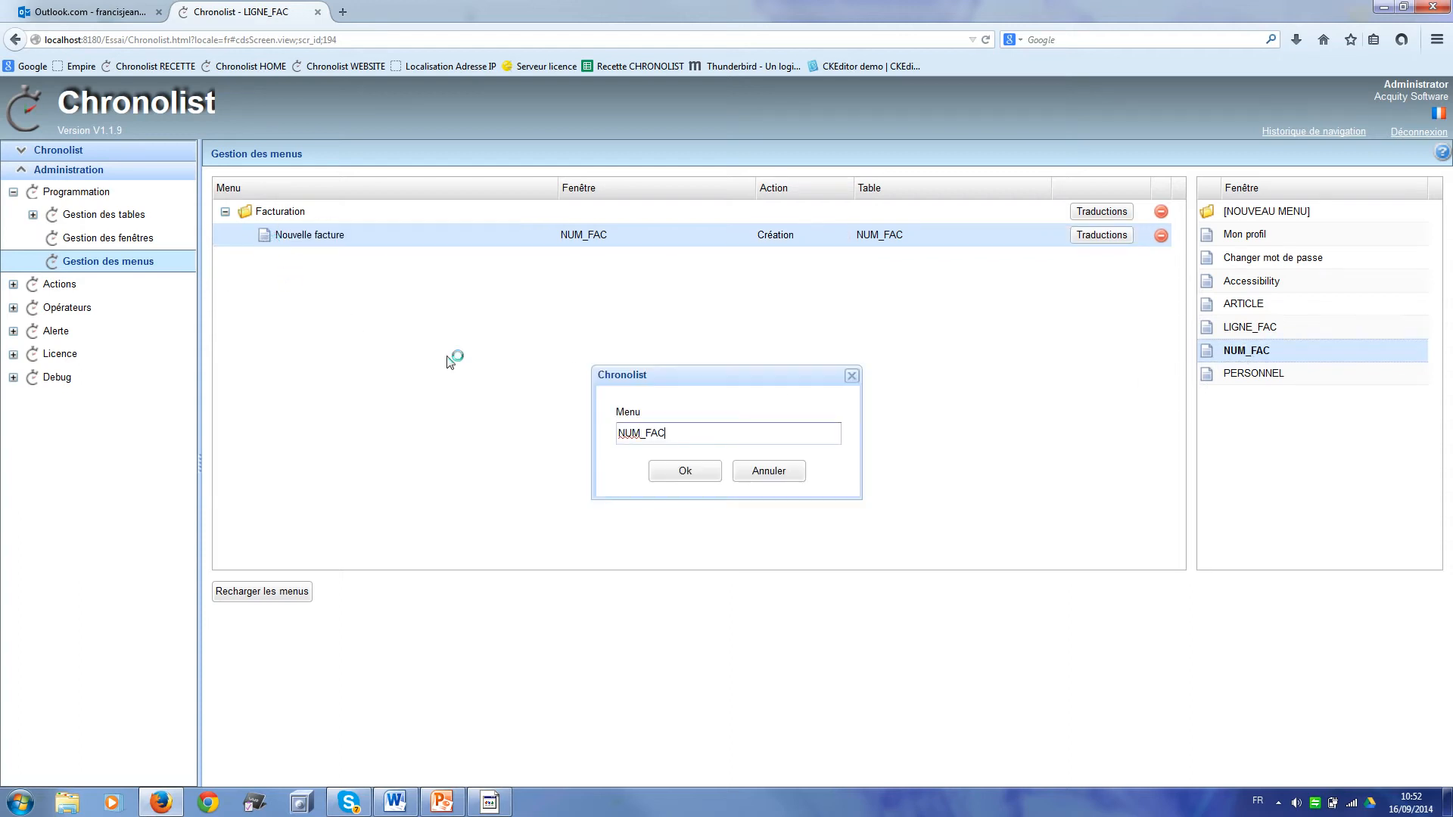
key(BackSpace)
key(BackSpace)
key(BackSpace)
text(Lis)
click(682, 471)
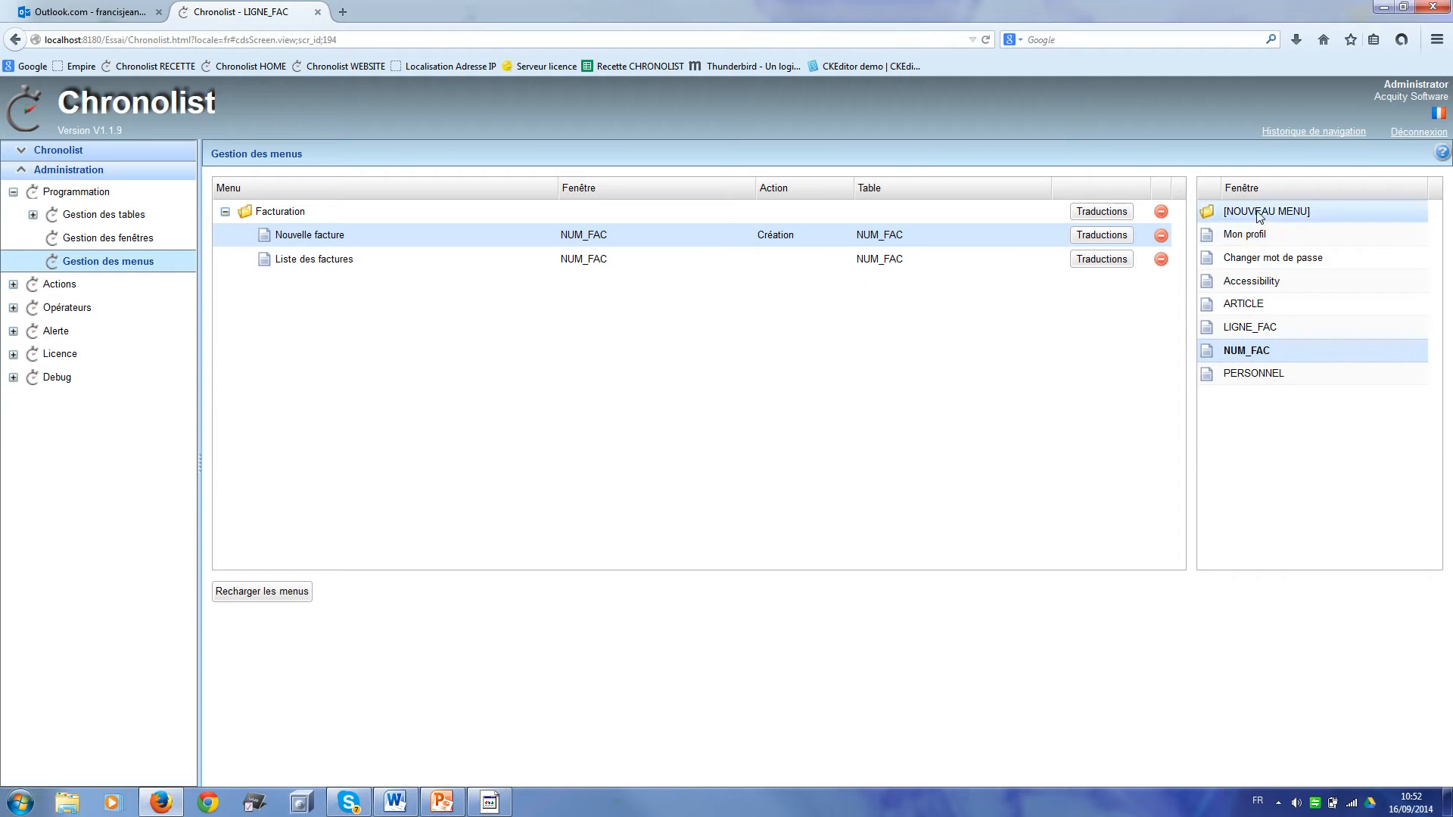
Step: Add a new menu folder named 'Fichiers'
drag(1261, 215, 254, 291)
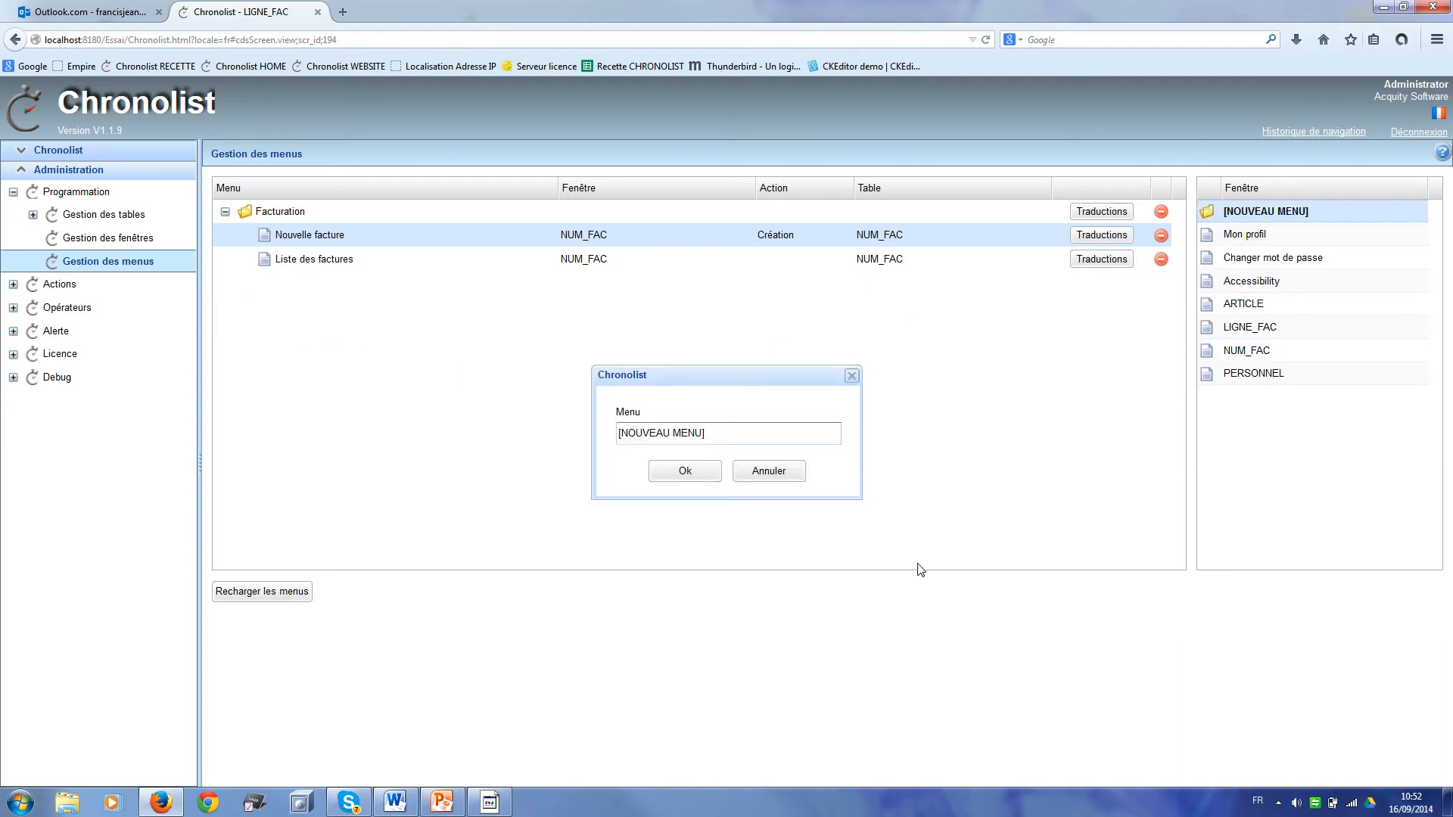
key(BackSpace)
key(BackSpace)
key(BackSpace)
key(BackSpace)
key(BackSpace)
key(BackSpace)
key(BackSpace)
key(BackSpace)
key(BackSpace)
key(BackSpace)
key(BackSpace)
text(Fichiers)
click(690, 473)
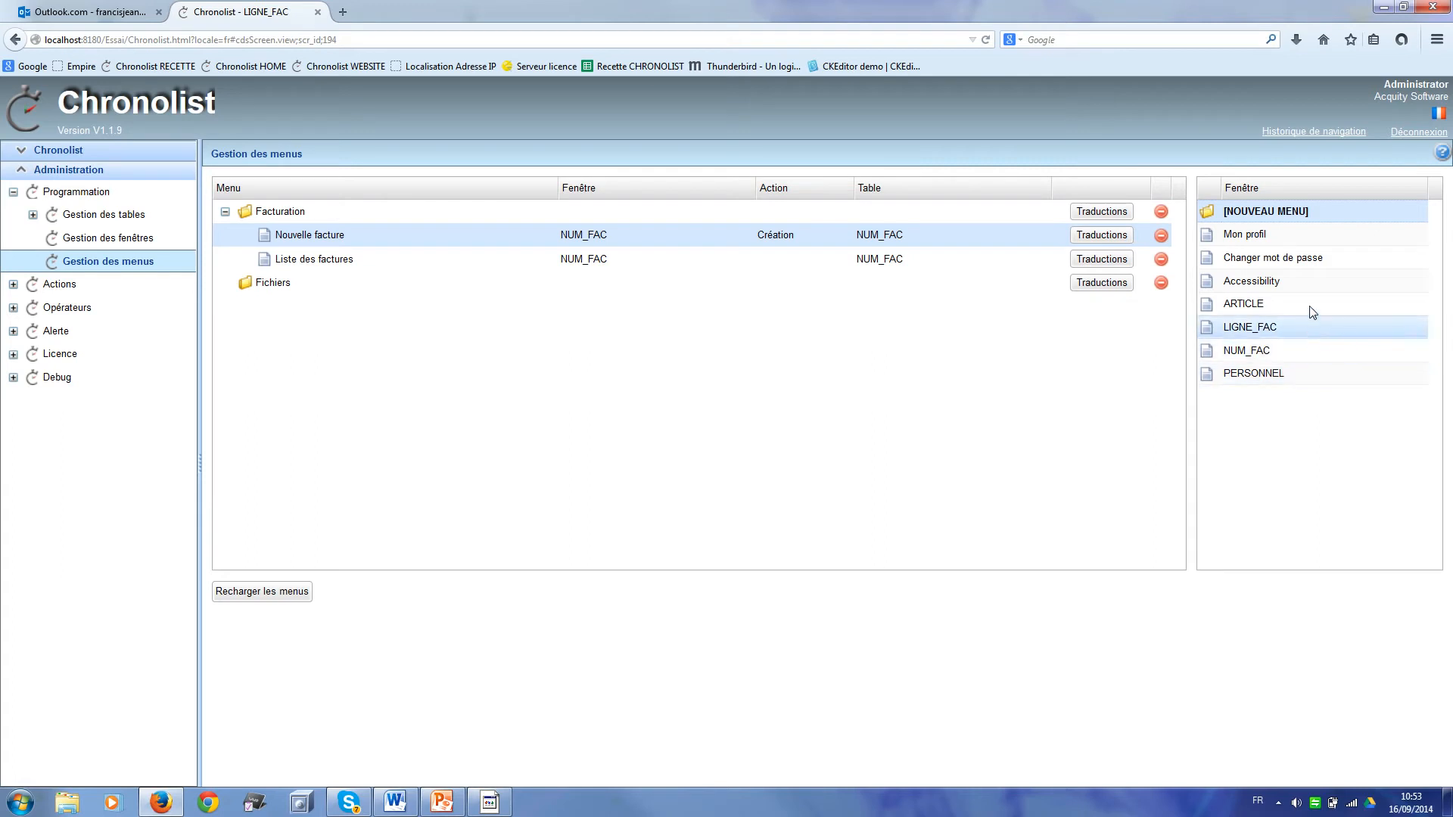
Step: Add Article (ARTICLE) and Collaborateurs (PERSONNEL) entries under Fichiers and reload the menus
mouse_move(1310, 303)
mouse_down()
mouse_move(788, 382)
mouse_move(218, 311)
mouse_move(302, 300)
mouse_move(279, 289)
mouse_up()
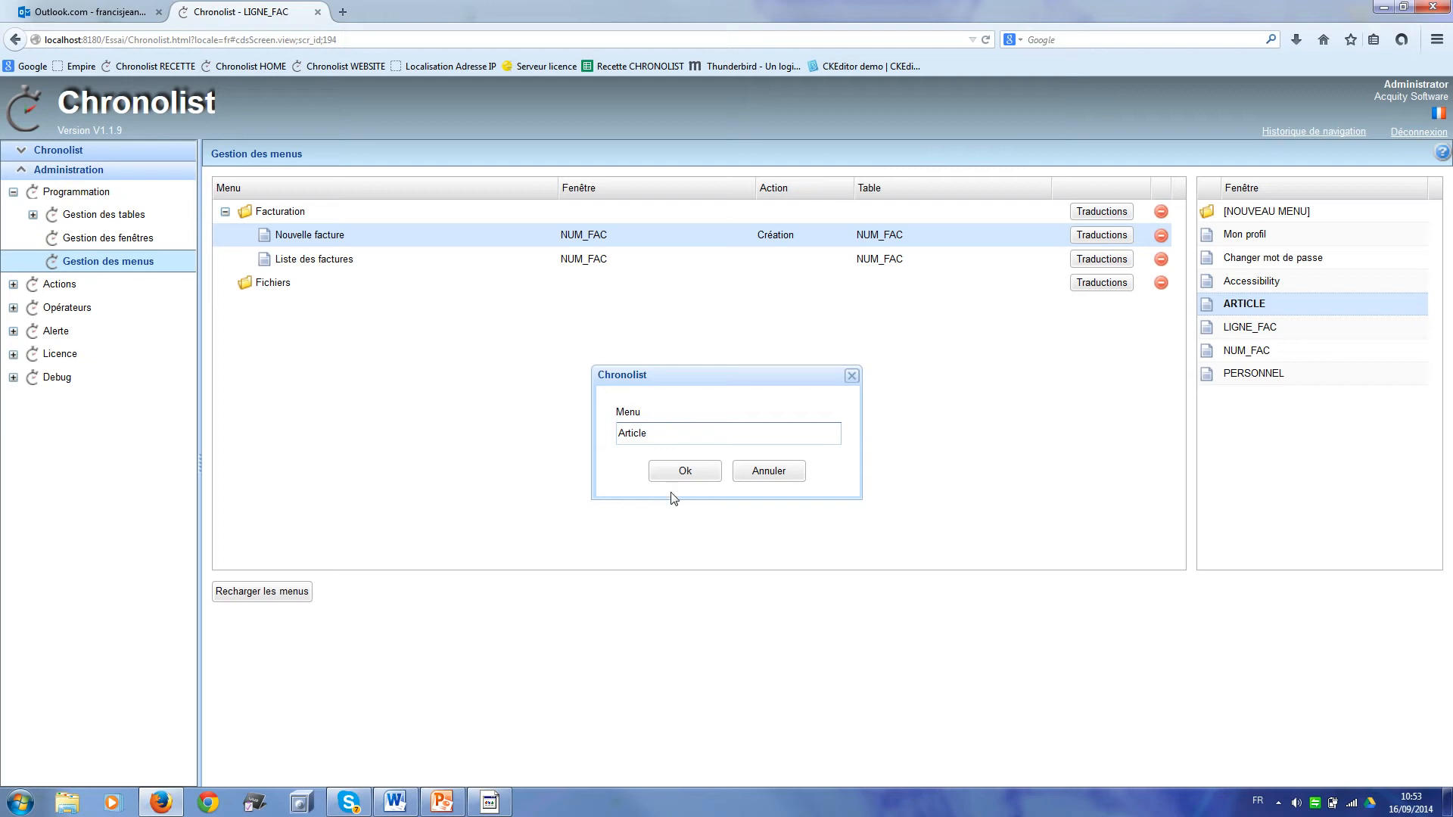
click(690, 470)
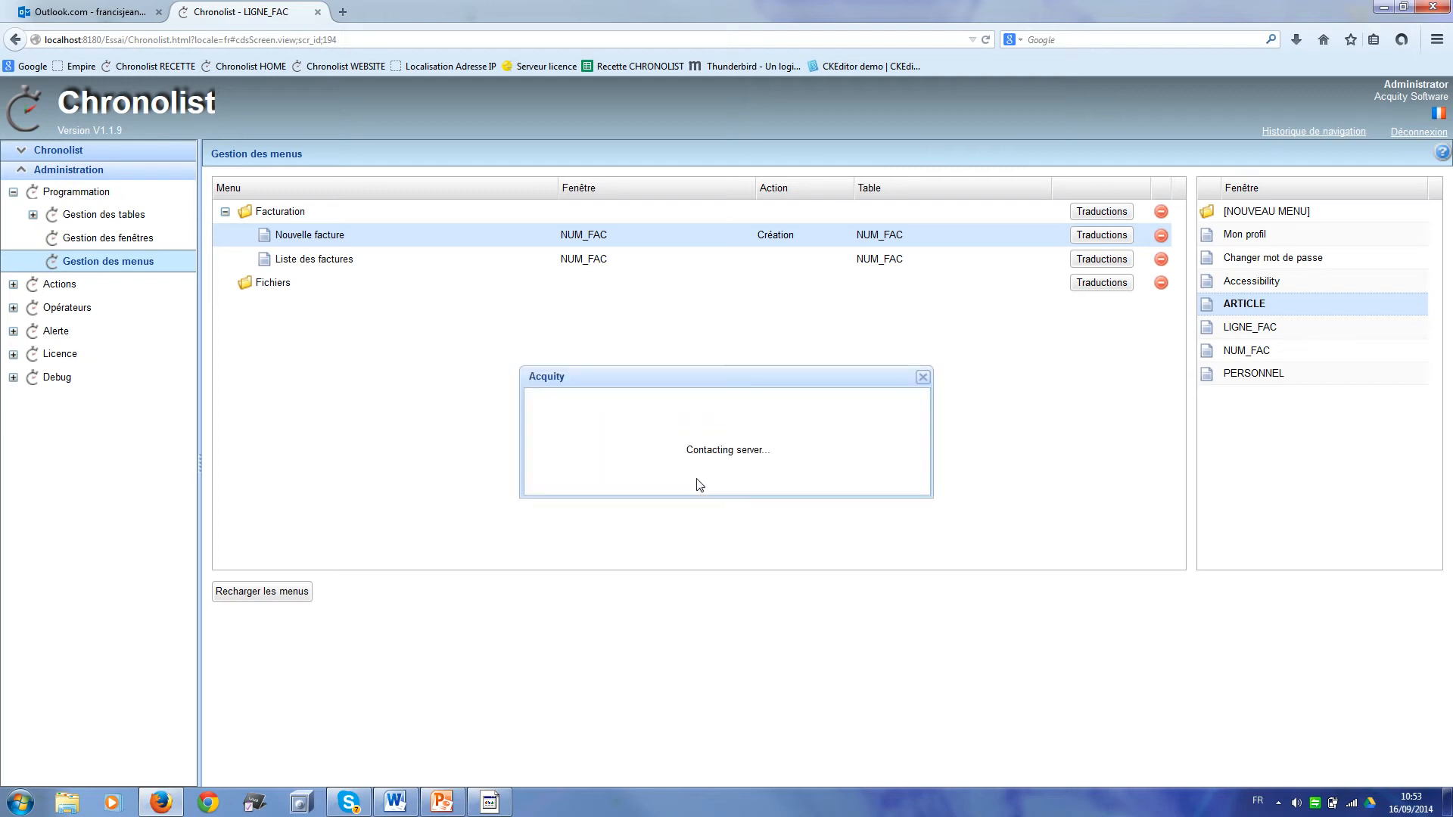
drag(1288, 376, 280, 310)
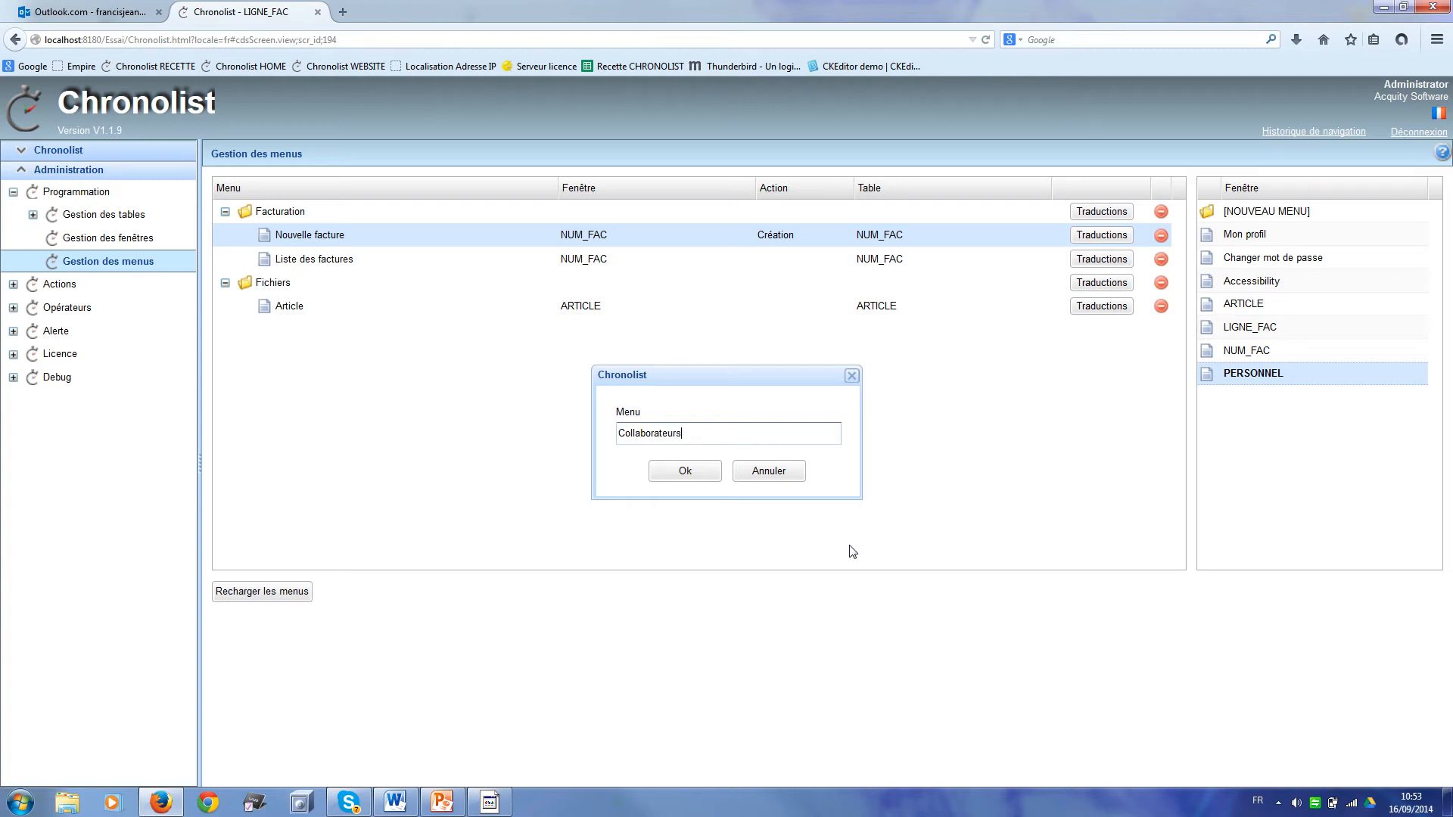
click(704, 480)
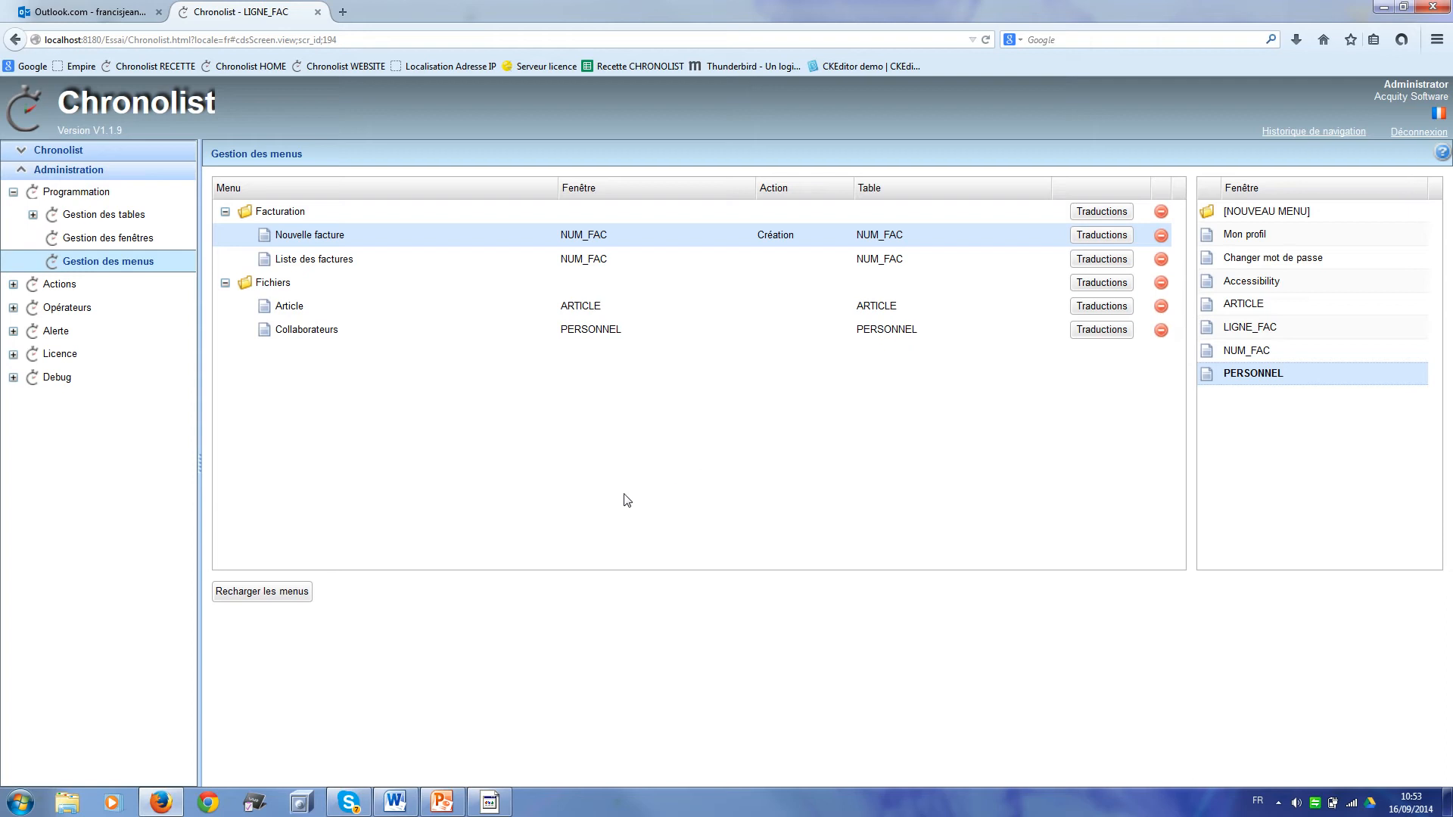
click(290, 596)
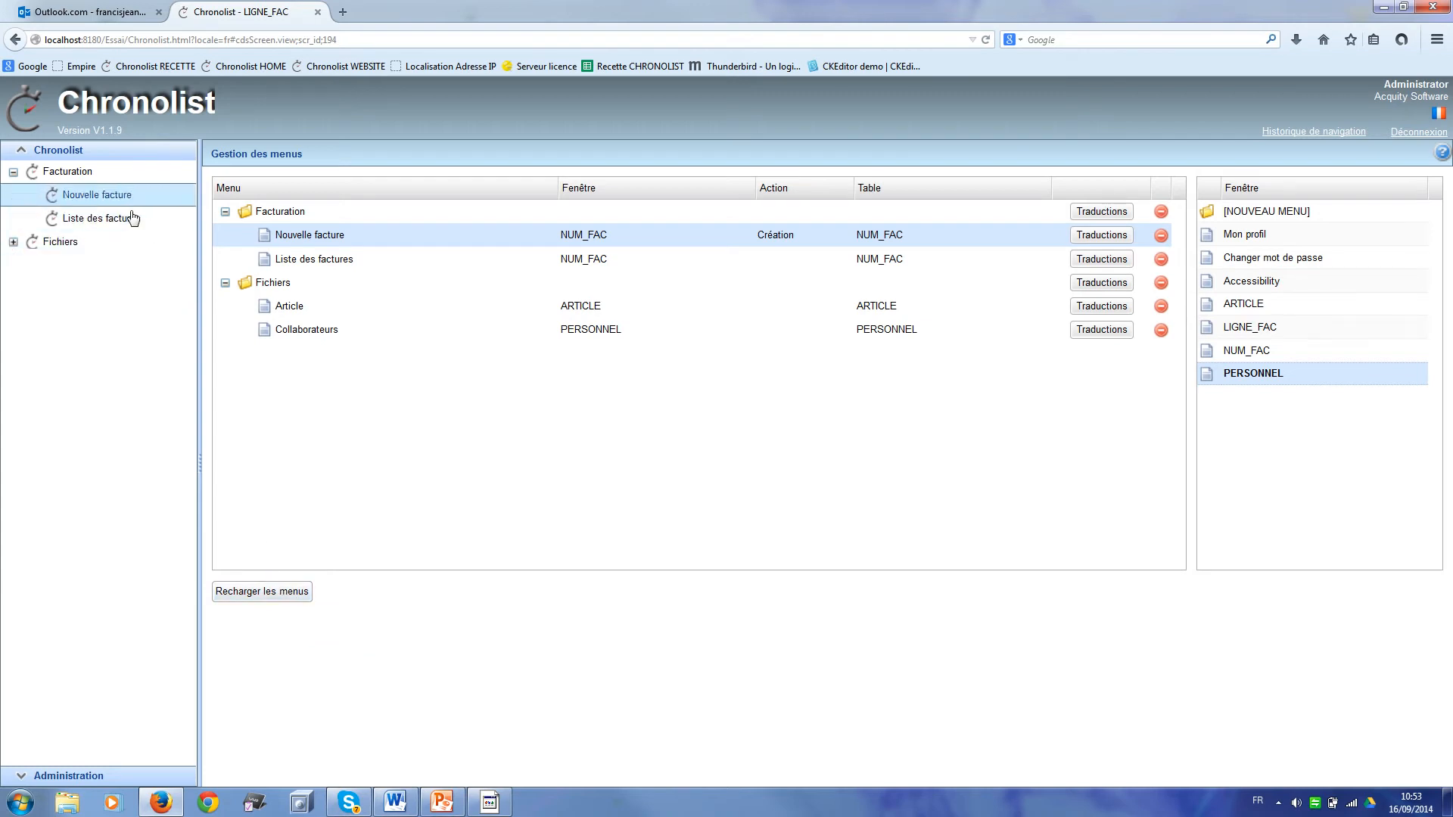
Step: Create and save article 123456 COLLIER with a 120,00 purchase price, giving a 300,00 sale price
click(13, 243)
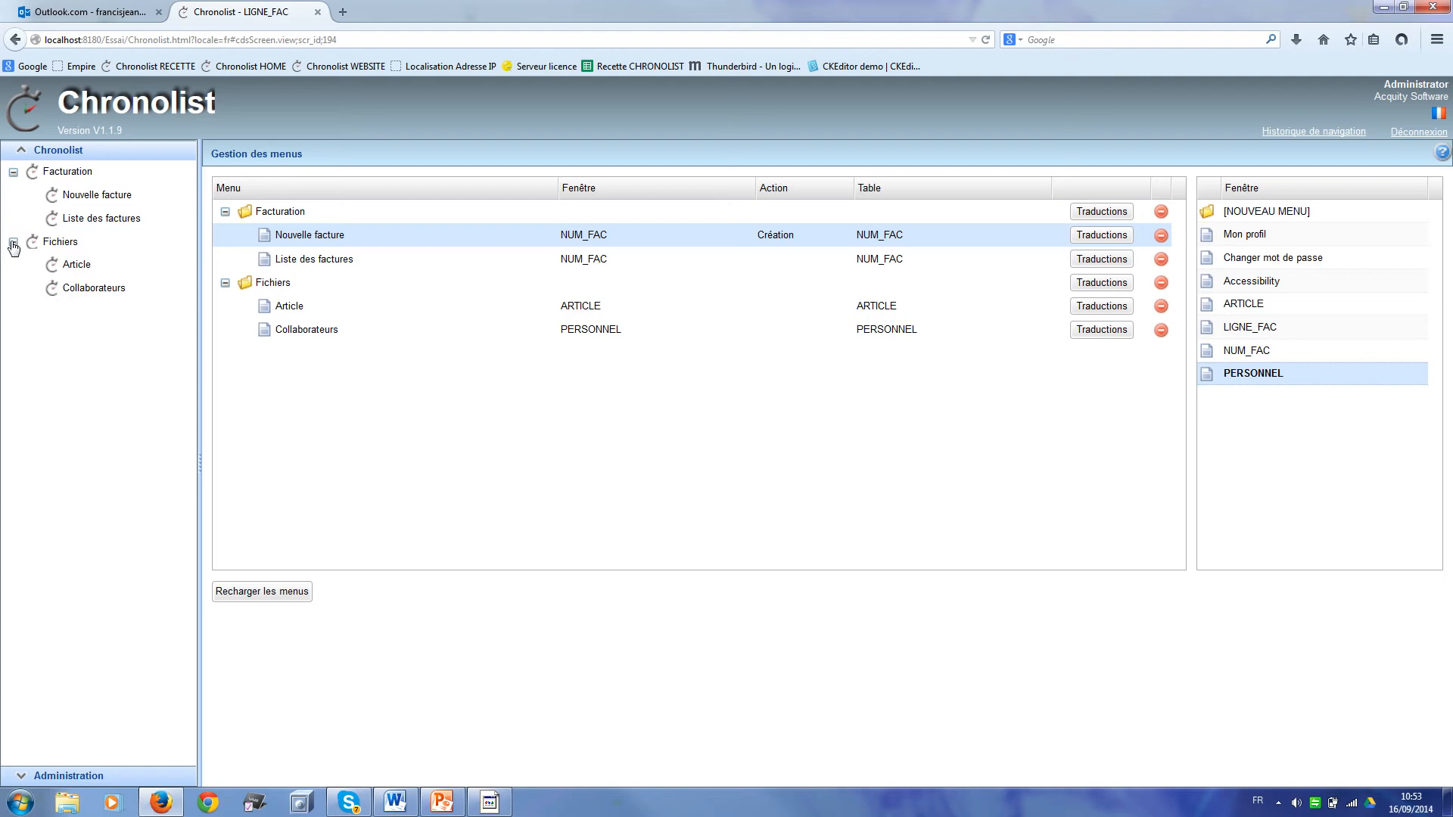
click(82, 266)
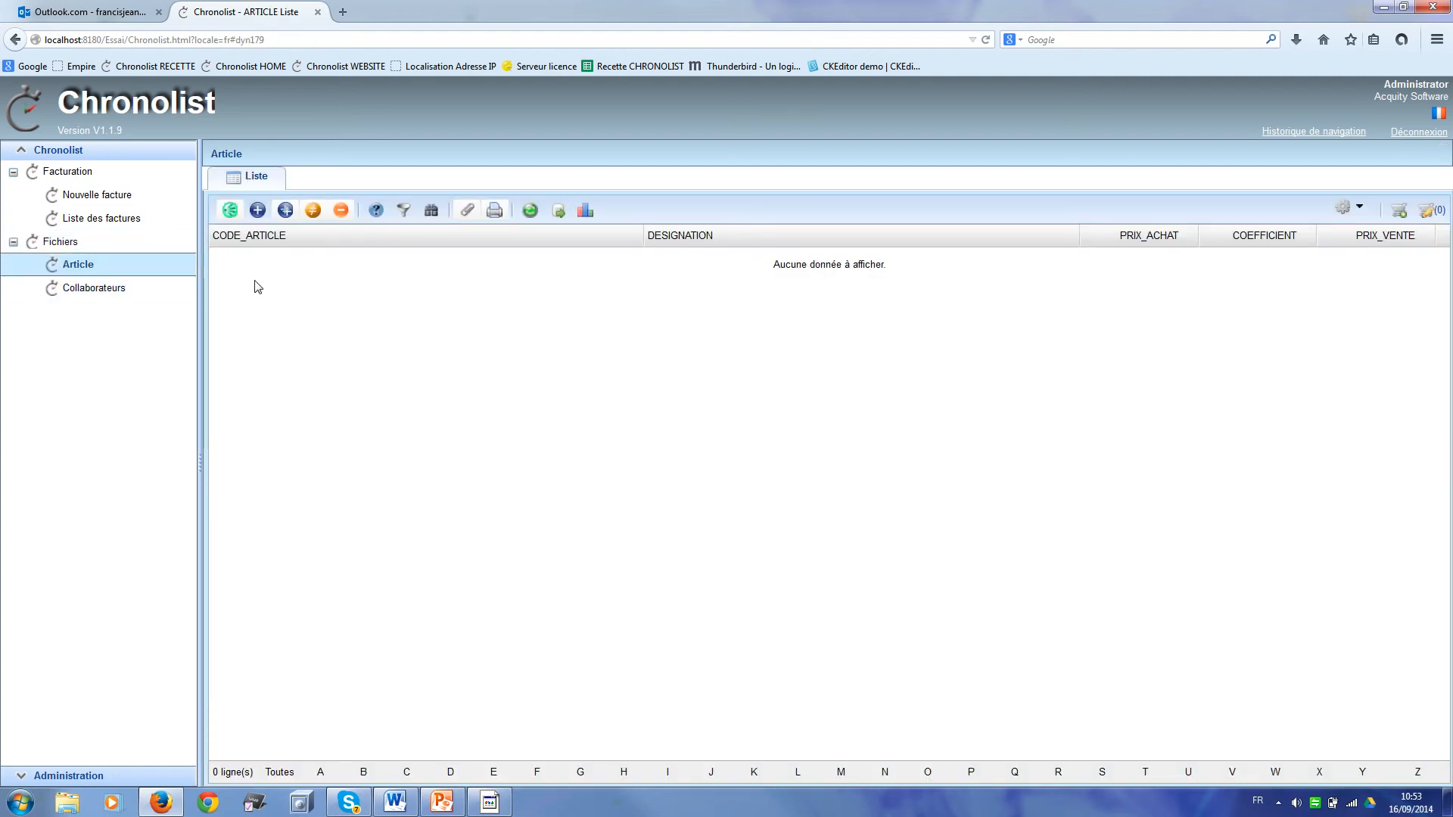
click(258, 209)
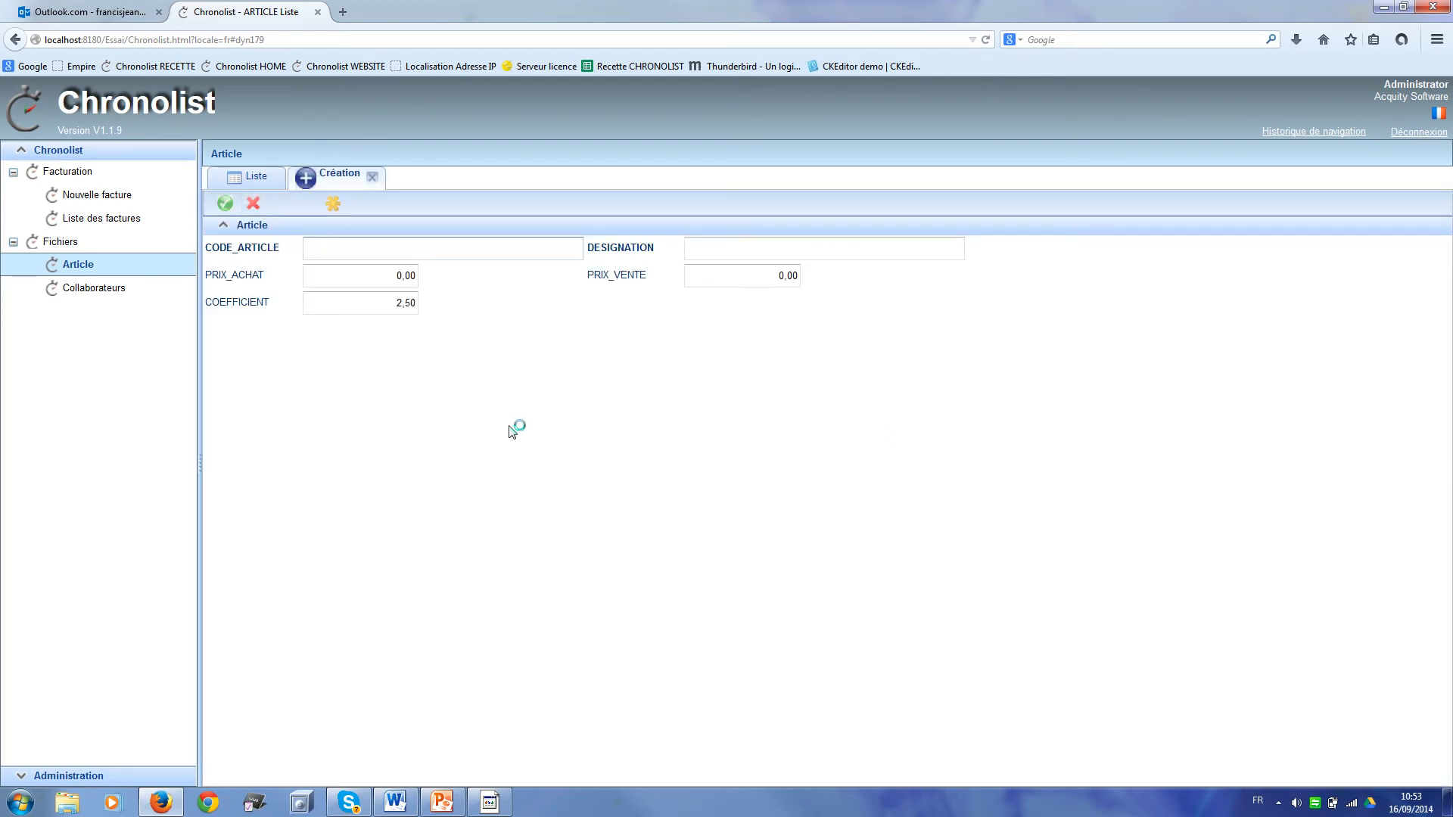
text(123456)
click(705, 246)
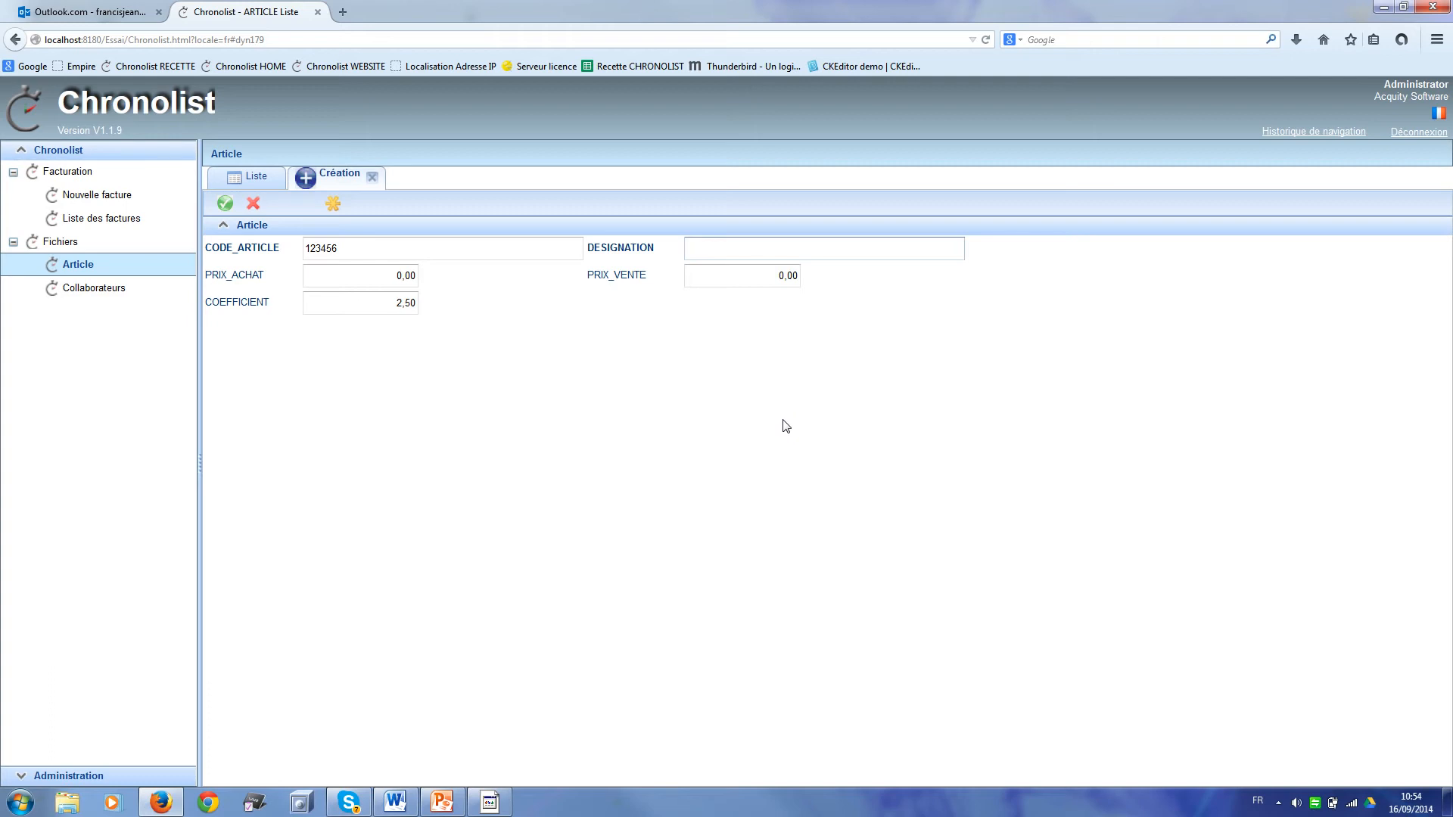
text(COLLIER)
click(393, 273)
drag(393, 271, 454, 274)
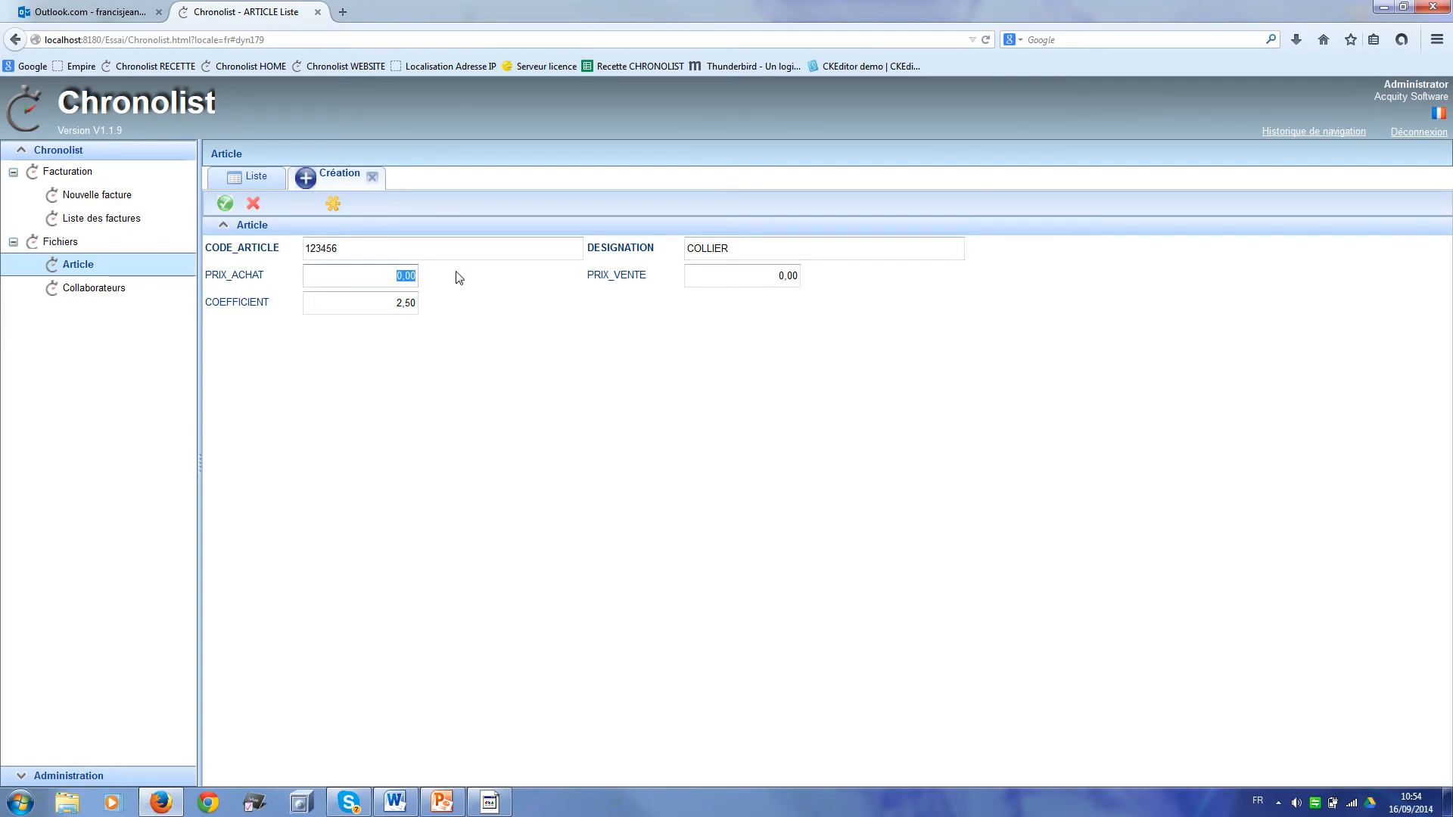
text(120)
key(Tab)
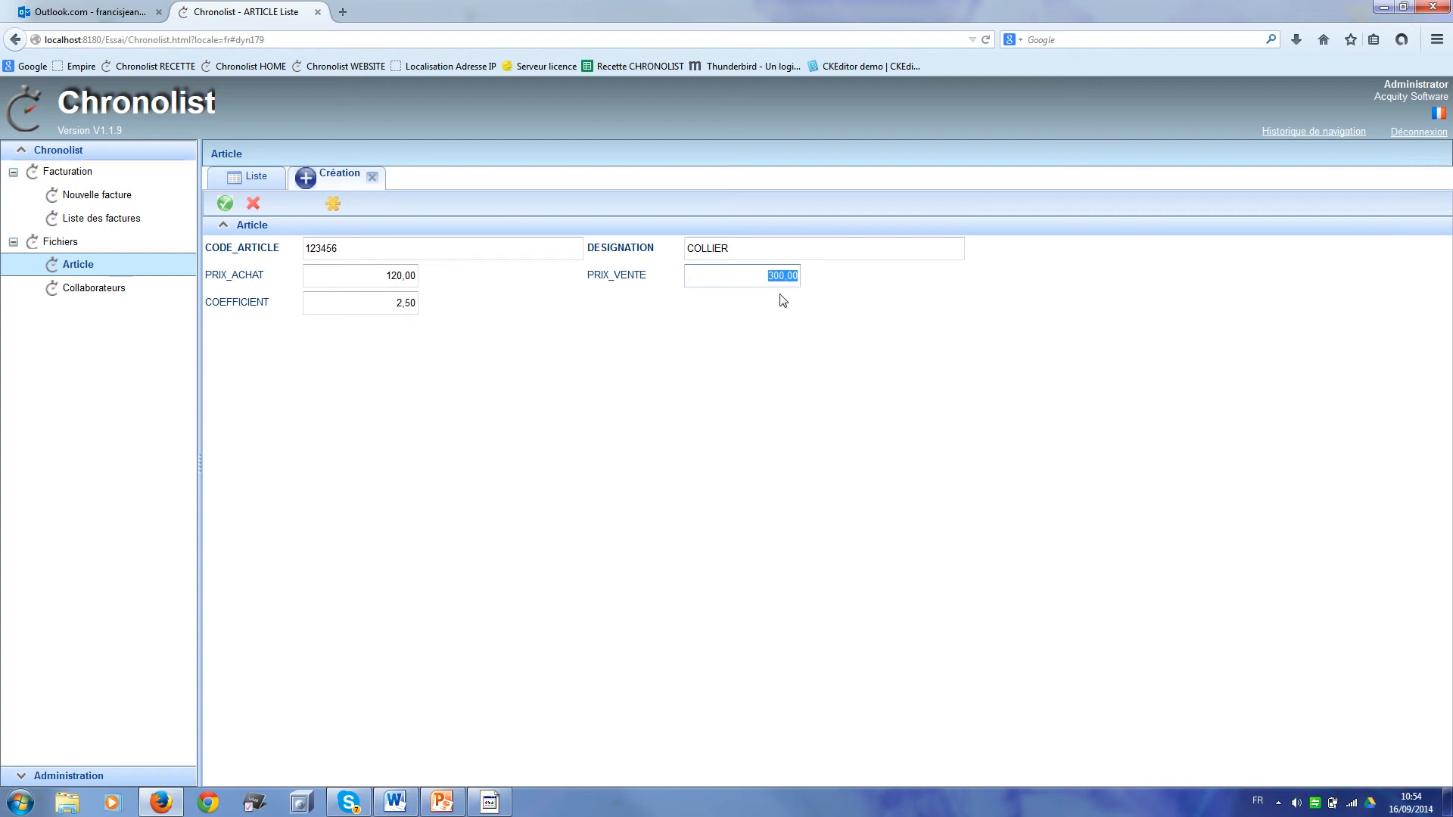
click(225, 204)
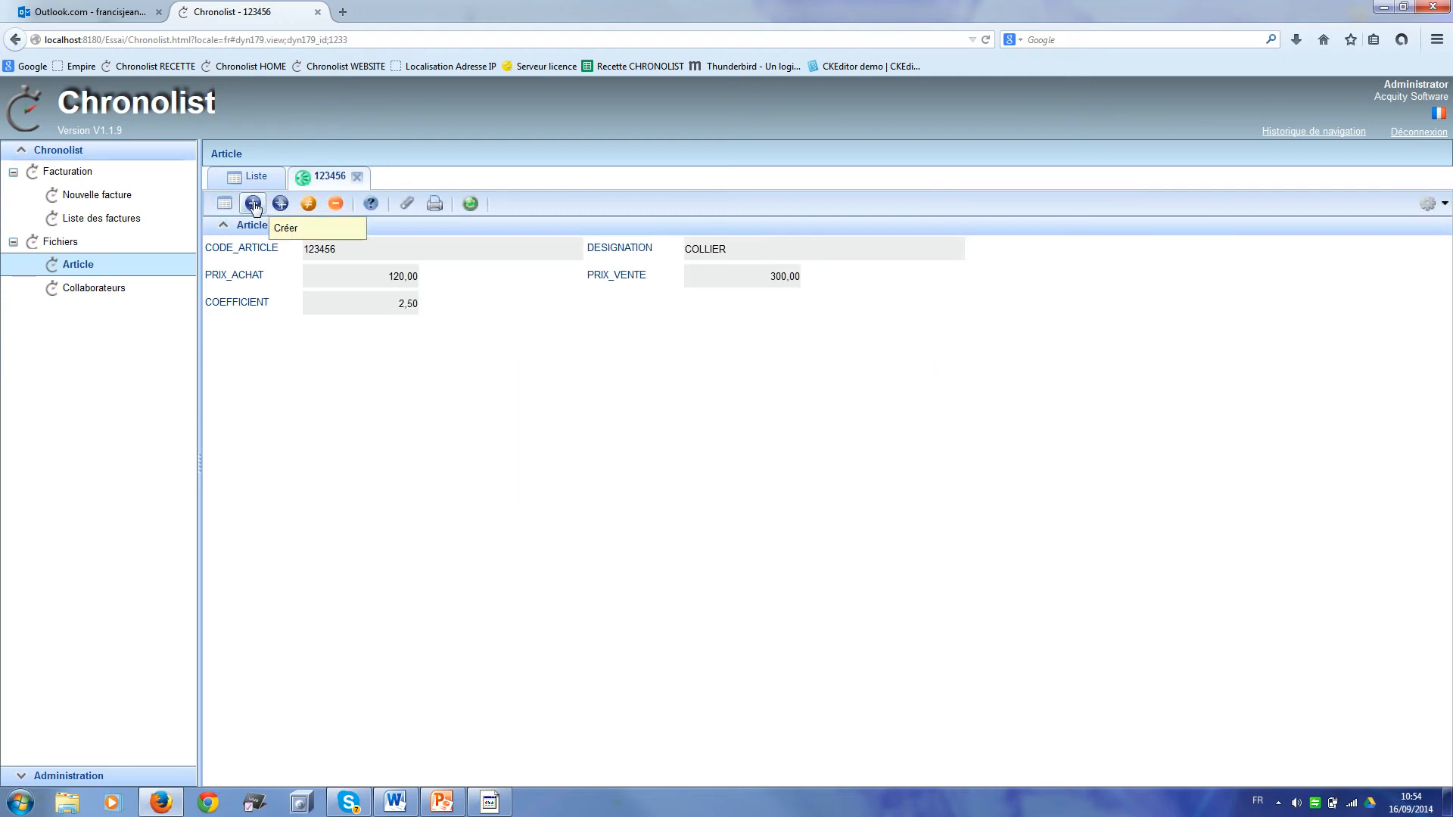
Step: Enter a BRACELET article with code 123456 and purchase price 14, then try to save it
click(254, 204)
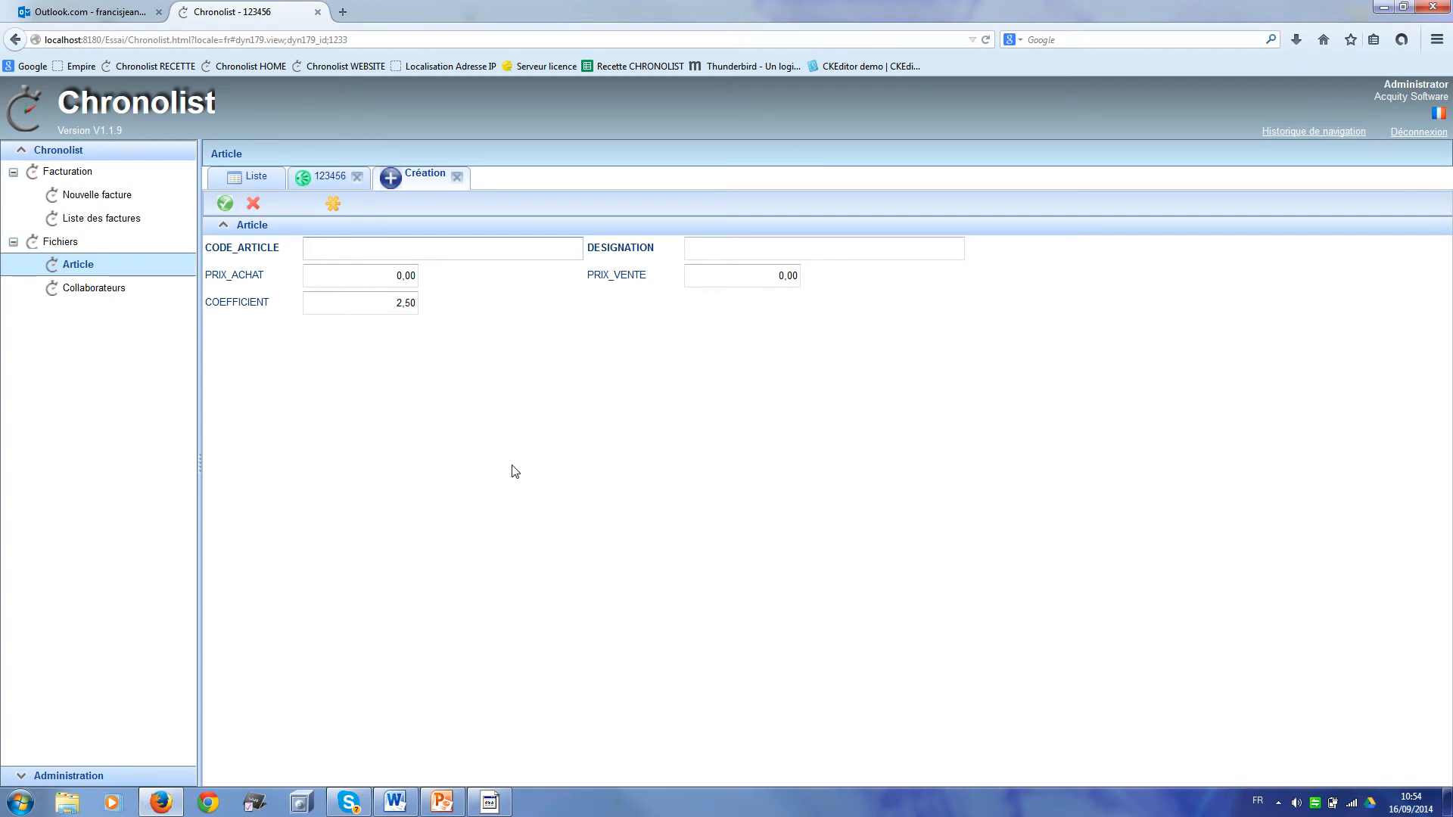
text(123456)
click(389, 271)
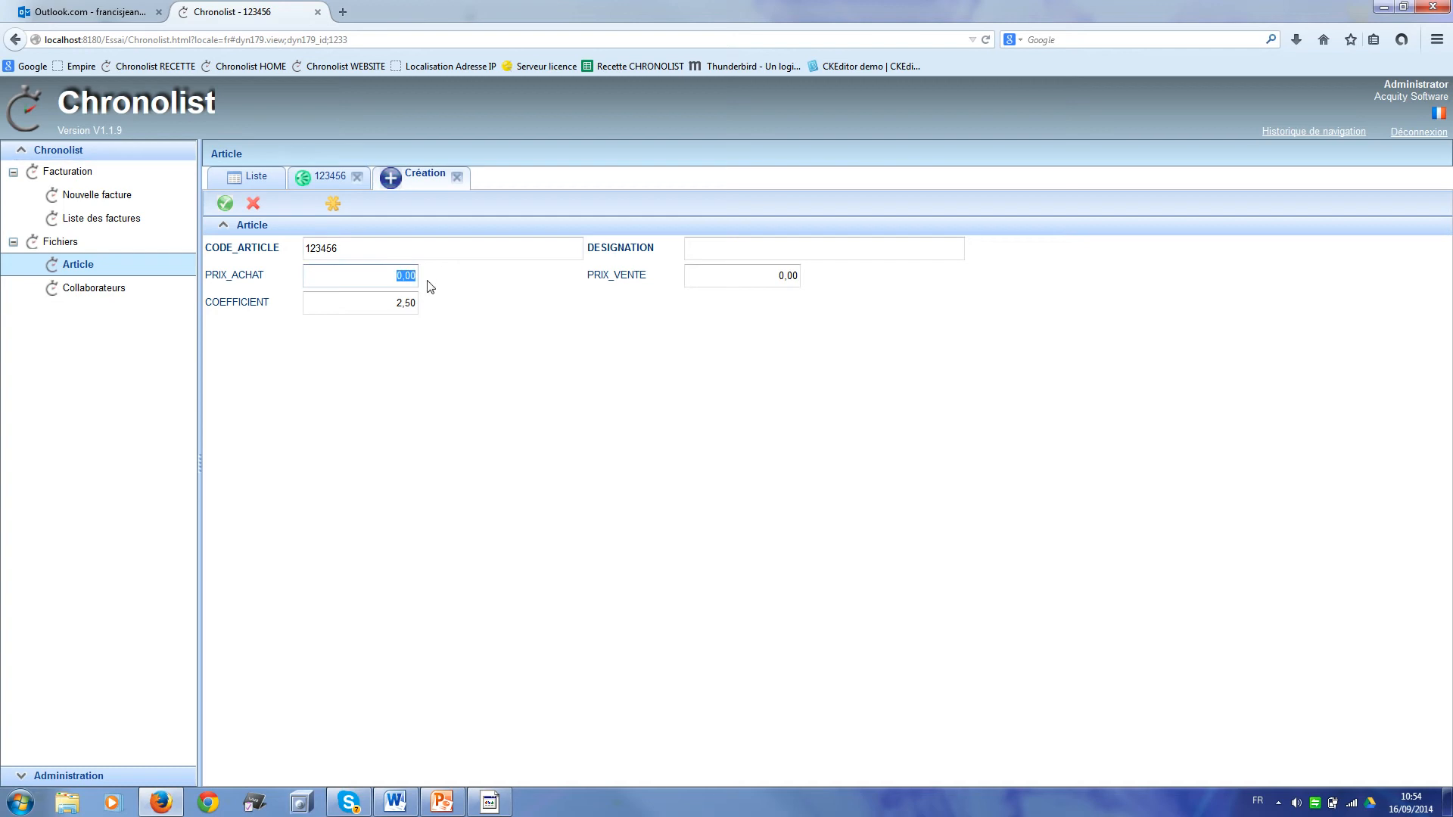
text(14)
click(704, 248)
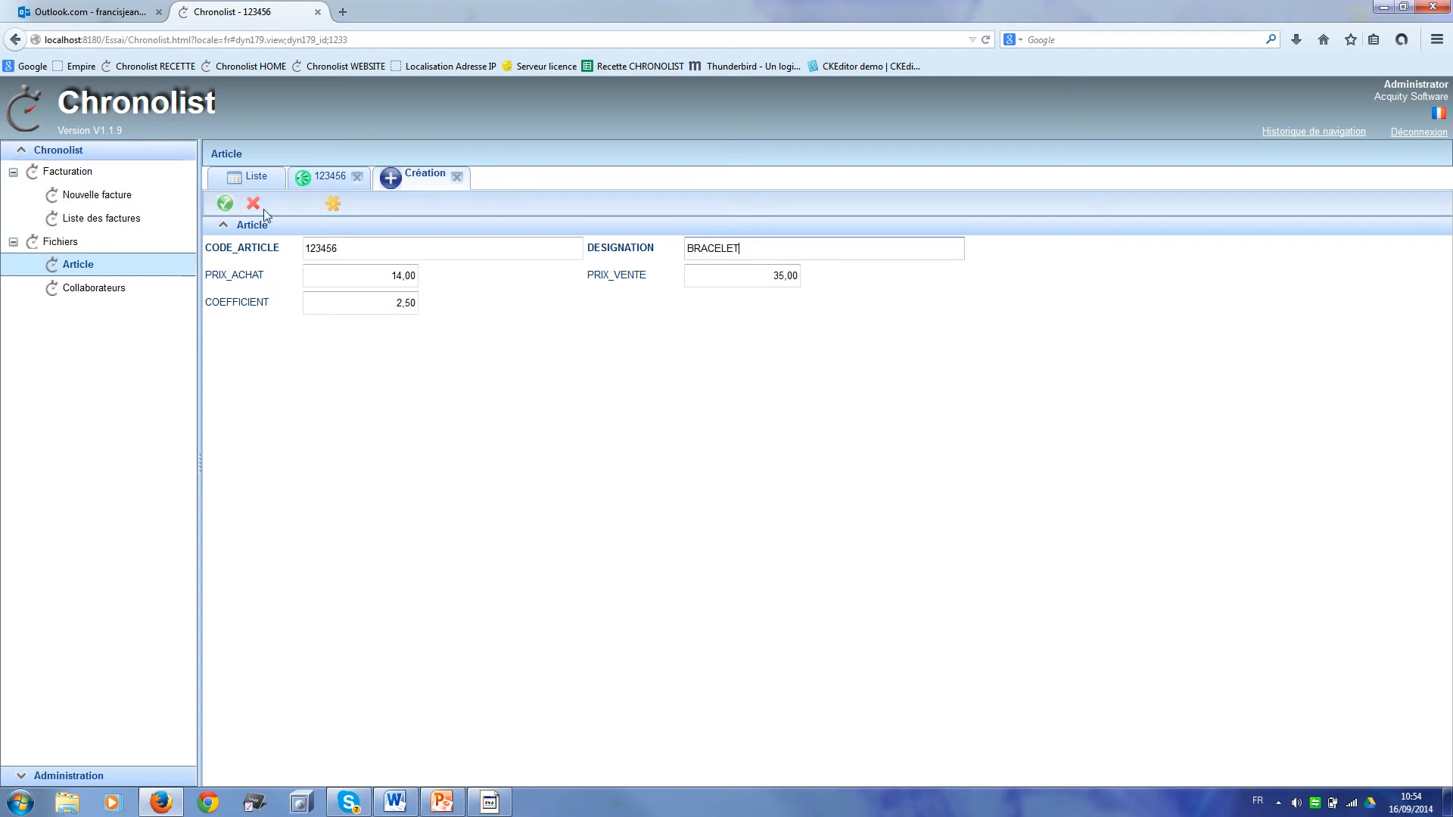
click(225, 203)
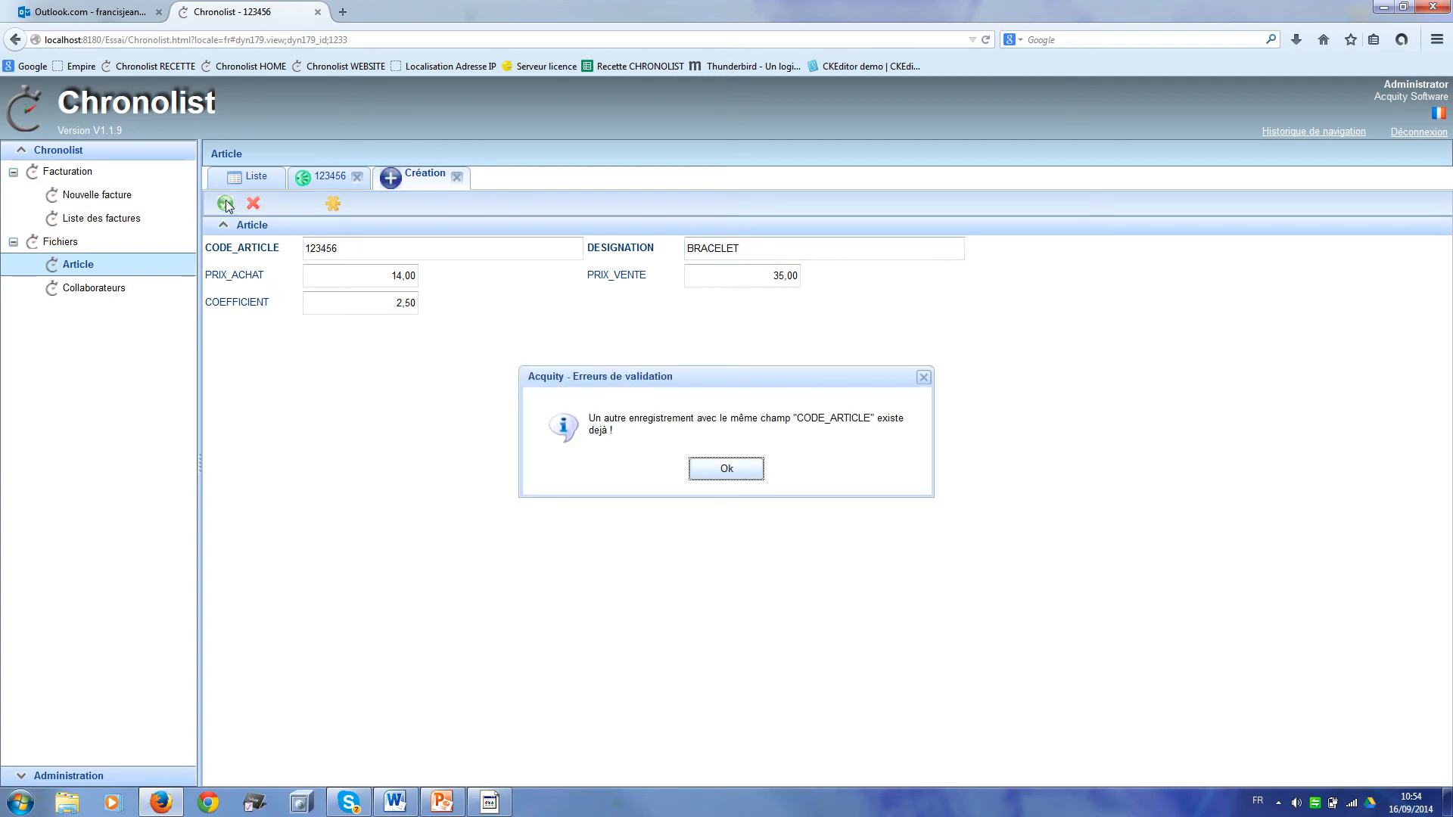
Step: Dismiss the duplicate-code error, change the code to 123457, and save the BRACELET article
click(739, 472)
click(360, 255)
key(BackSpace)
text(7)
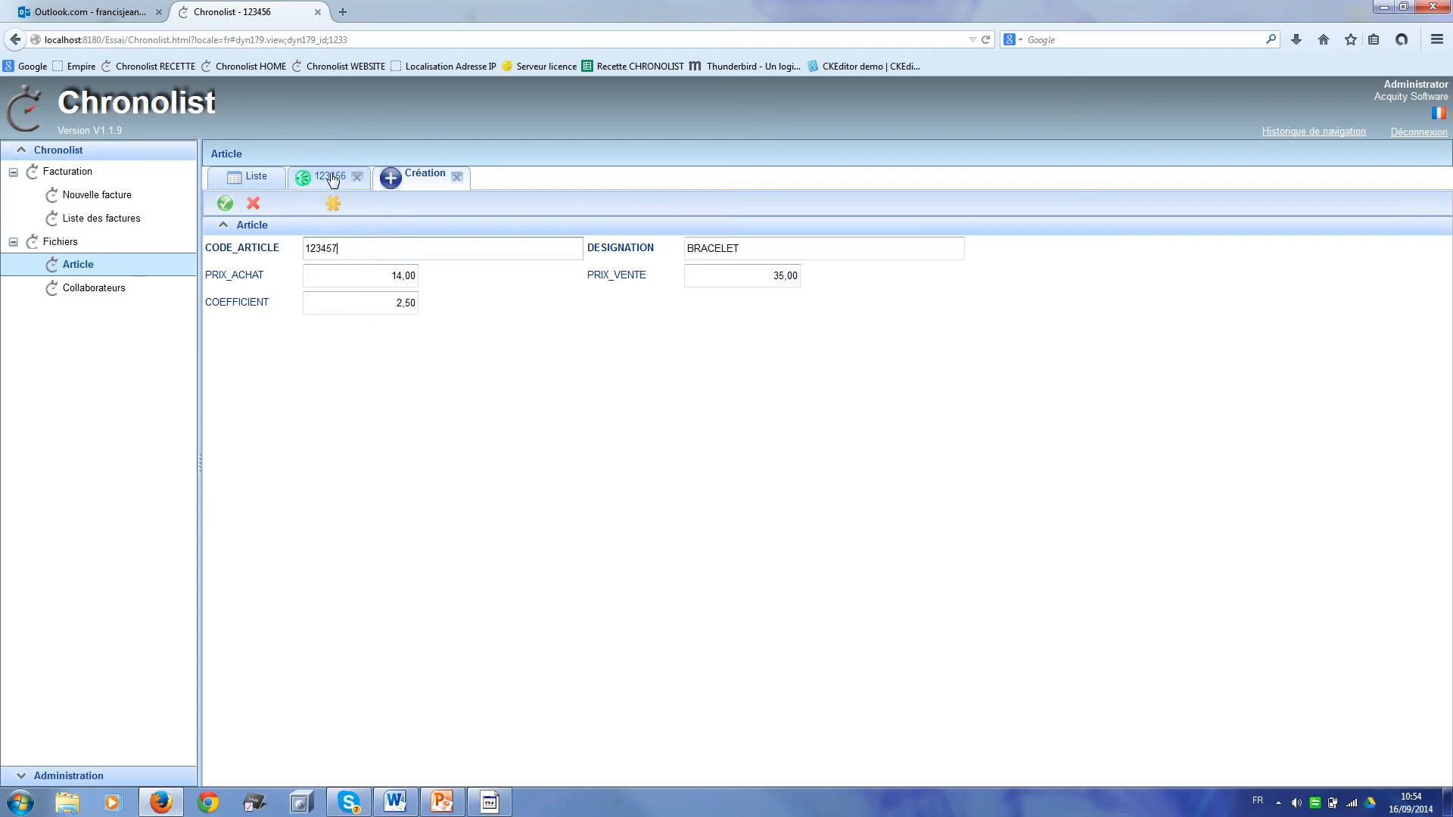
click(231, 205)
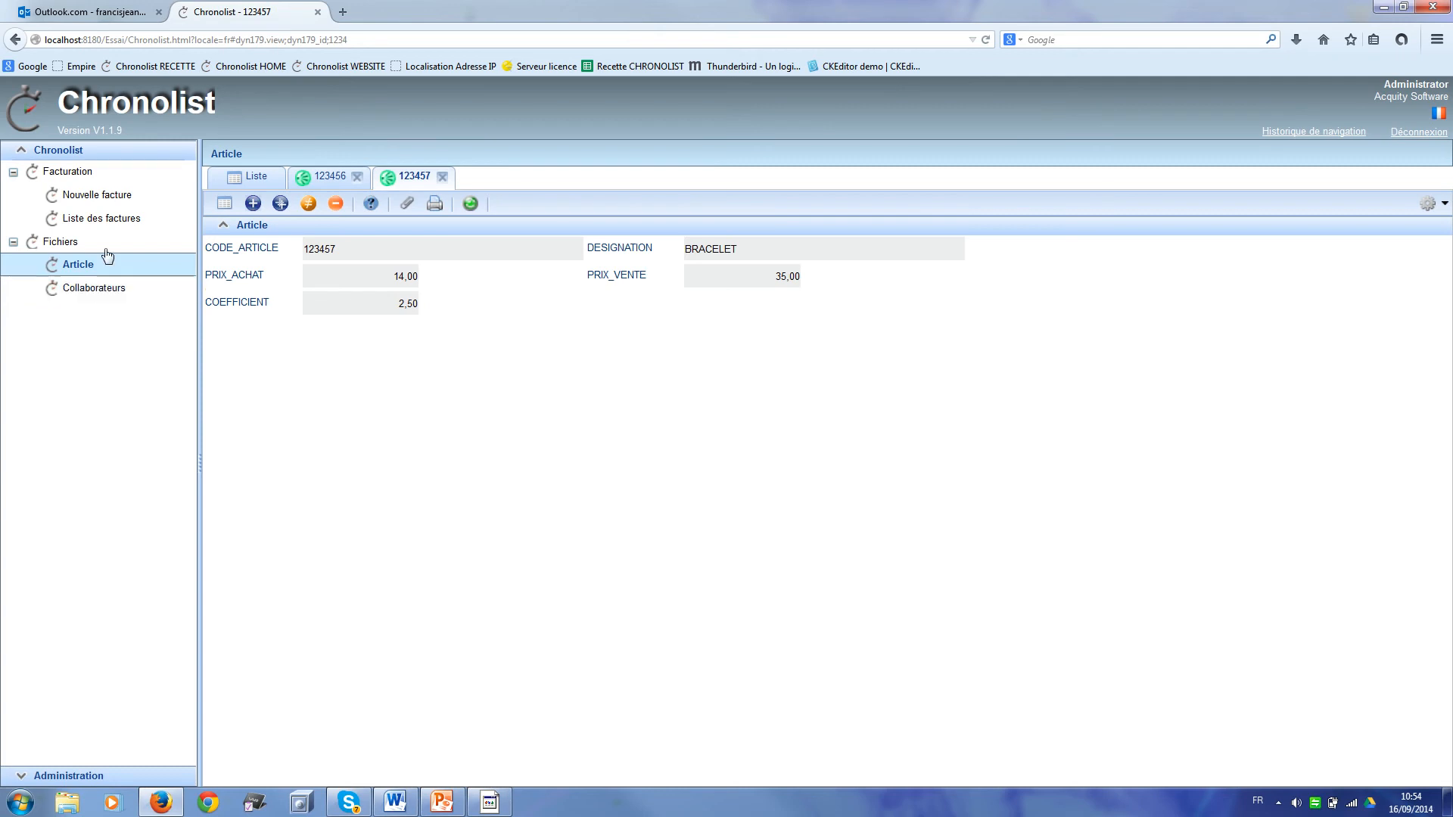
Step: Open a new invoice and add a line for the BRACELET article
click(126, 197)
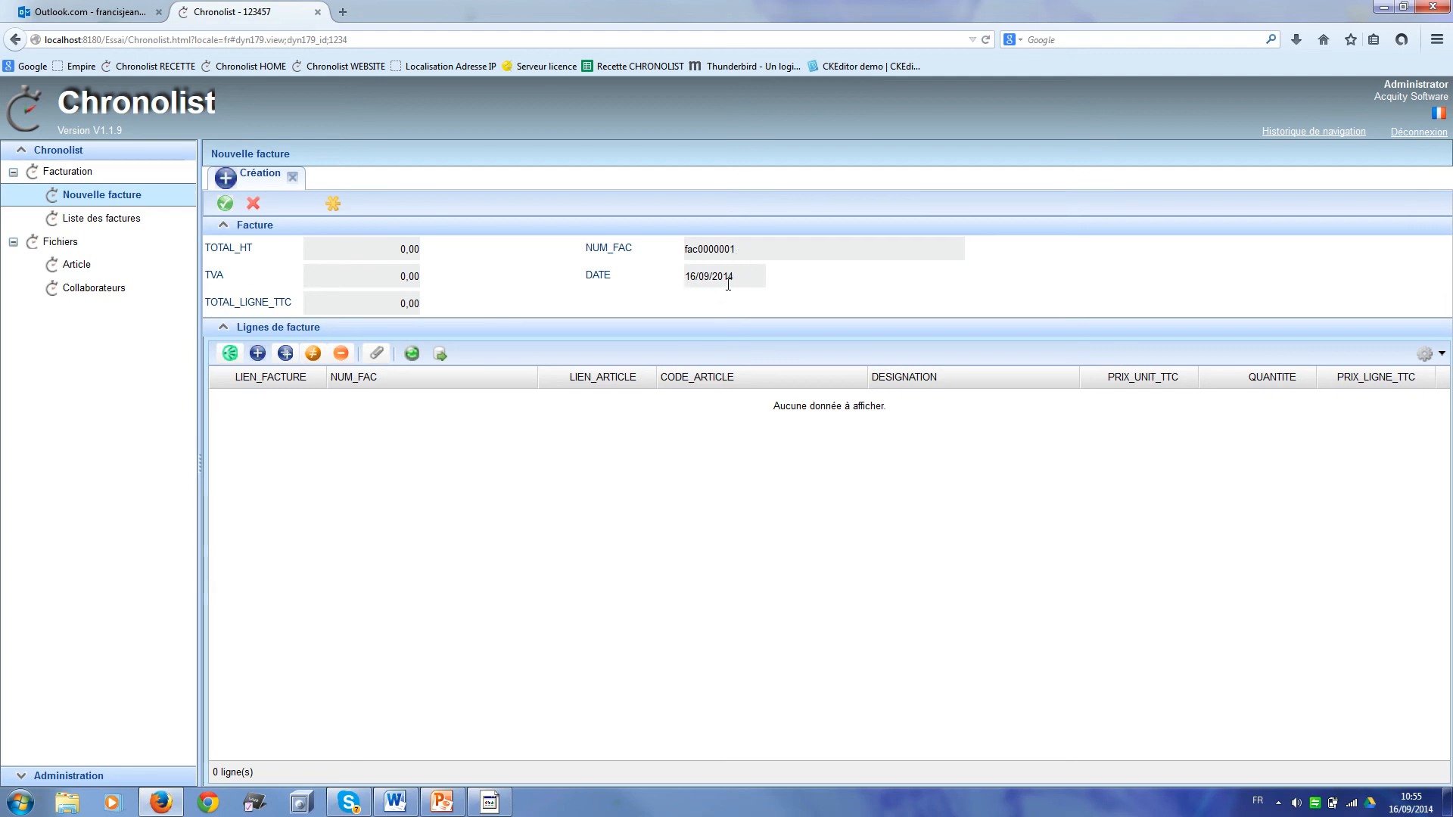
click(257, 353)
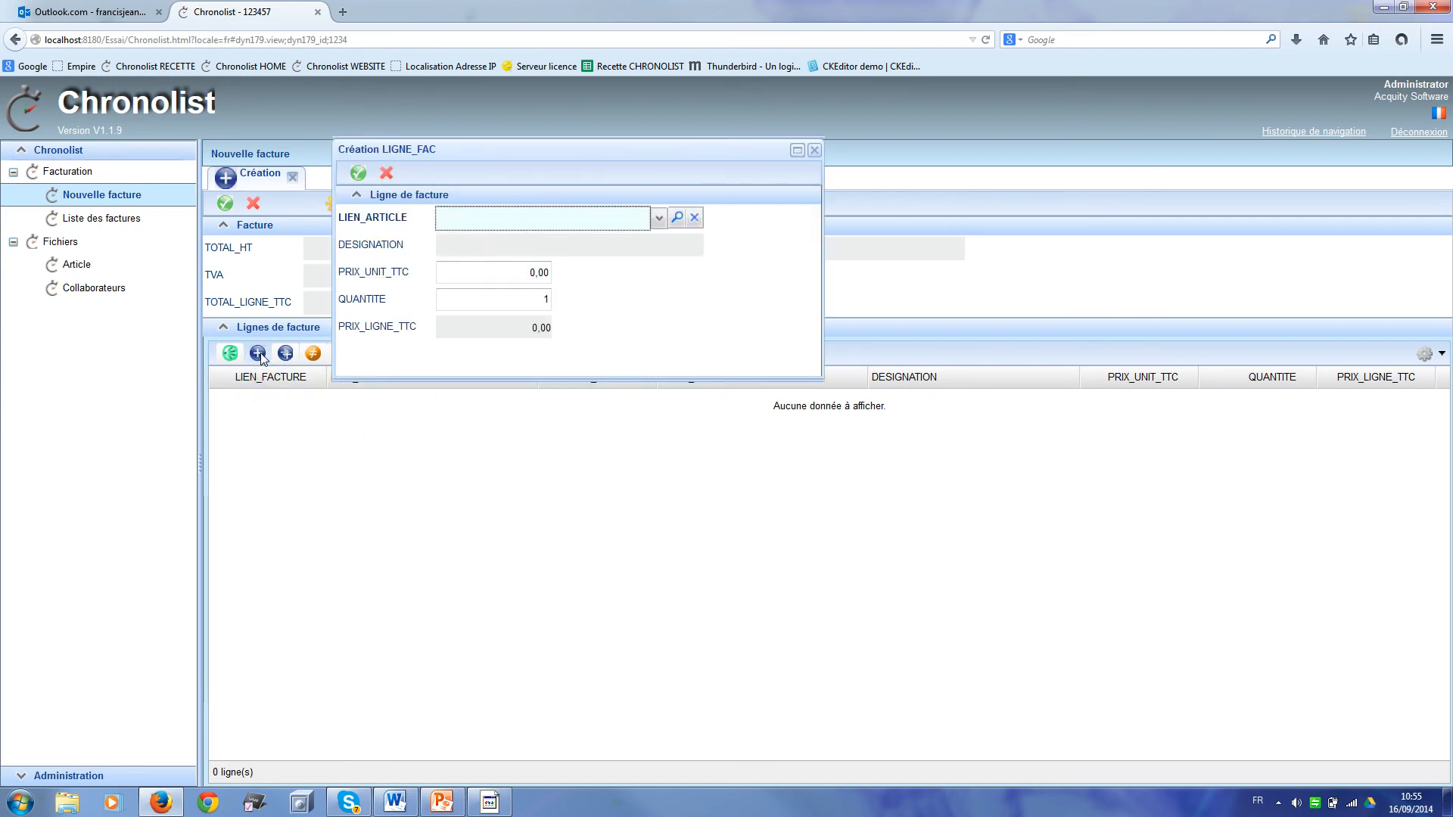
click(659, 219)
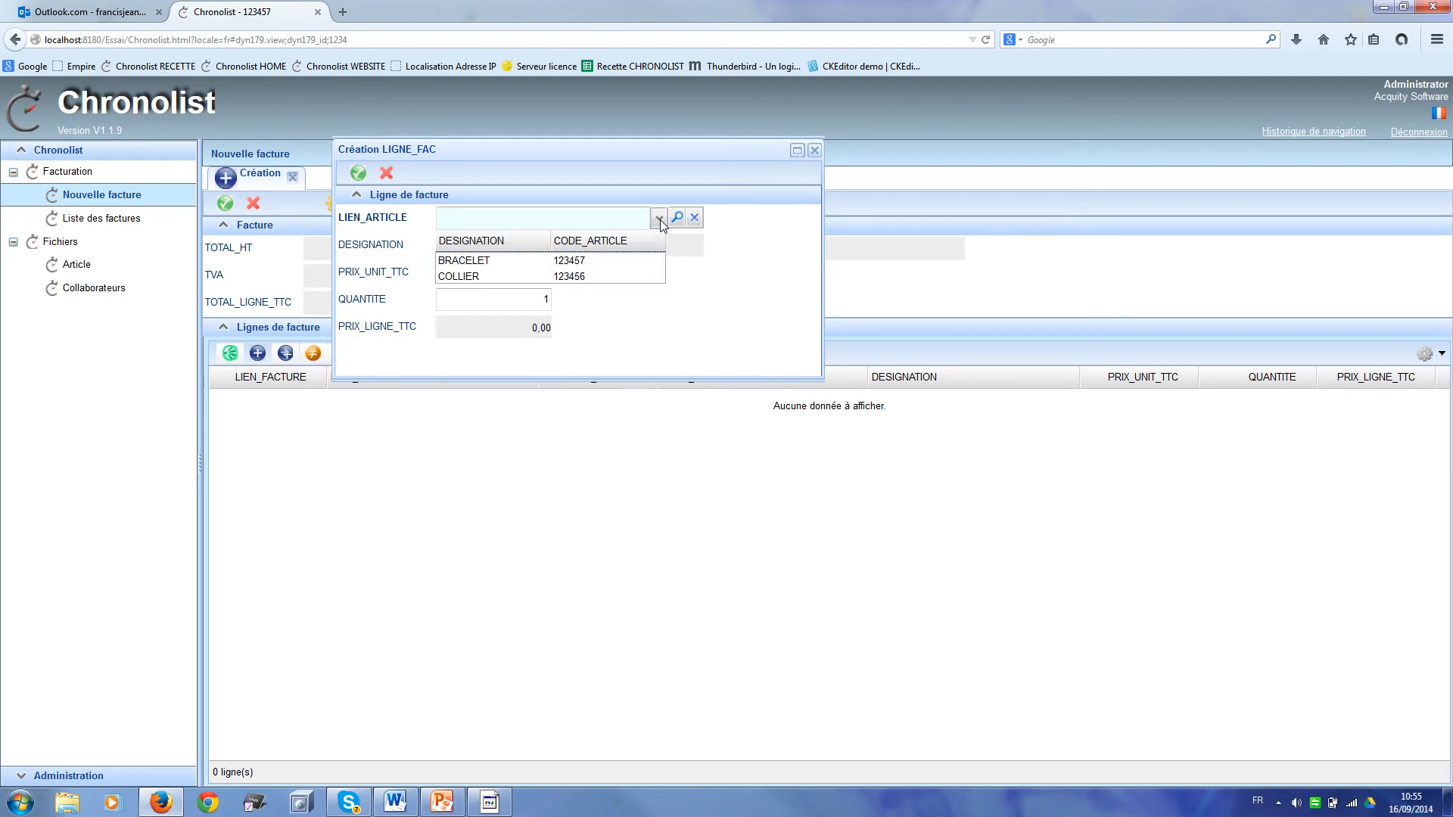
click(616, 269)
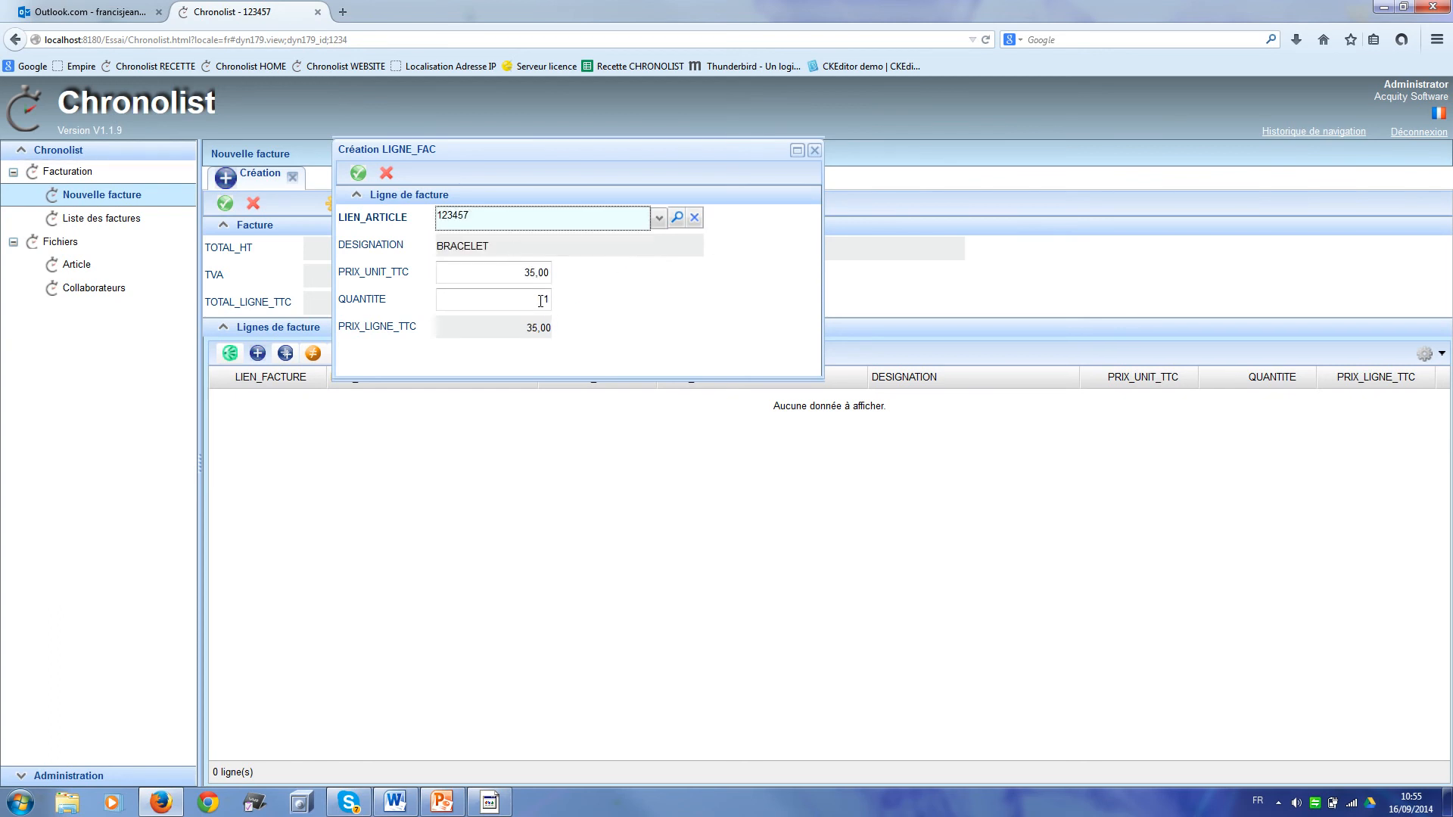
Step: Set the line's unit price to 30,00 and quantity to 5, then save the line
click(534, 271)
text(0)
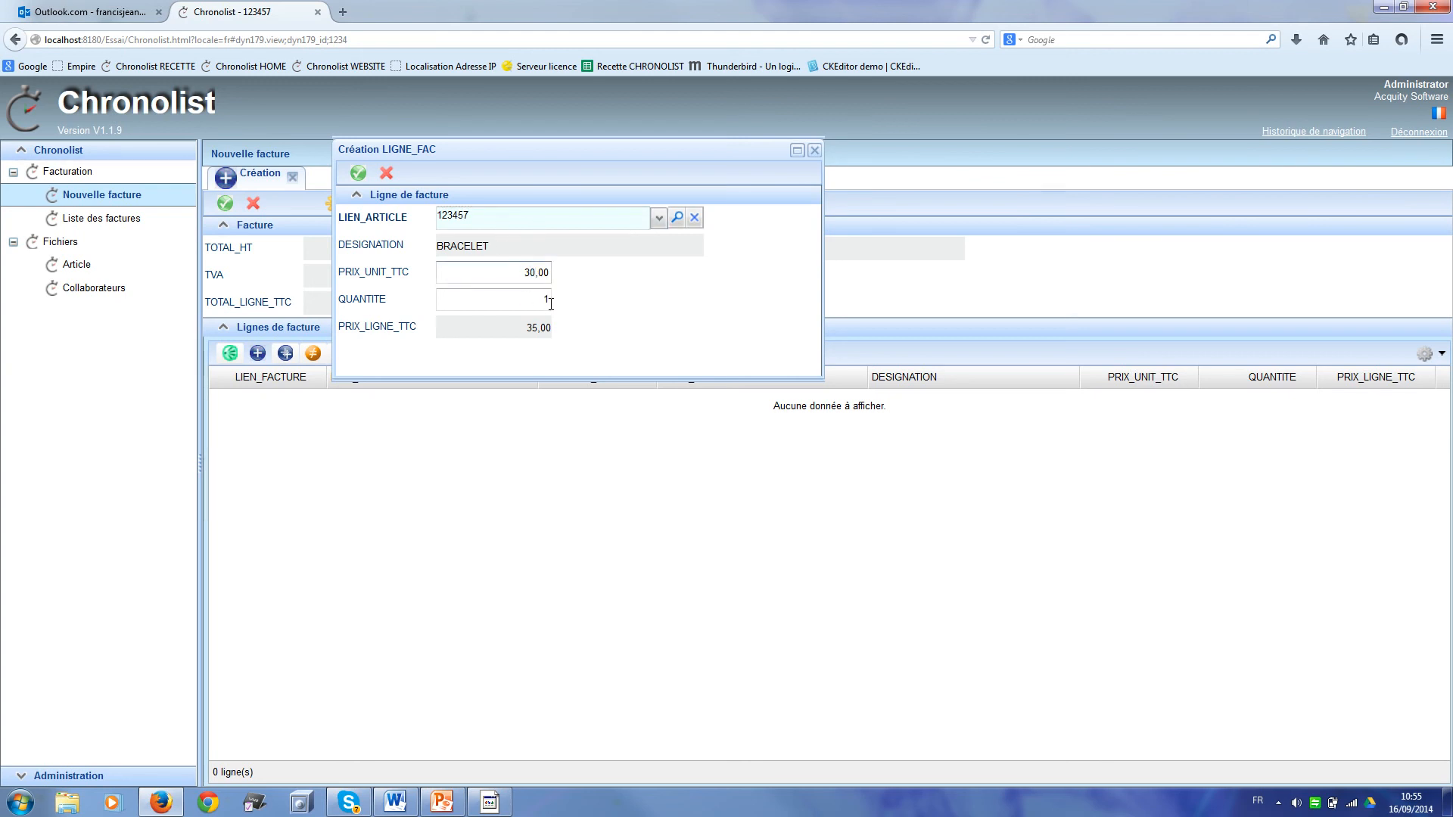
click(542, 299)
key(Tab)
click(358, 174)
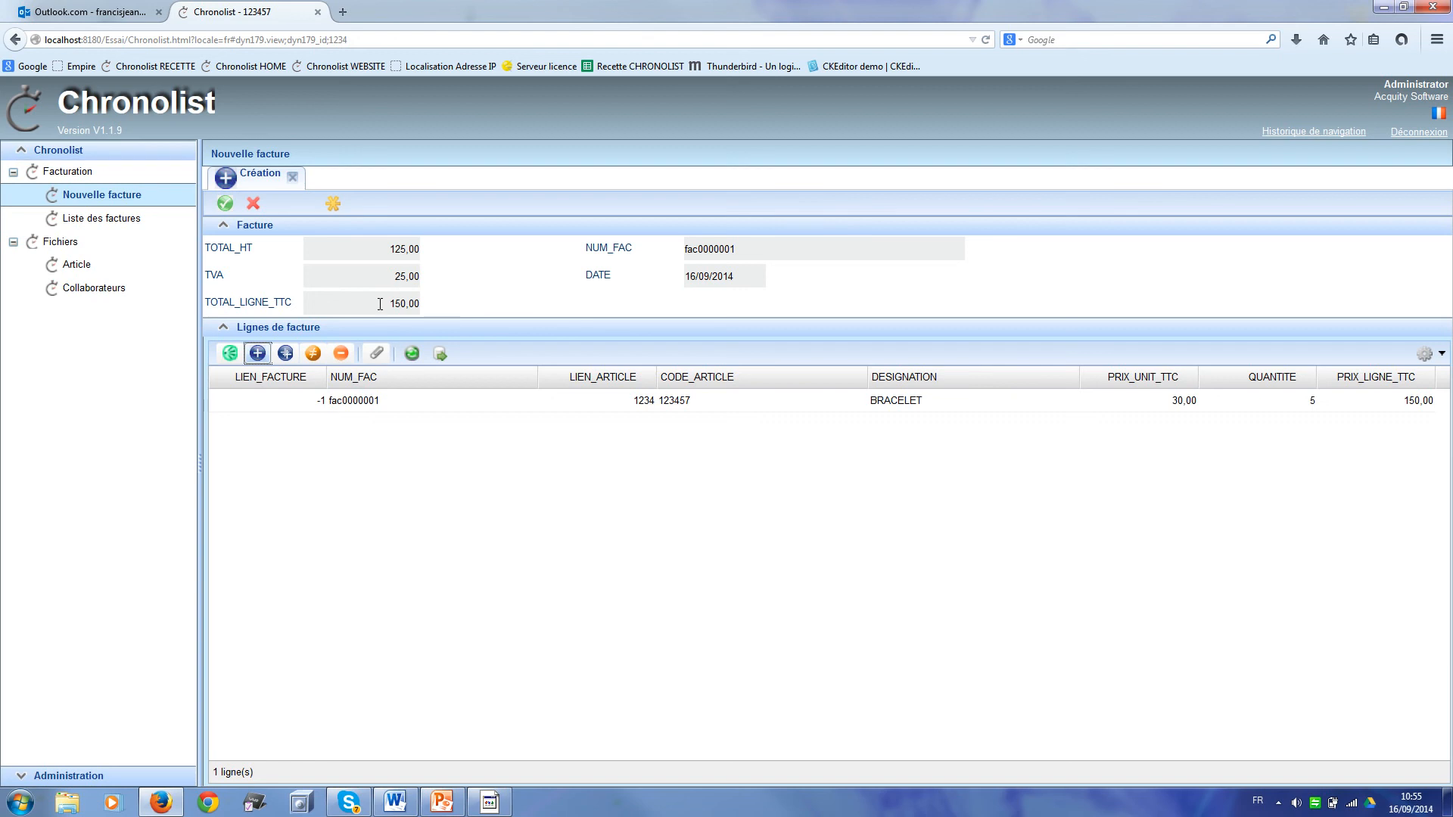
Step: Add a second line to fac0000001, COLLIER with quantity 3 (900,00), and save the invoice
click(258, 352)
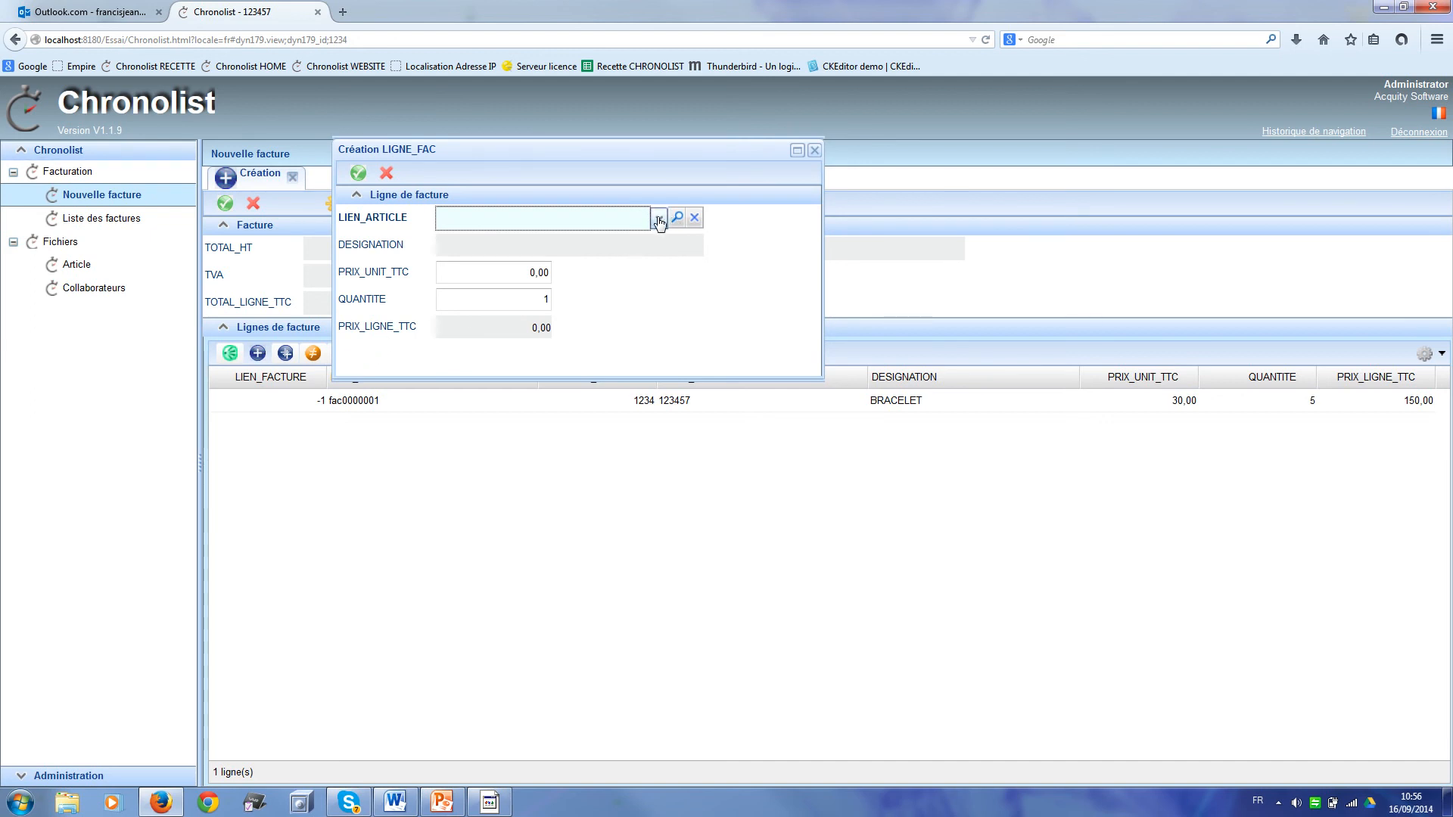
click(657, 218)
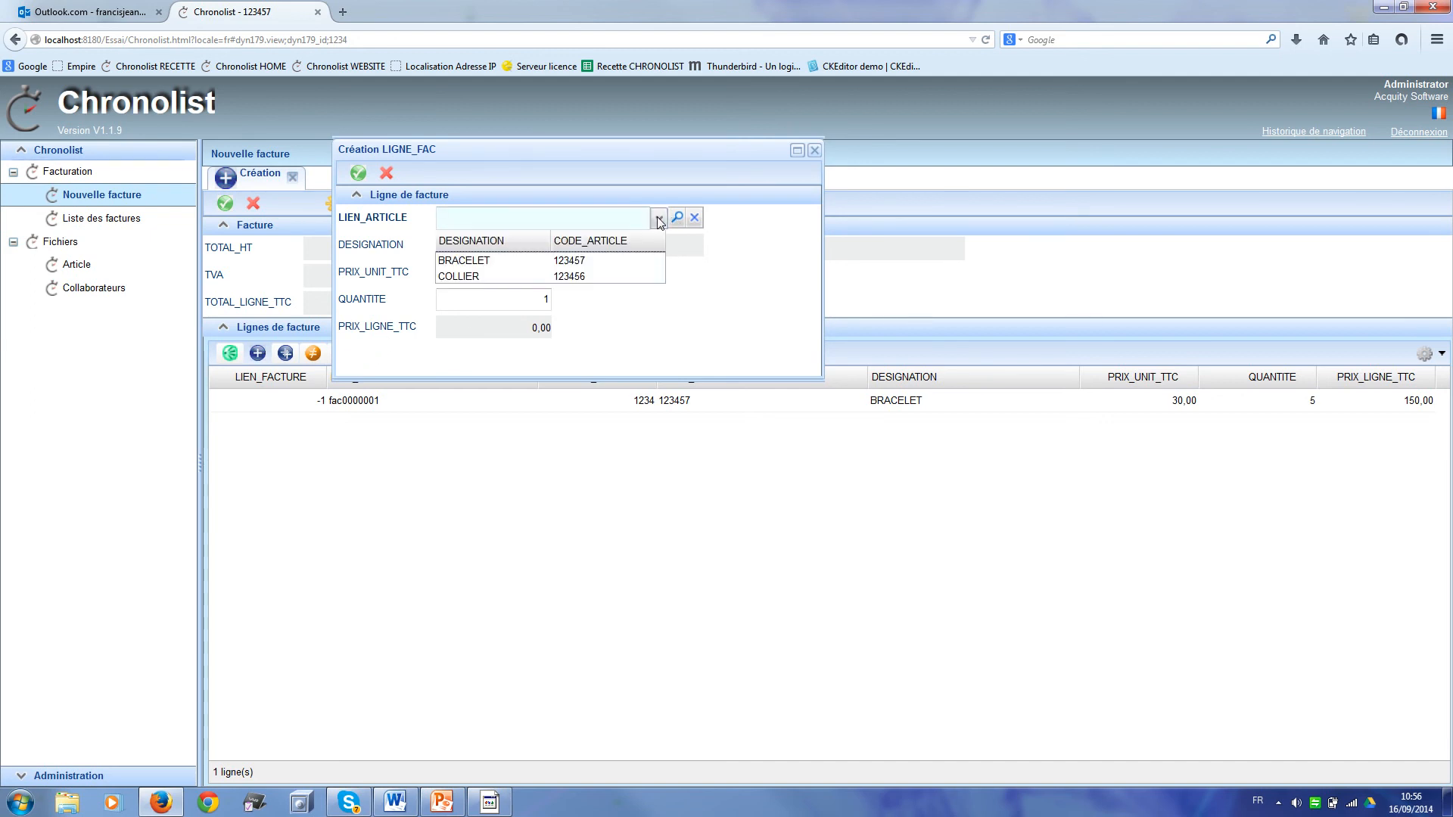
click(575, 277)
click(540, 298)
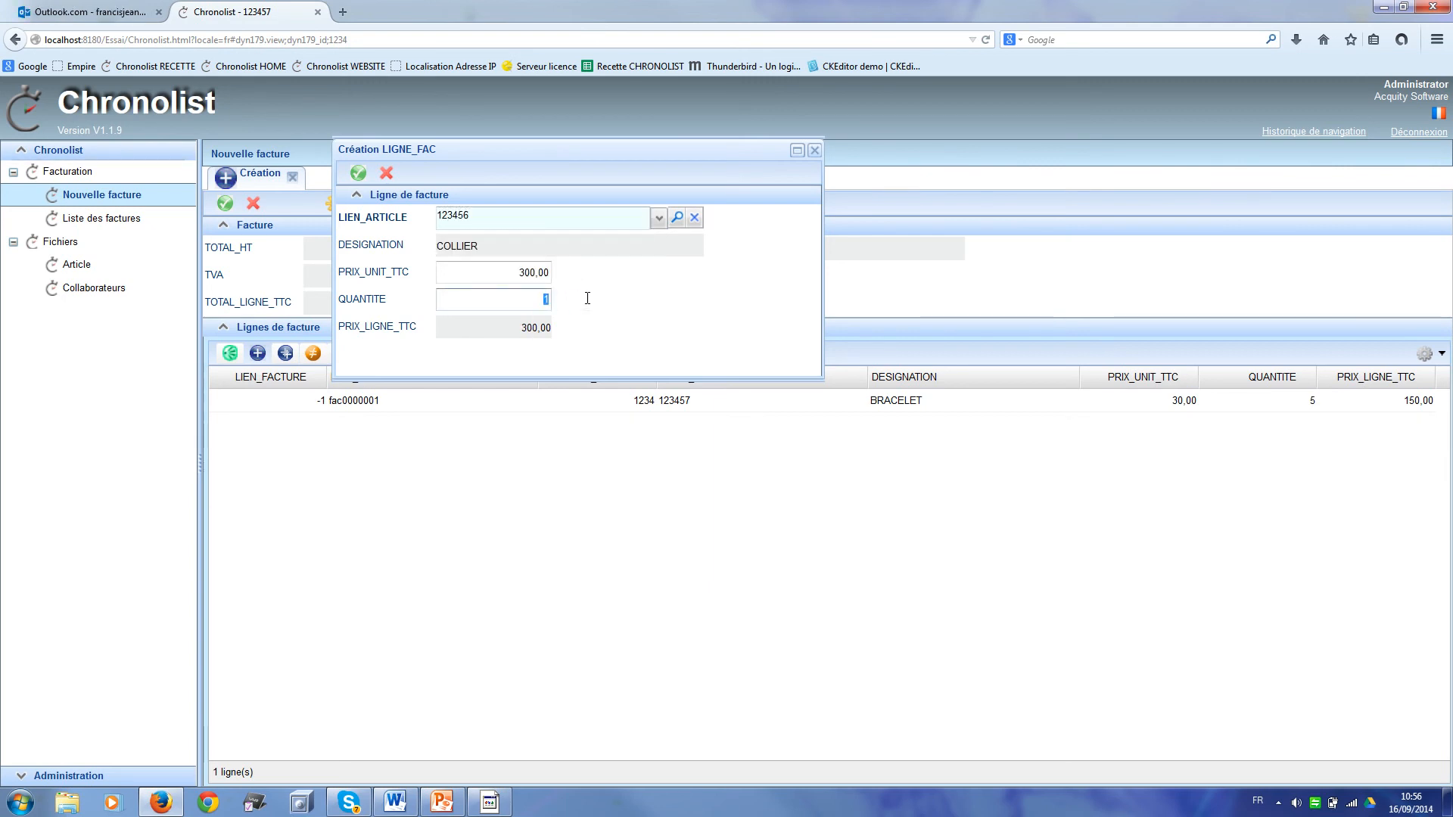
text(3)
click(358, 172)
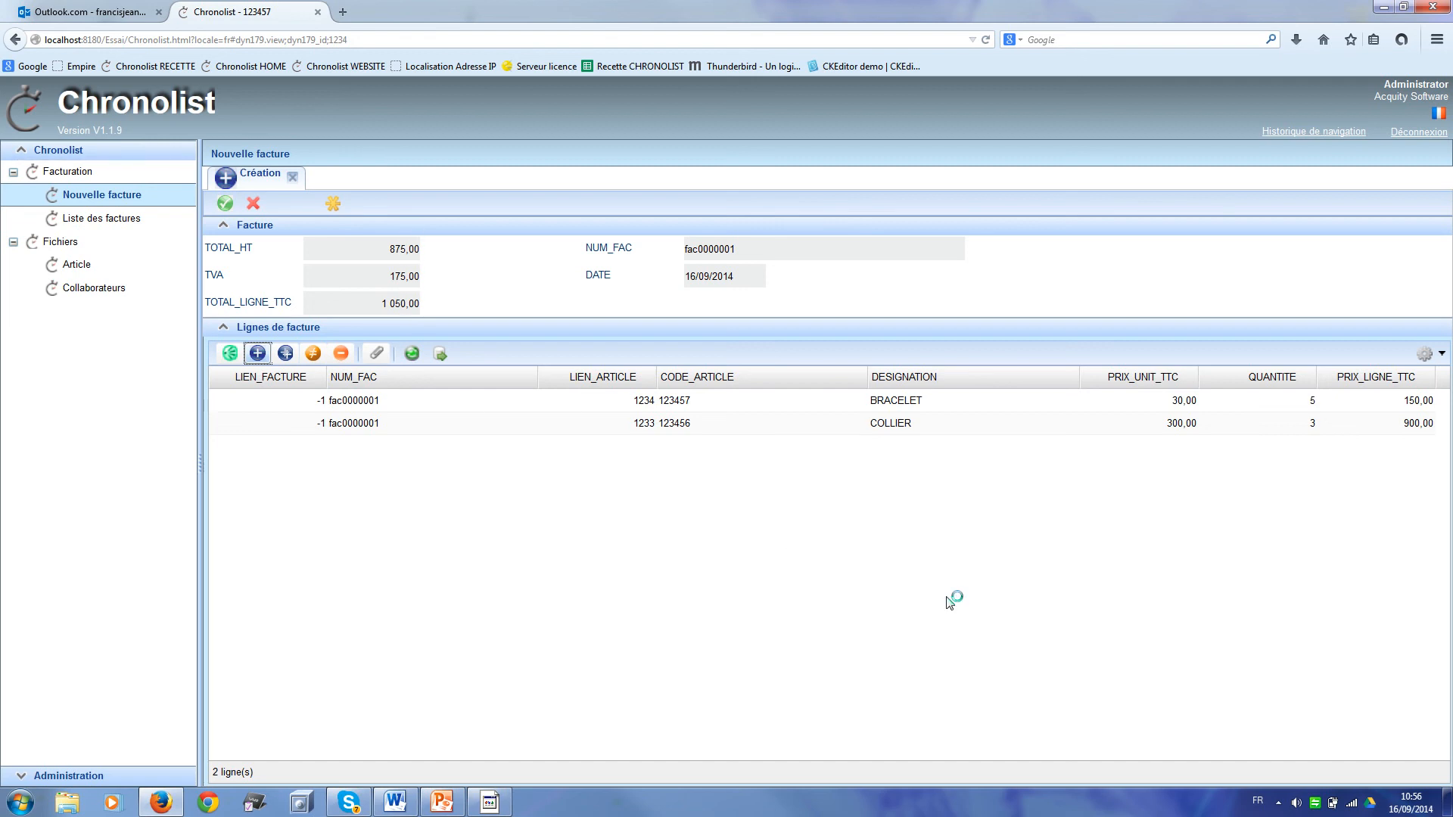
click(227, 205)
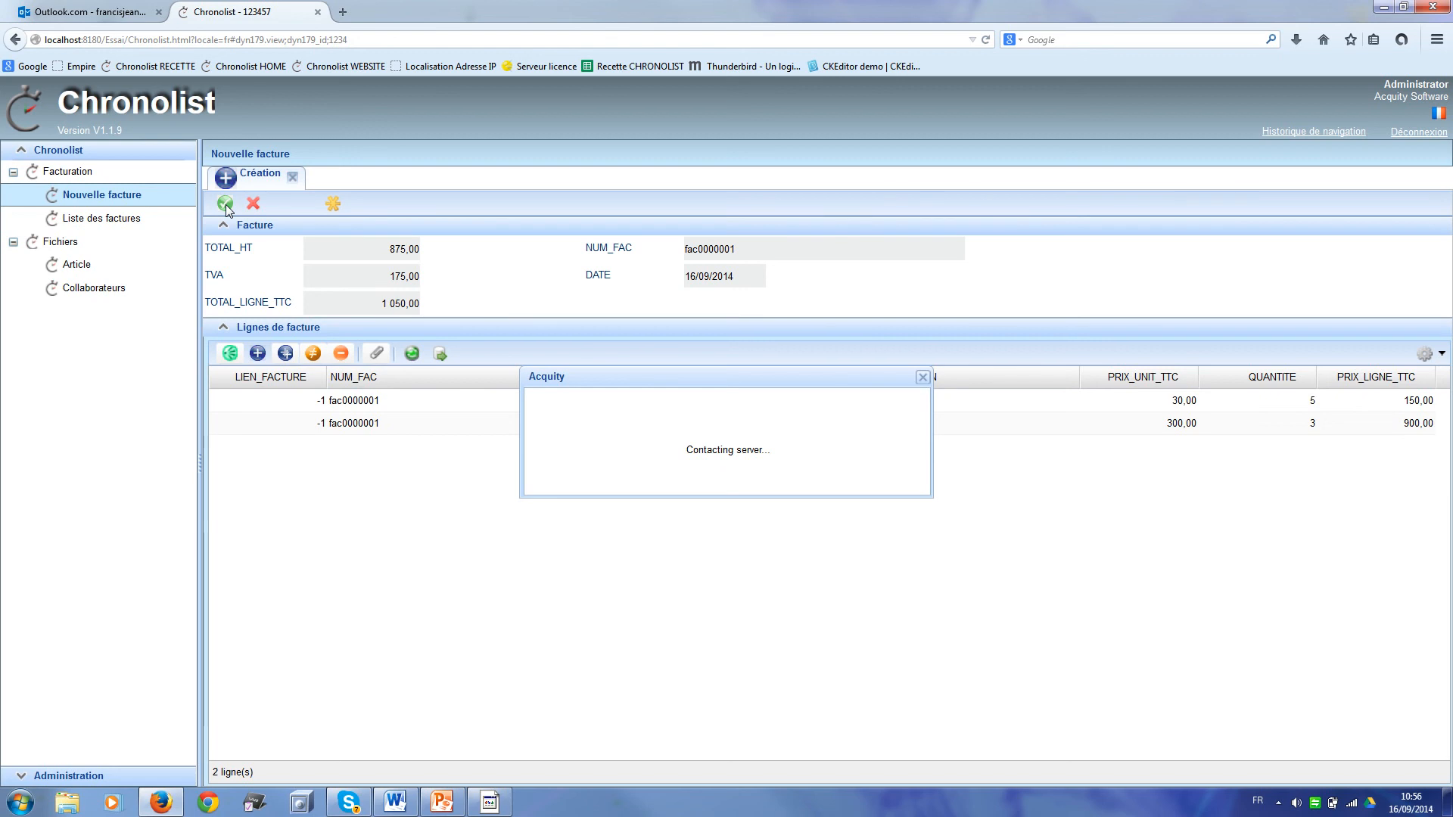